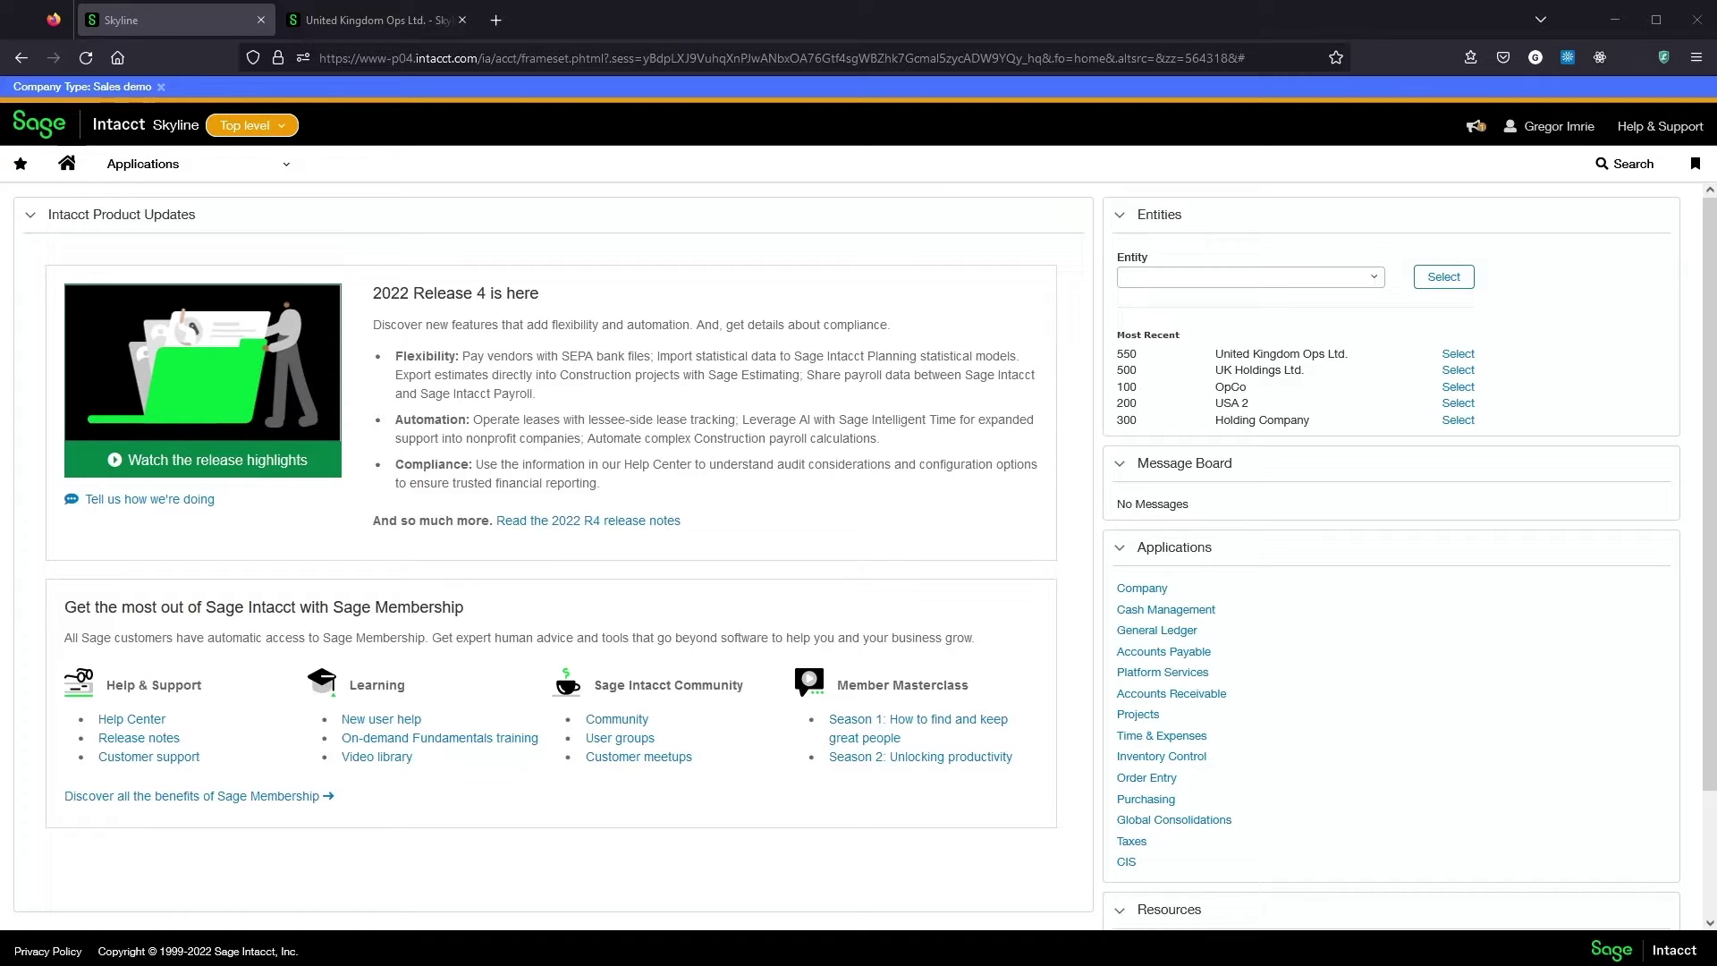
# Step: In CIS Settings, verify GL accounts 60001 labour, 60011 materials, 60021 retentions, 60041 control, and save
pyautogui.click(219, 174)
pyautogui.click(361, 272)
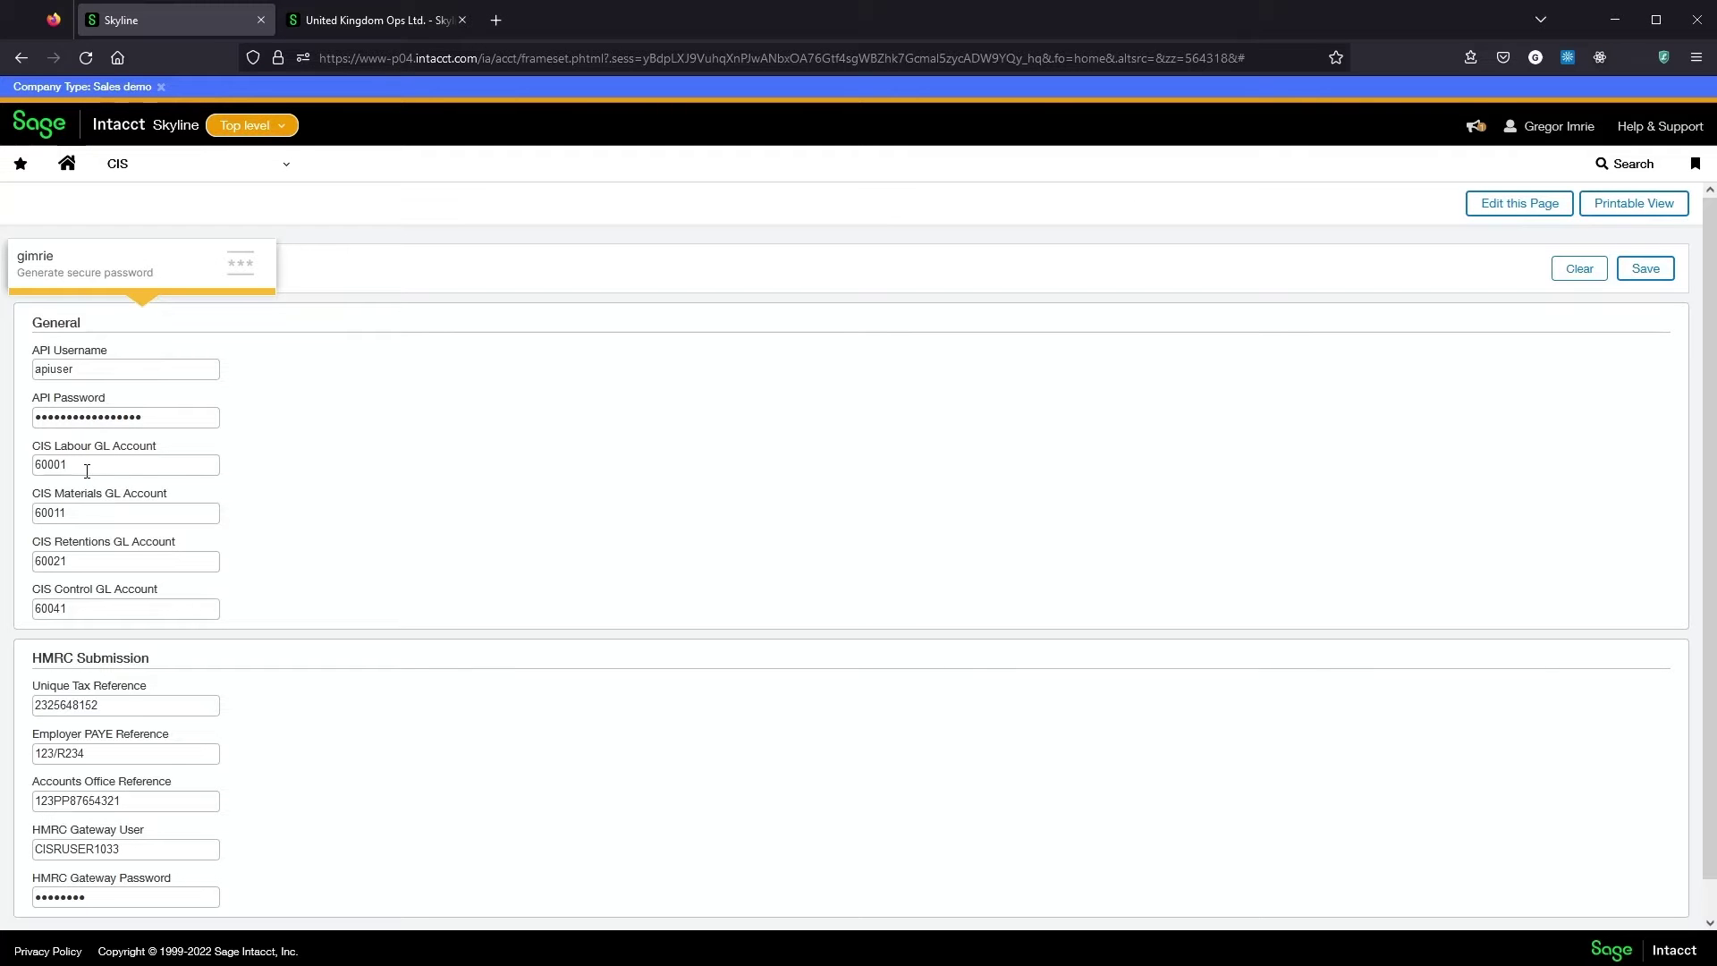
pyautogui.click(87, 471)
pyautogui.click(100, 511)
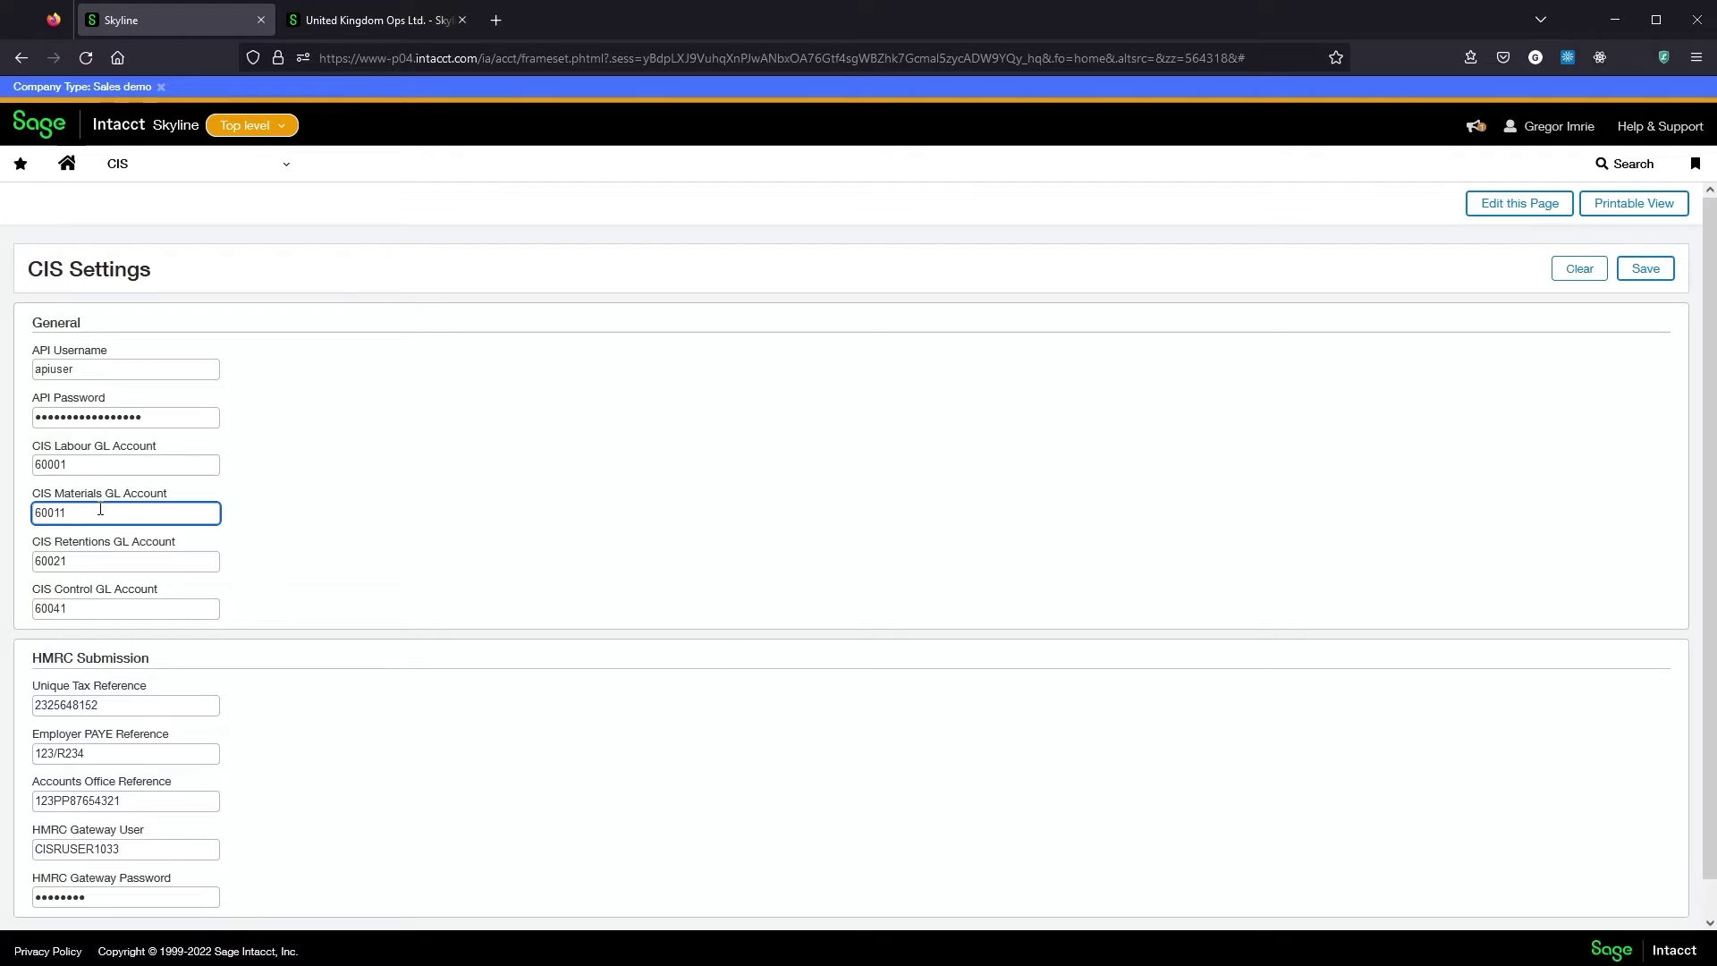
pyautogui.click(86, 561)
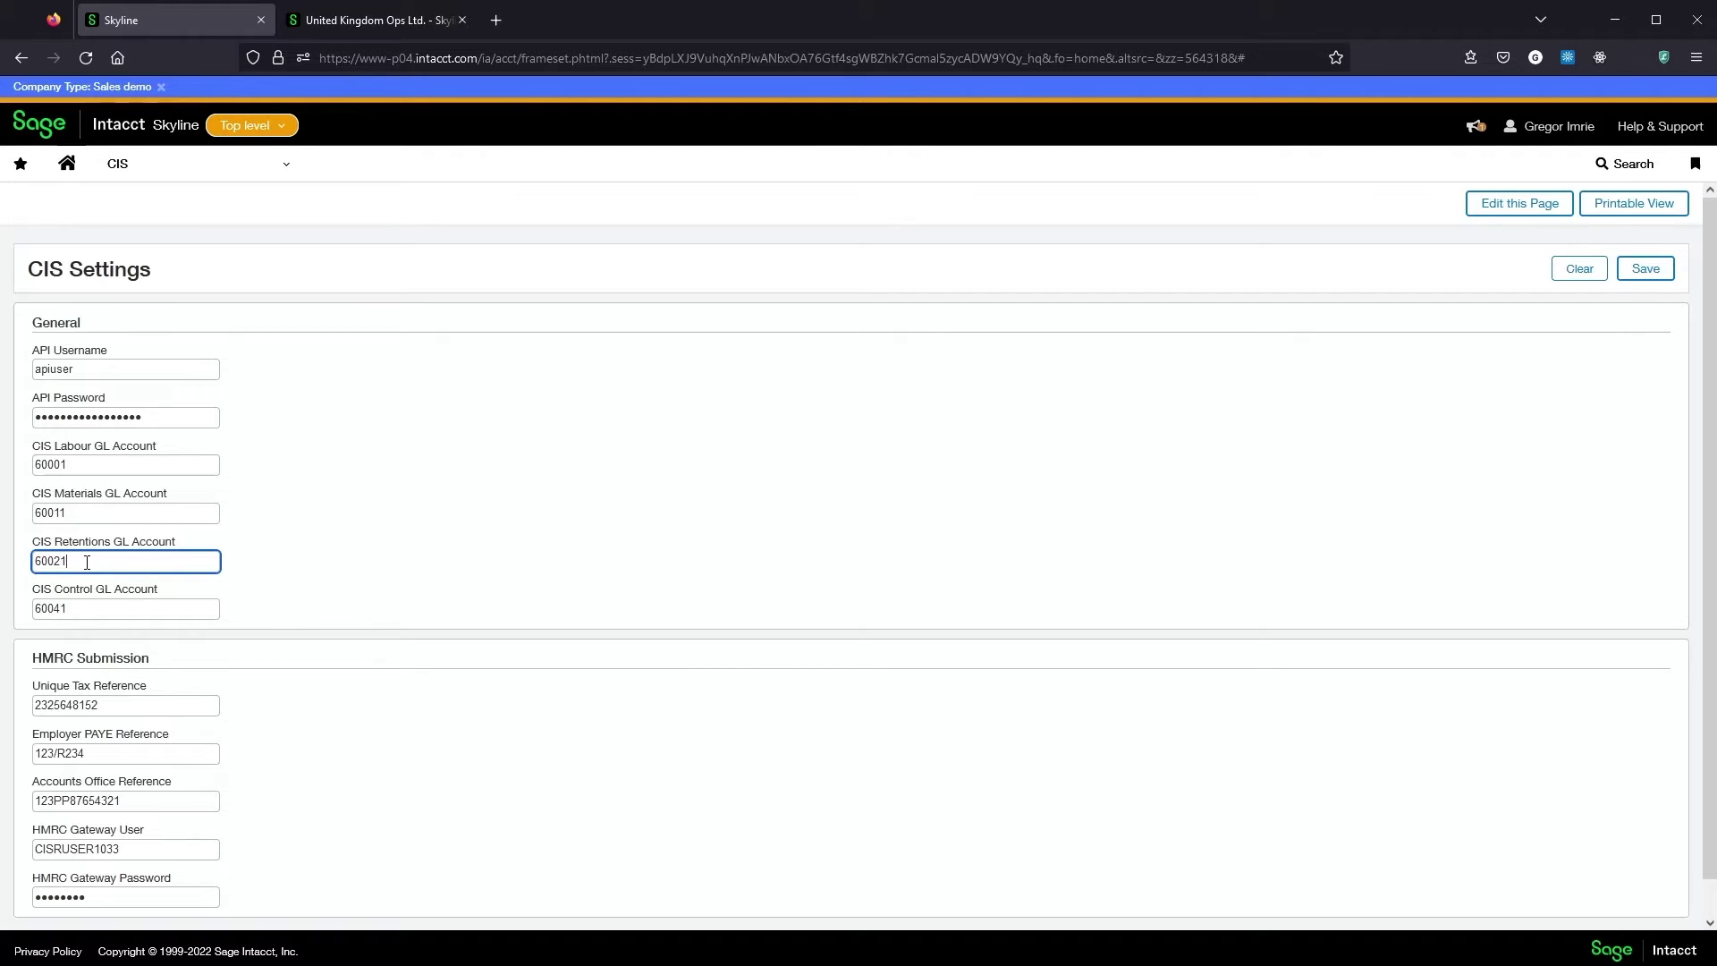
pyautogui.click(120, 608)
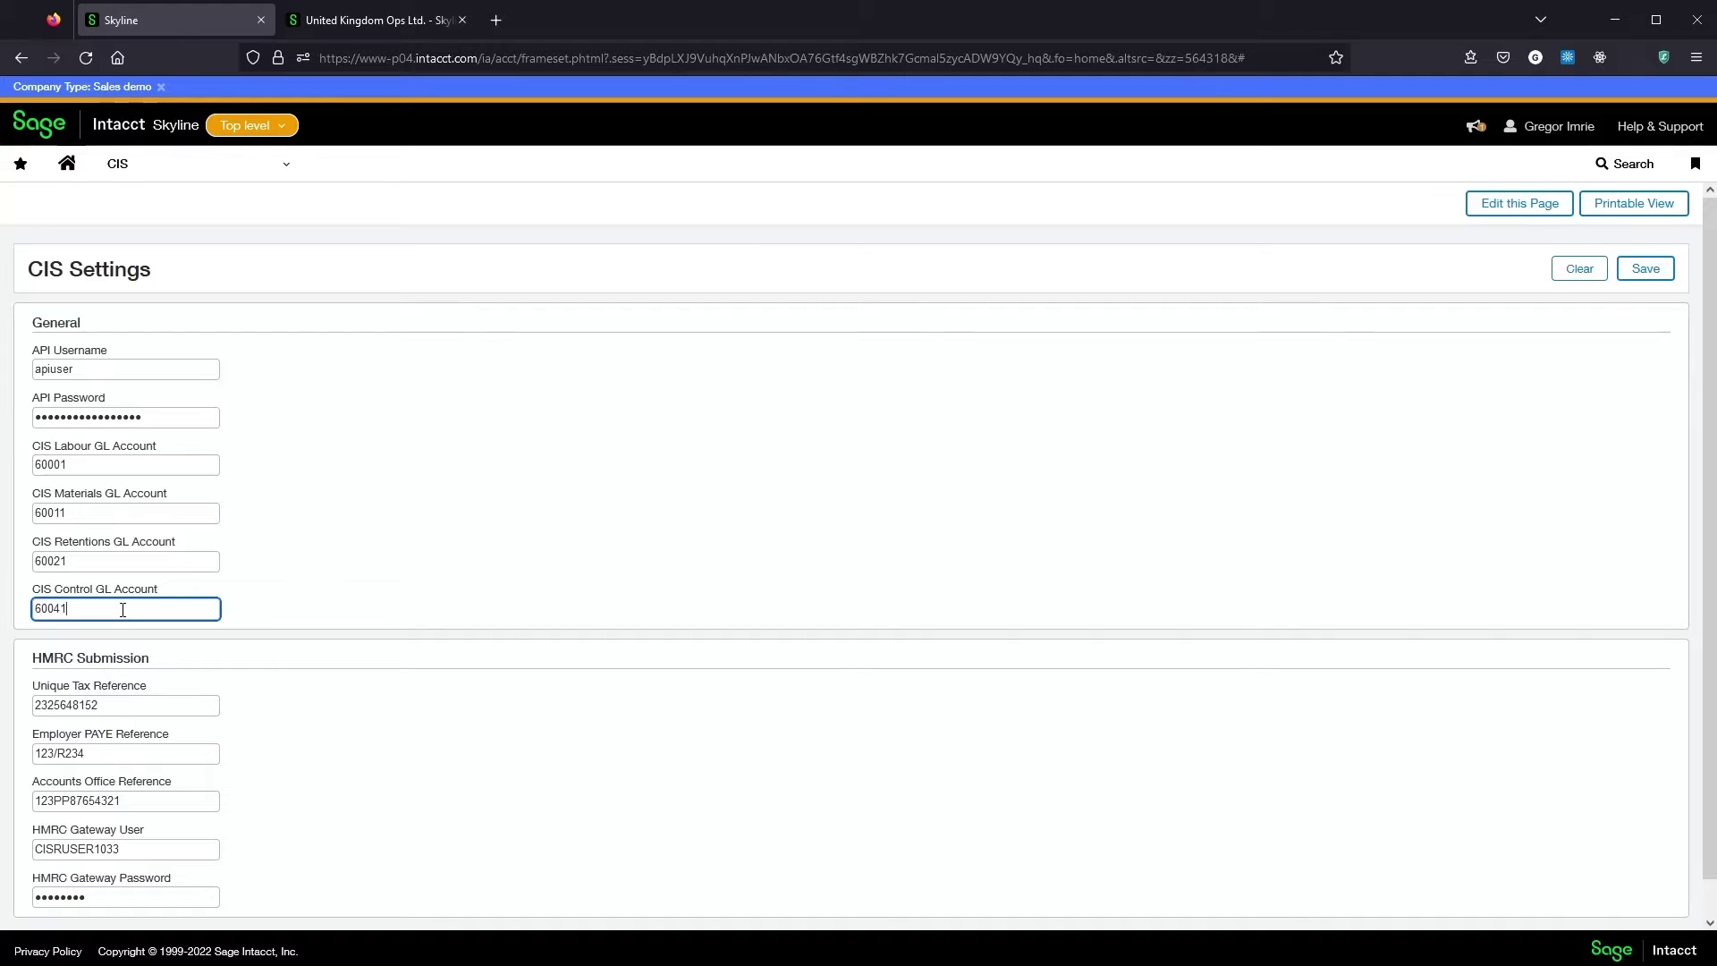
pyautogui.press('Return')
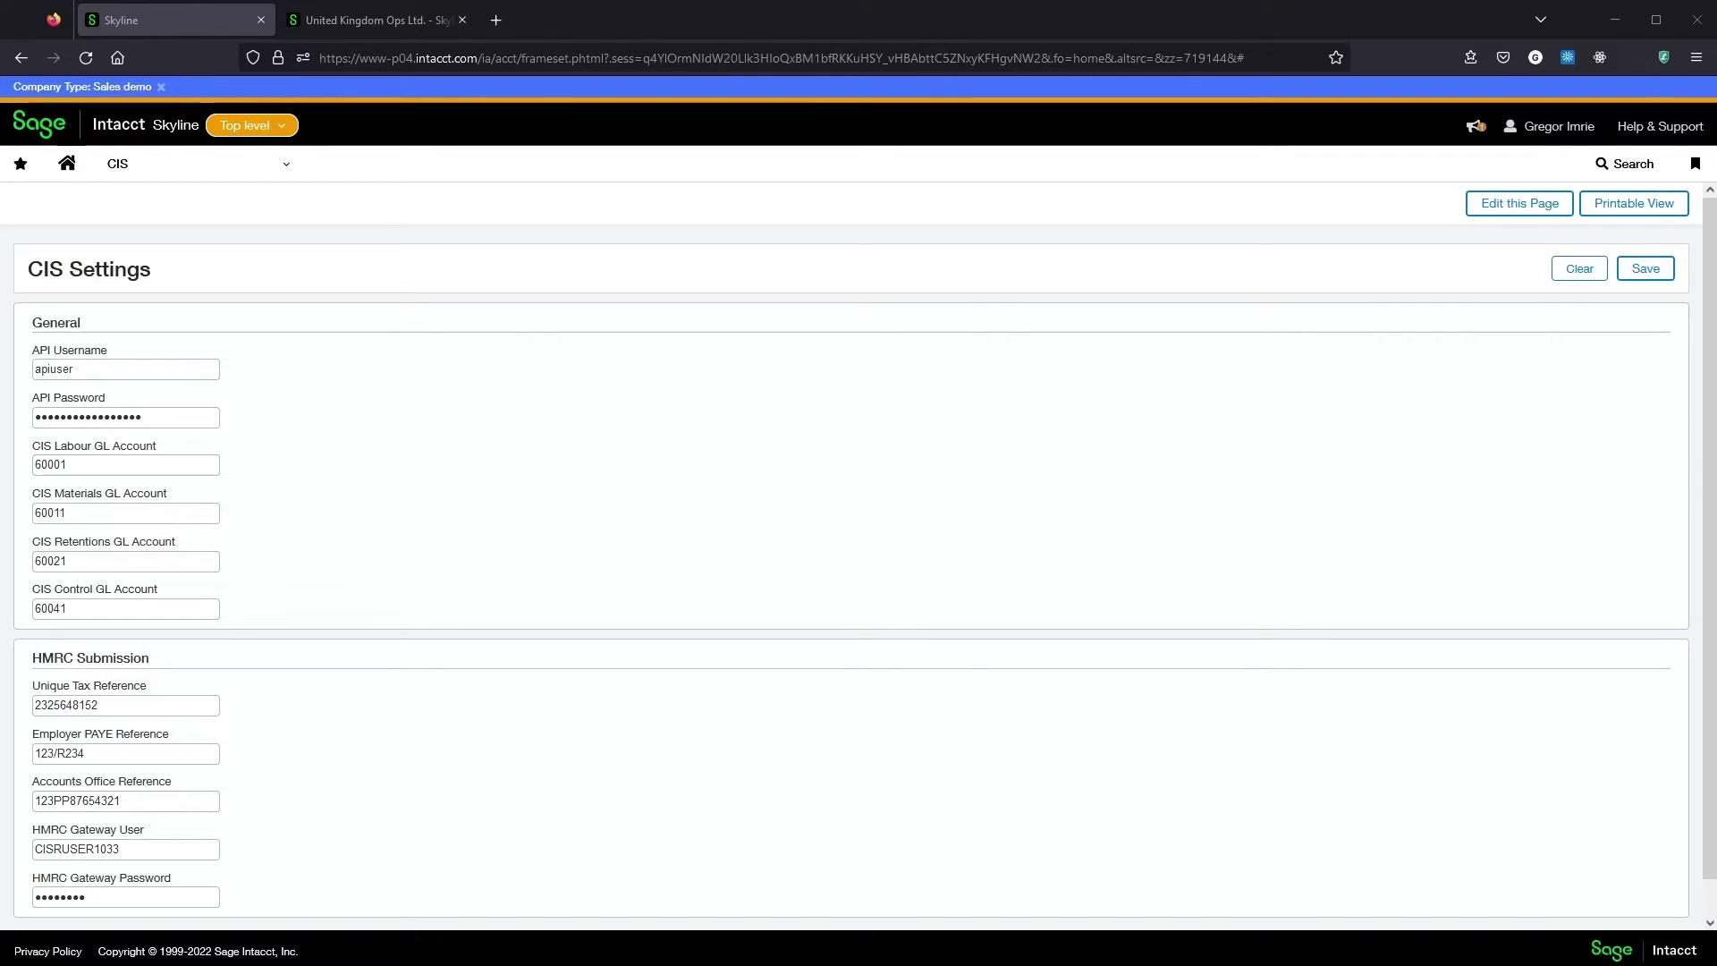
# Step: Edit supplier 20001 Massachusetts Department of Revenue from the Accounts Payable suppliers list
pyautogui.click(161, 167)
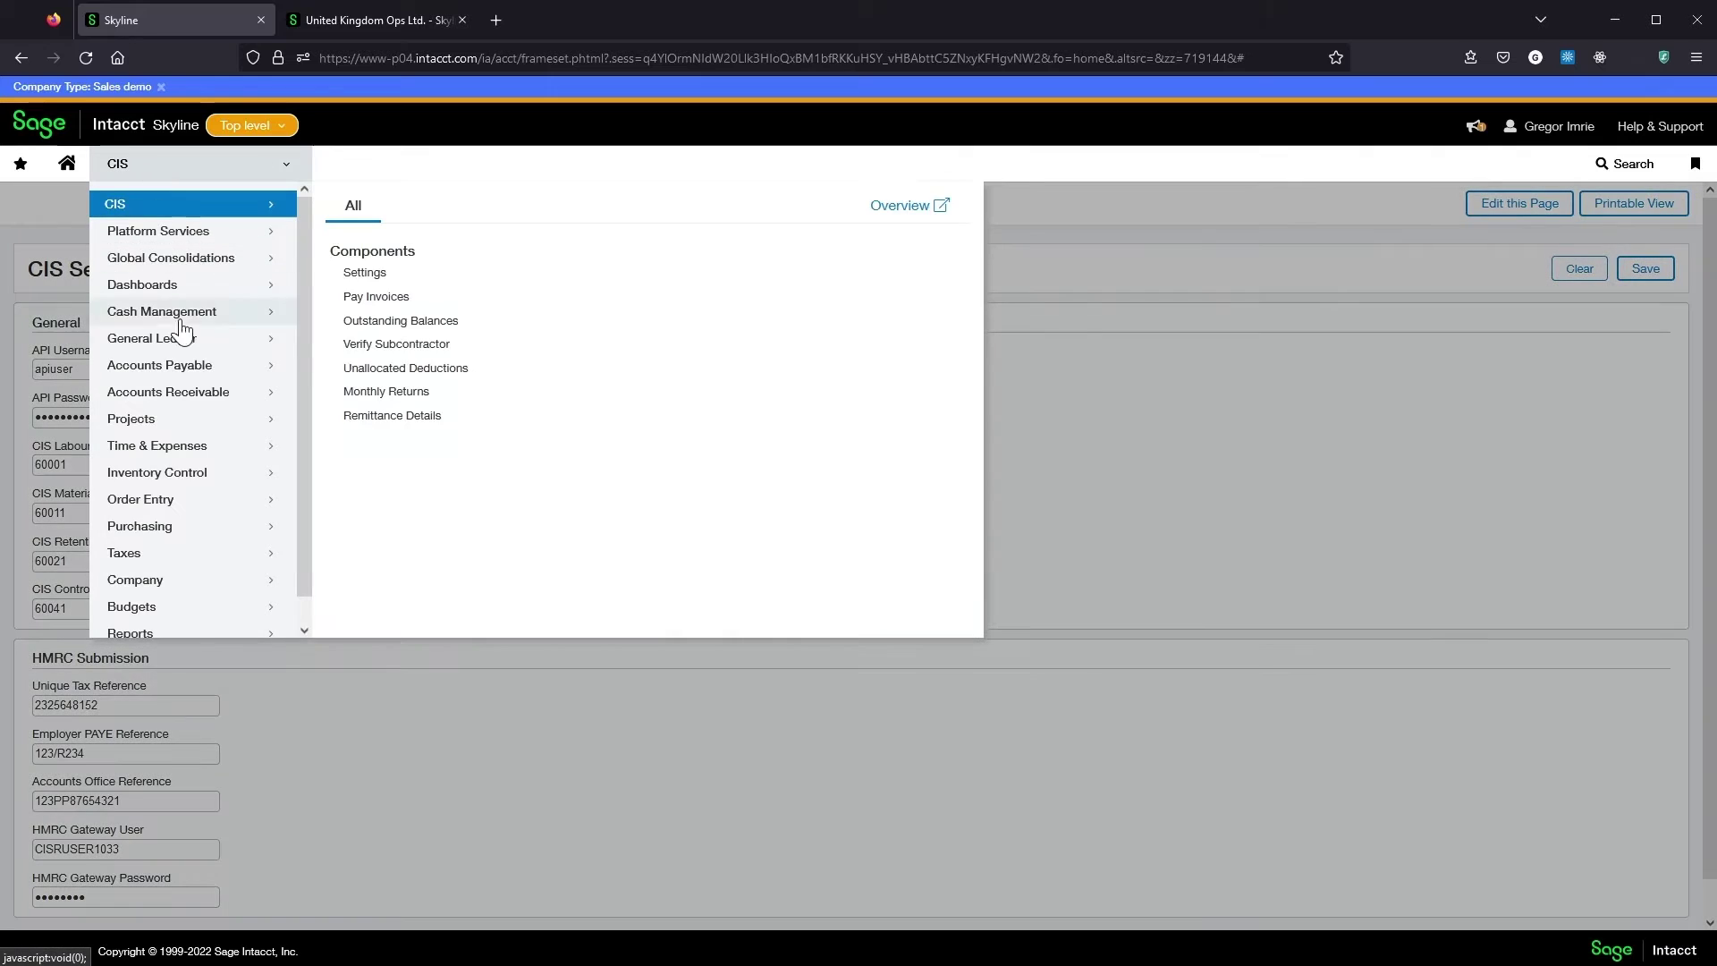
pyautogui.click(201, 361)
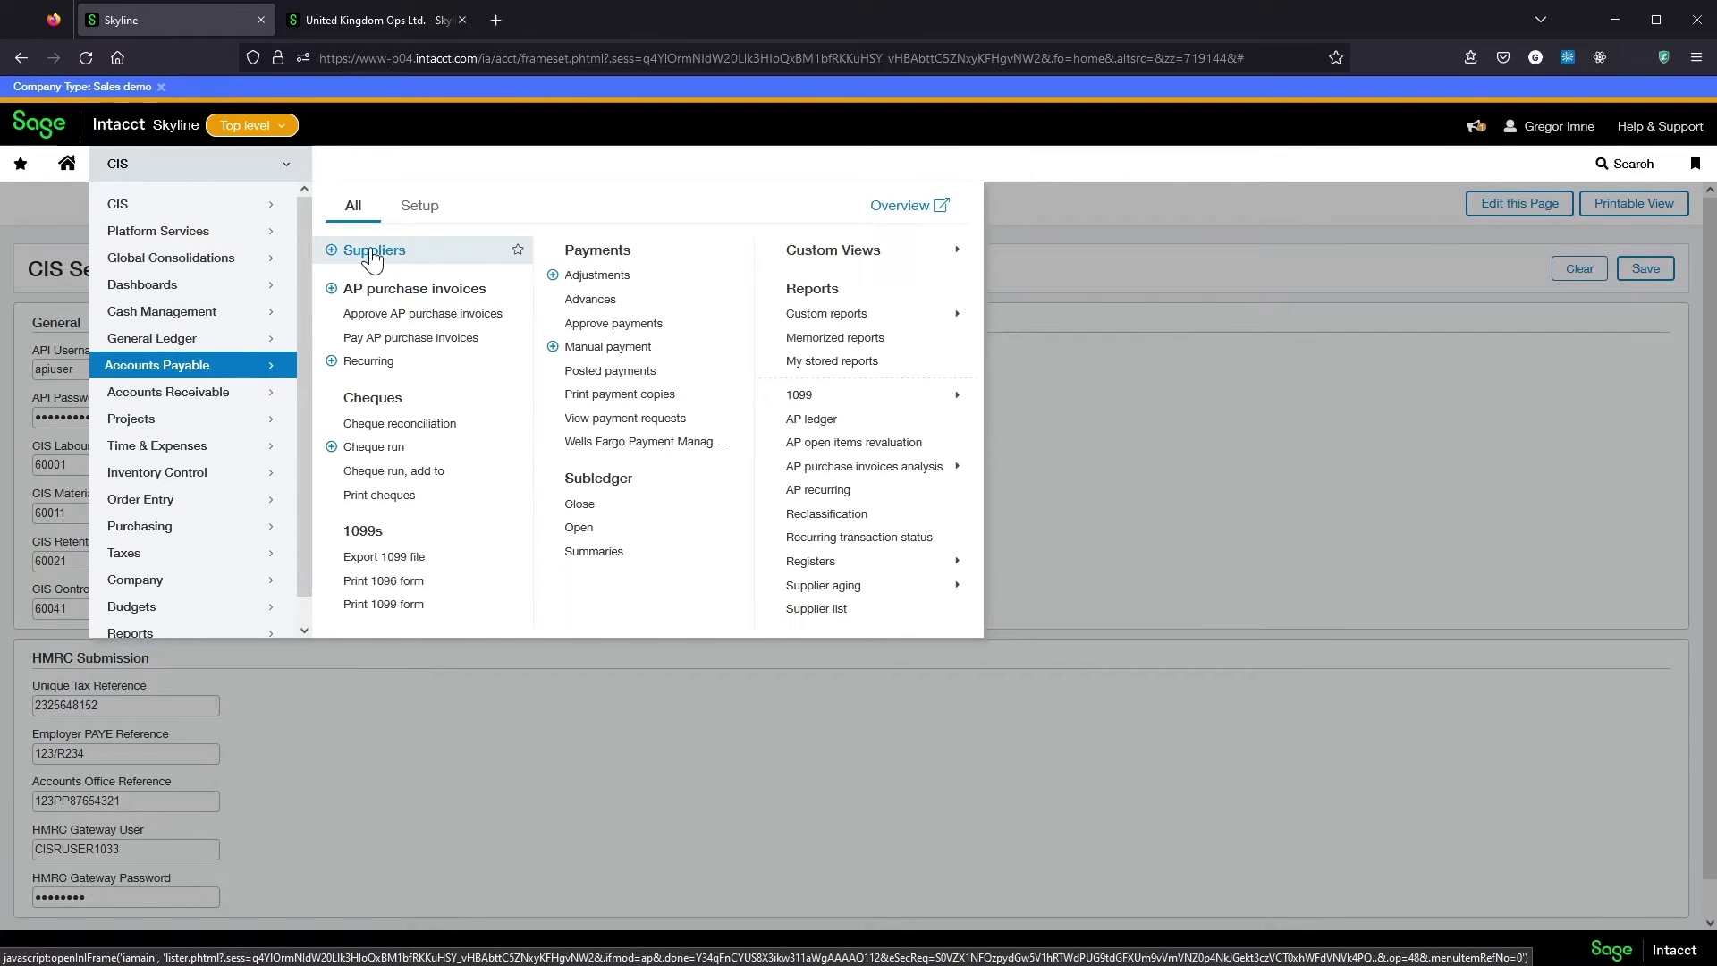
pyautogui.click(372, 254)
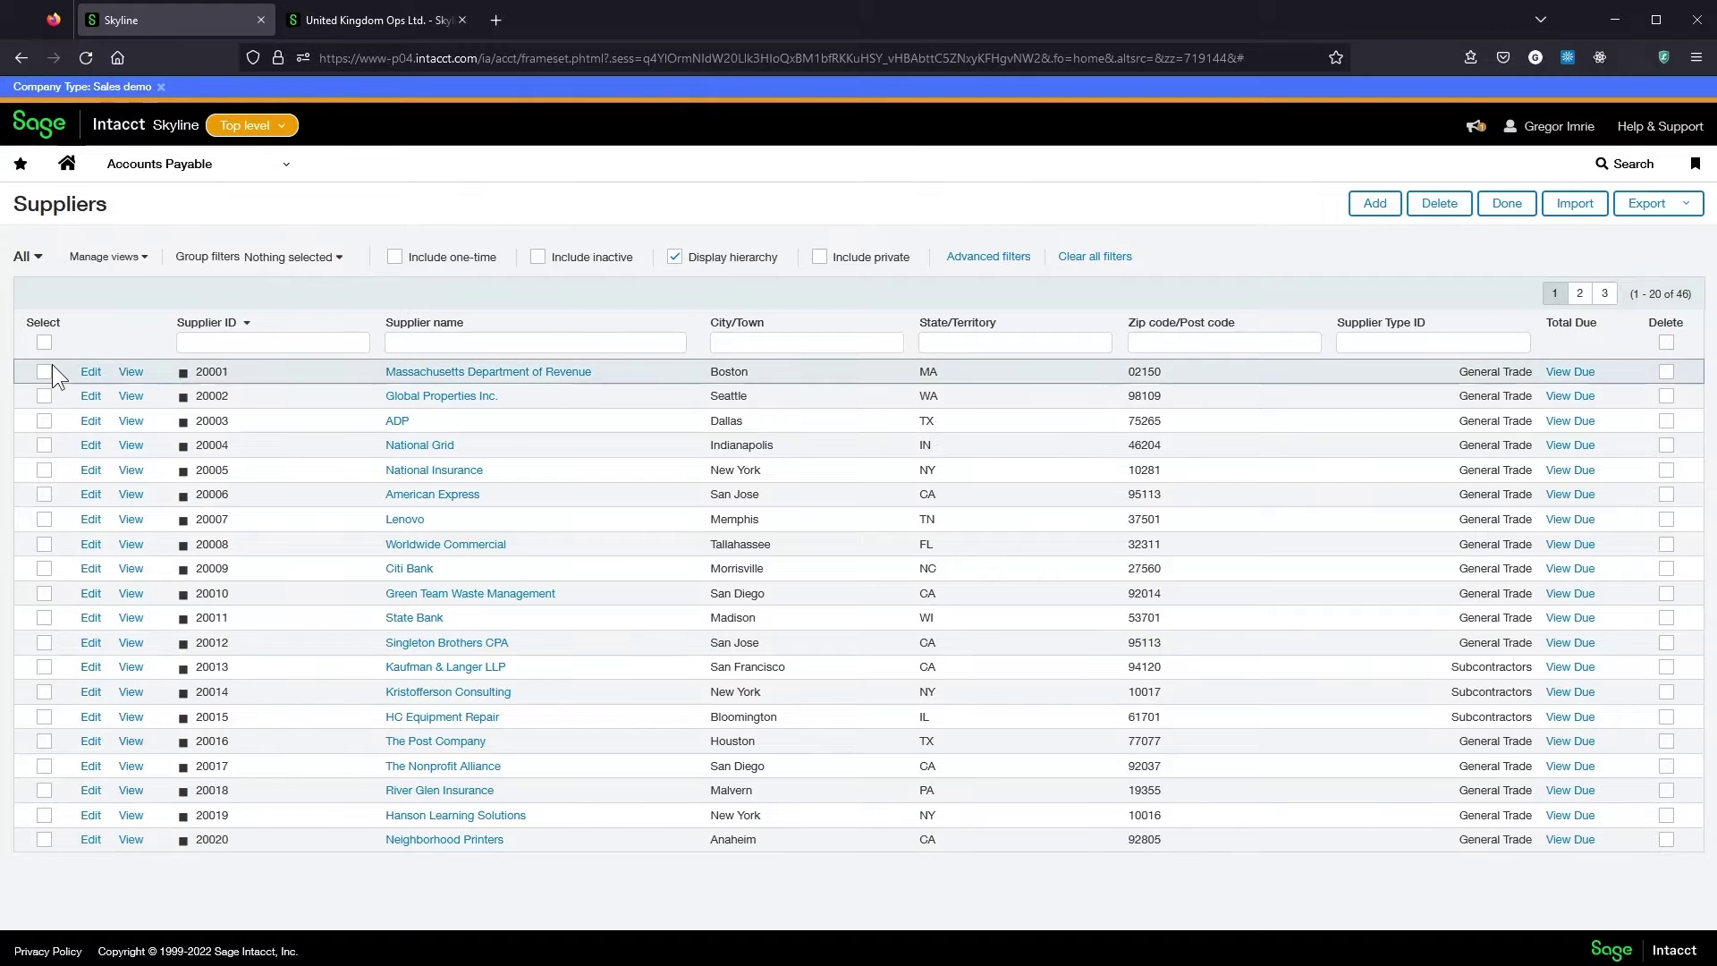
pyautogui.click(89, 373)
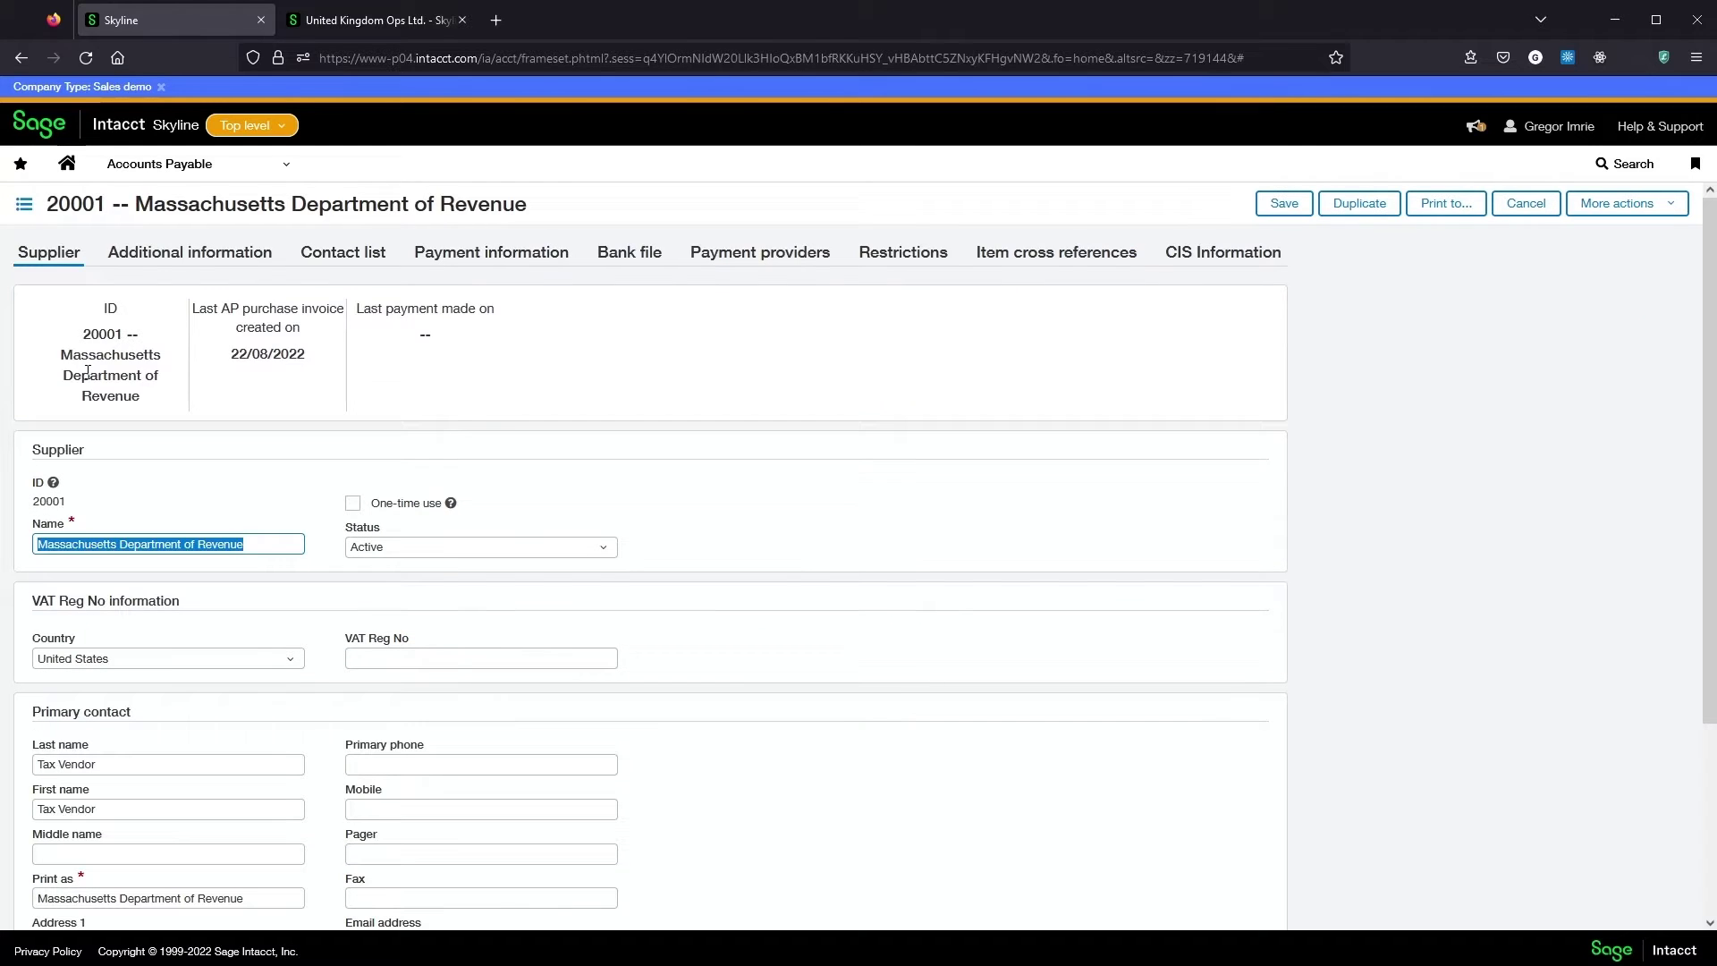
# Step: On the CIS Information tab, keep Tax Treatment as Net and save the supplier
pyautogui.click(1224, 255)
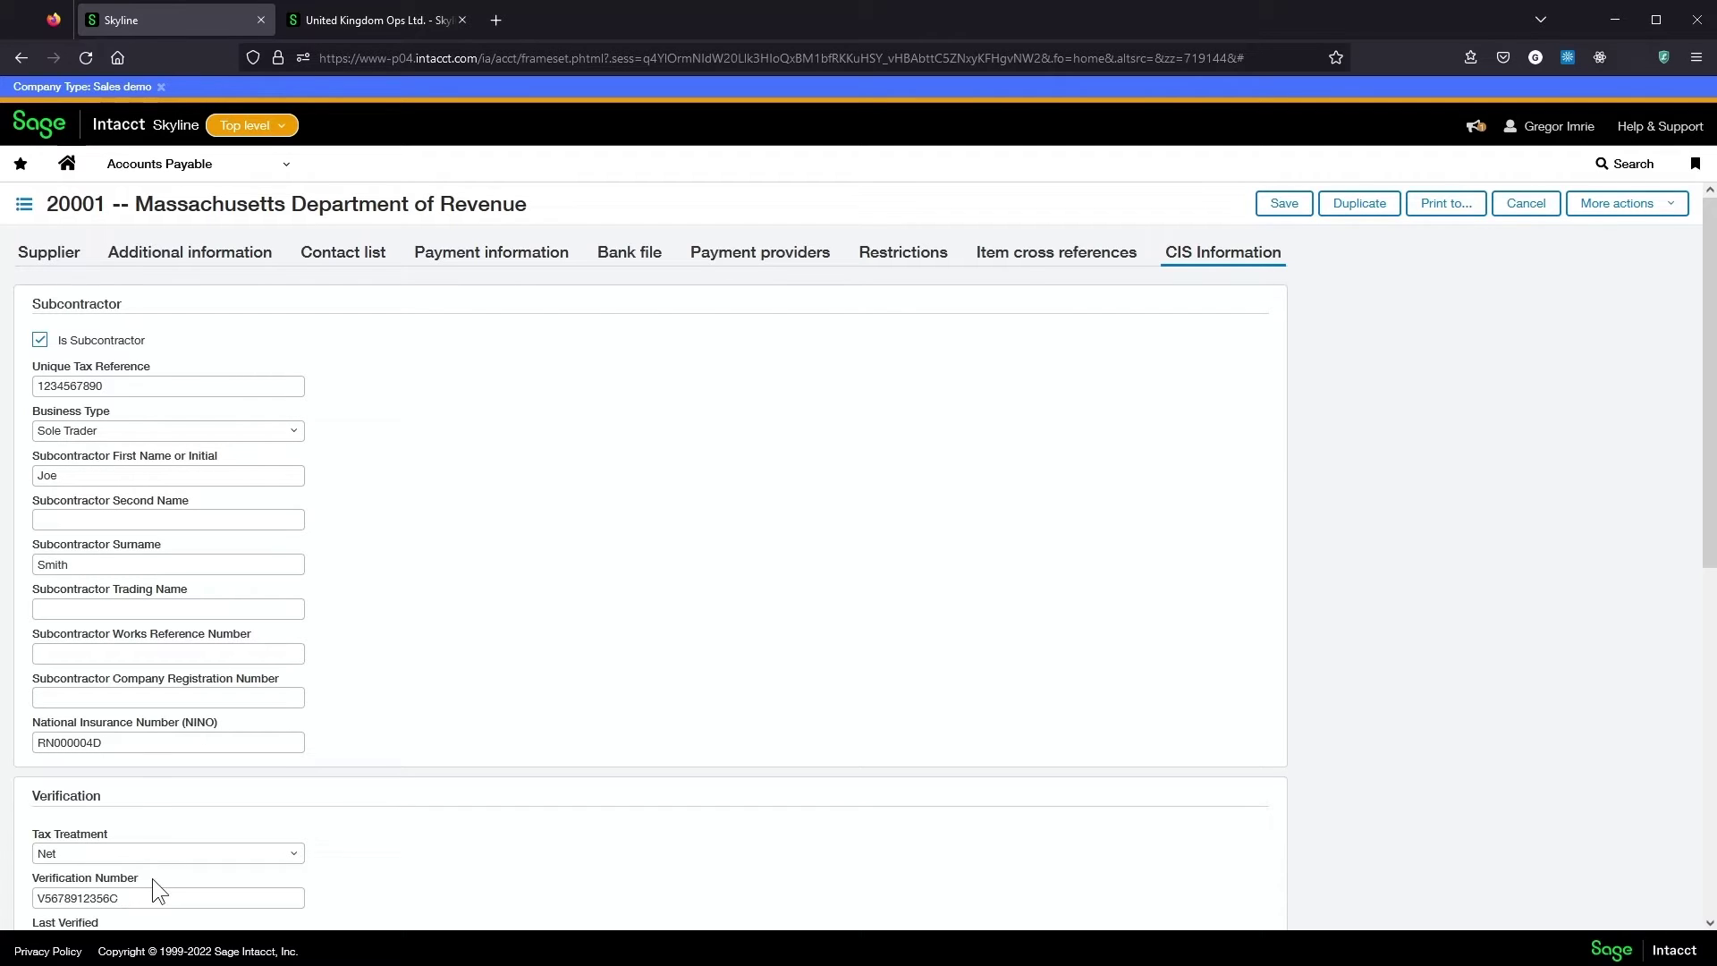
pyautogui.click(117, 853)
pyautogui.click(287, 854)
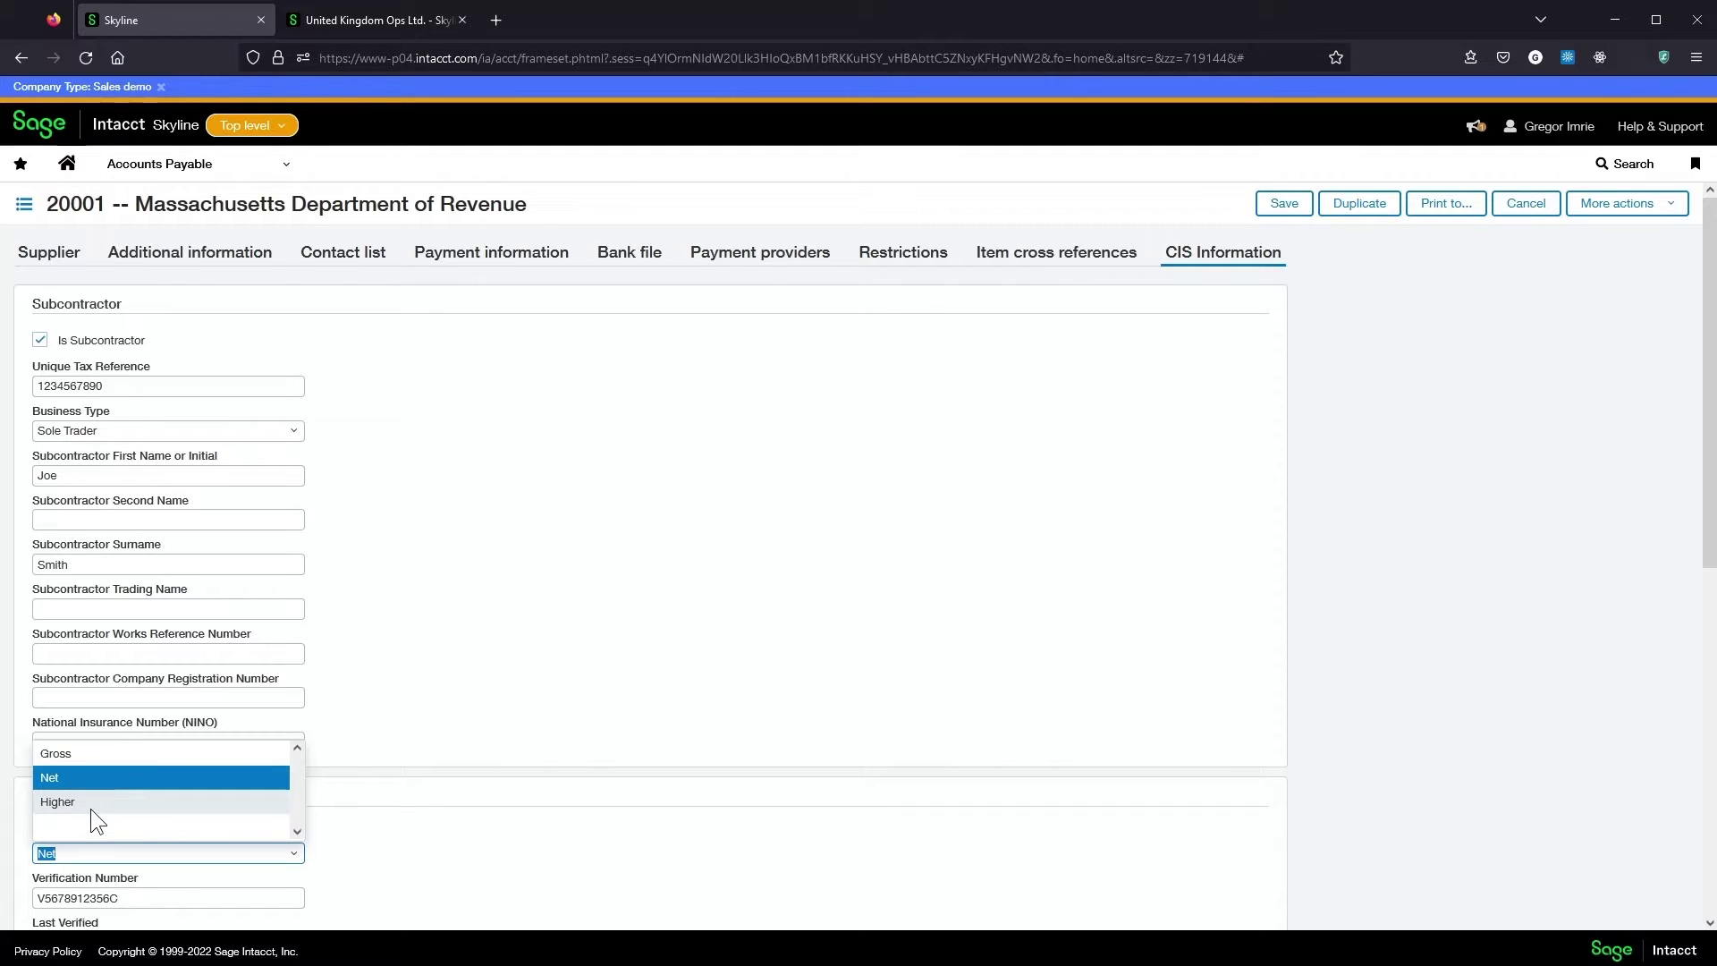
pyautogui.click(398, 586)
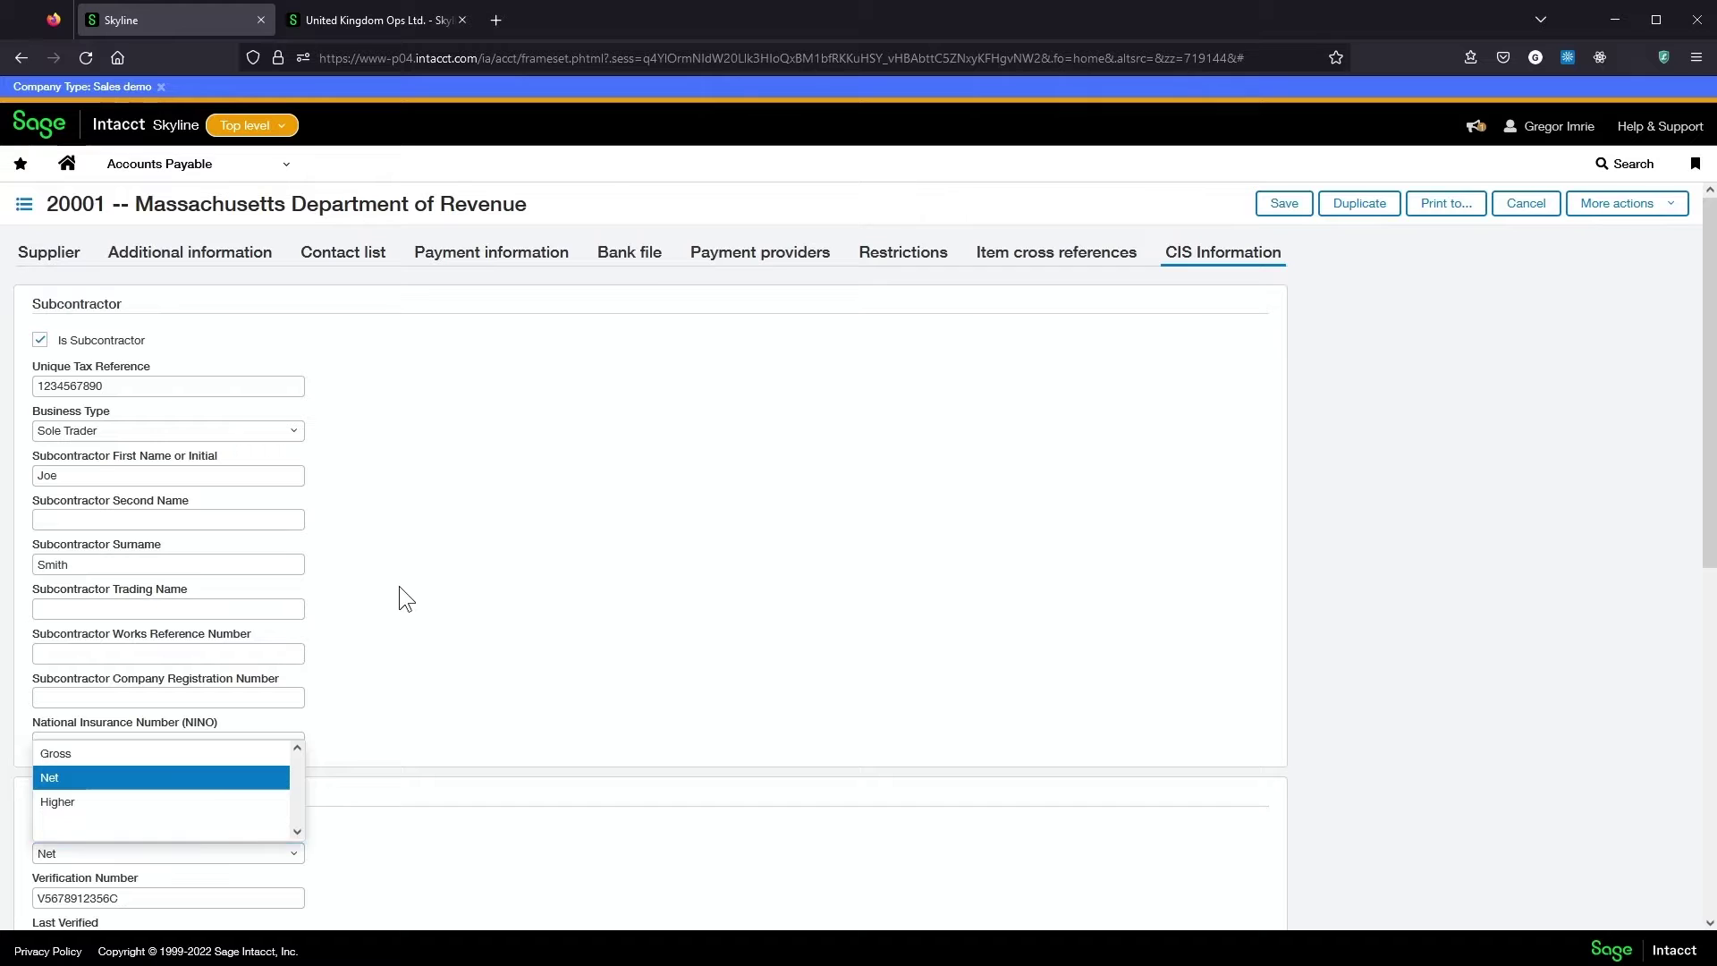
pyautogui.click(1285, 205)
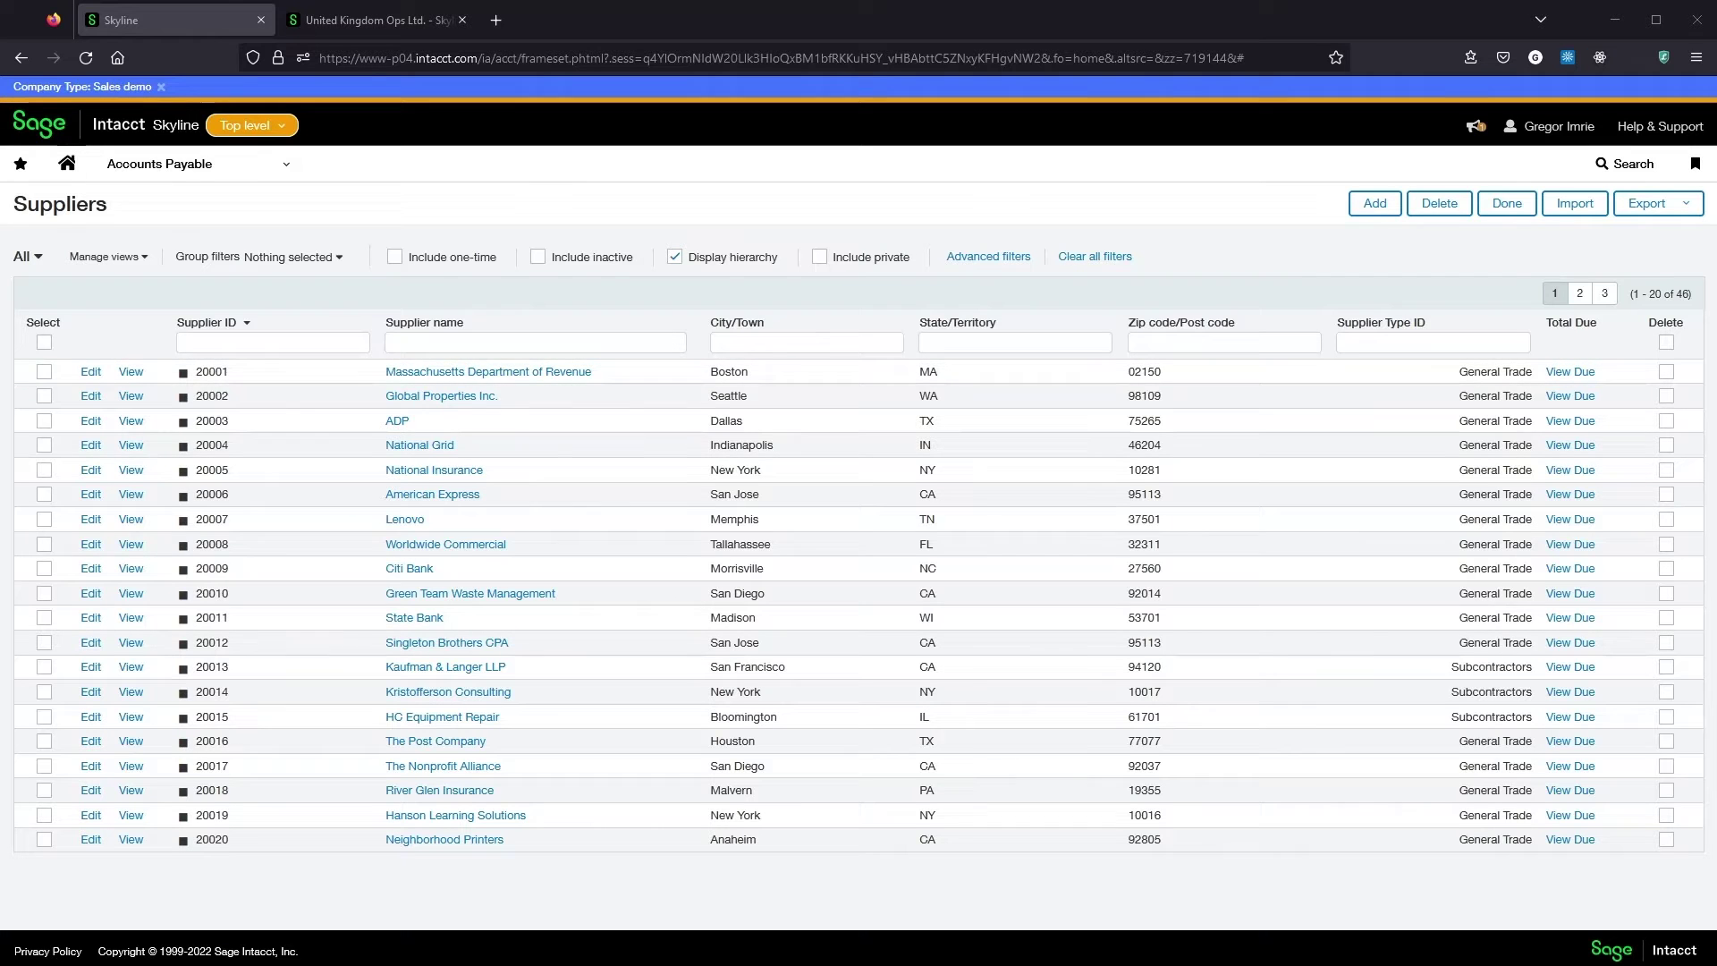
pyautogui.click(358, 20)
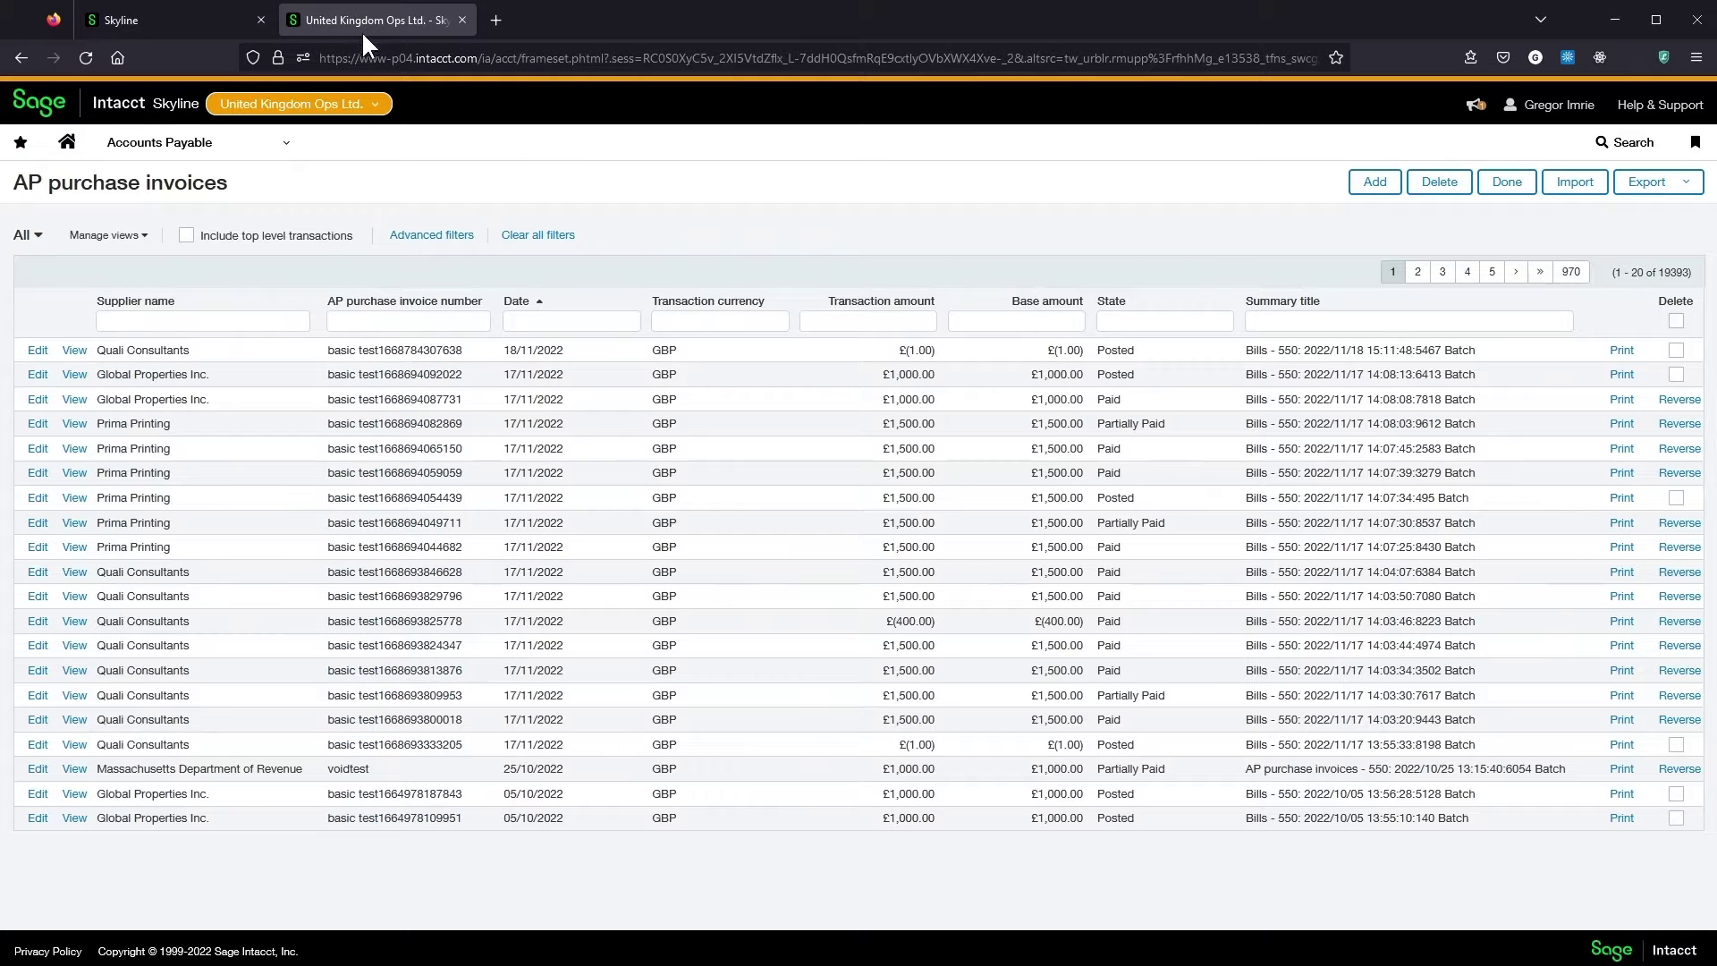
pyautogui.click(423, 320)
pyautogui.hotkey('ctrl', 'v')
pyautogui.press('Return')
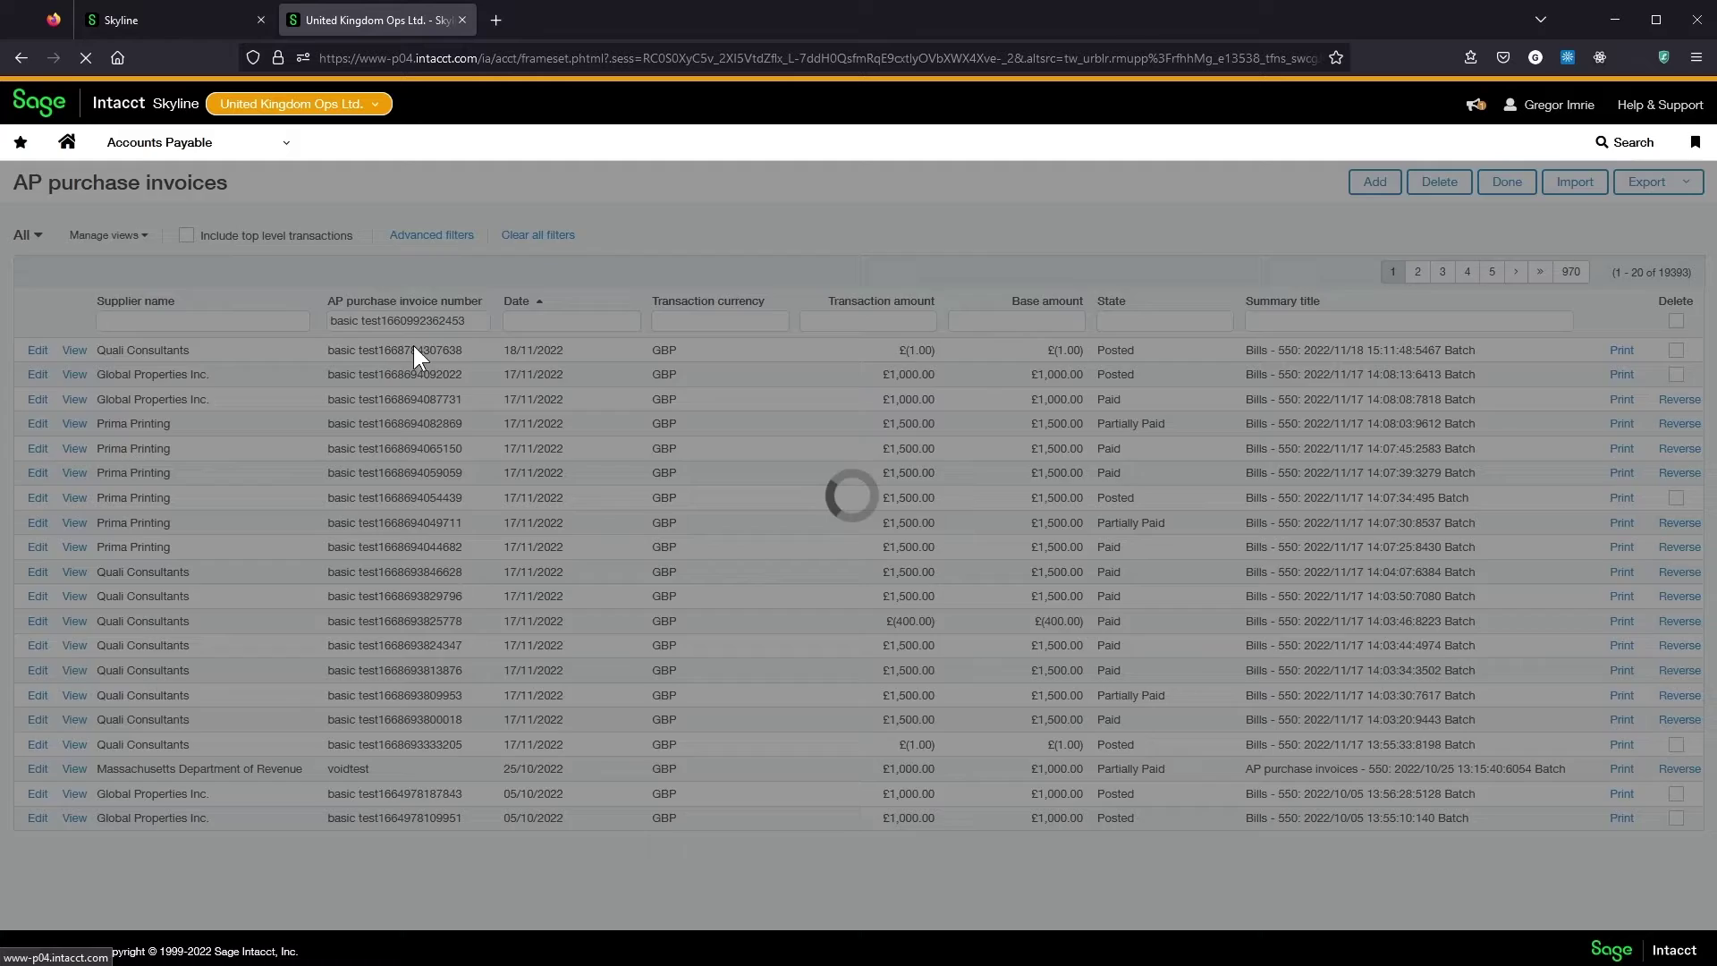
pyautogui.click(77, 350)
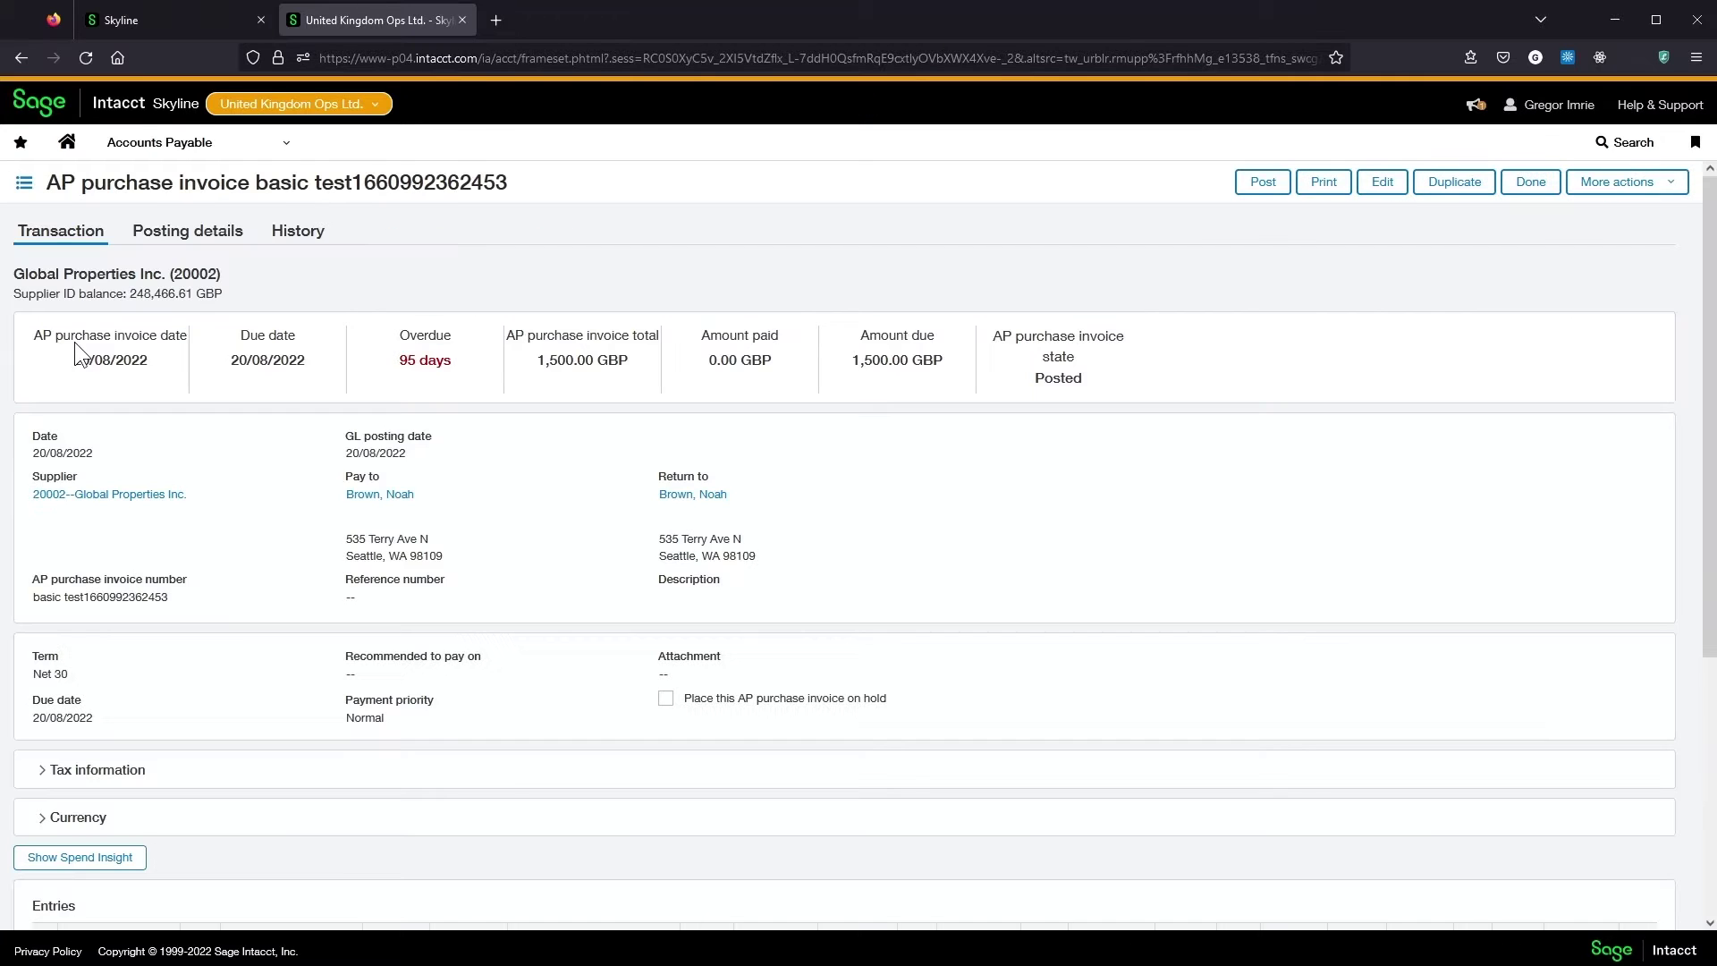
# Step: Review the entries and show the +200.00/−200.00 reverse charge taxes on the CIS Labour line
pyautogui.scroll(-4, 323, 708)
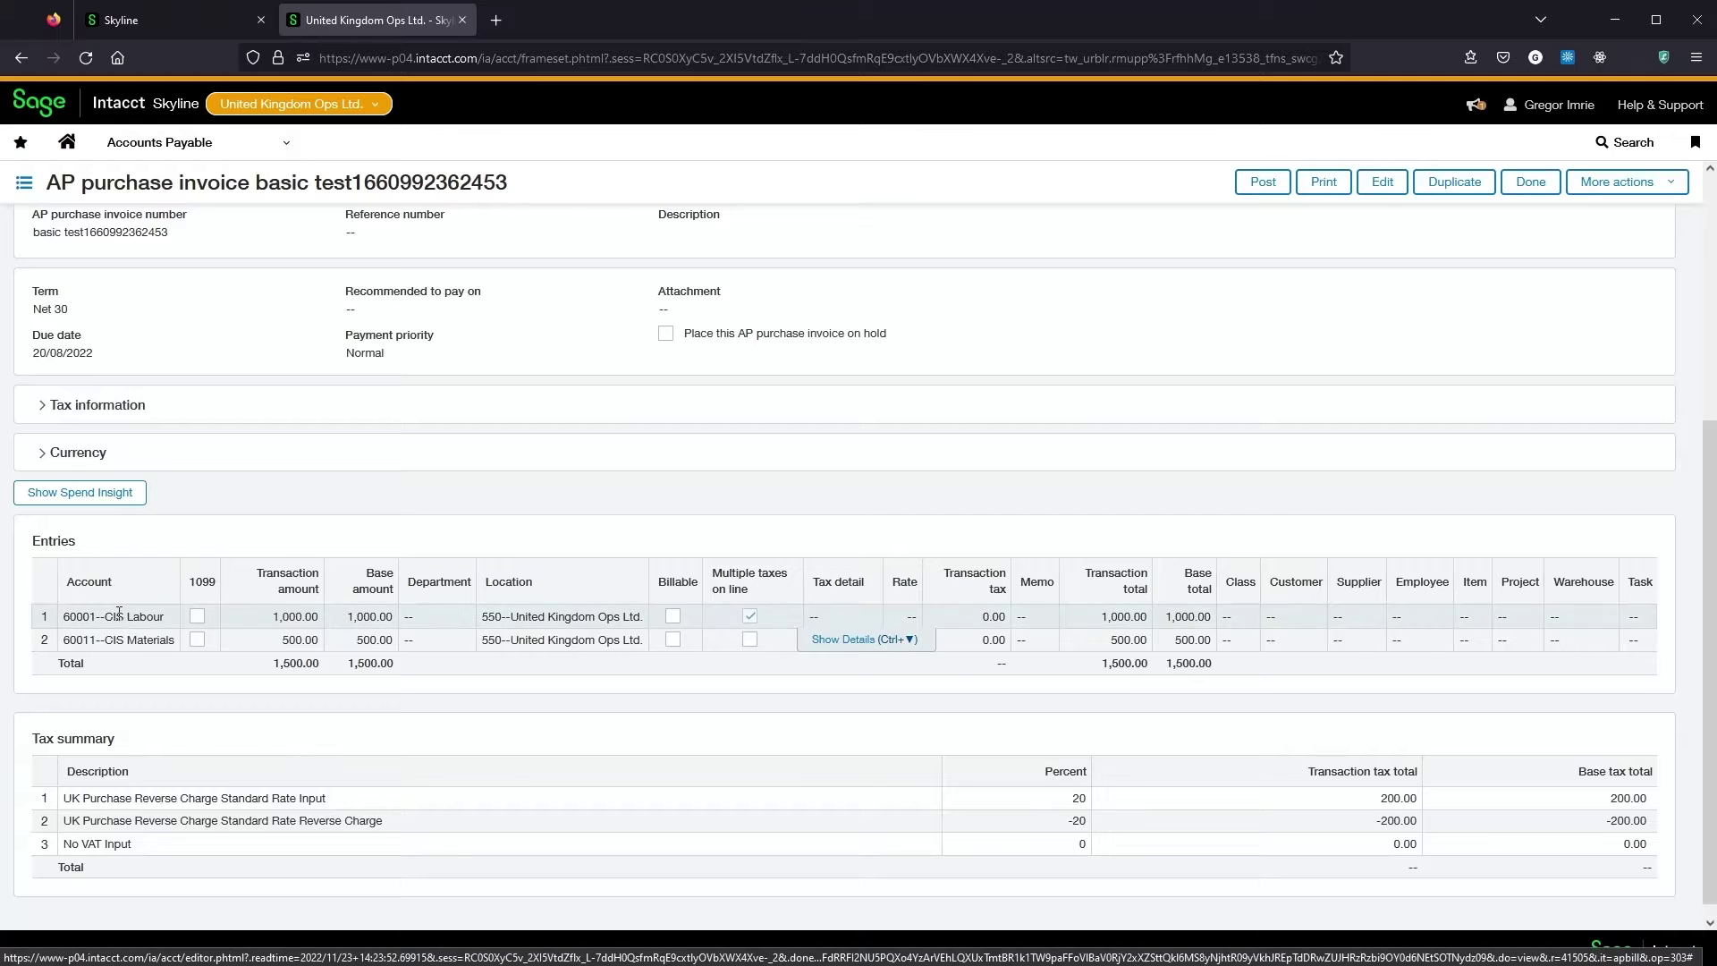
pyautogui.moveTo(104, 616); pyautogui.dragTo(170, 614)
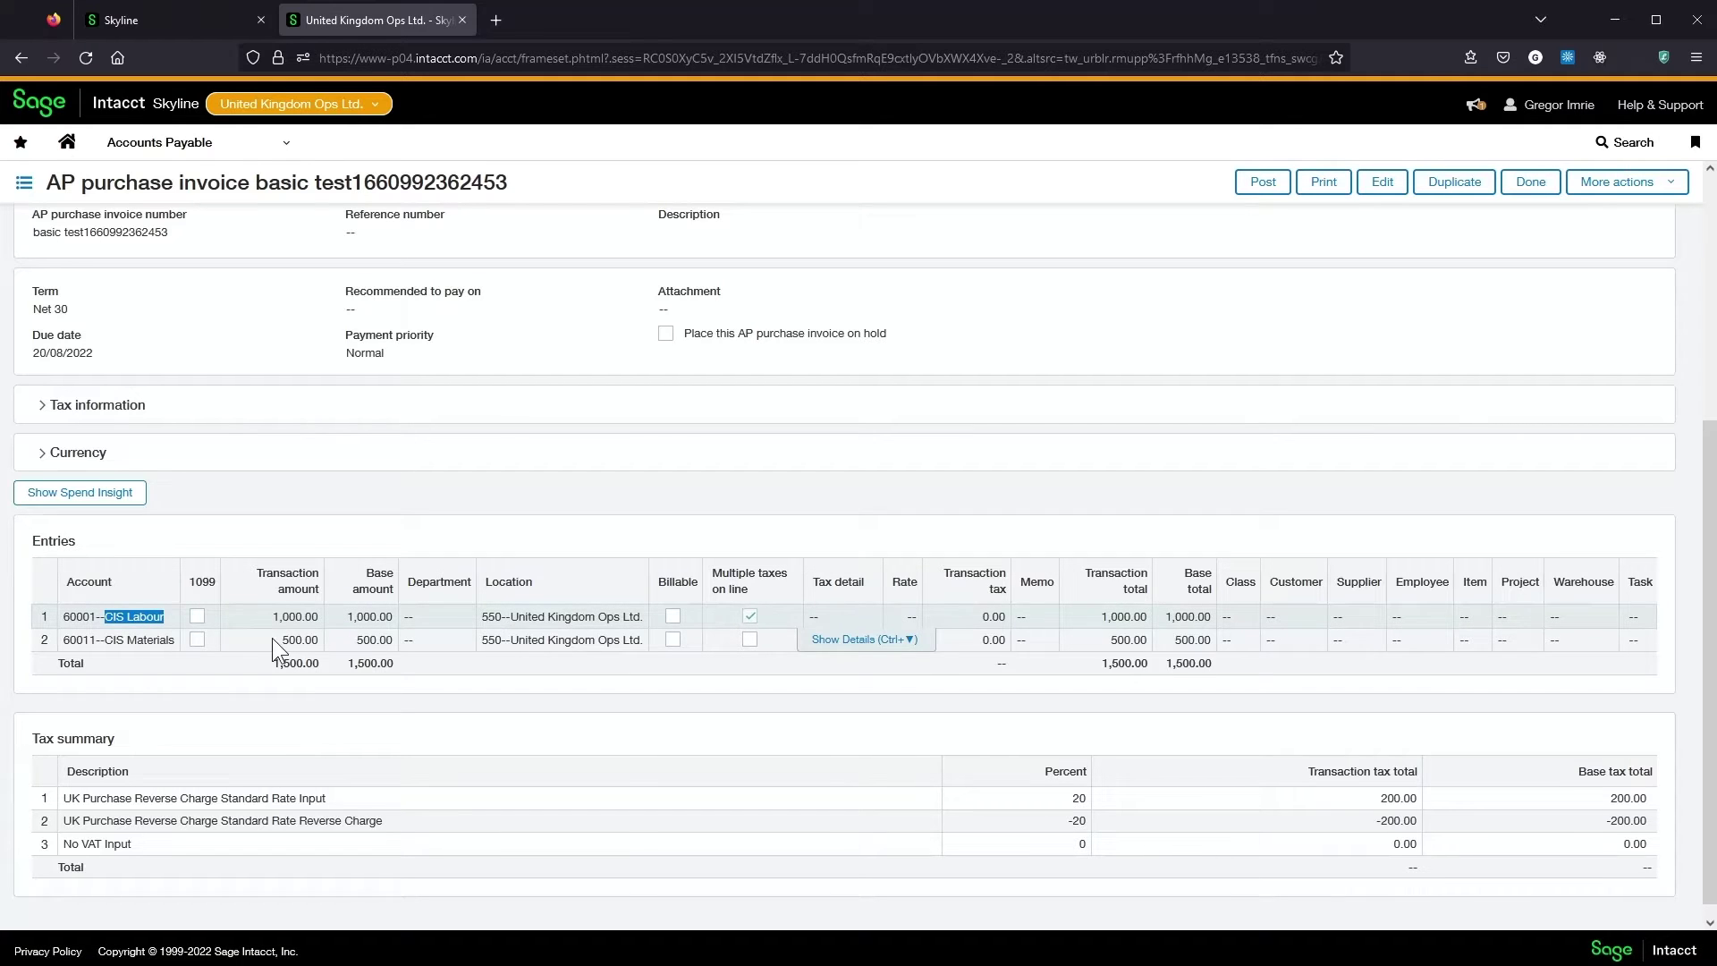
pyautogui.moveTo(281, 639); pyautogui.dragTo(298, 639)
pyautogui.doubleClick(116, 640)
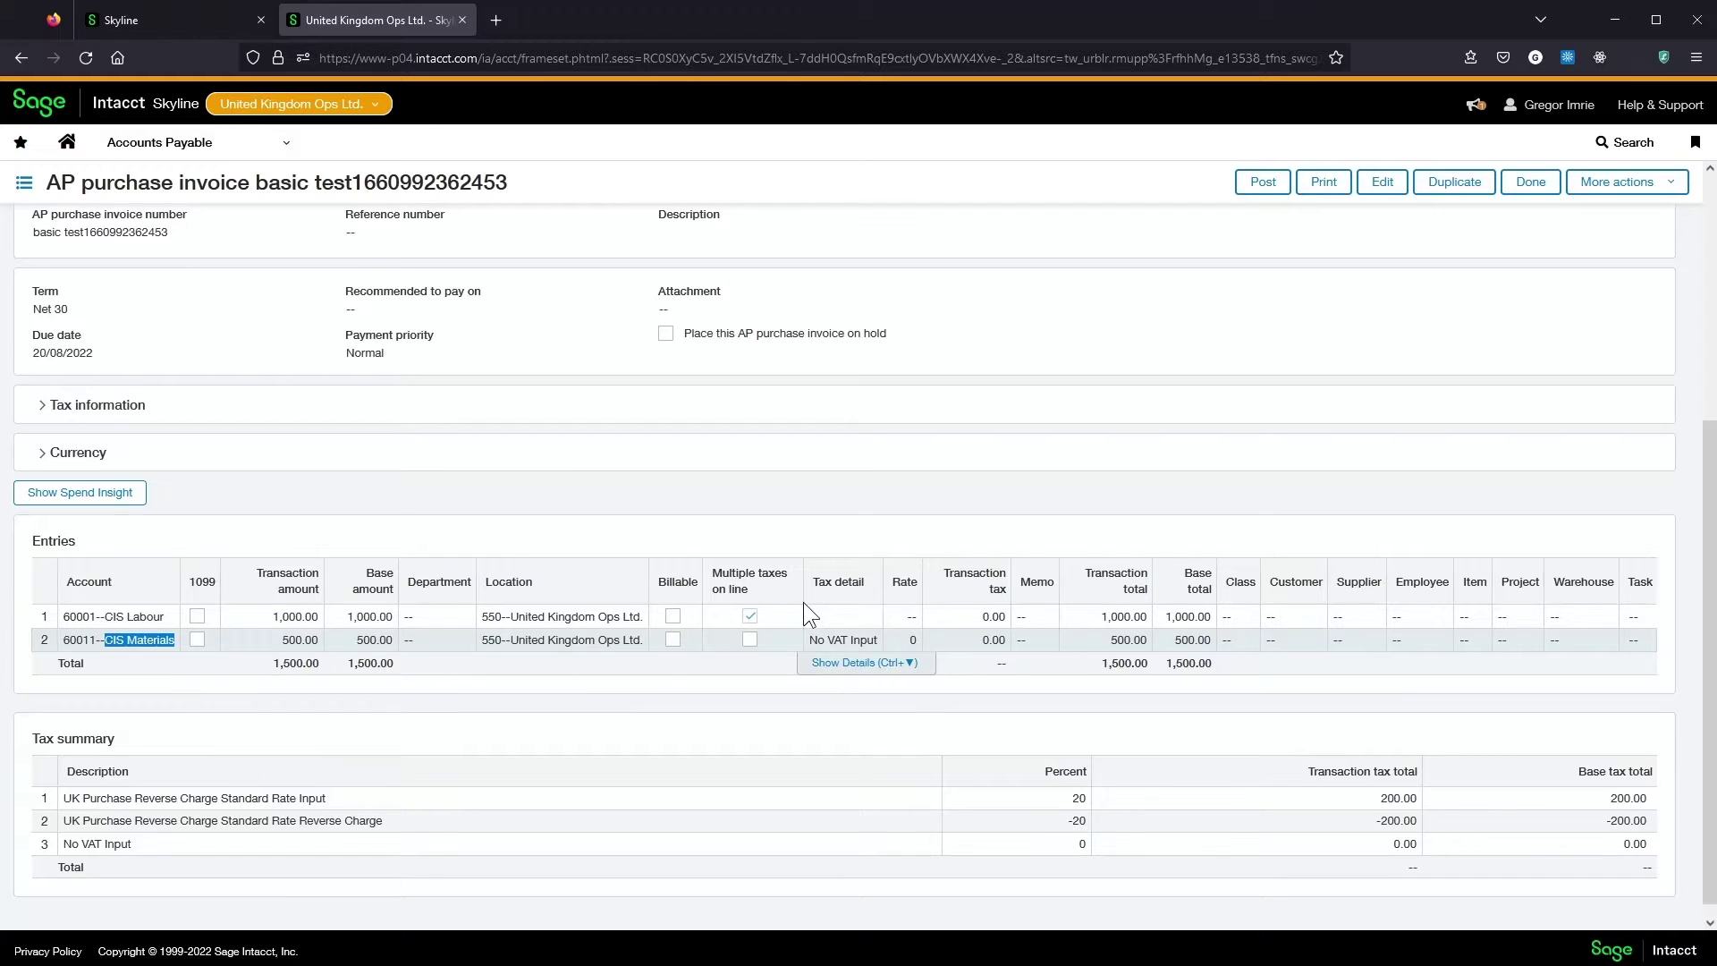
pyautogui.click(838, 639)
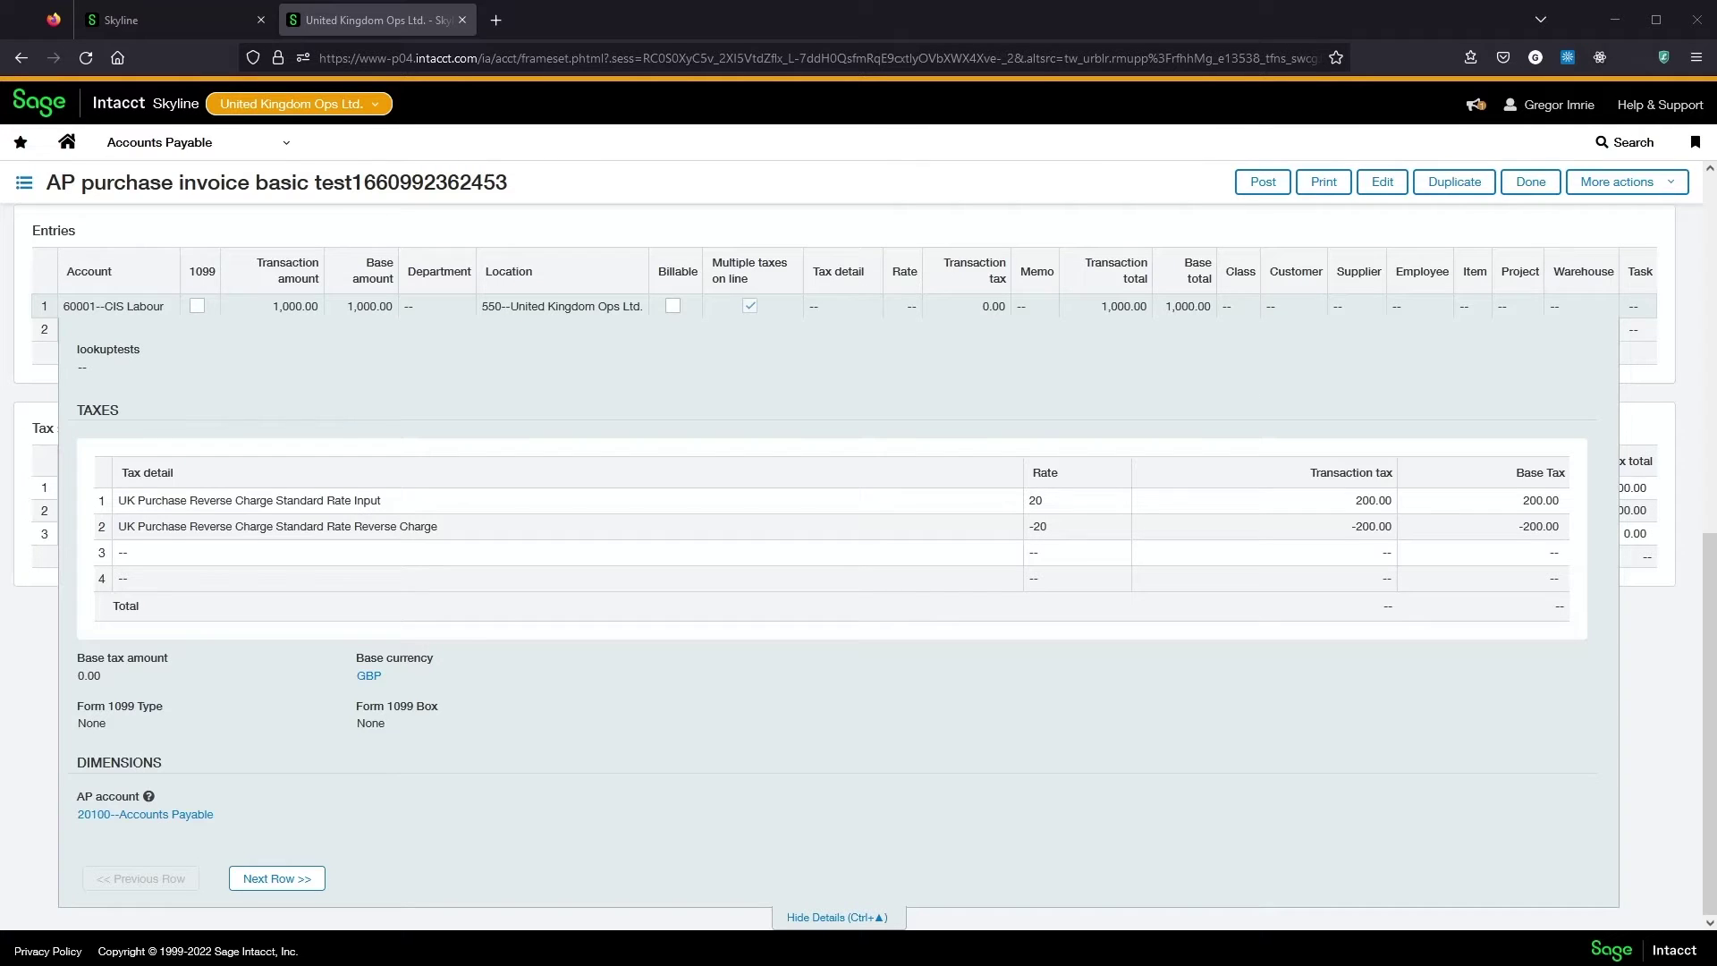
pyautogui.click(154, 143)
# Step: On CIS Pay Invoices, filter Supplier from 20002 - Global Properties Inc. and apply
pyautogui.click(154, 179)
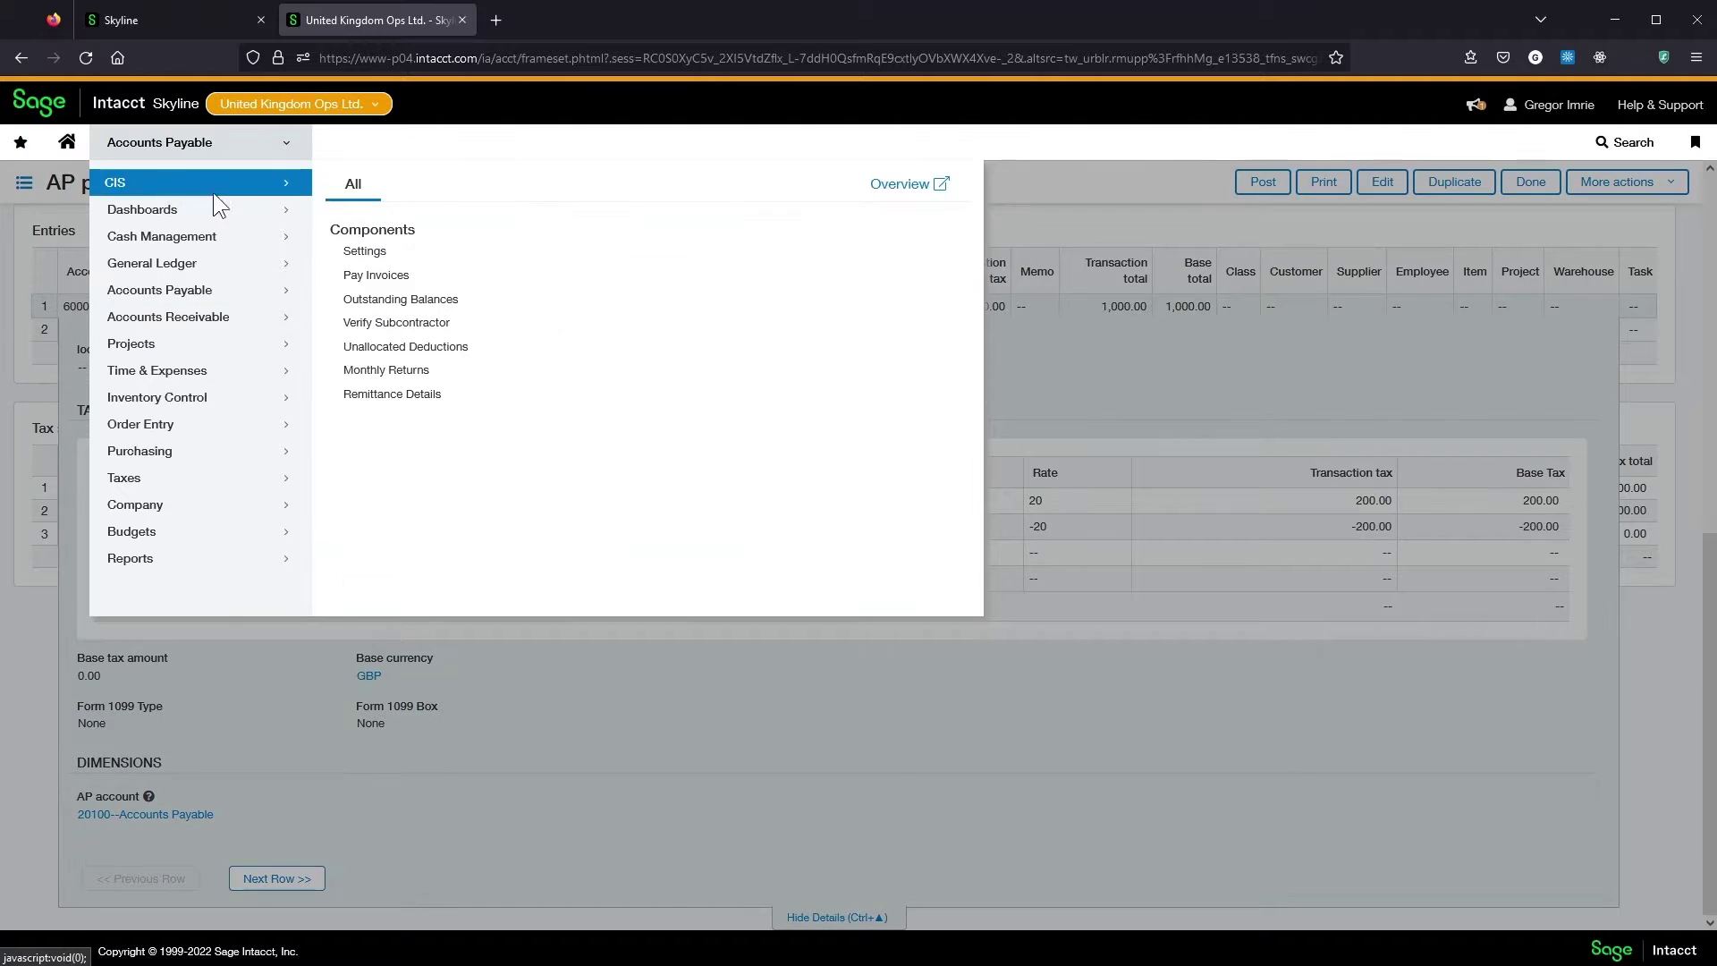
pyautogui.click(383, 277)
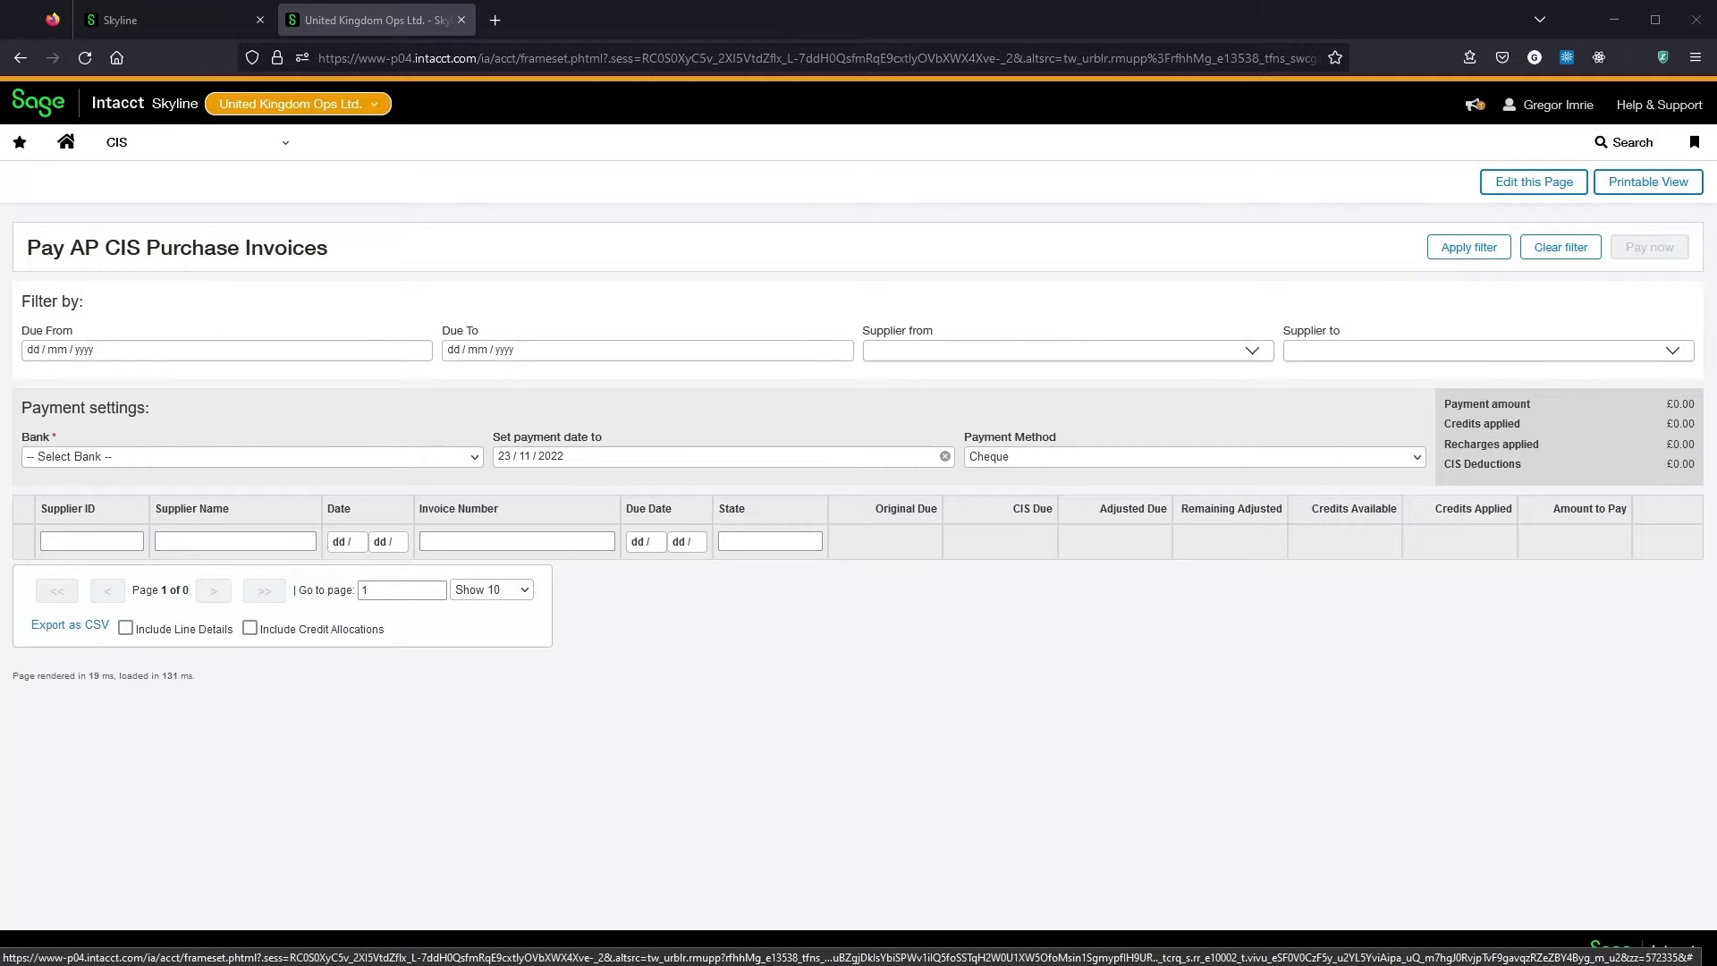
pyautogui.click(1162, 355)
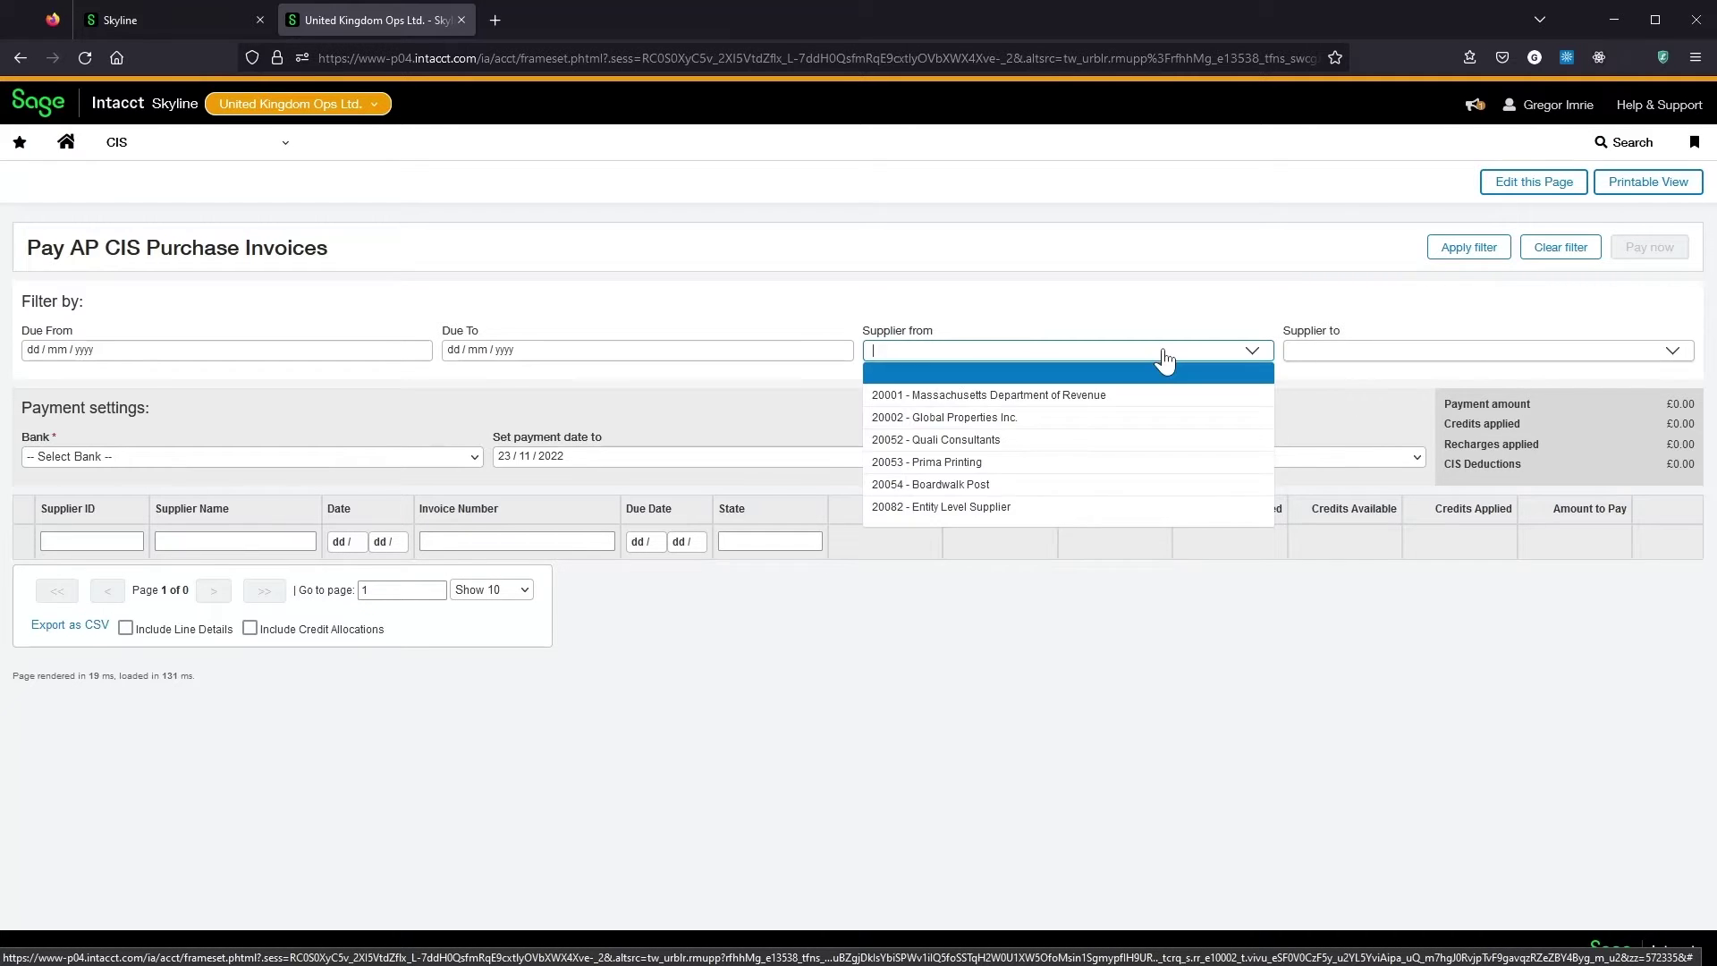
pyautogui.write('glob')
pyautogui.click(1003, 374)
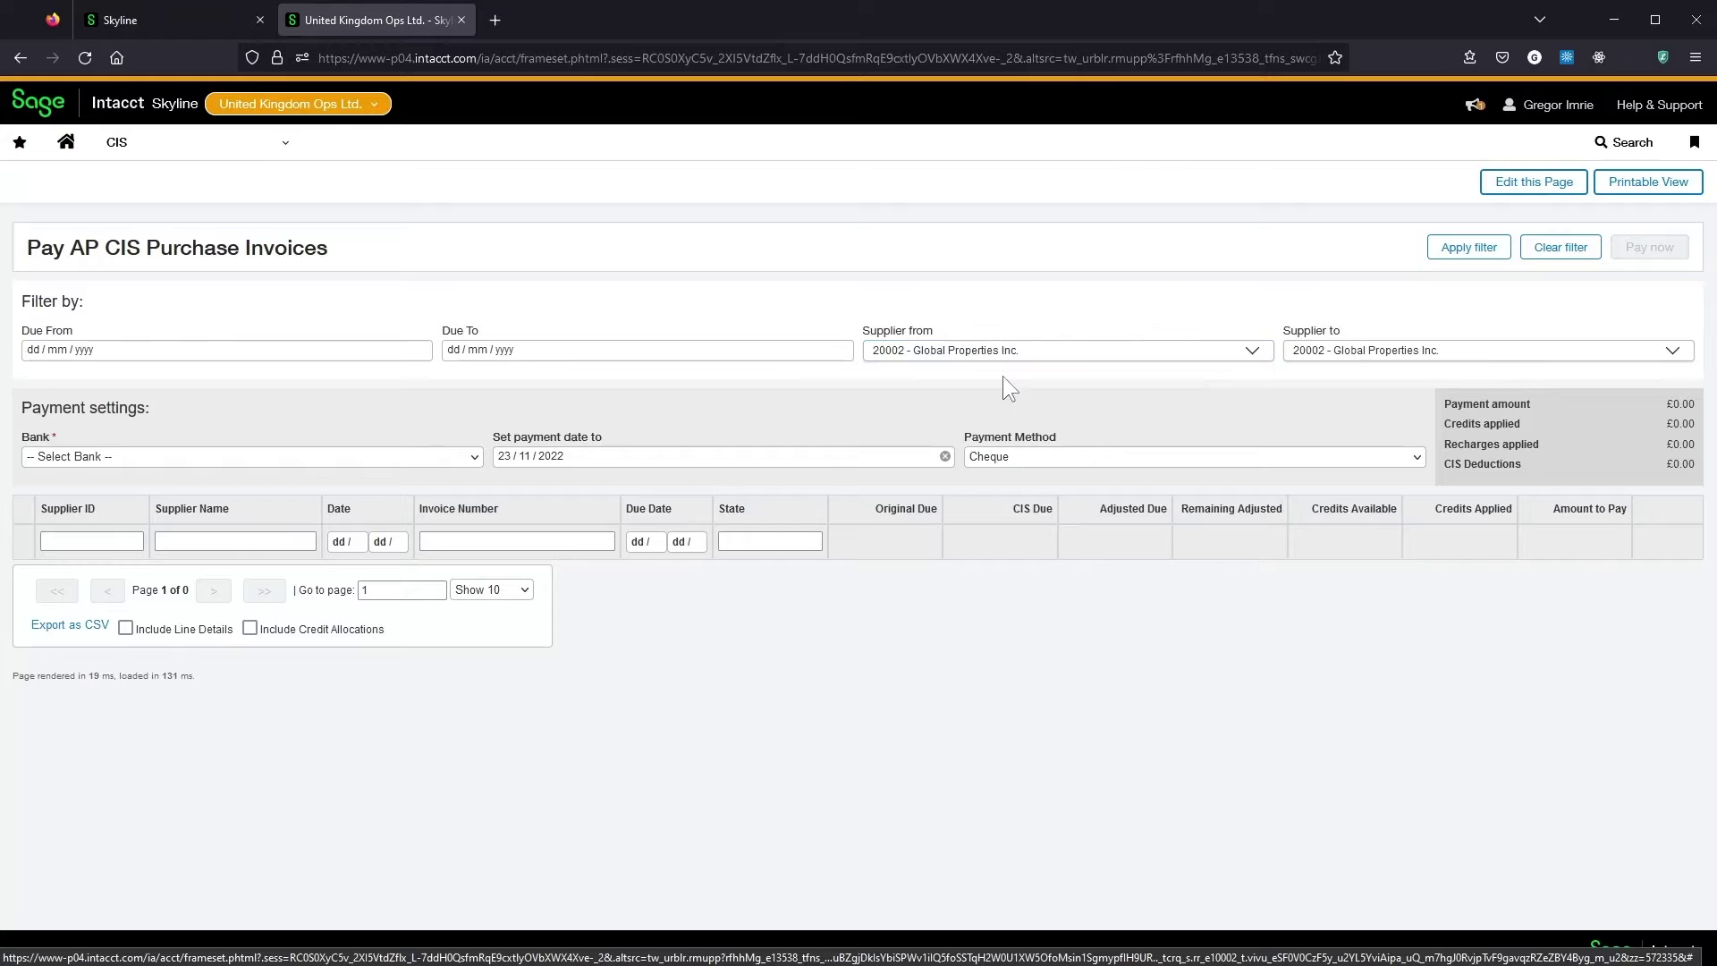
pyautogui.click(1481, 250)
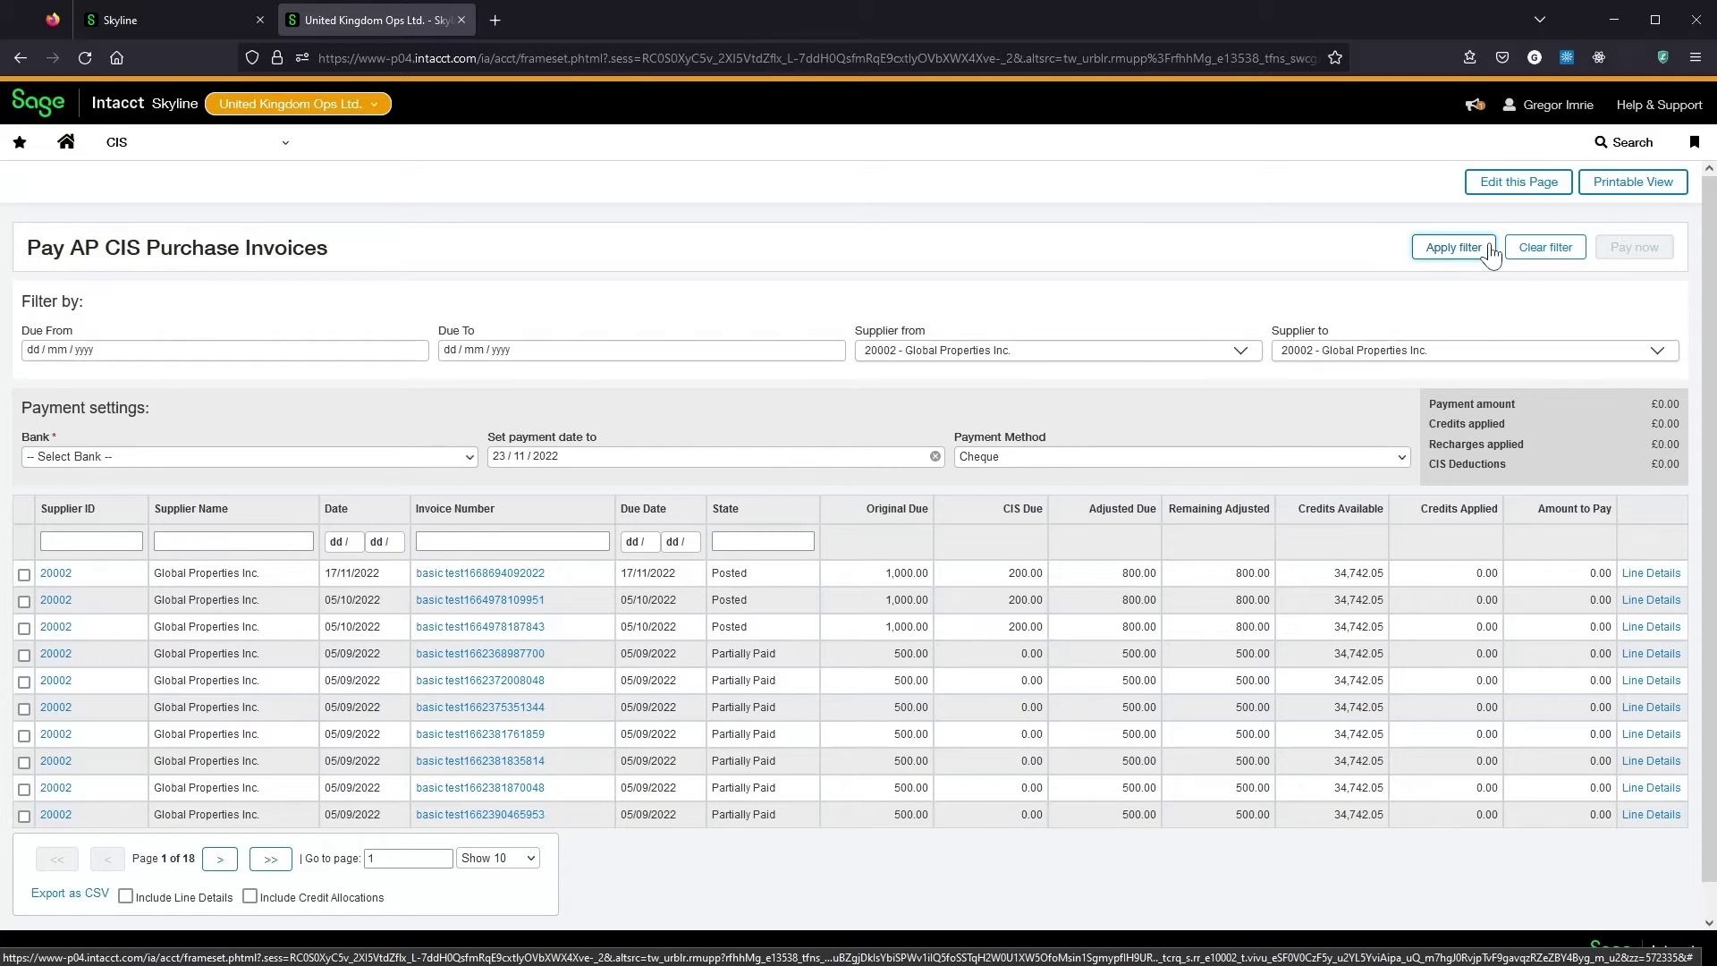
# Step: Page through the invoice list and jump to page 5
pyautogui.click(224, 863)
pyautogui.click(230, 872)
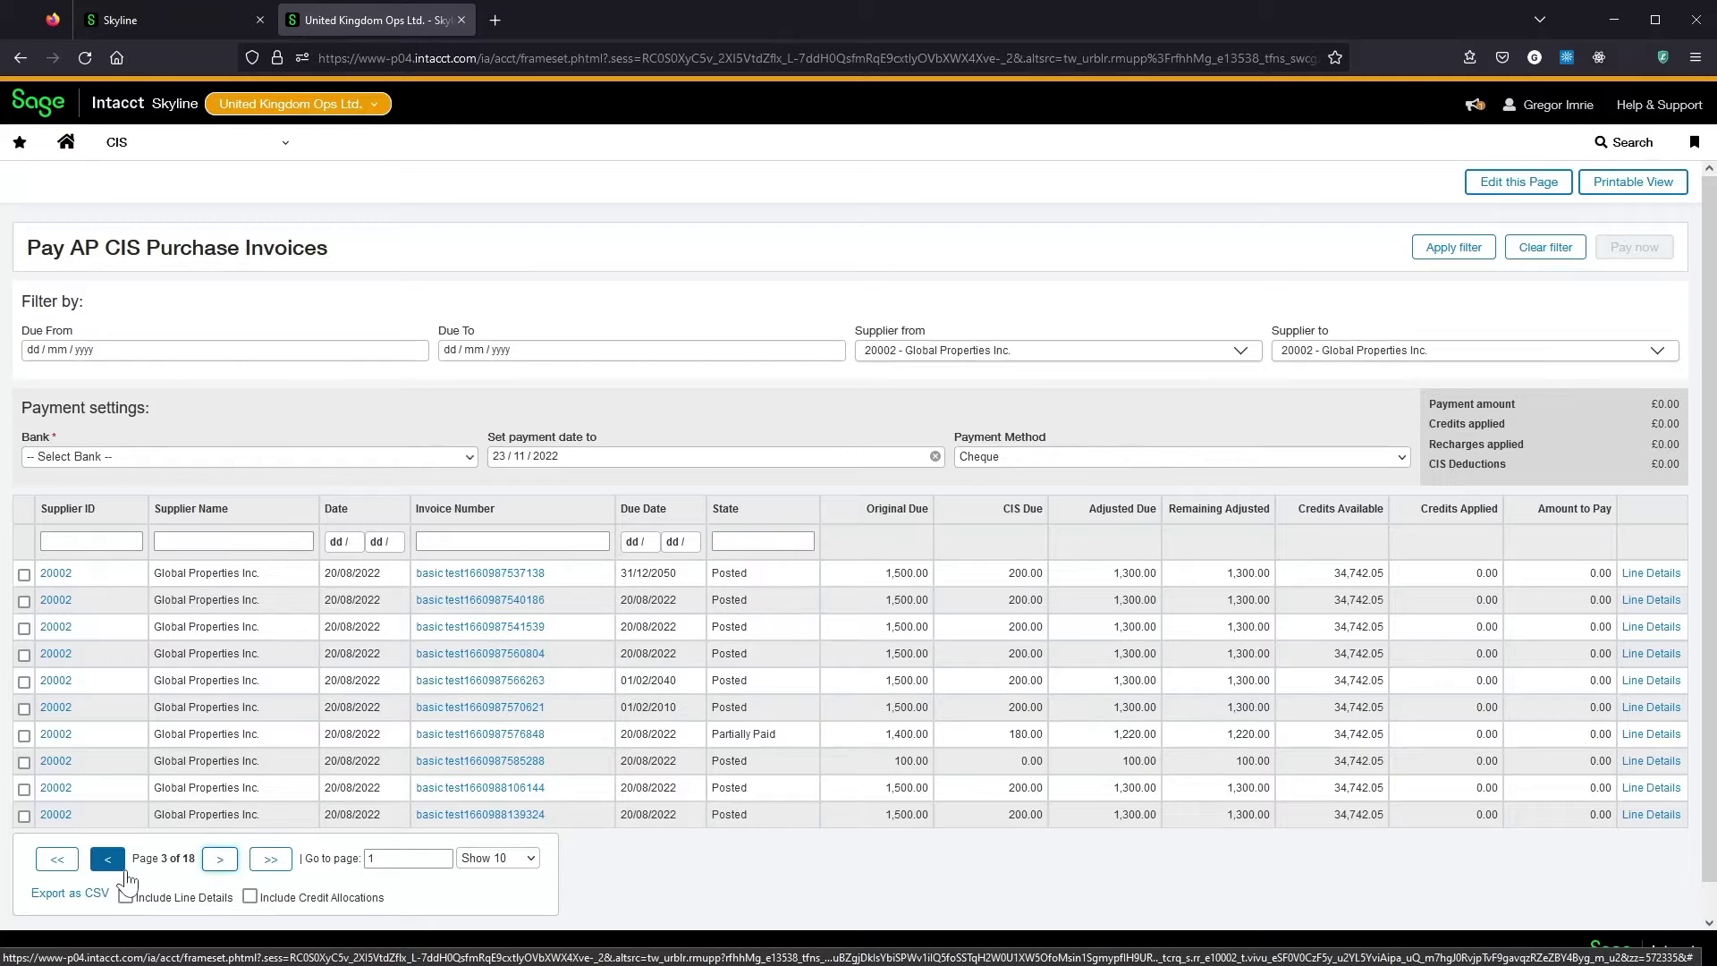
pyautogui.click(116, 872)
pyautogui.click(107, 858)
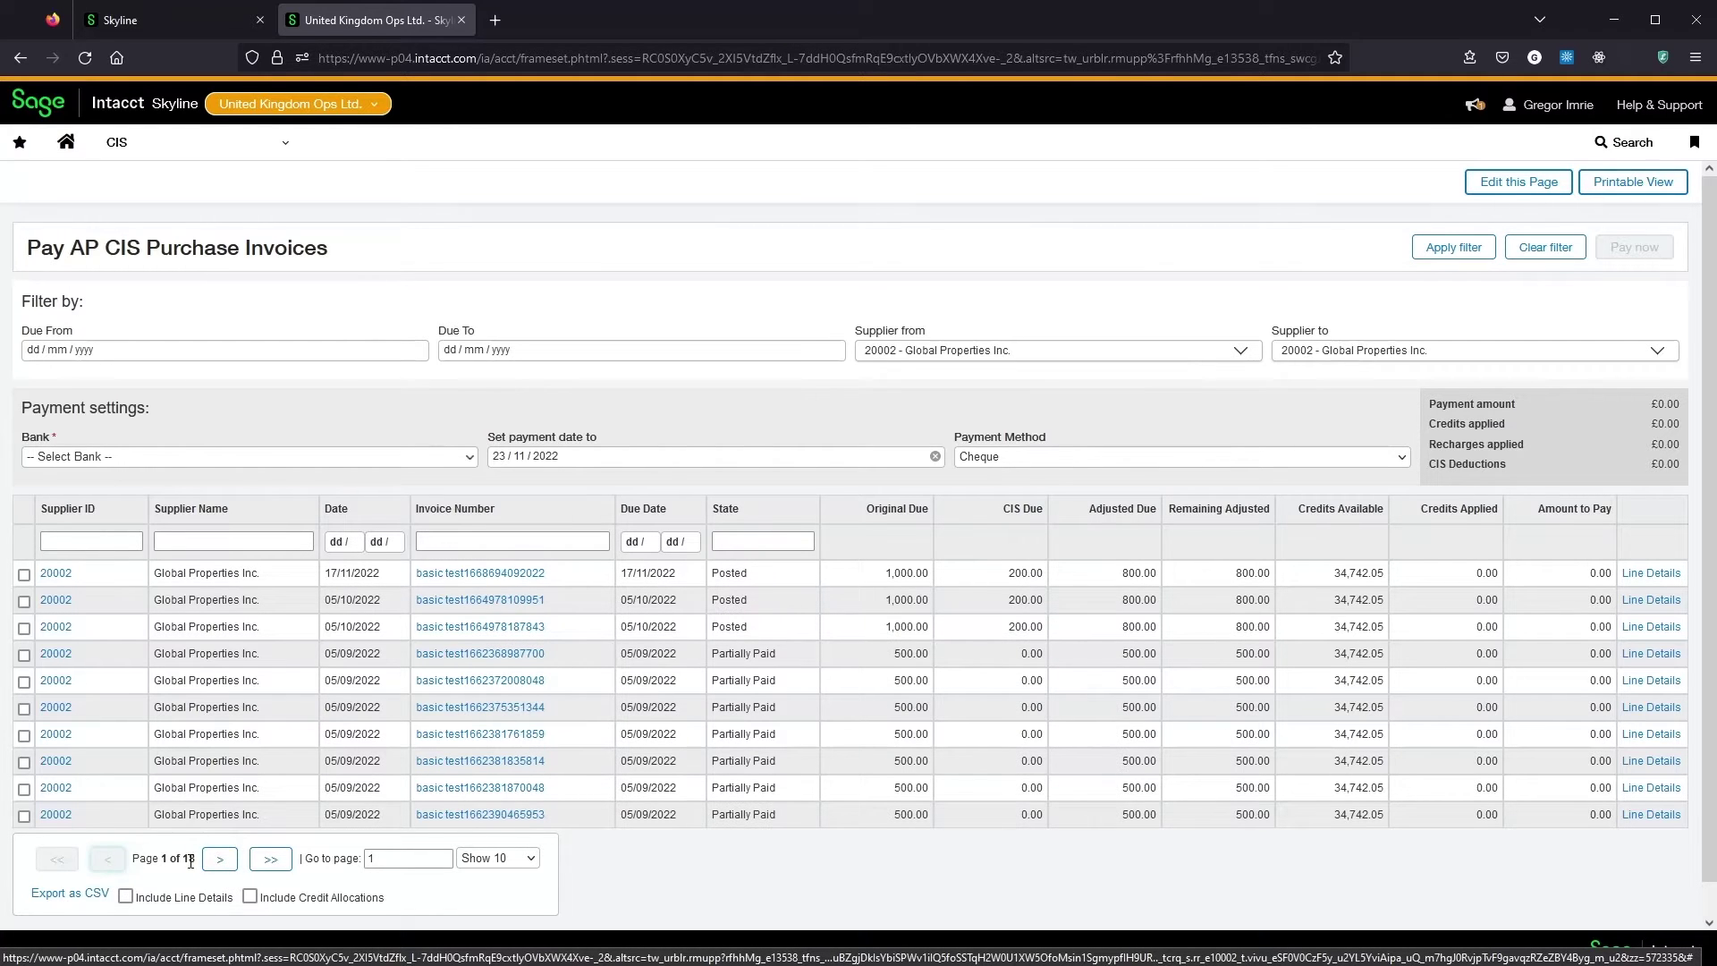
pyautogui.doubleClick(373, 858)
pyautogui.write('5')
pyautogui.press('Return')
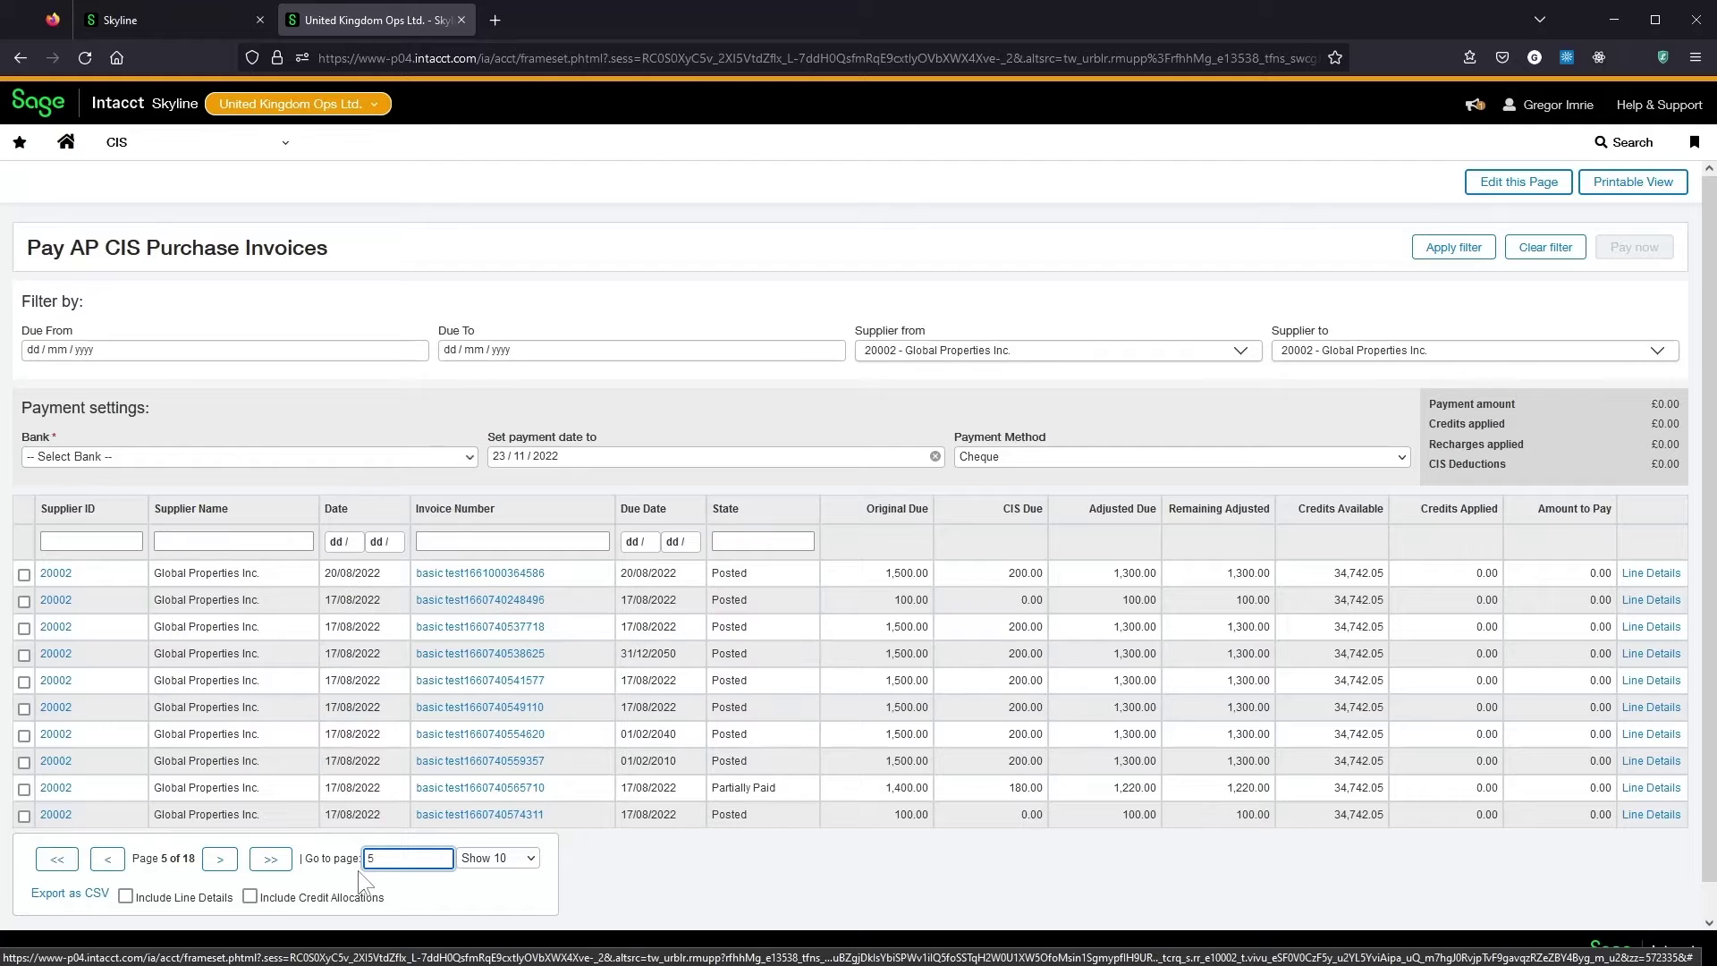
# Step: Show 25 invoices per page, then switch back to 10 per page
pyautogui.click(510, 858)
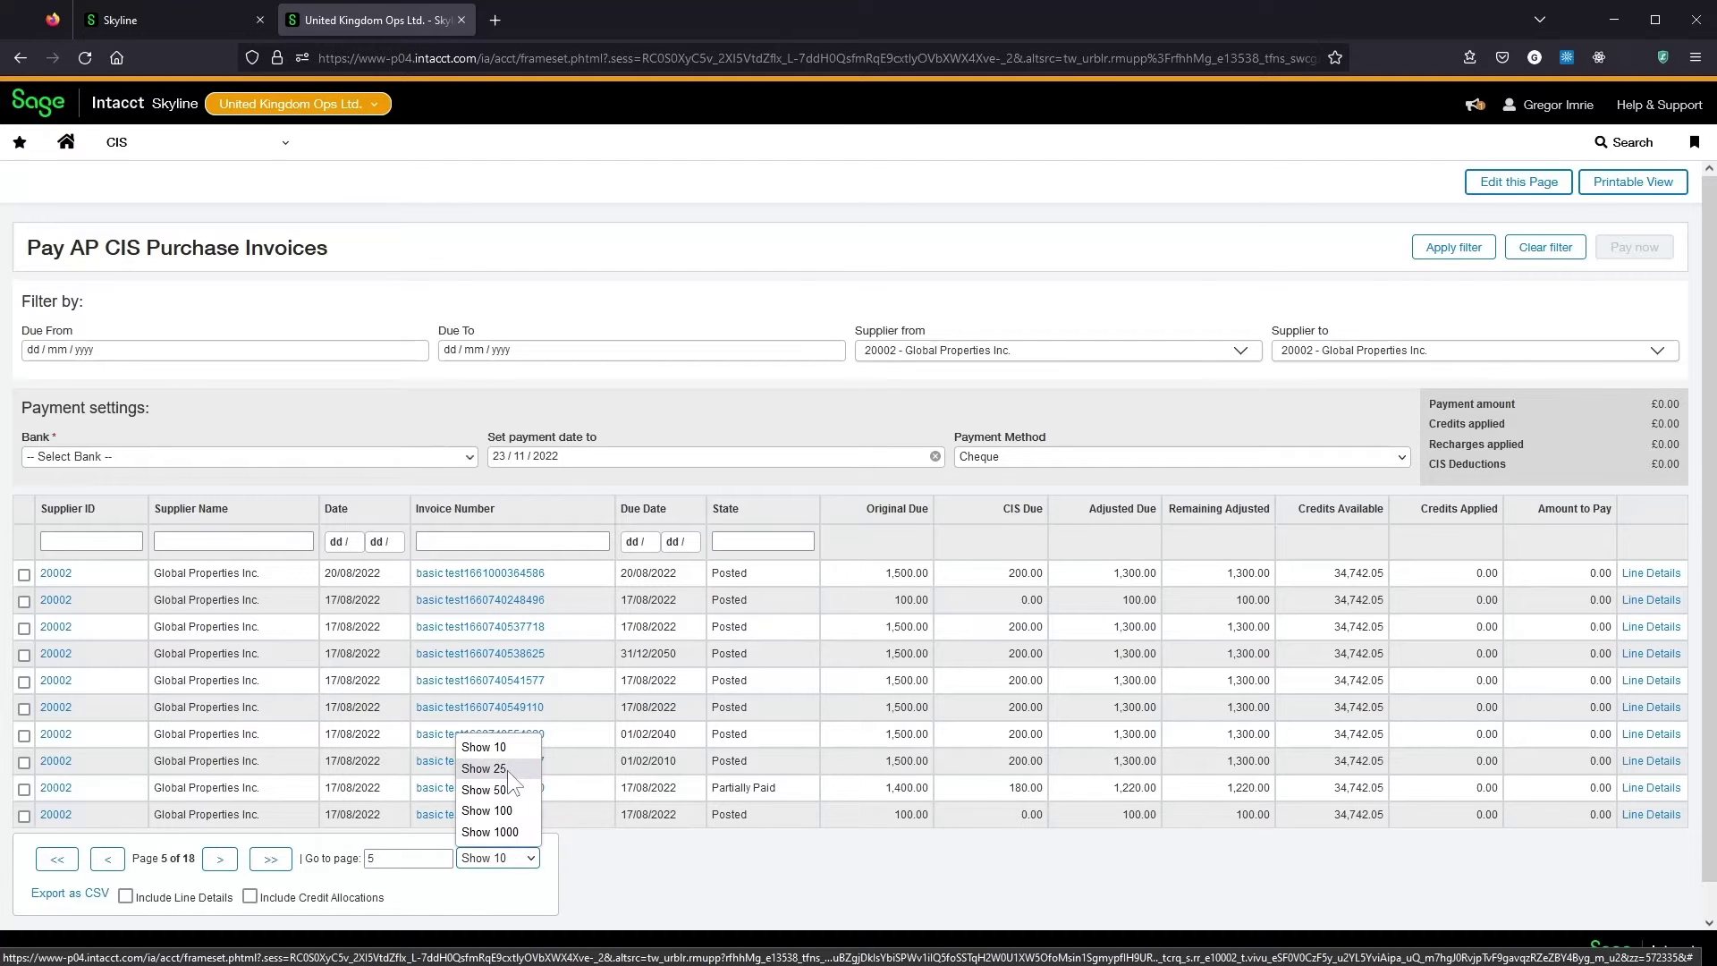
pyautogui.click(507, 768)
pyautogui.scroll(-4, 533, 635)
pyautogui.scroll(-2, 533, 635)
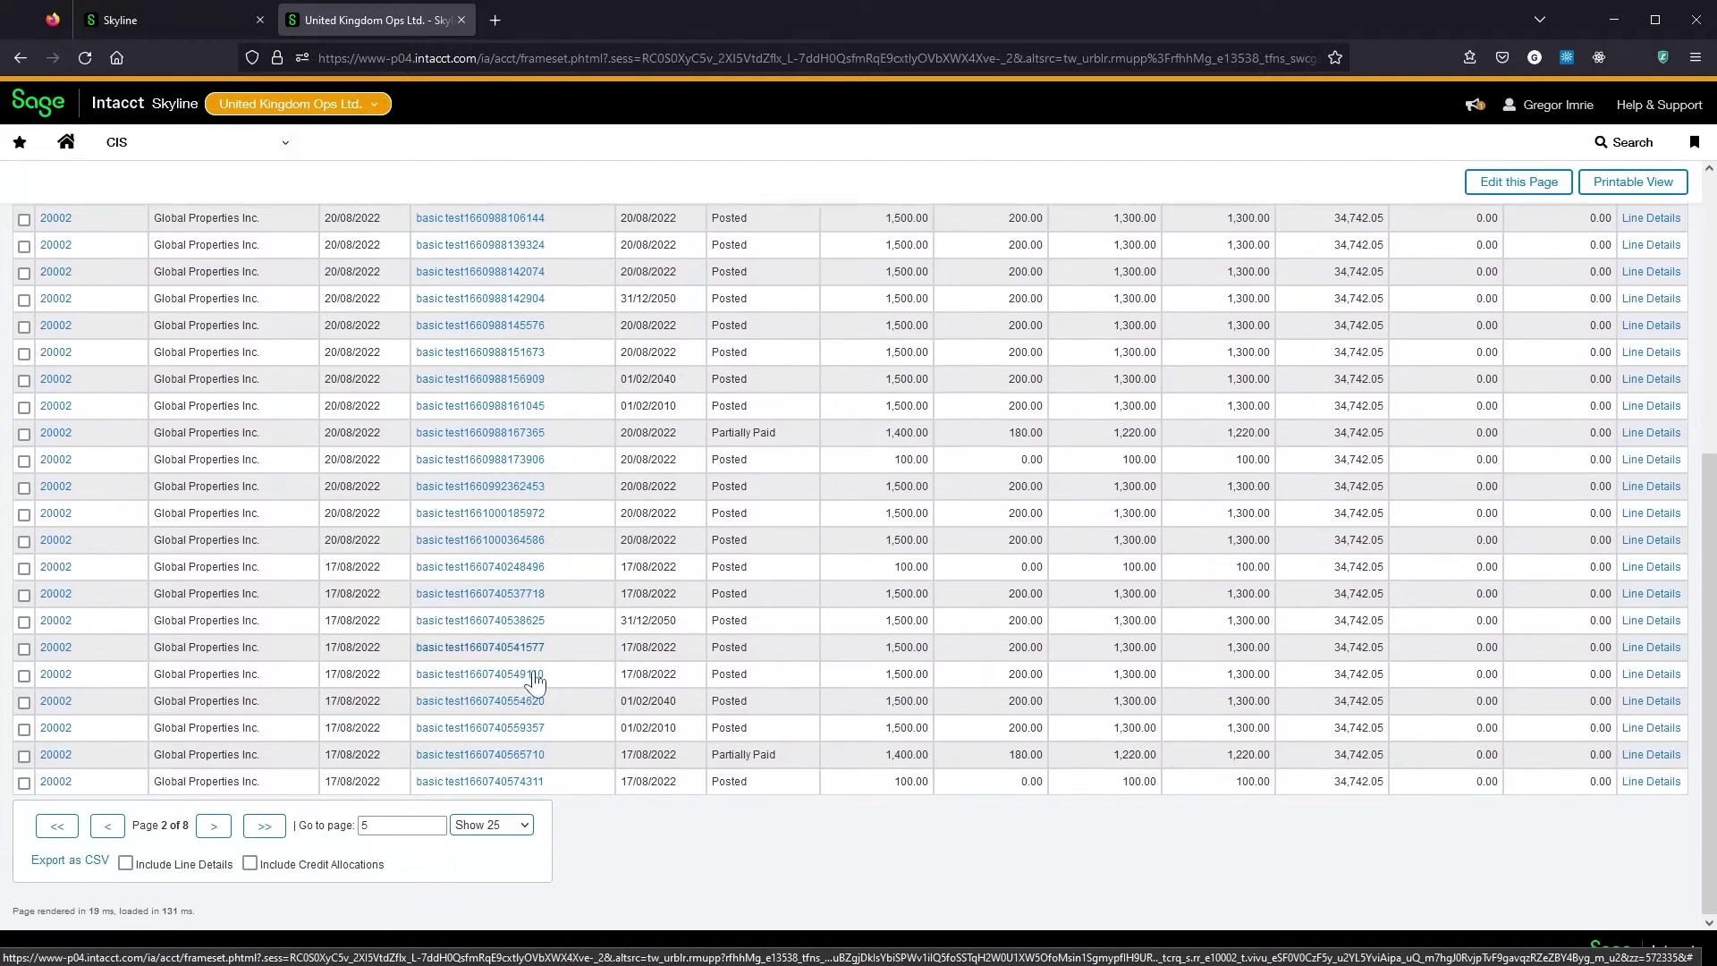
pyautogui.click(502, 825)
pyautogui.click(483, 848)
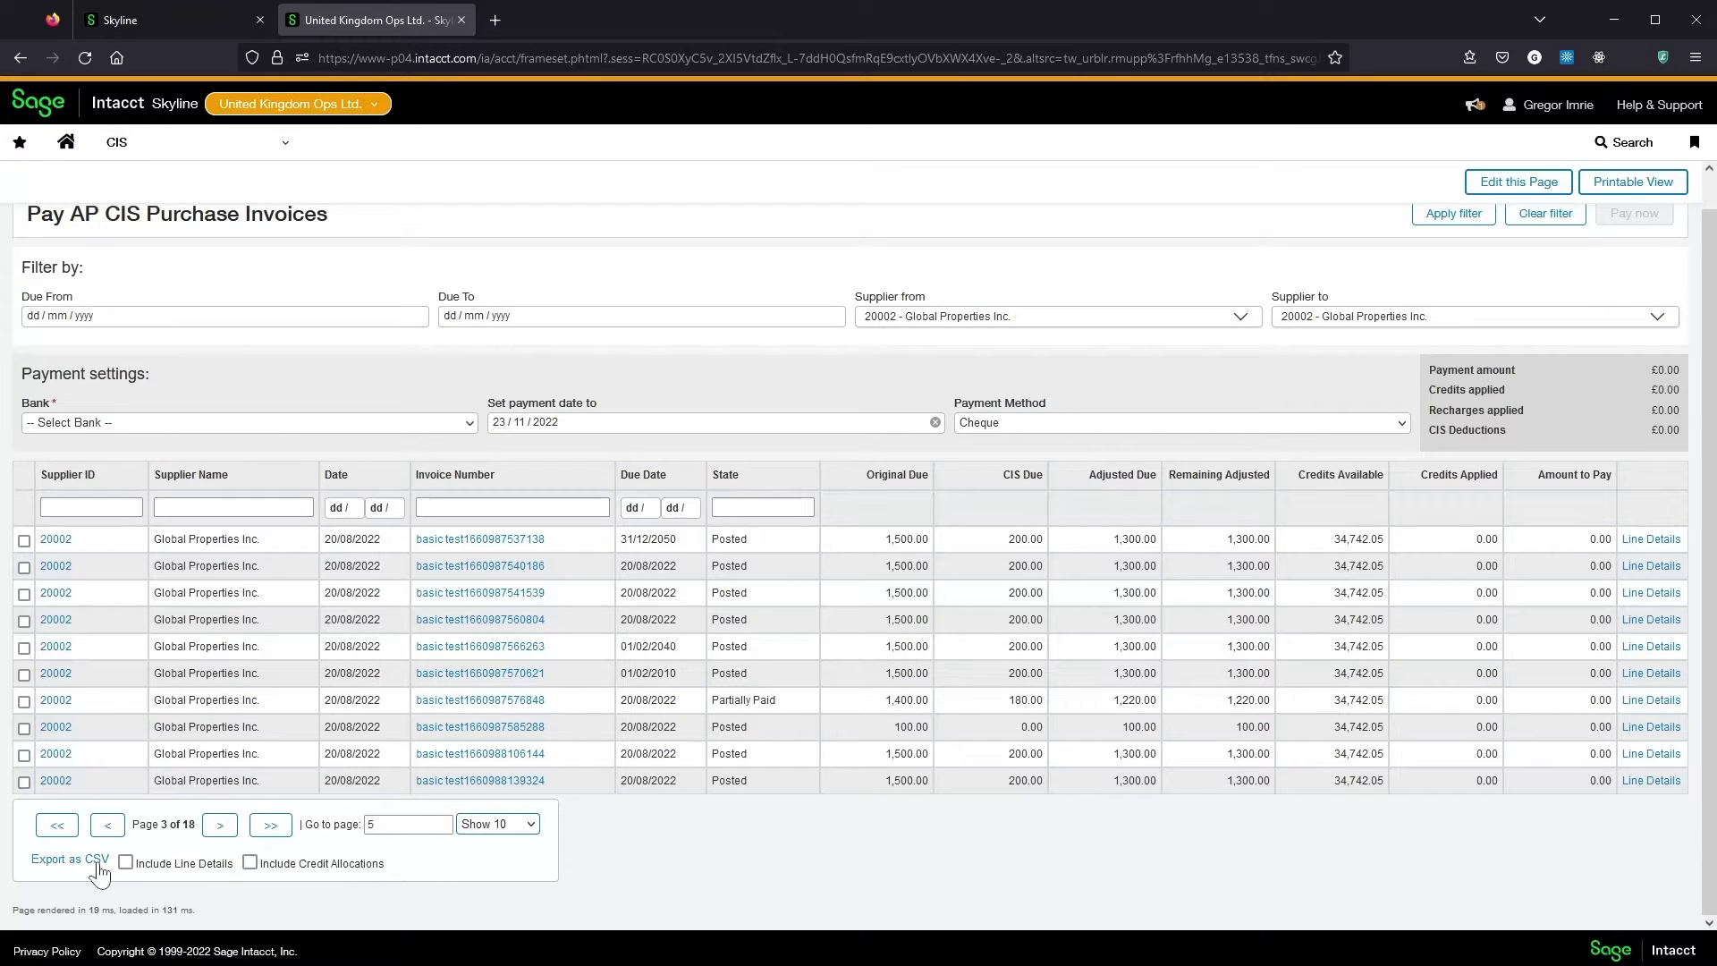
pyautogui.scroll(1, 295, 755)
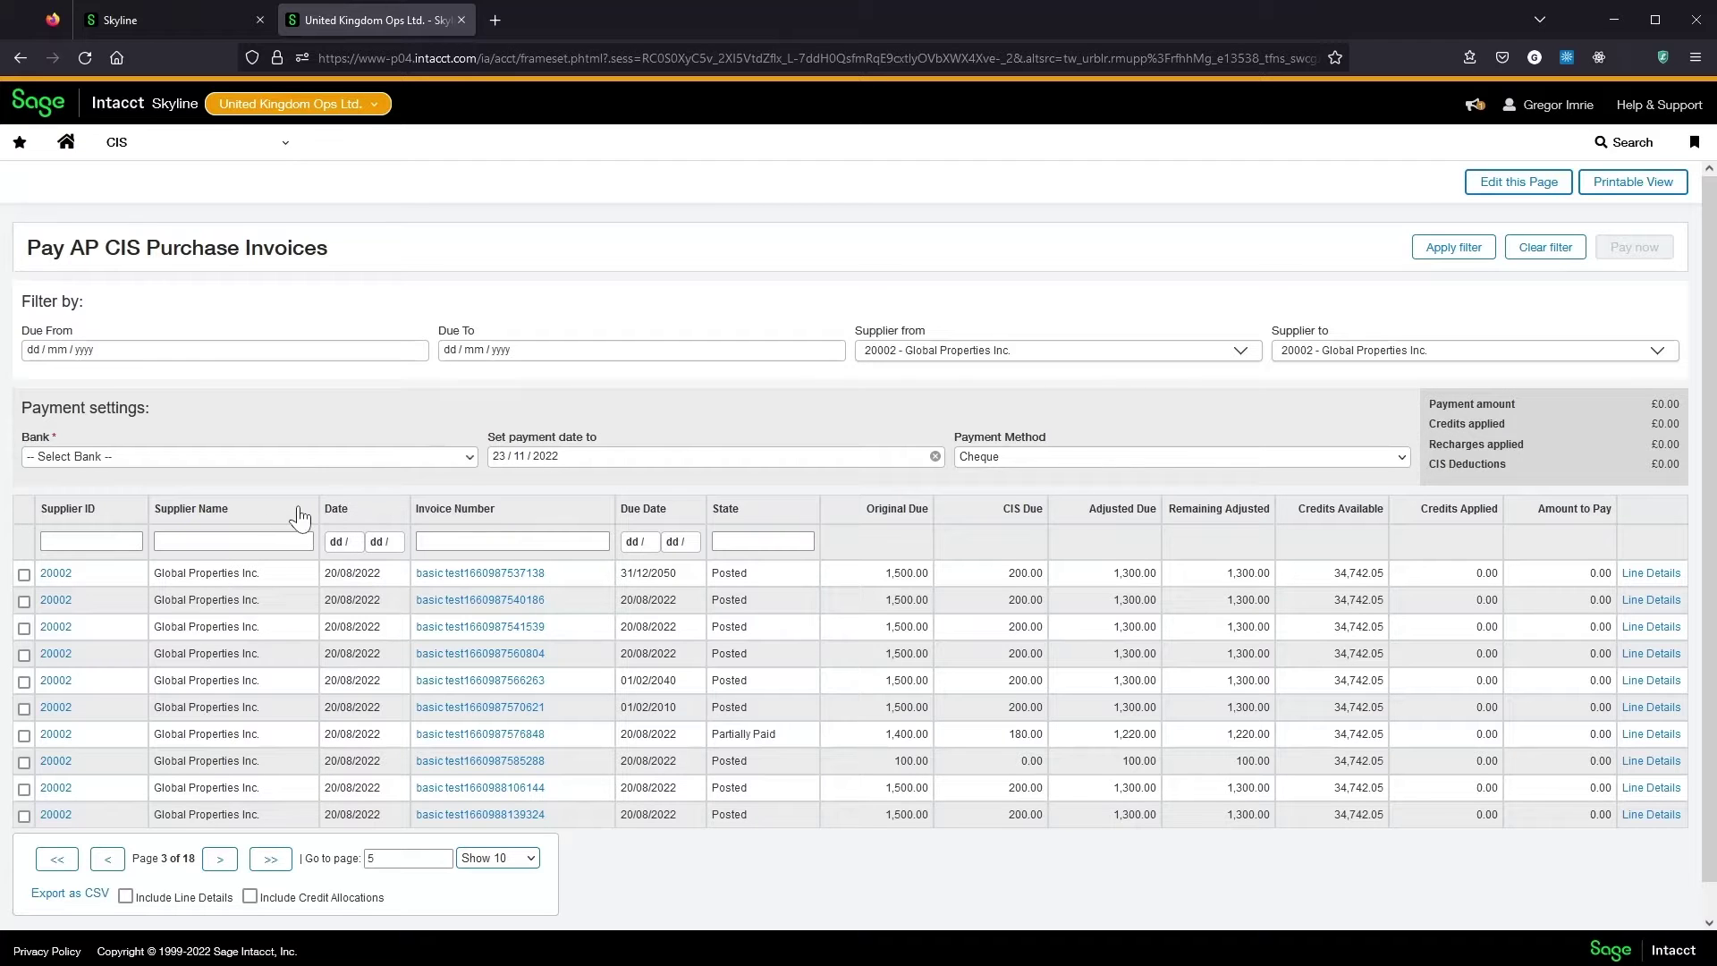
# Step: Try sorting by Date, Invoice Number, Due Date and Original Due, then clear sorting to default
pyautogui.click(355, 513)
pyautogui.click(500, 521)
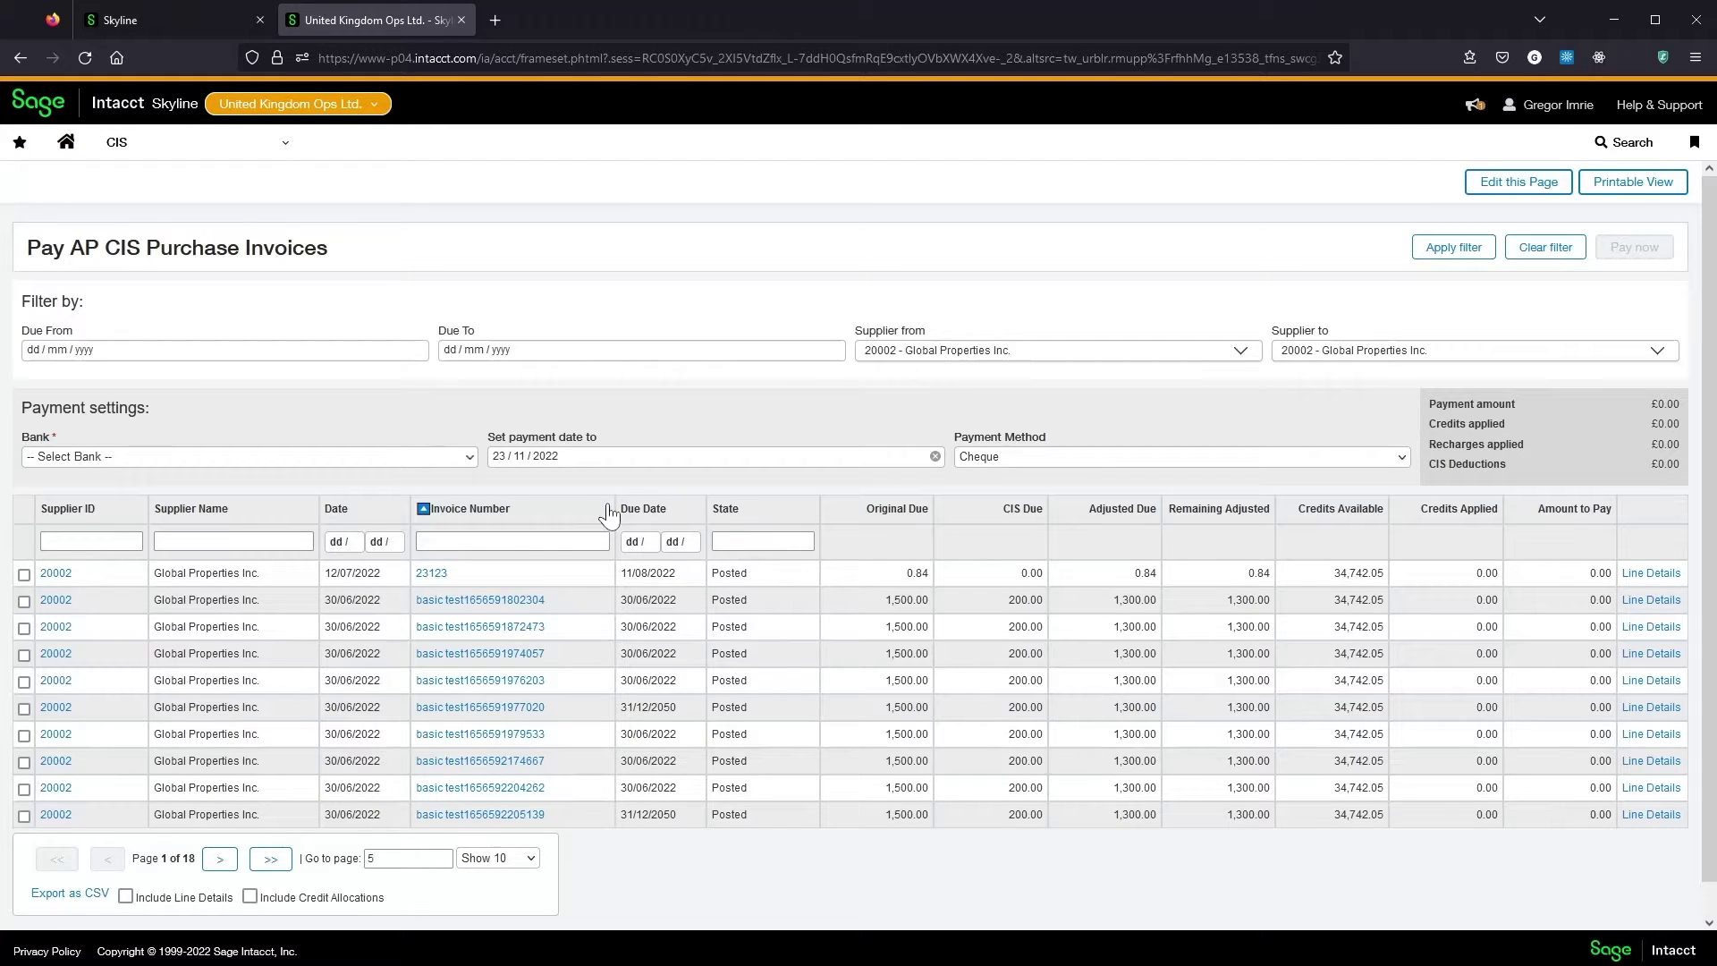
pyautogui.click(652, 510)
pyautogui.click(367, 517)
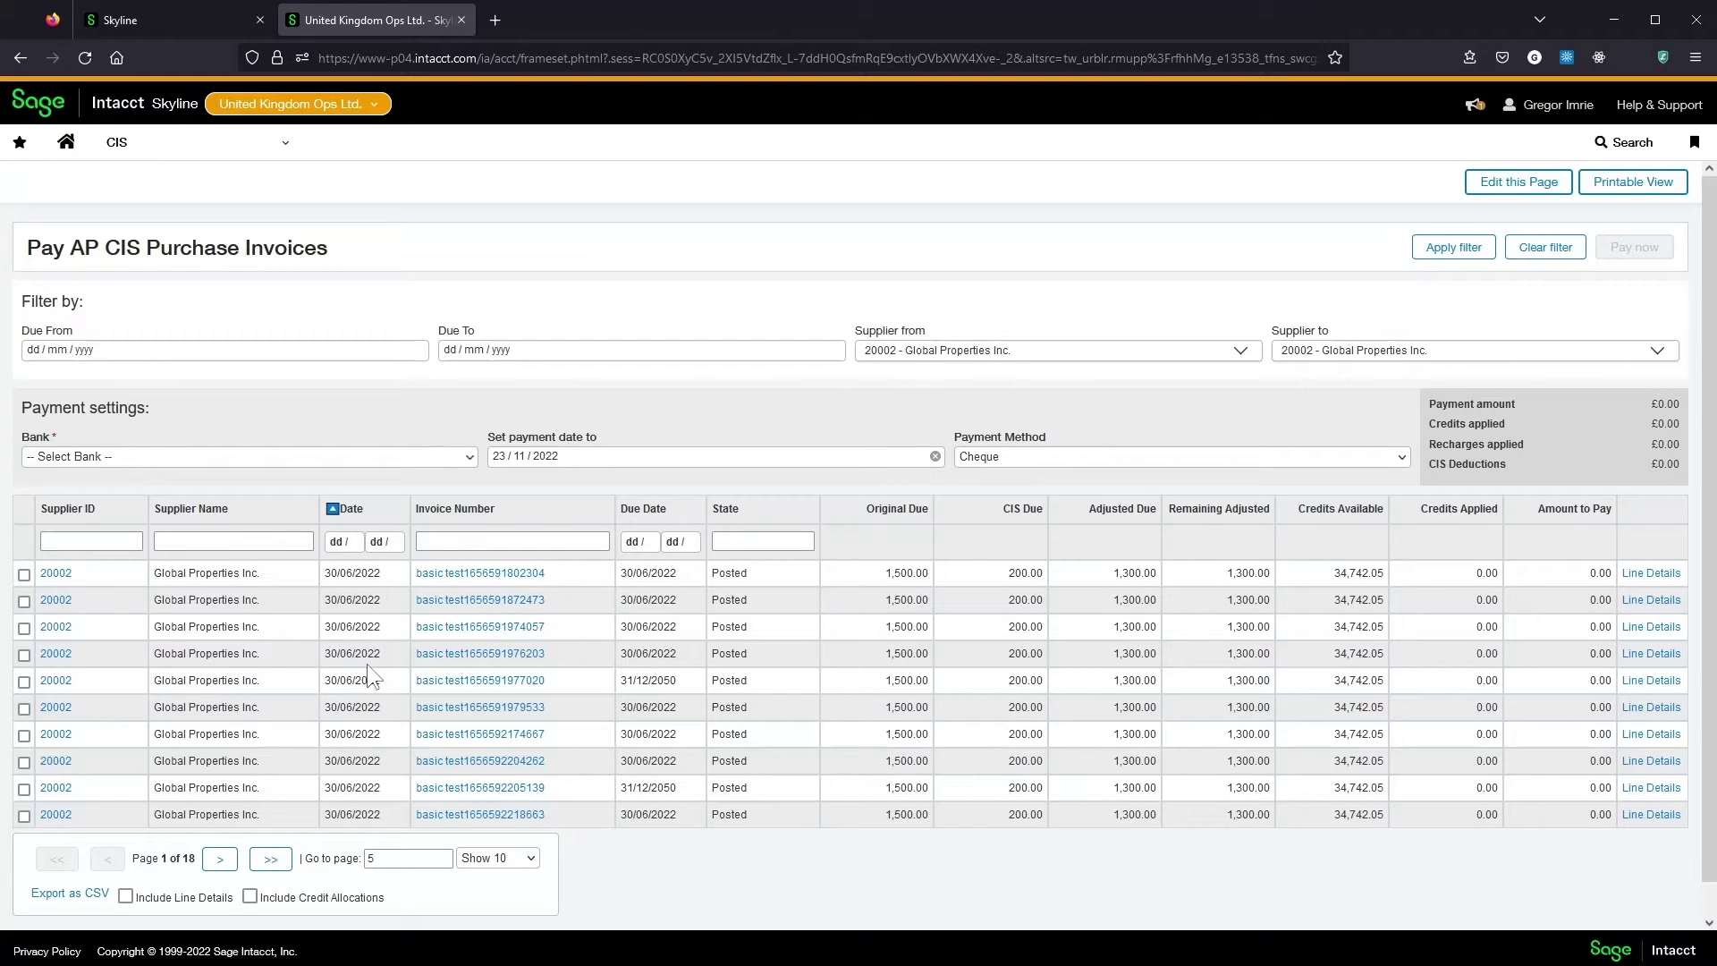
pyautogui.click(903, 513)
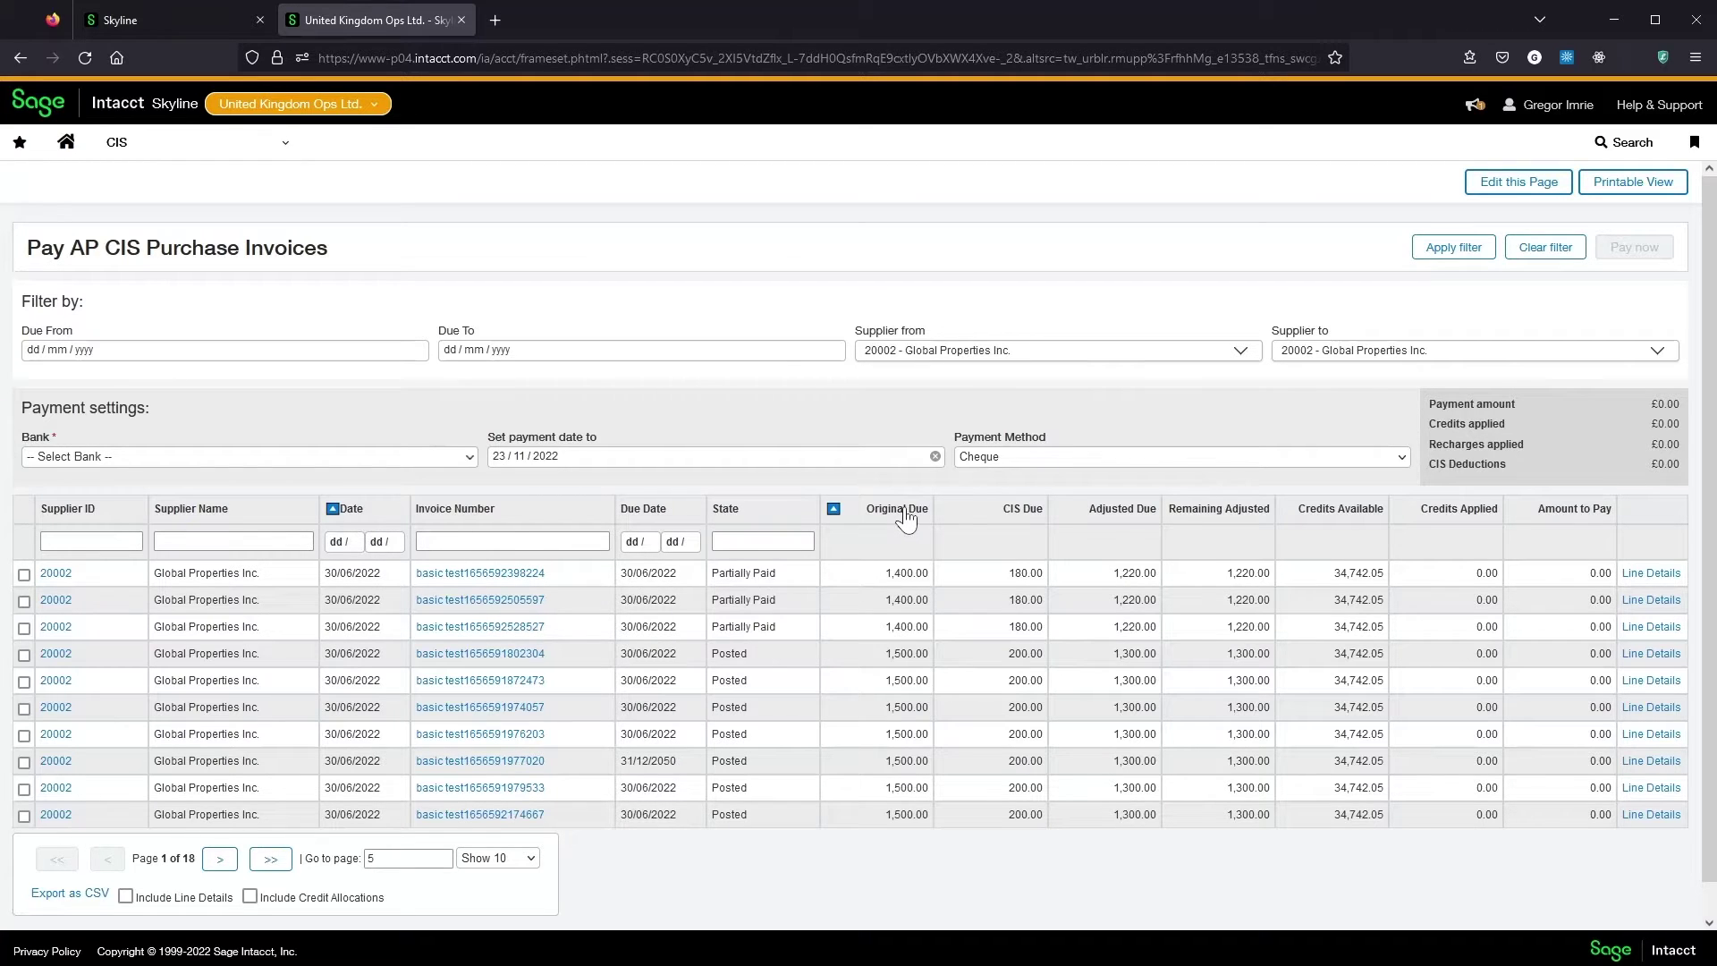
pyautogui.click(501, 511)
pyautogui.click(371, 508)
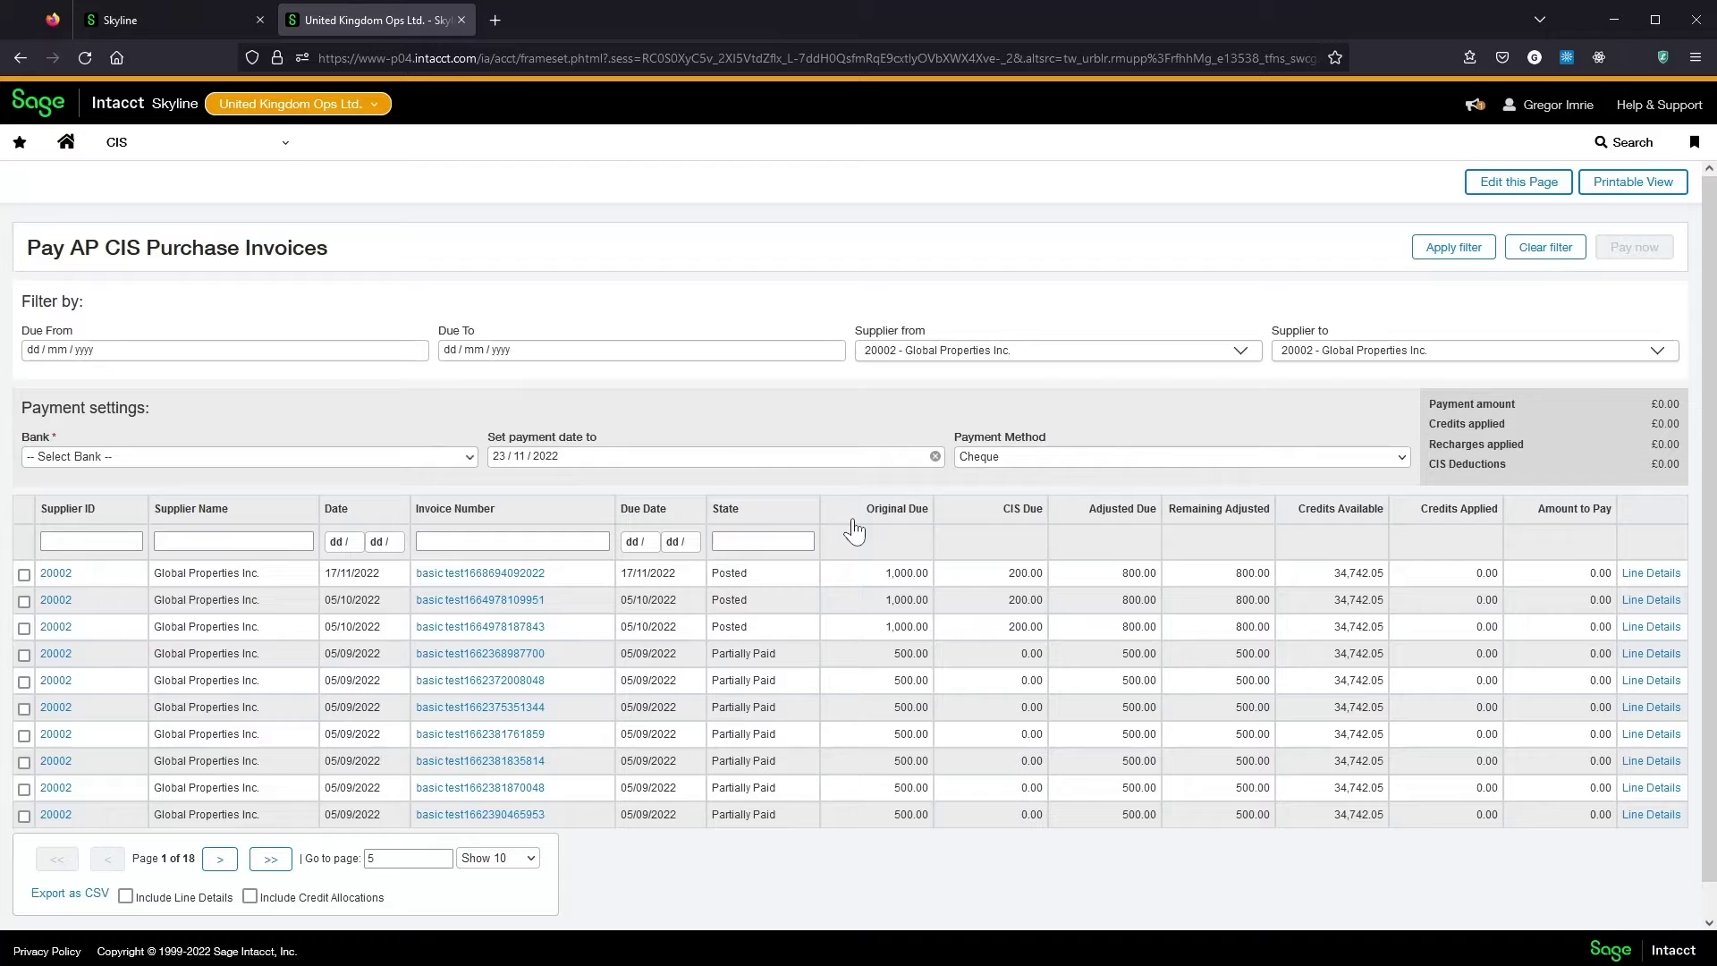
pyautogui.click(496, 544)
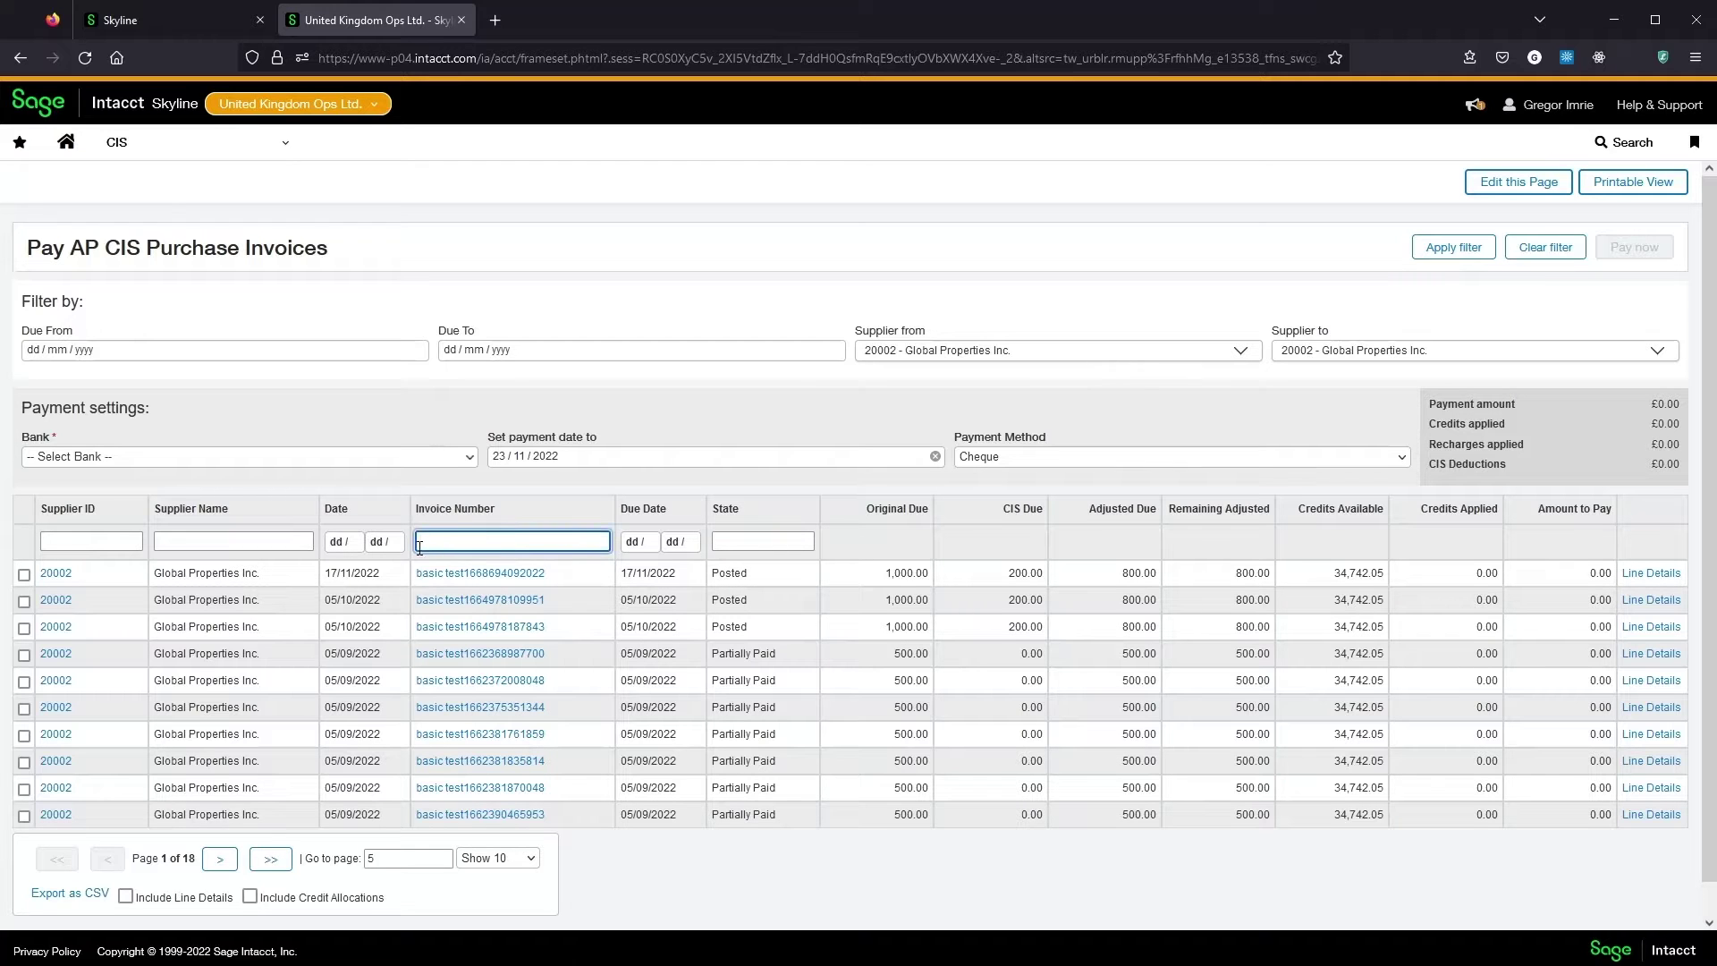
pyautogui.hotkey('ctrl', 'v')
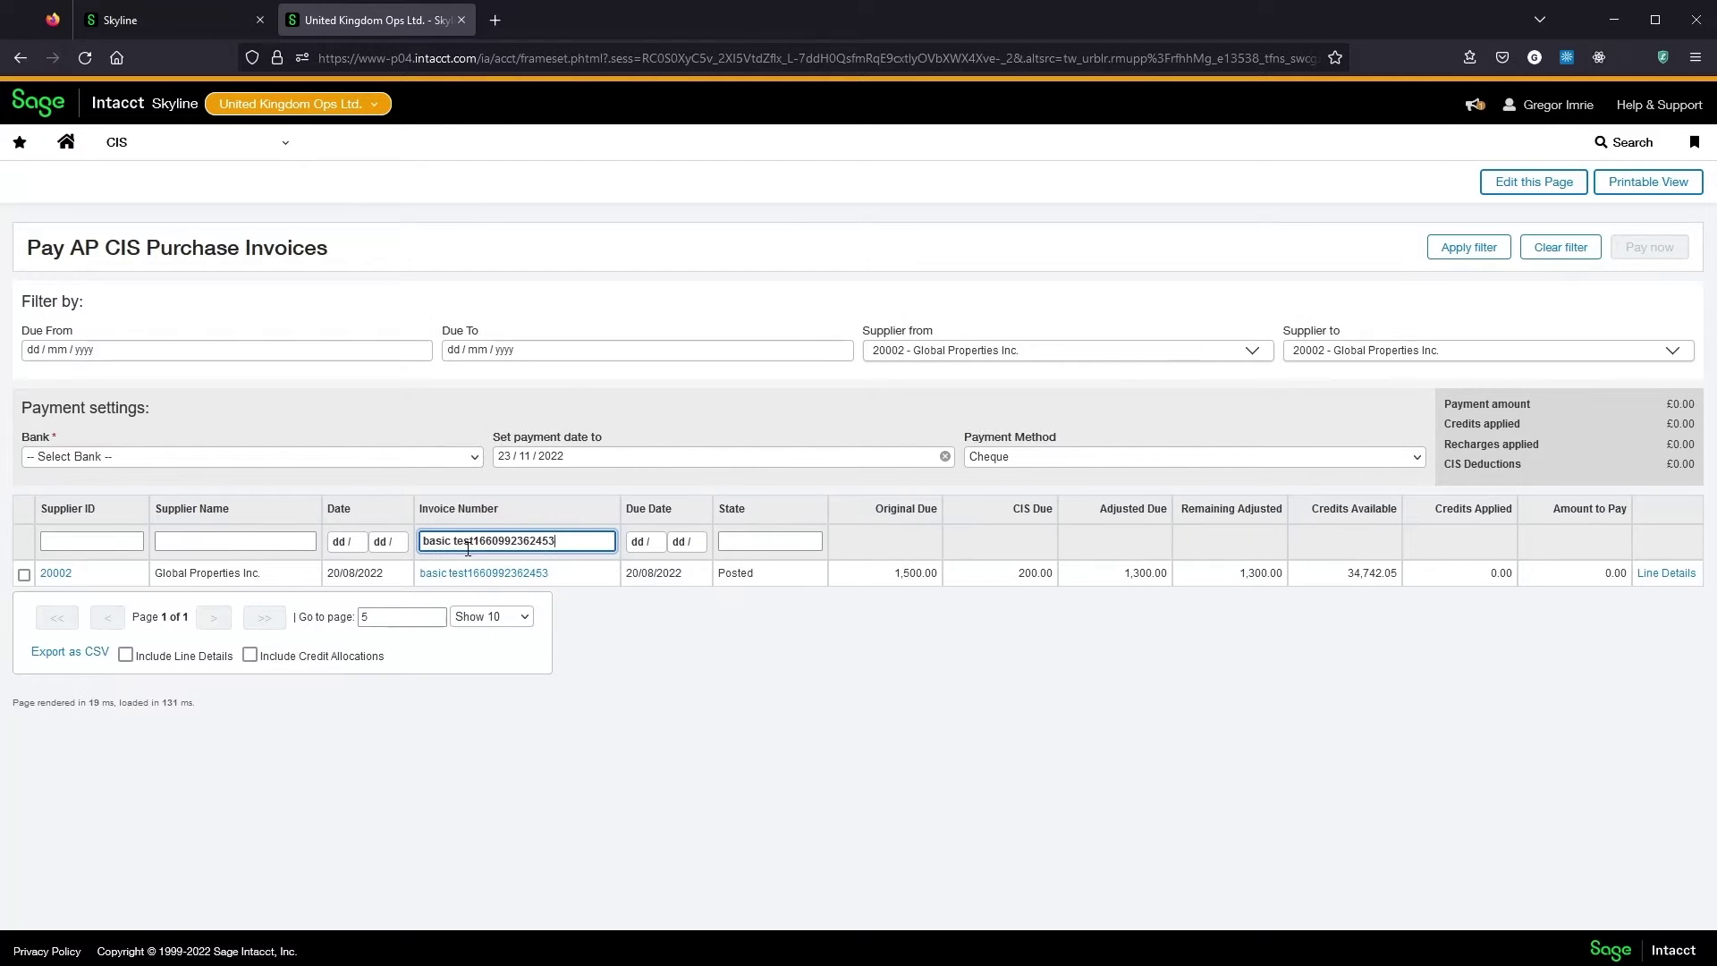
pyautogui.moveTo(585, 540); pyautogui.dragTo(404, 532)
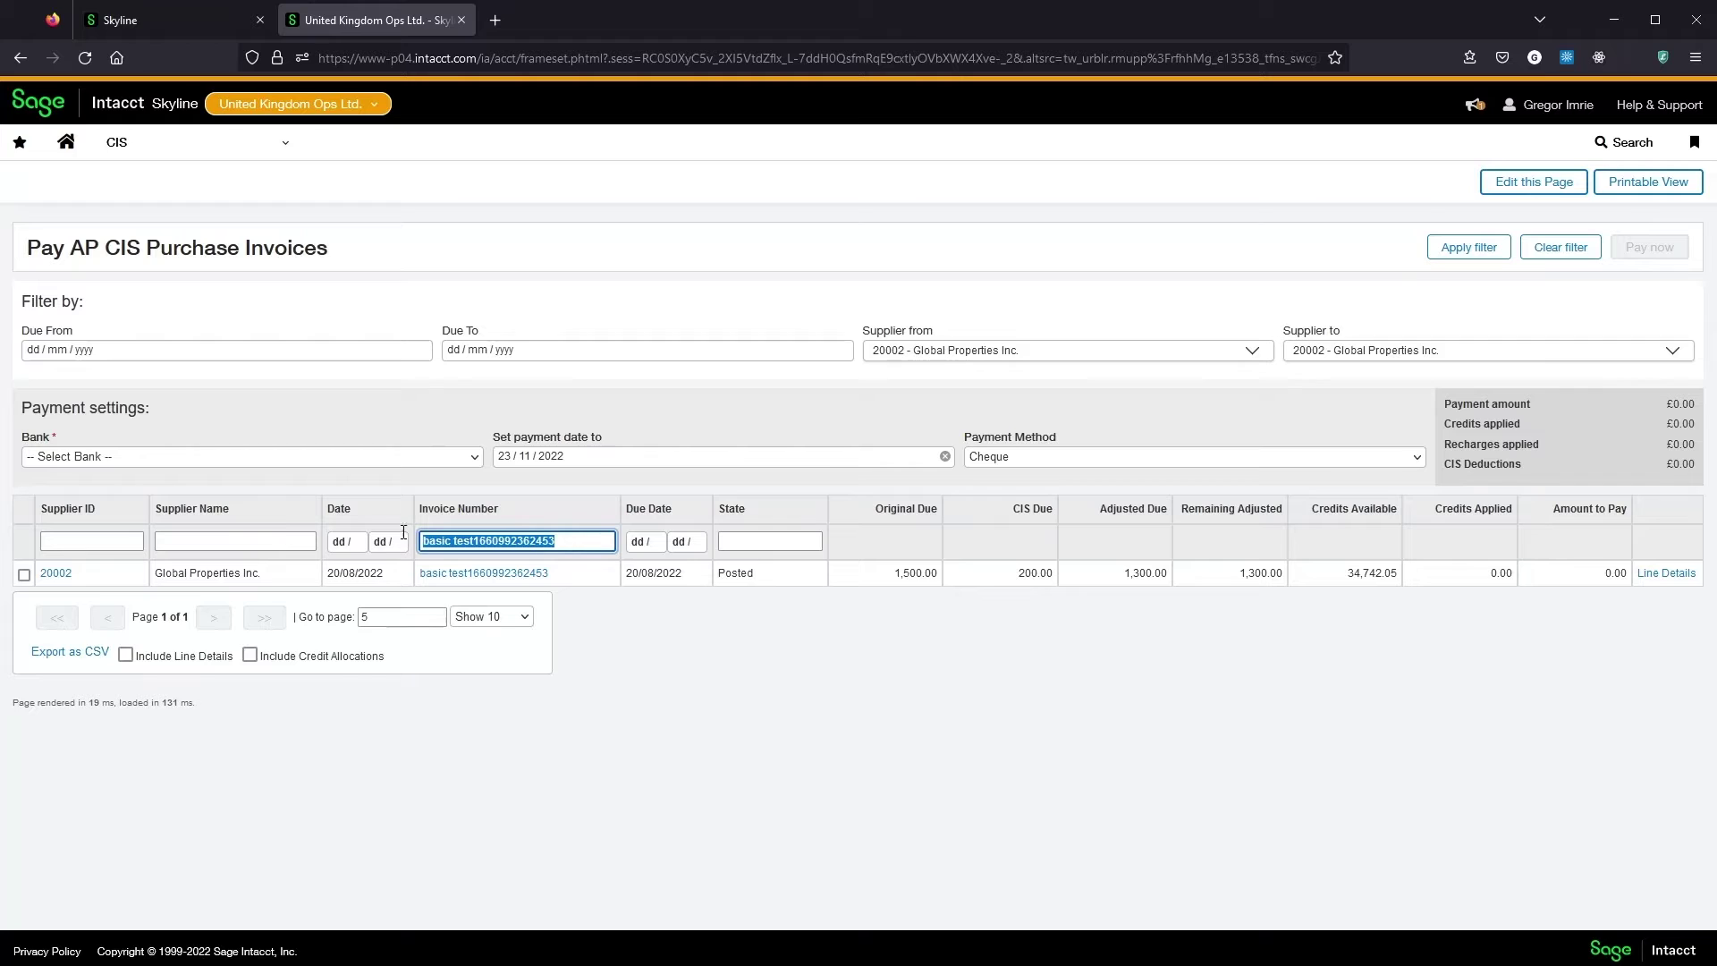
pyautogui.click(563, 548)
pyautogui.click(1665, 573)
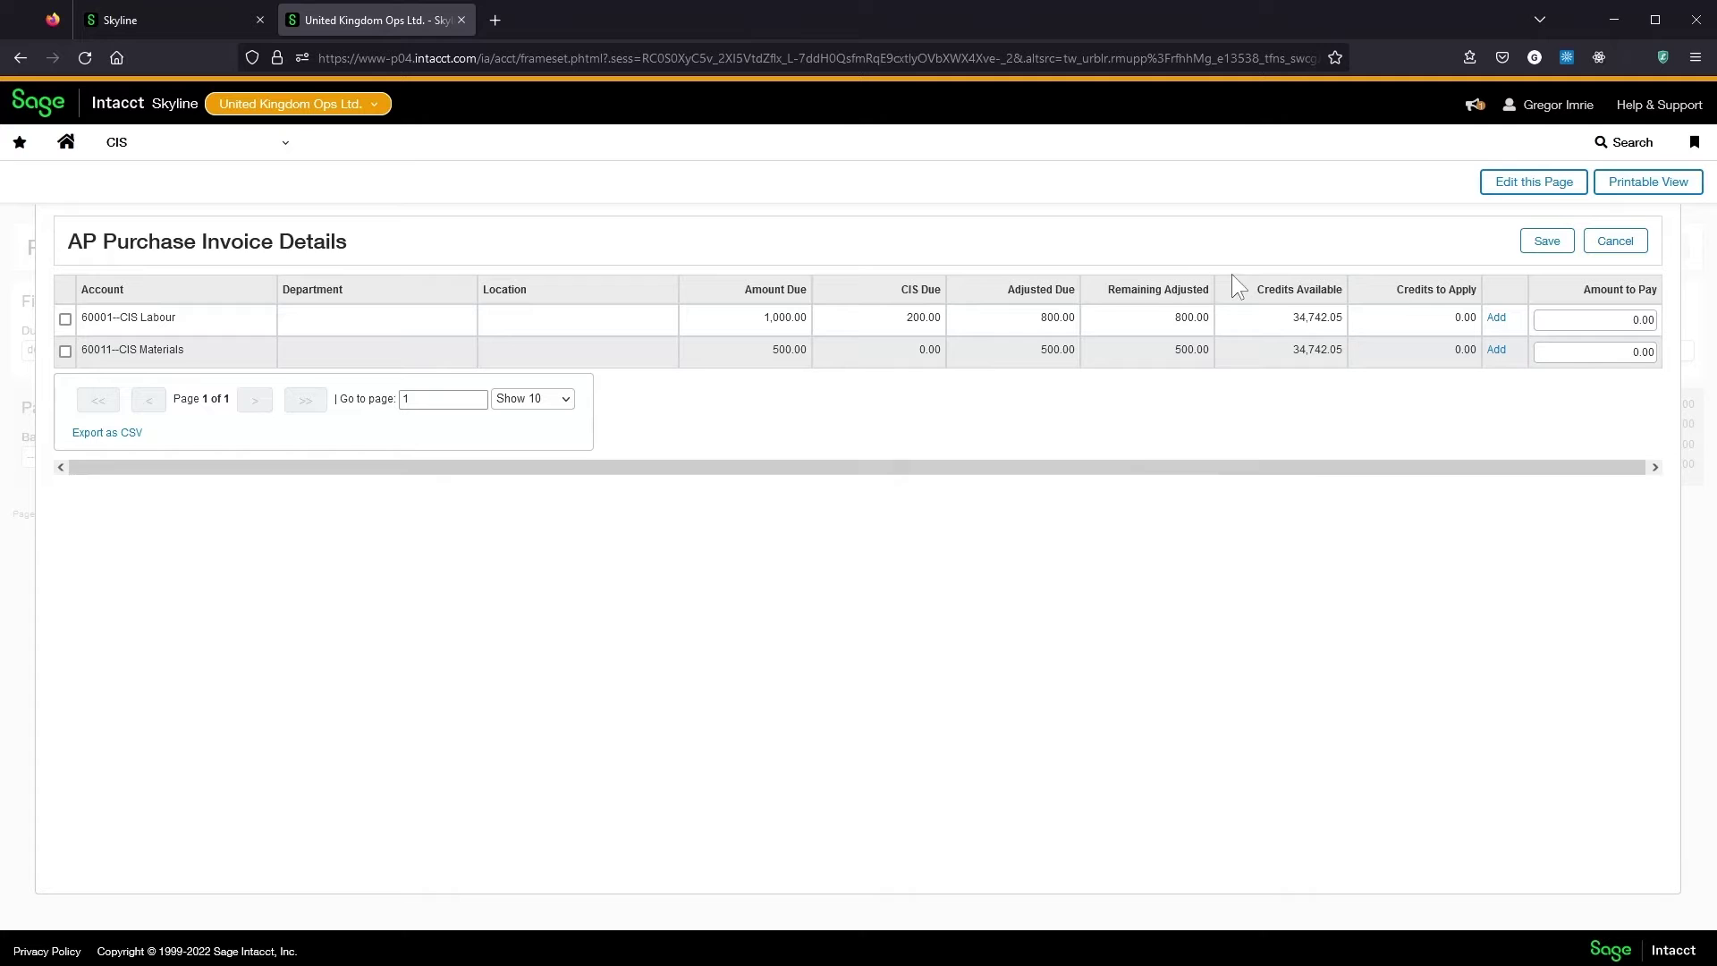
pyautogui.click(1615, 241)
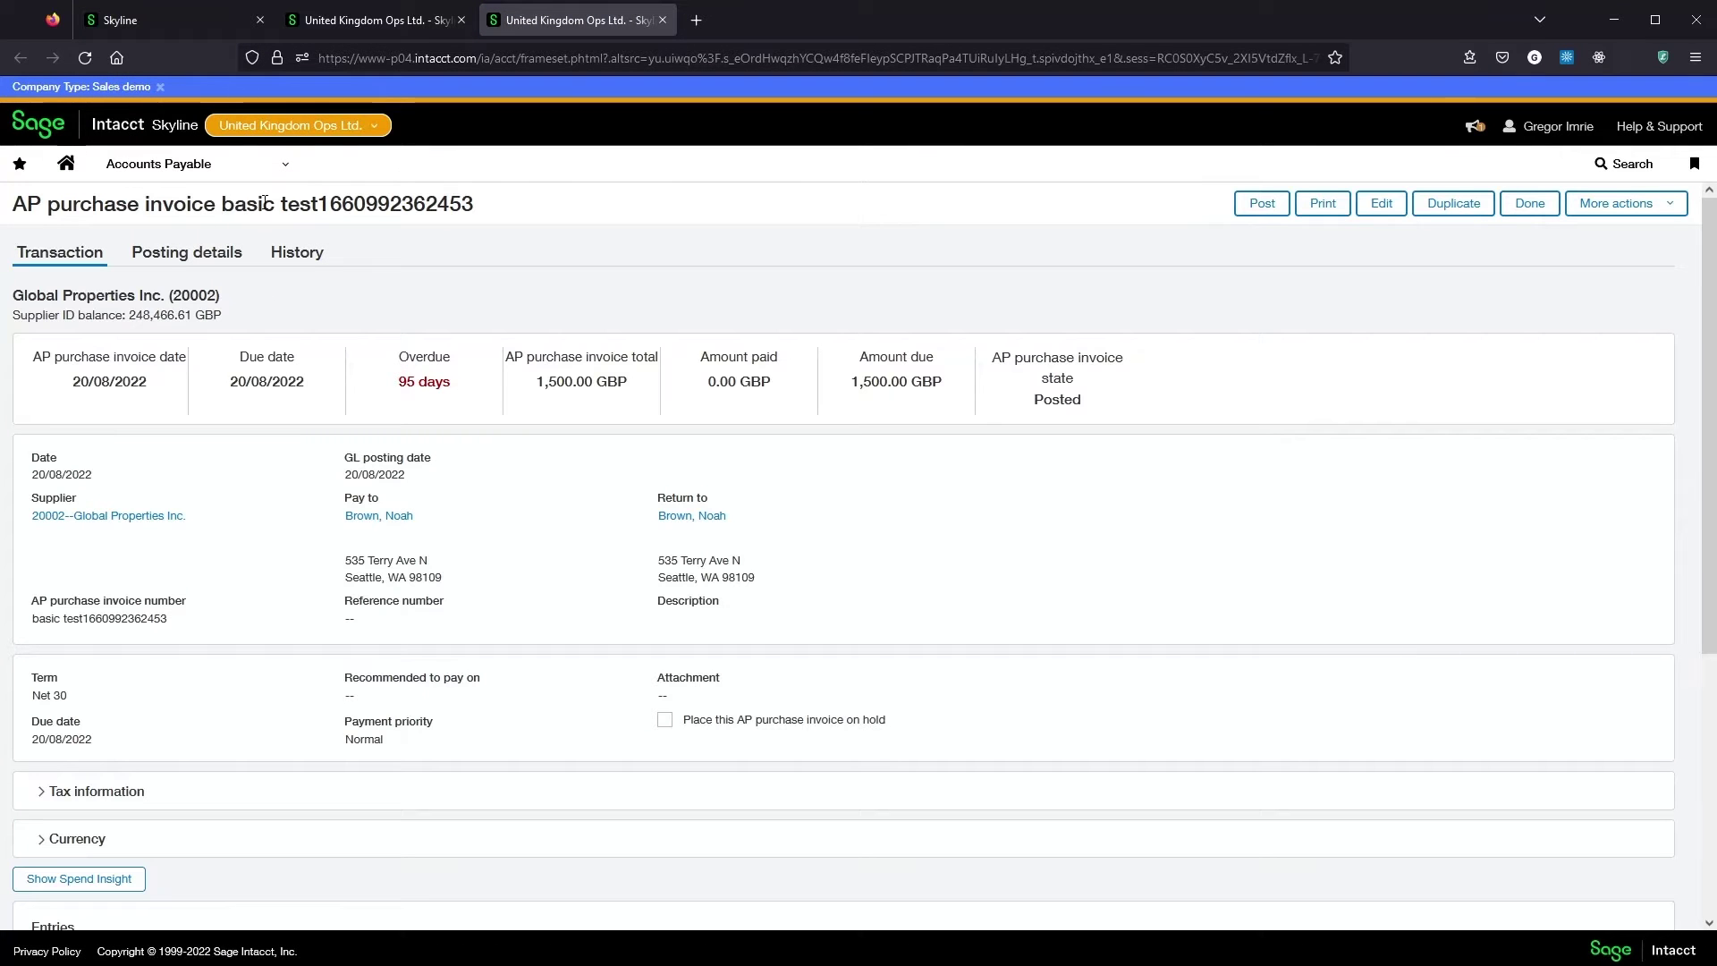
pyautogui.click(663, 19)
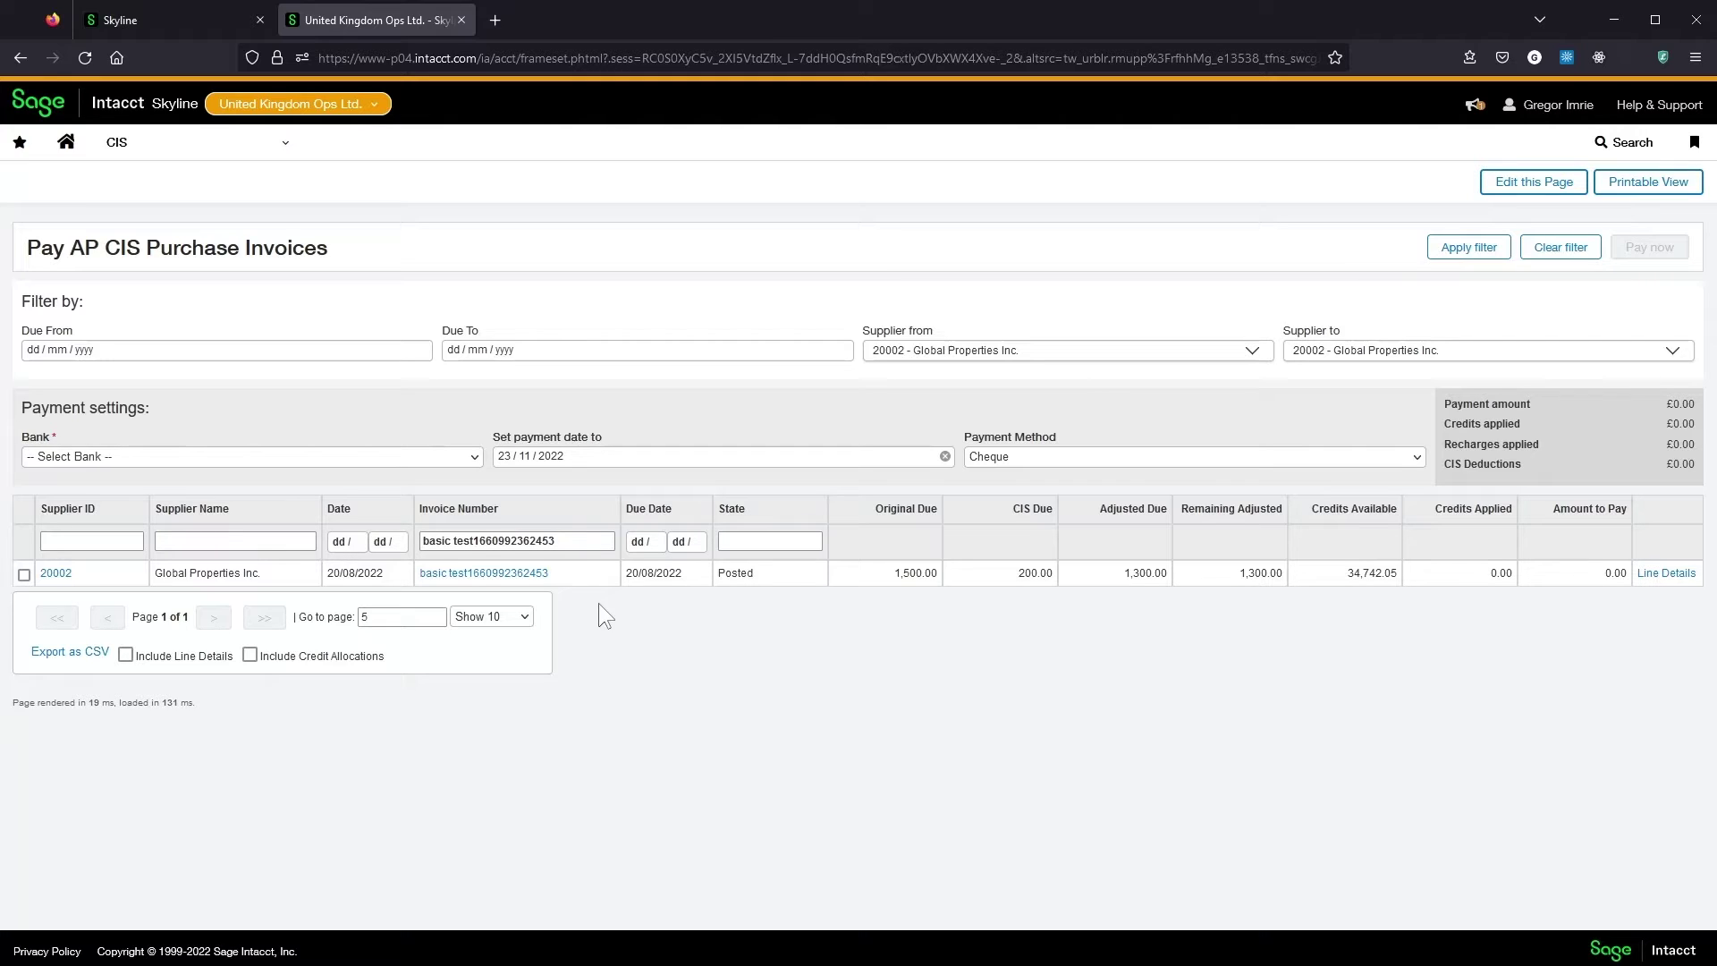
# Step: In line details, test ticking CIS Labour and Materials, noting the 800.00 cap and 1,000.00 labour due
pyautogui.click(24, 575)
pyautogui.click(24, 575)
pyautogui.click(1655, 578)
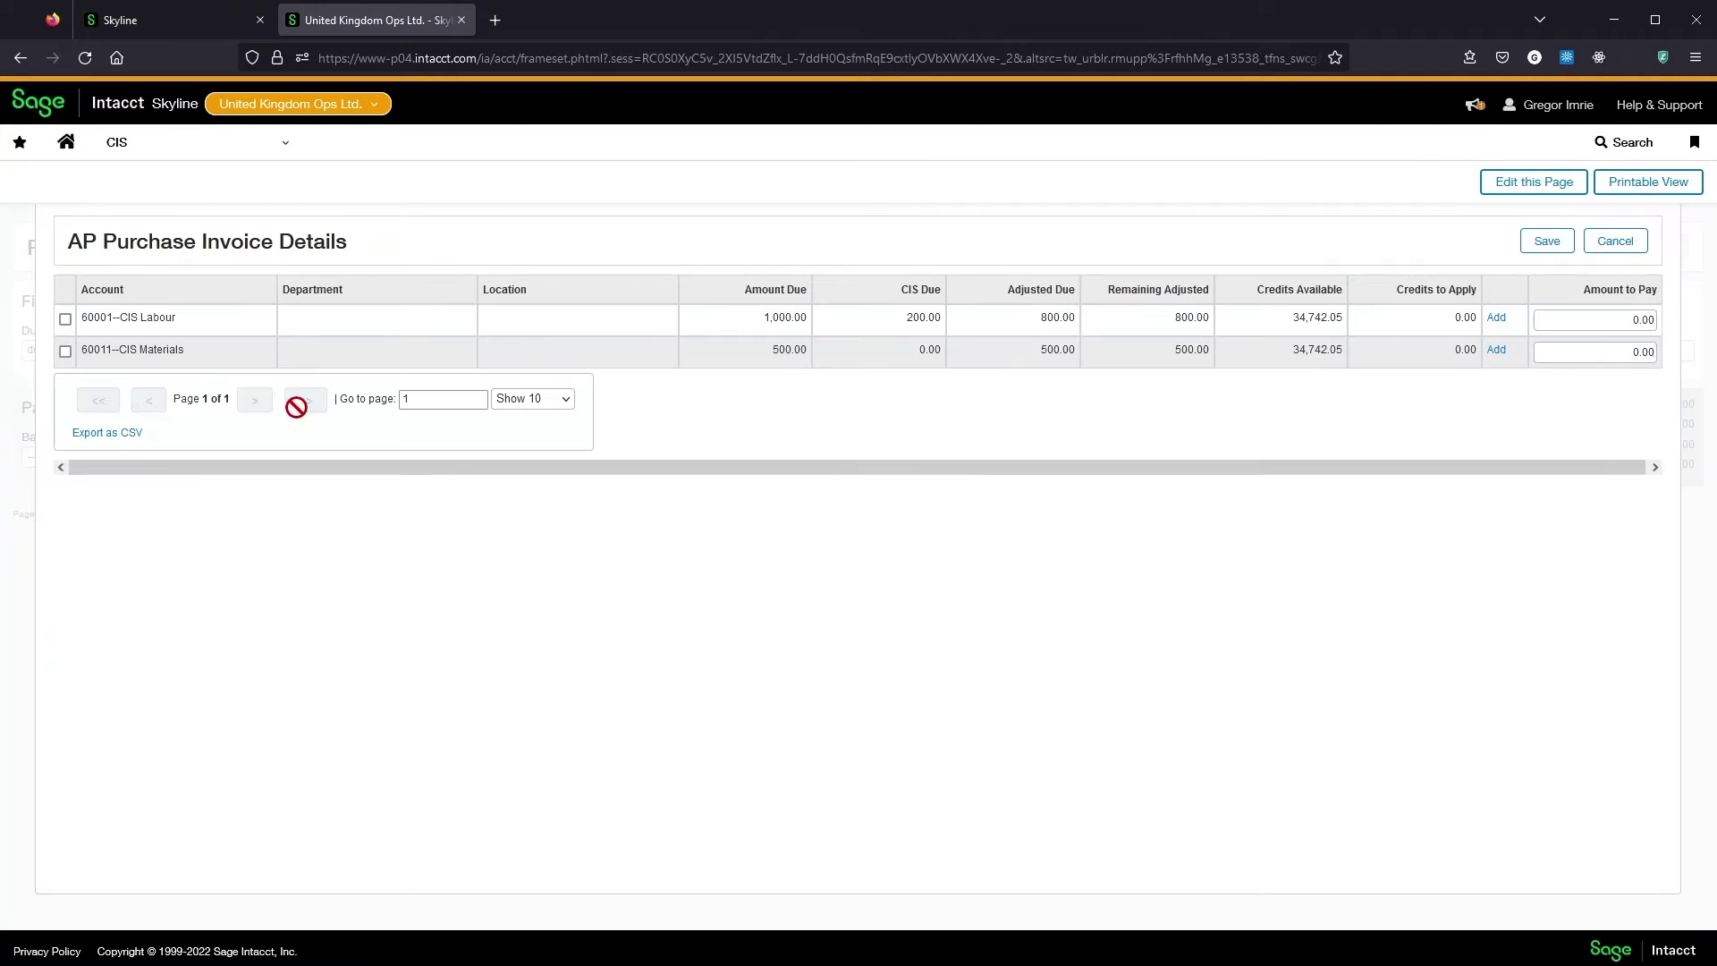
pyautogui.click(65, 319)
pyautogui.click(65, 350)
pyautogui.click(65, 322)
pyautogui.click(65, 351)
pyautogui.click(1620, 321)
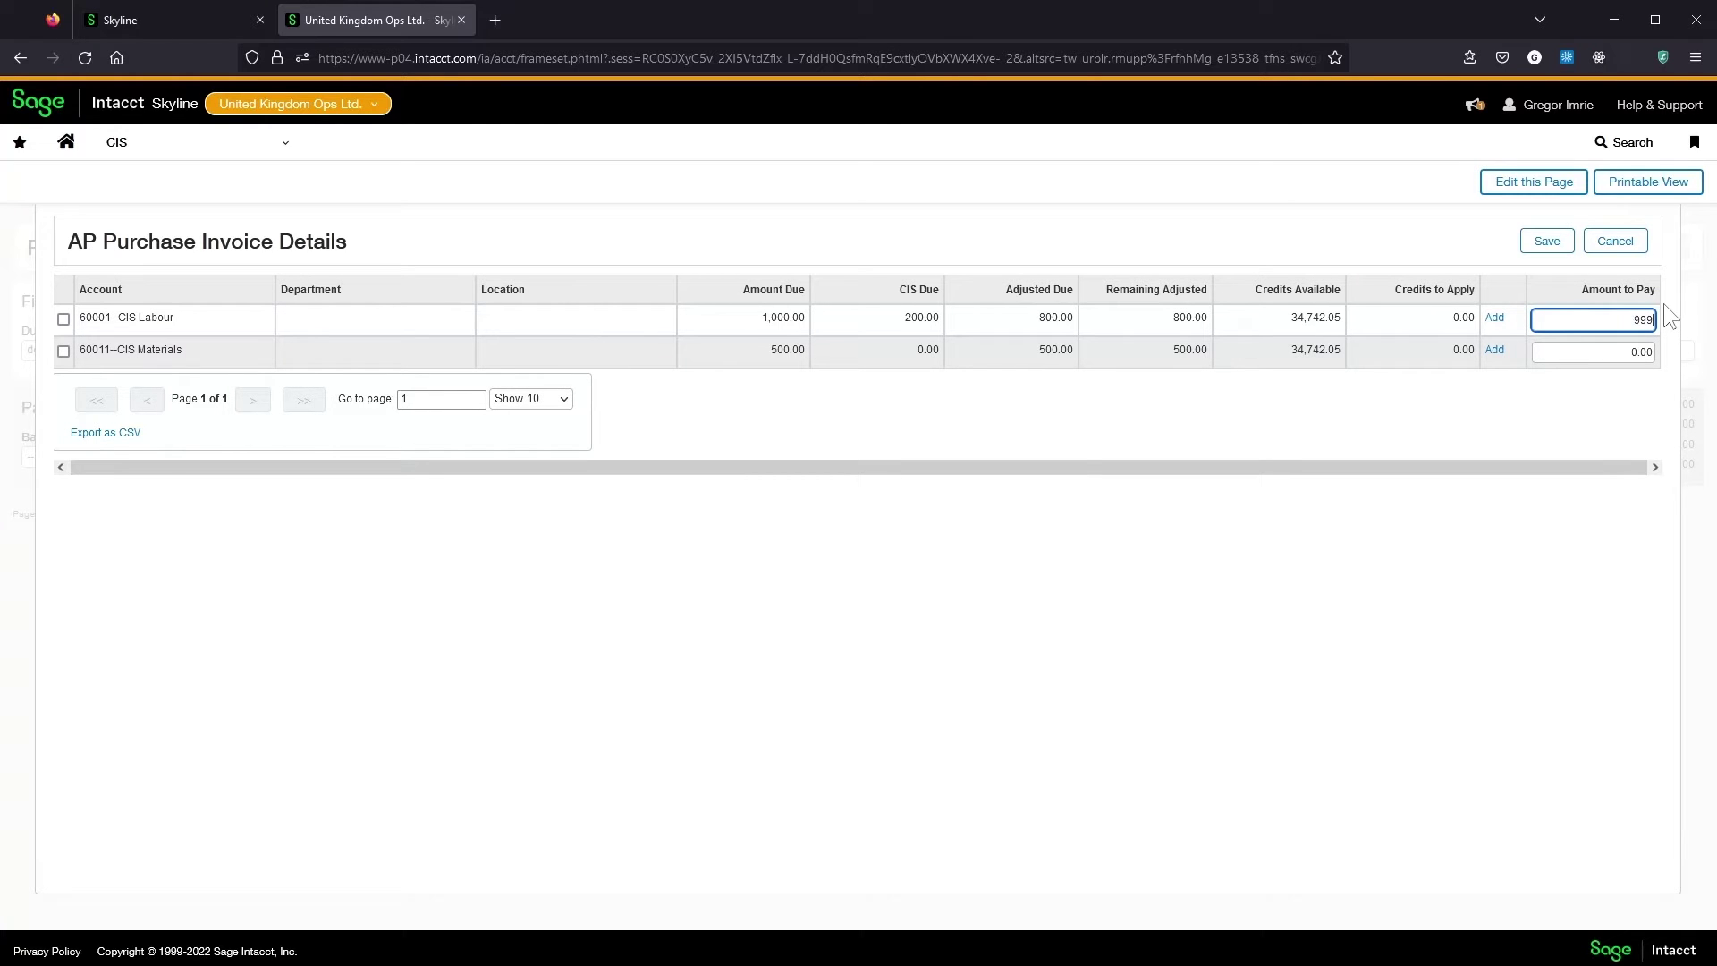
pyautogui.click(1606, 351)
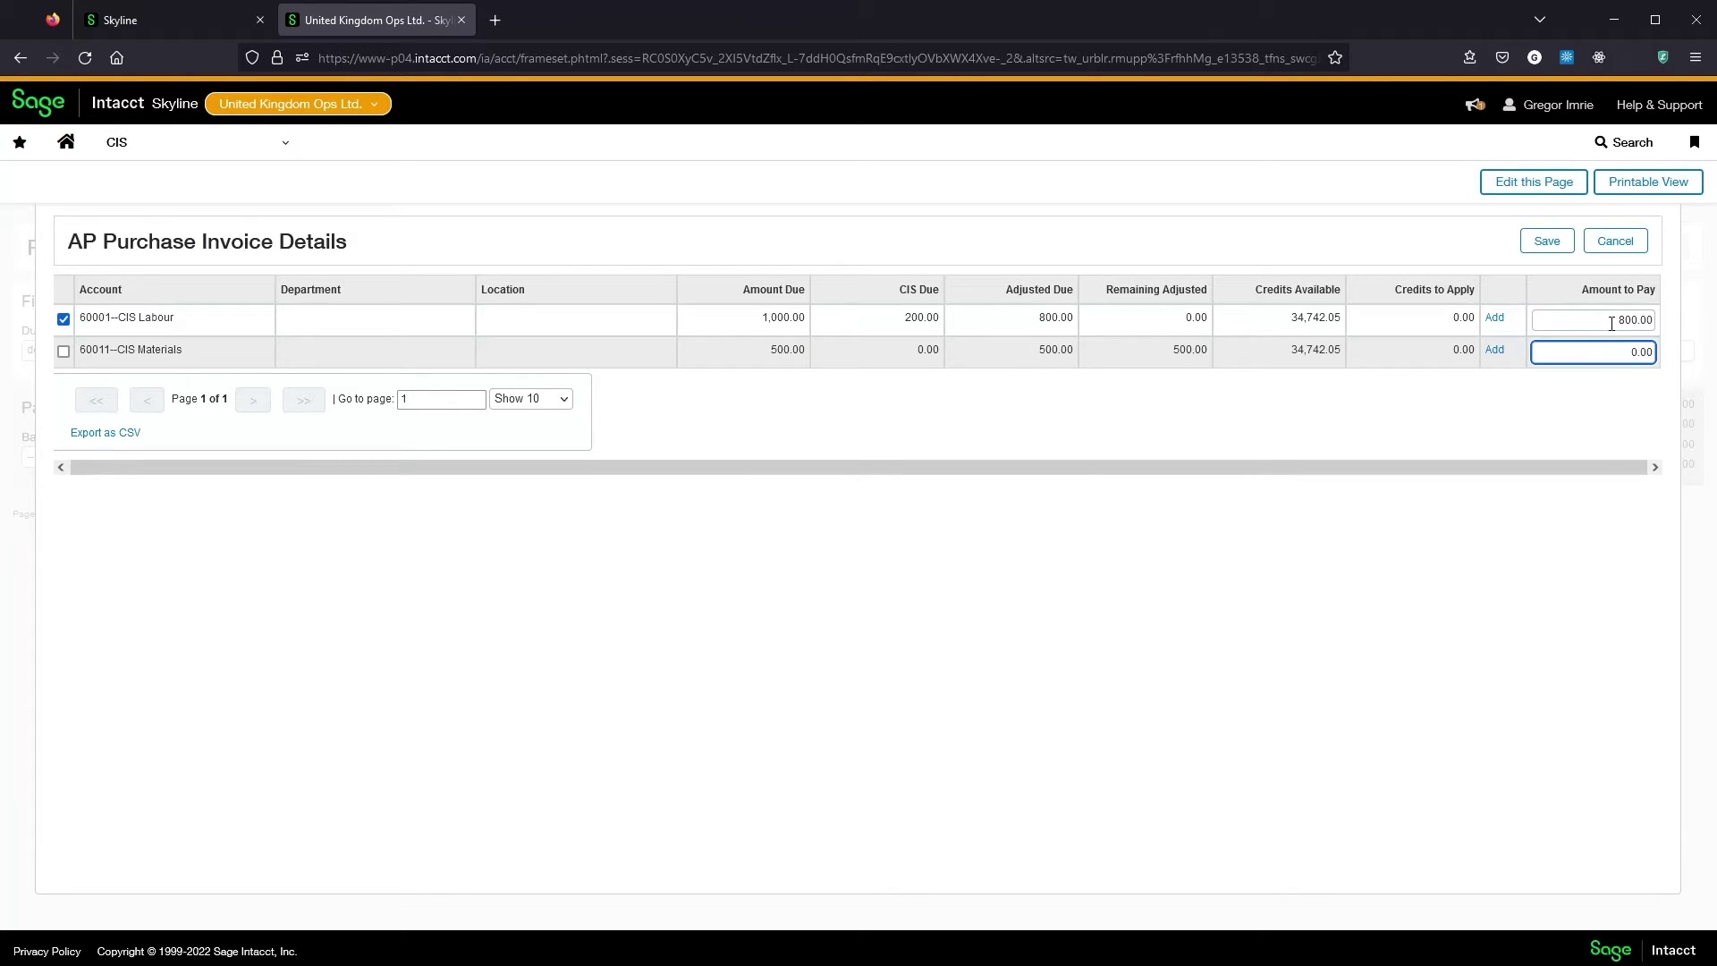
pyautogui.moveTo(1611, 324); pyautogui.dragTo(1627, 319)
pyautogui.moveTo(757, 318); pyautogui.dragTo(1070, 319)
# Step: Set the CIS Labour amount to pay to 400 and save
pyautogui.click(1649, 318)
pyautogui.hotkey('ctrl', 'a')
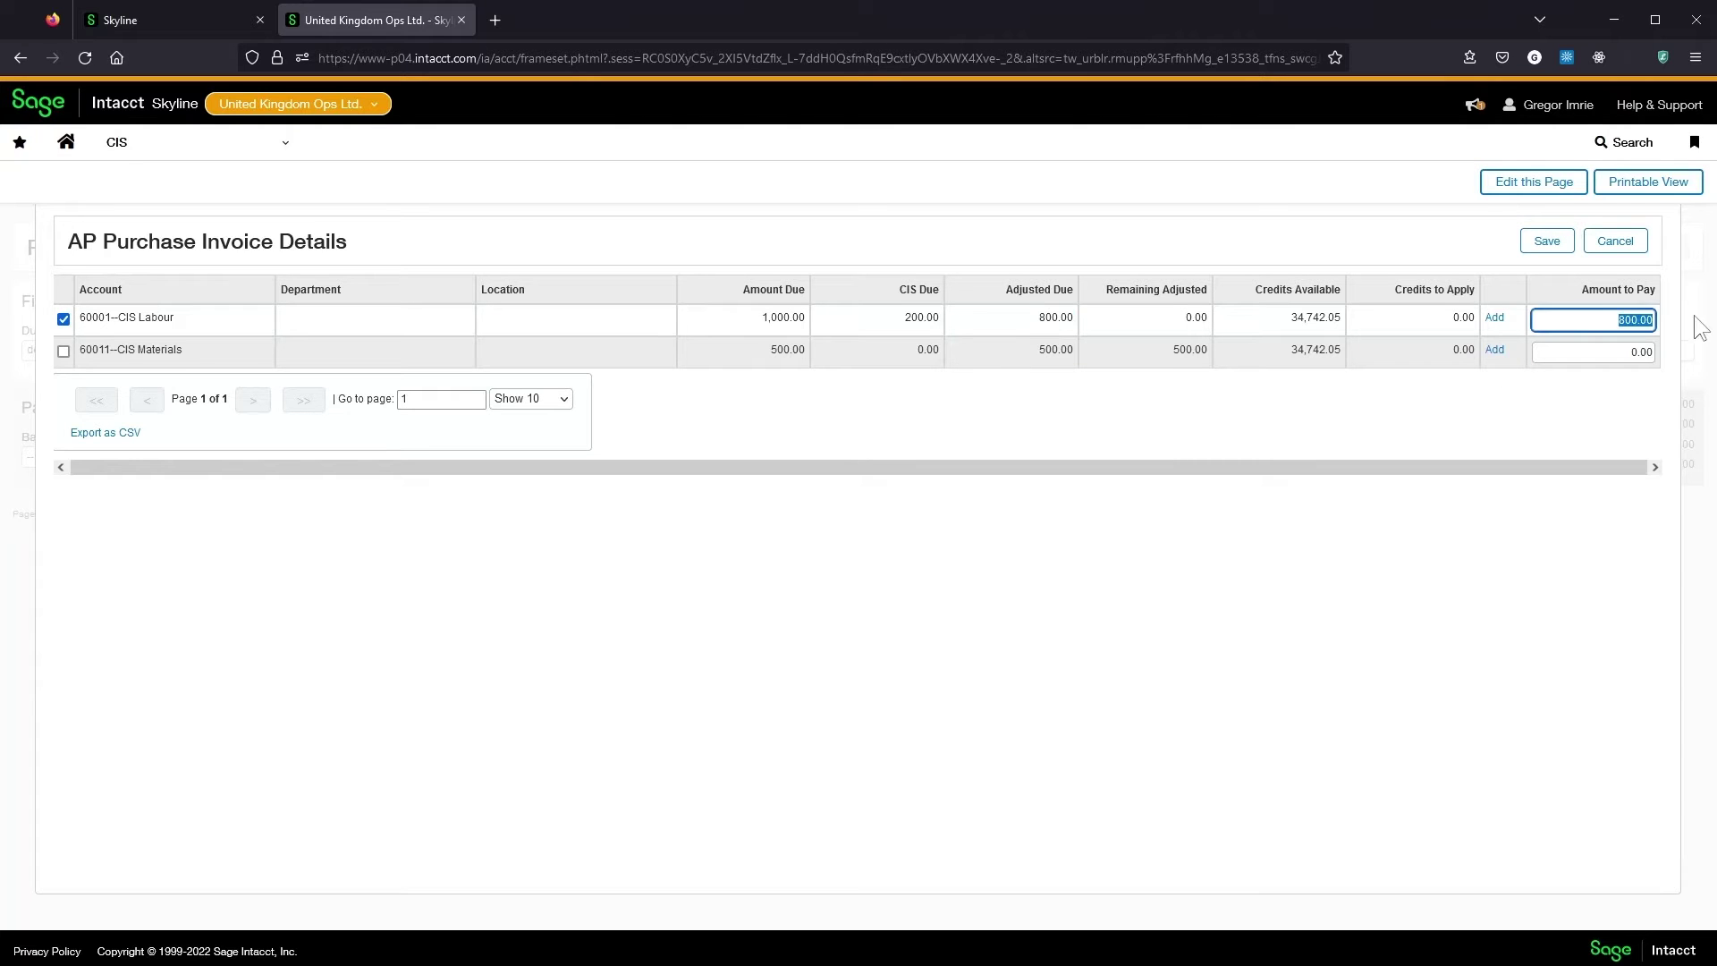
pyautogui.write('400')
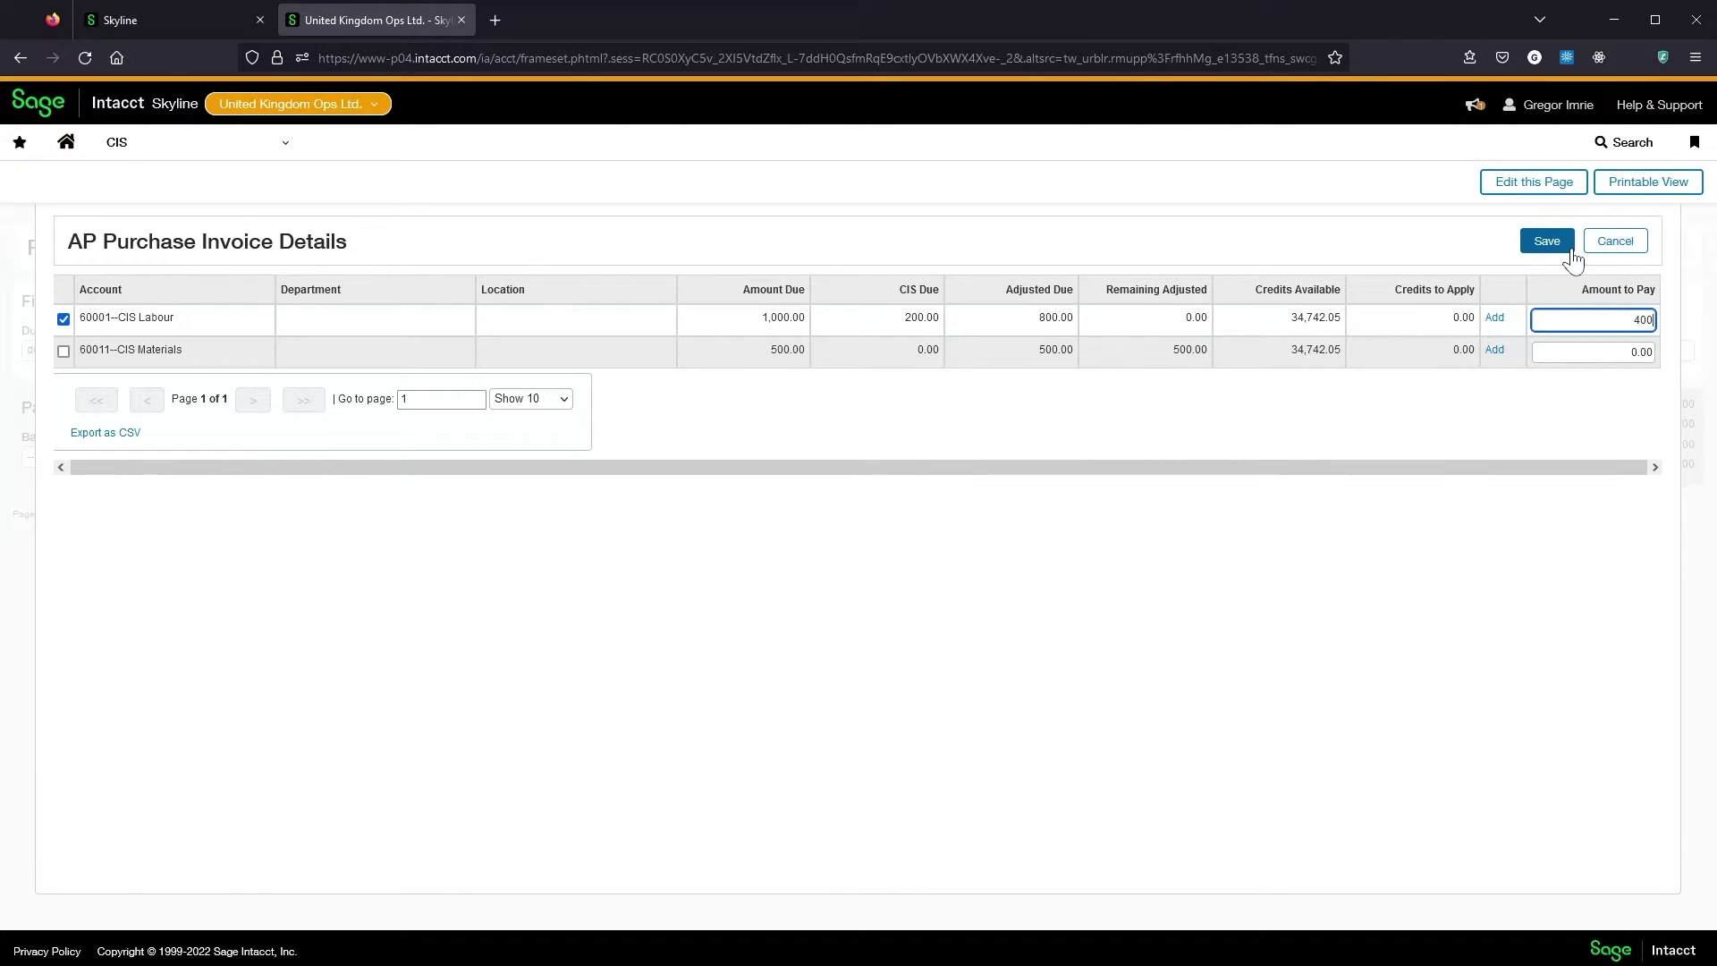
pyautogui.click(1548, 242)
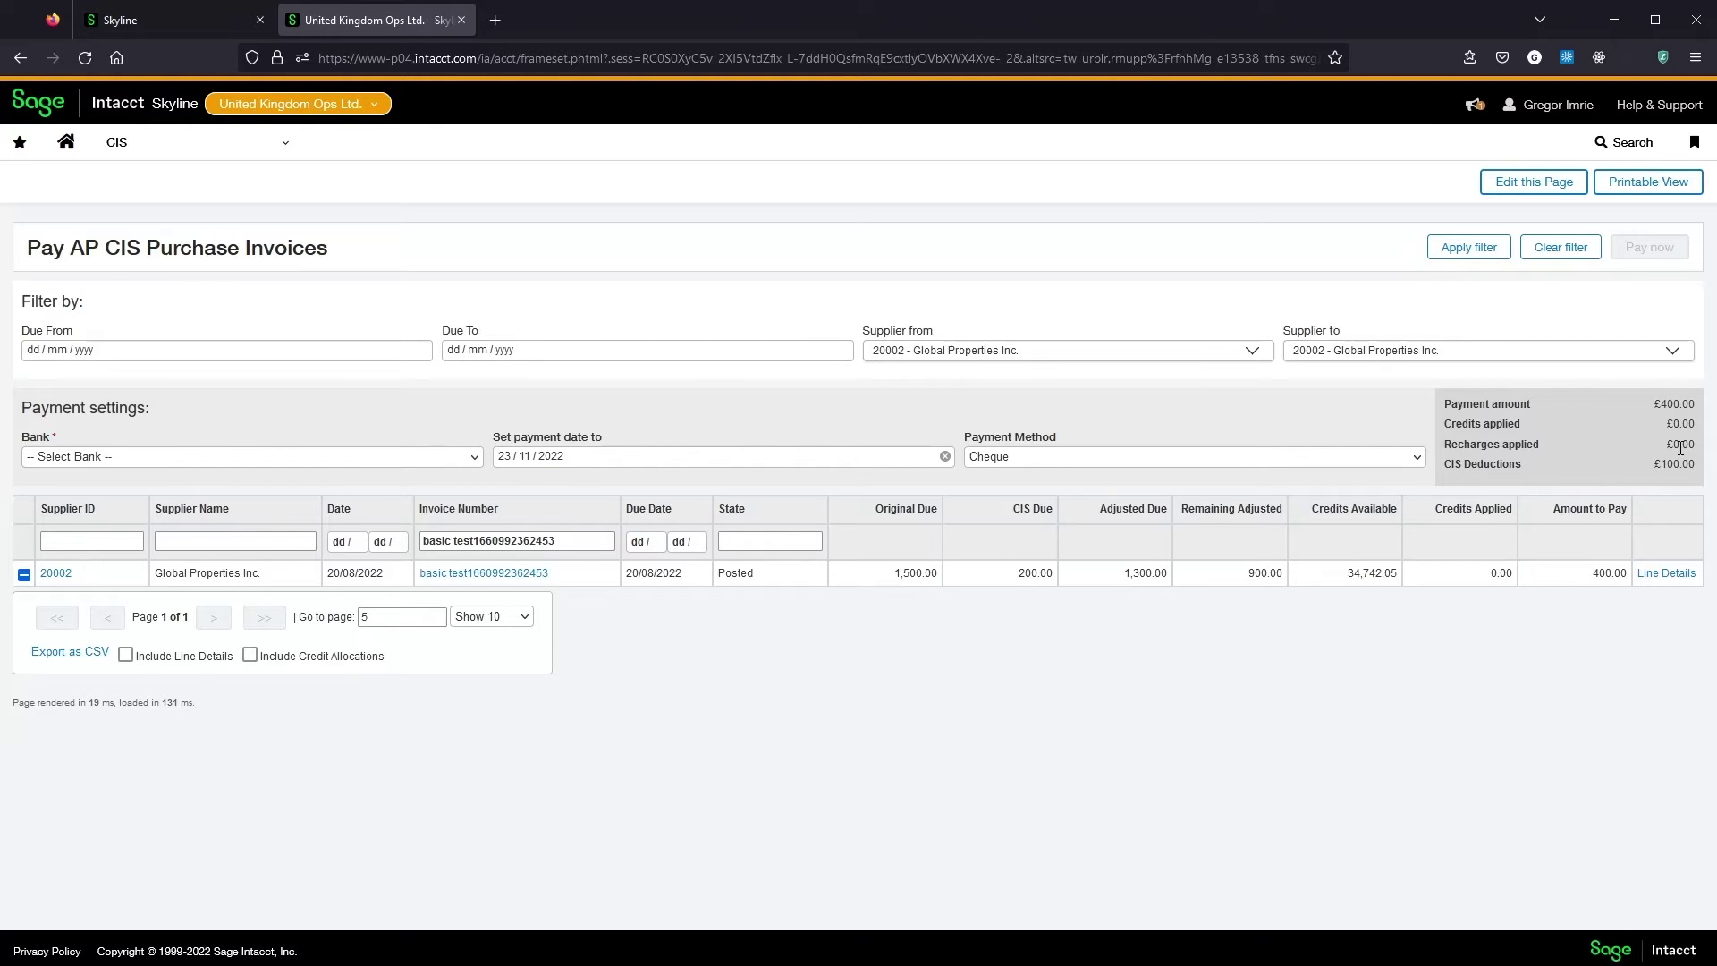
# Step: Apply a 500 credit to the CIS Labour line and save the line details
pyautogui.moveTo(1659, 404); pyautogui.dragTo(1689, 404)
pyautogui.moveTo(1652, 463); pyautogui.dragTo(1691, 465)
pyautogui.hotkey('alt', 'Tab')
pyautogui.click(1665, 573)
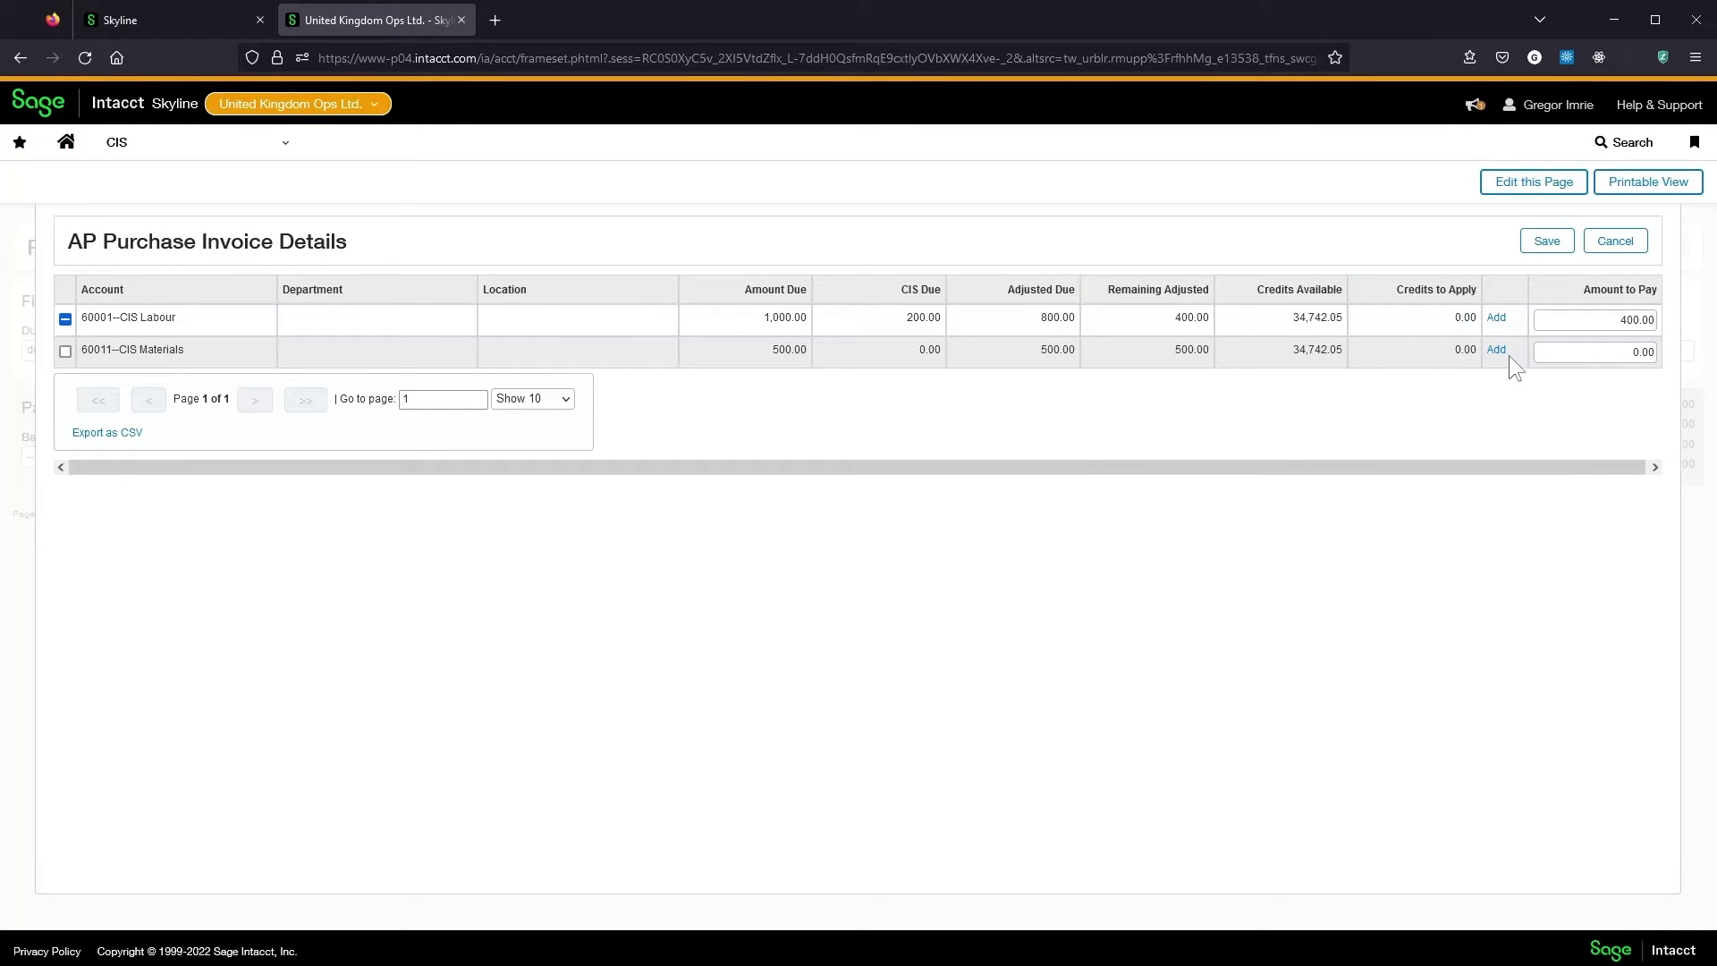
pyautogui.click(1497, 318)
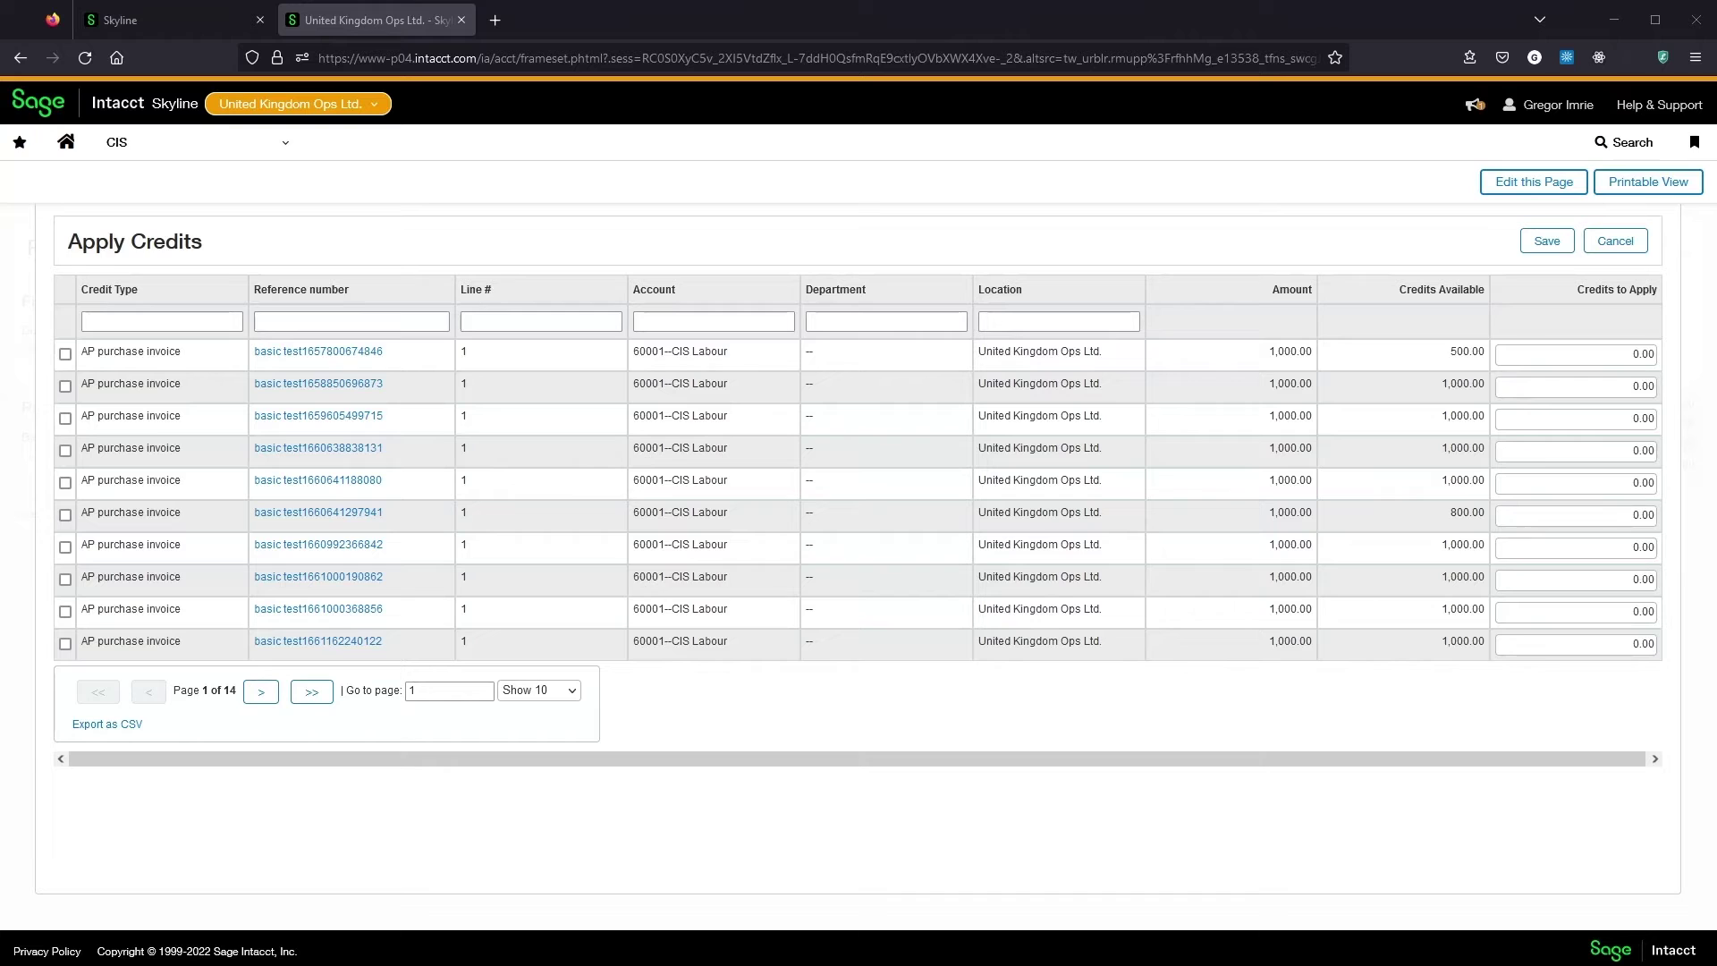
pyautogui.click(1600, 350)
pyautogui.write('500')
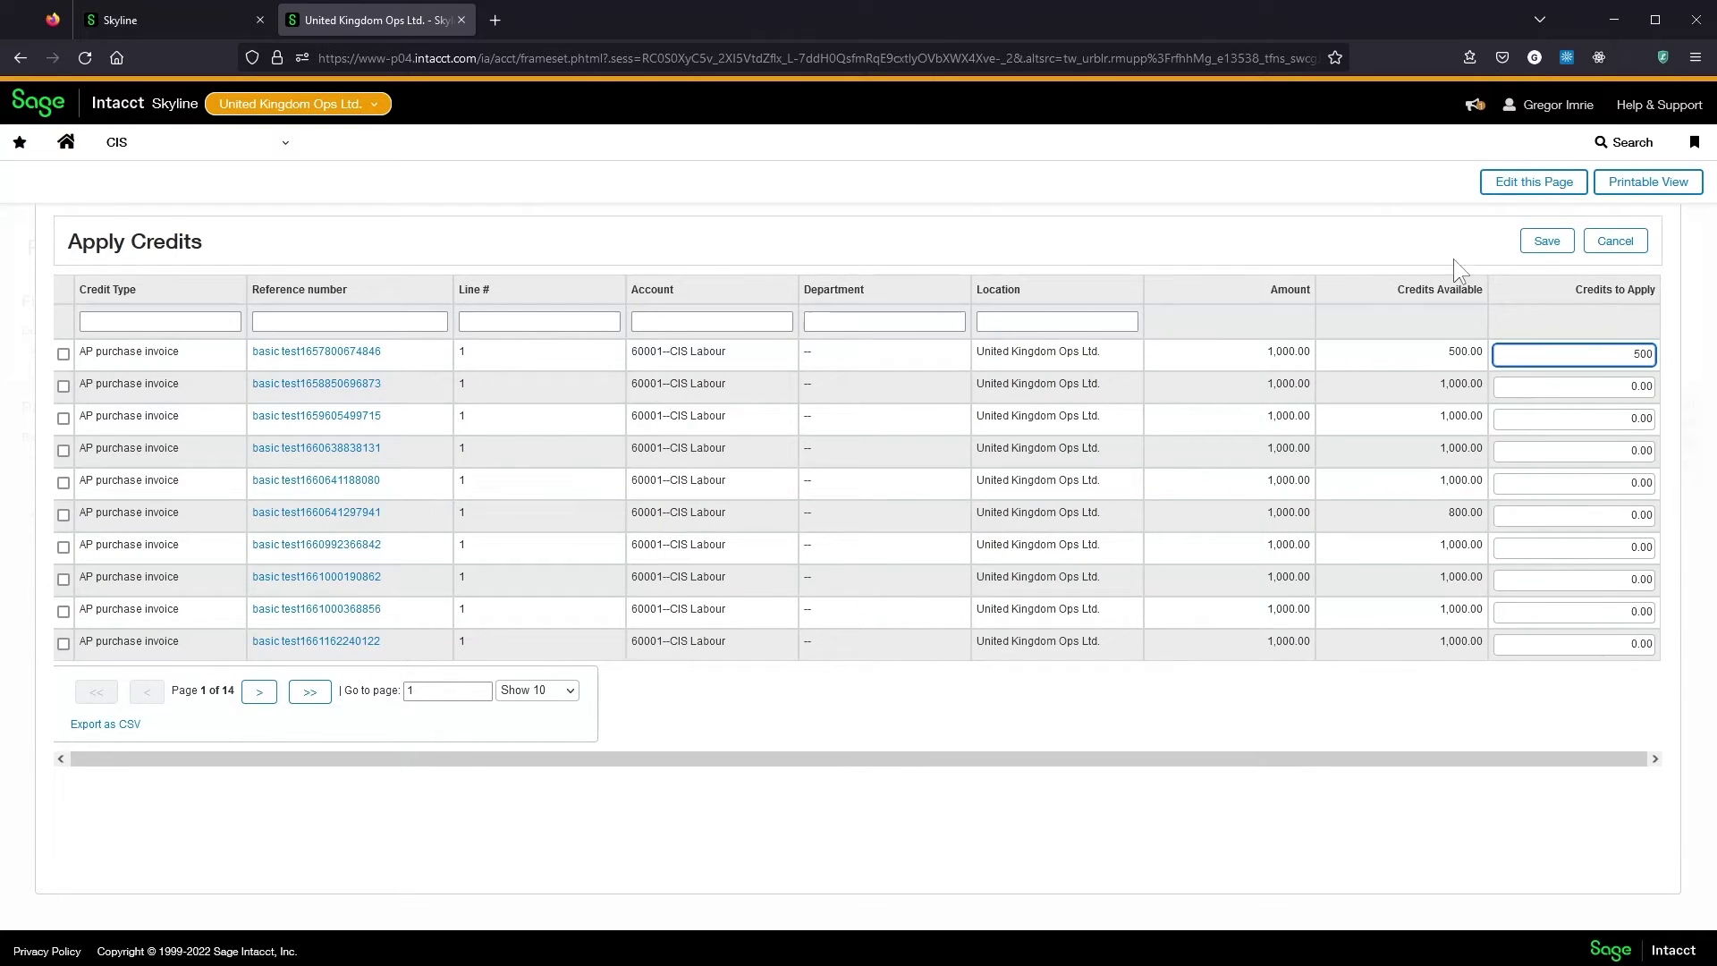
pyautogui.click(1546, 243)
pyautogui.click(1557, 253)
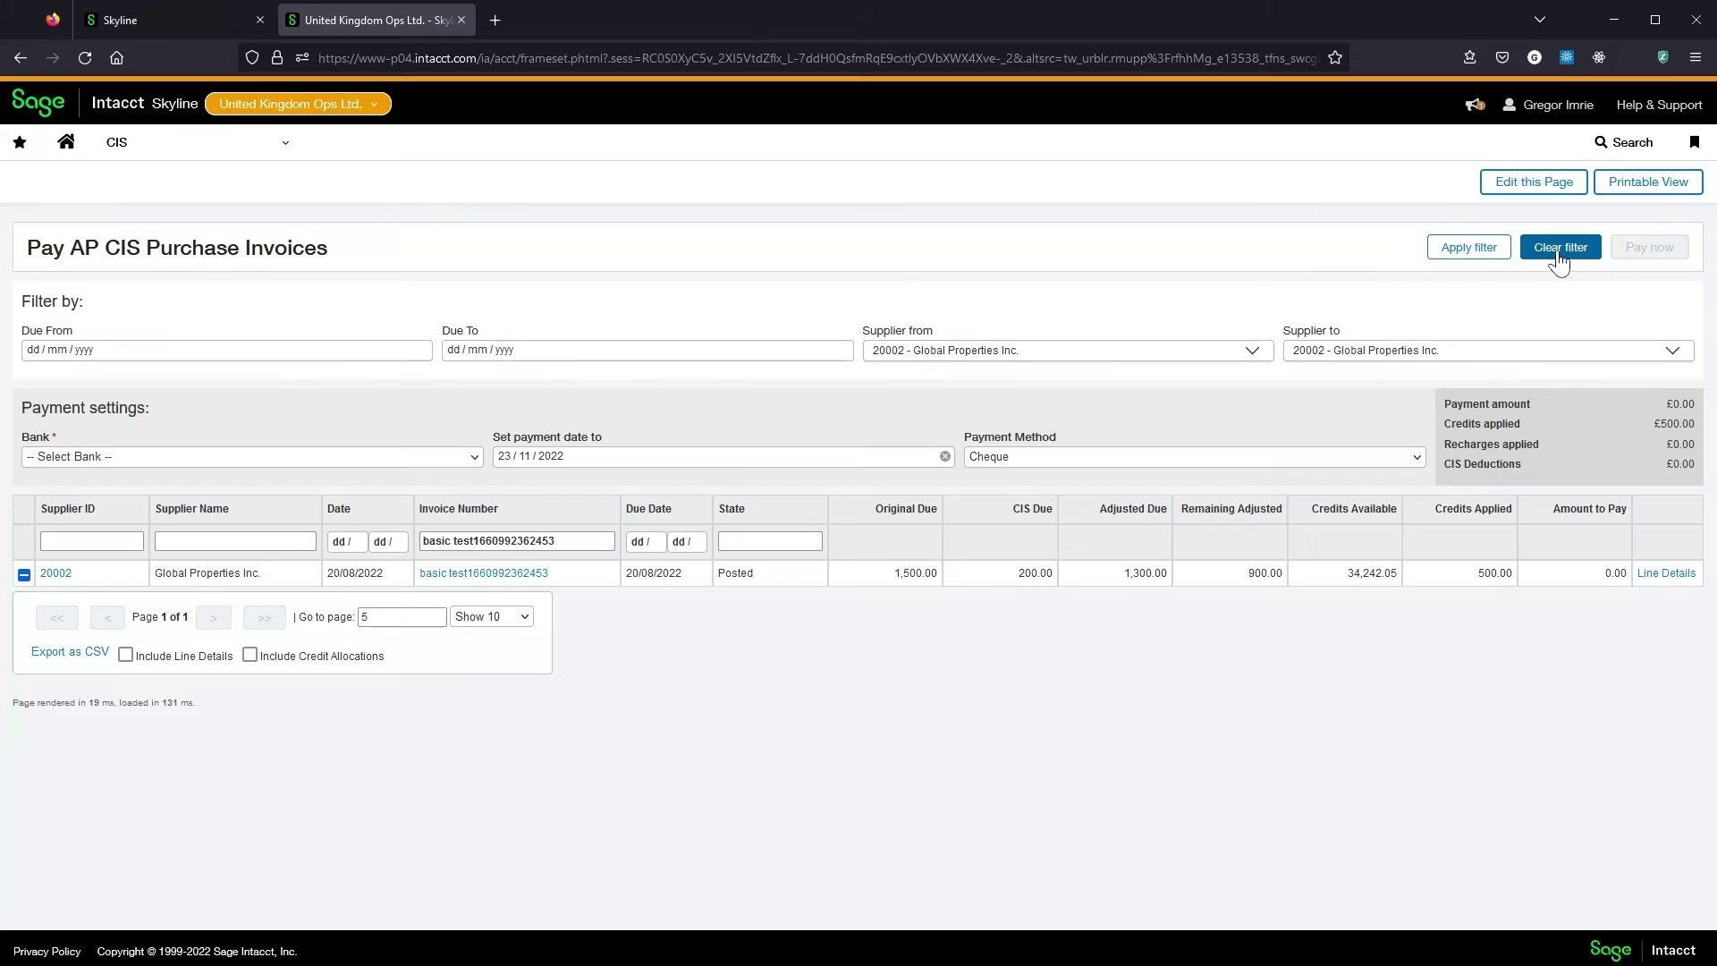
# Step: Re-enter 400 as the CIS Labour amount to pay and save
pyautogui.moveTo(1653, 463); pyautogui.dragTo(1695, 466)
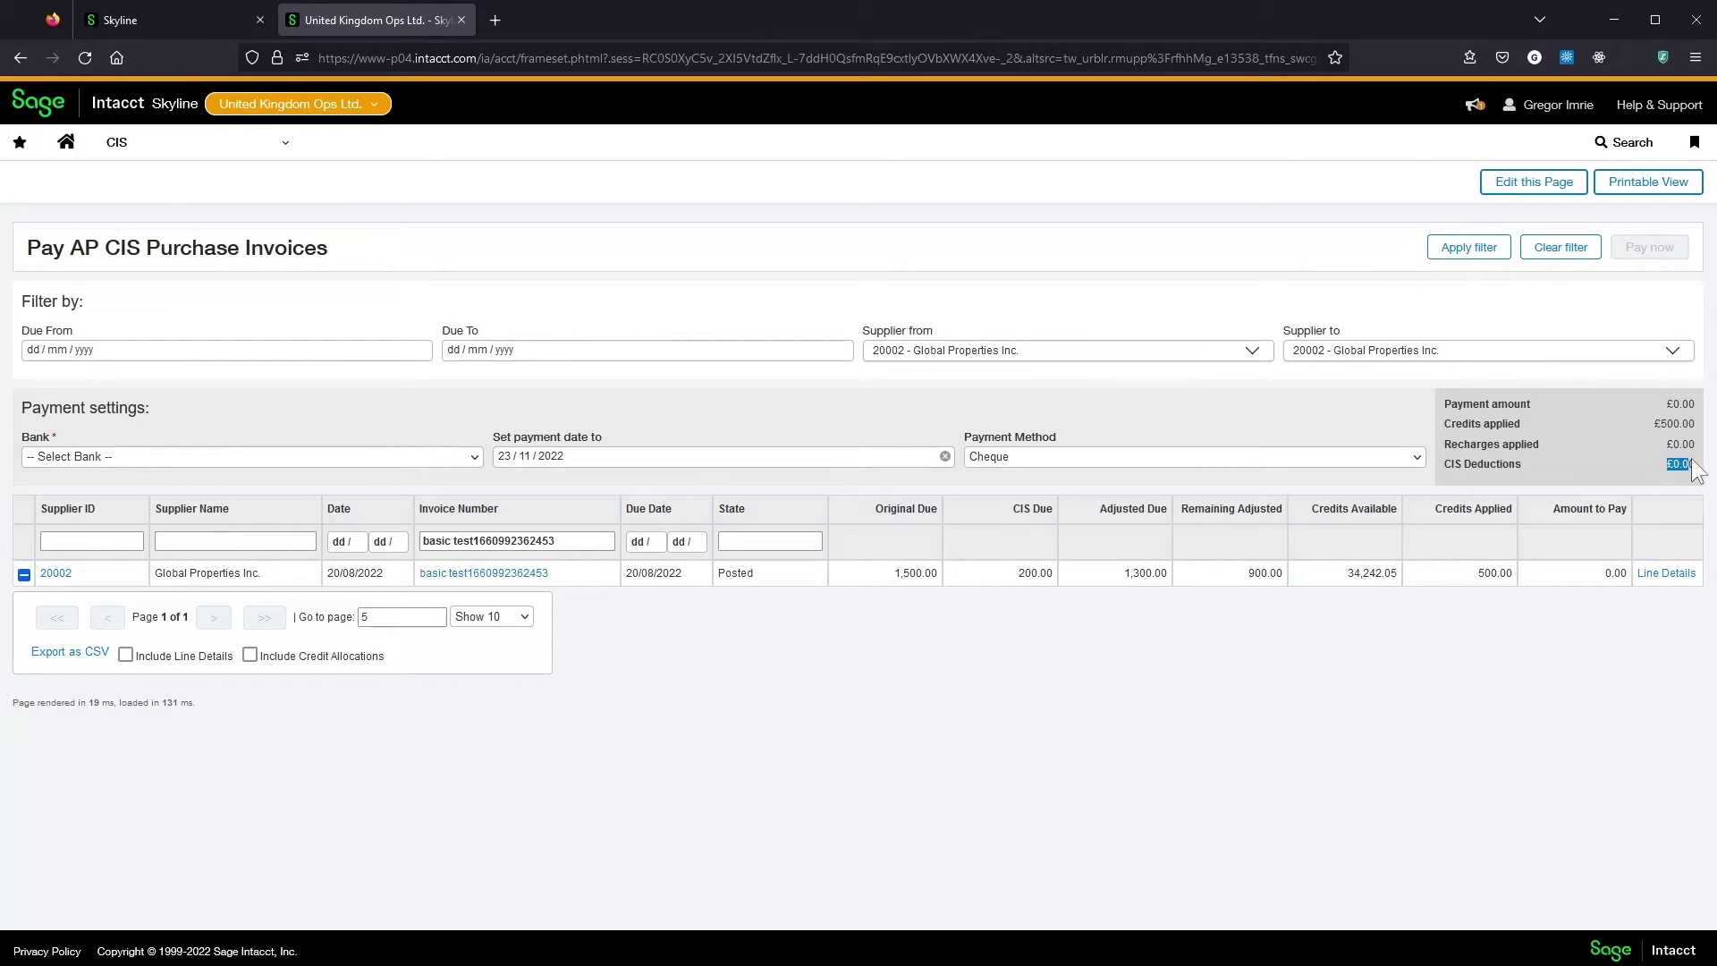
pyautogui.click(1663, 575)
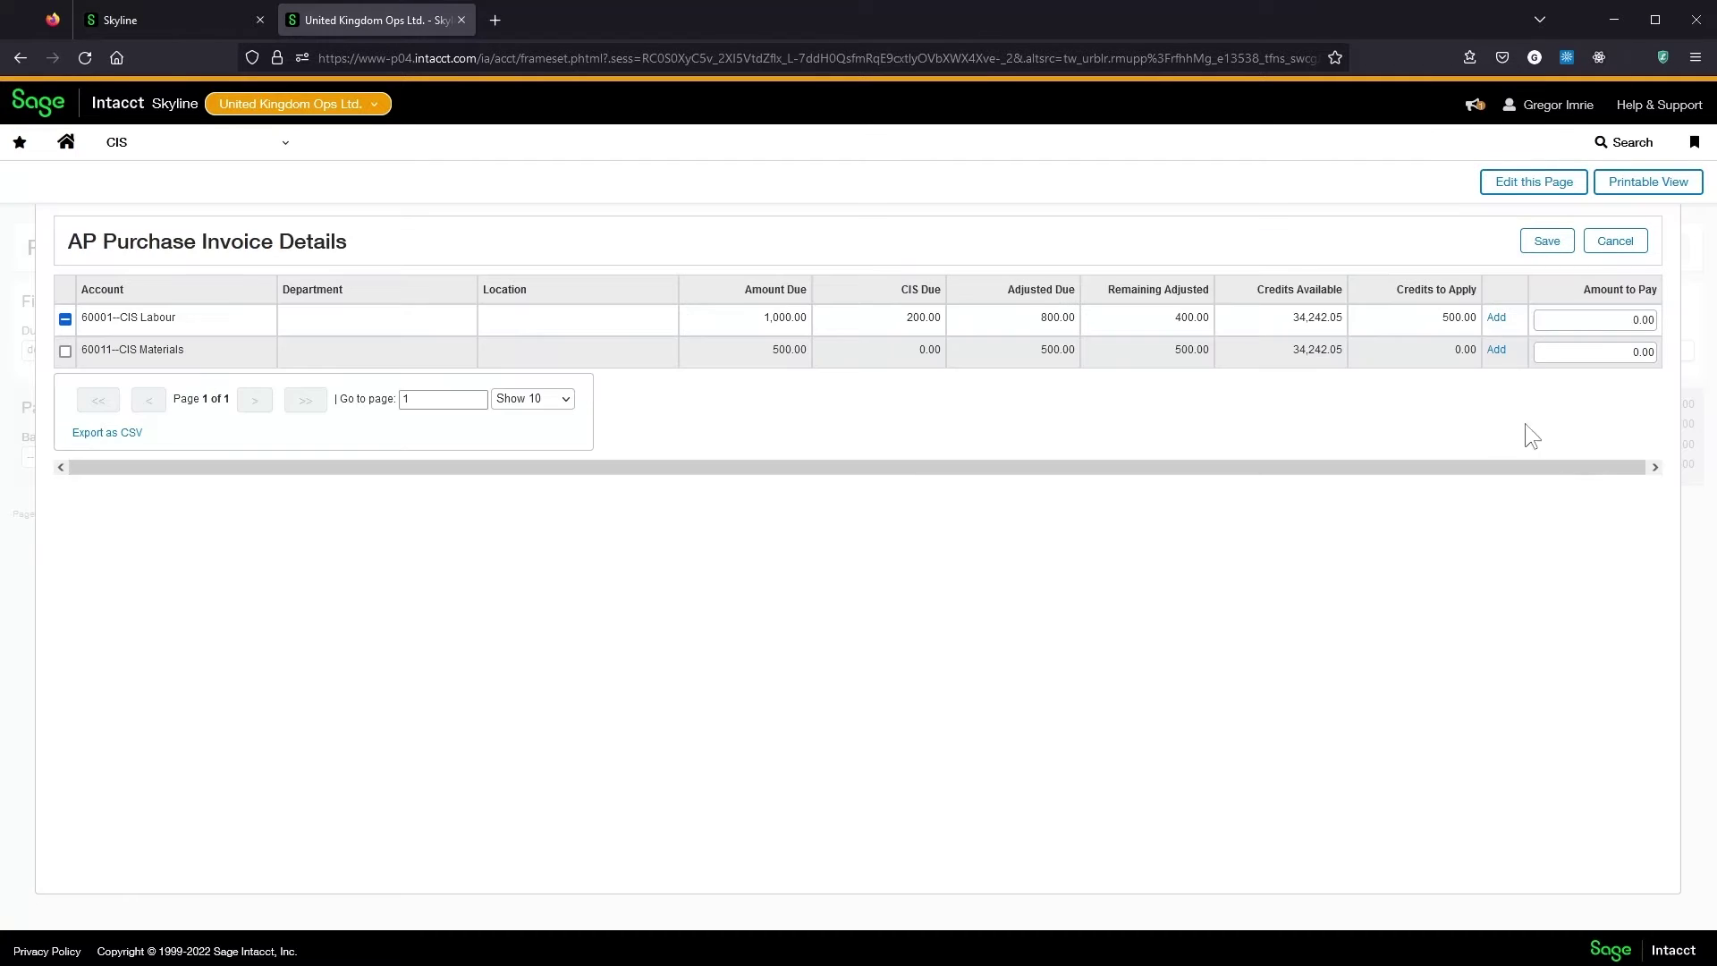
pyautogui.moveTo(1174, 320); pyautogui.dragTo(1203, 318)
pyautogui.click(1596, 327)
pyautogui.write('400')
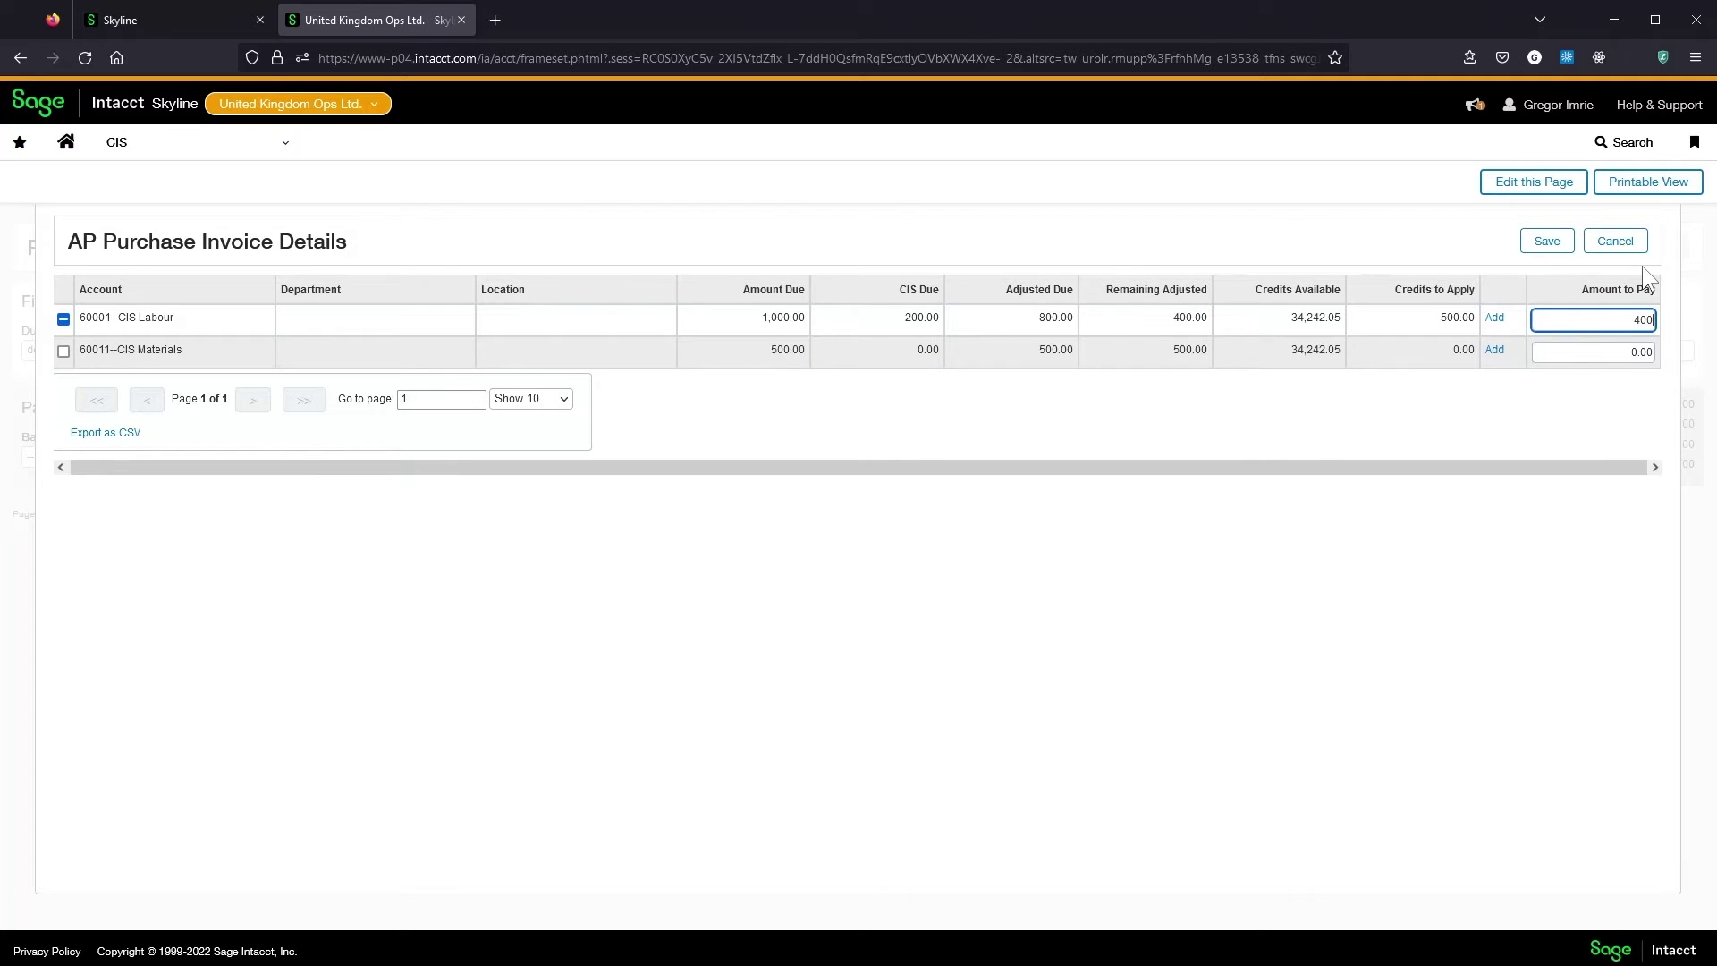
pyautogui.click(1572, 251)
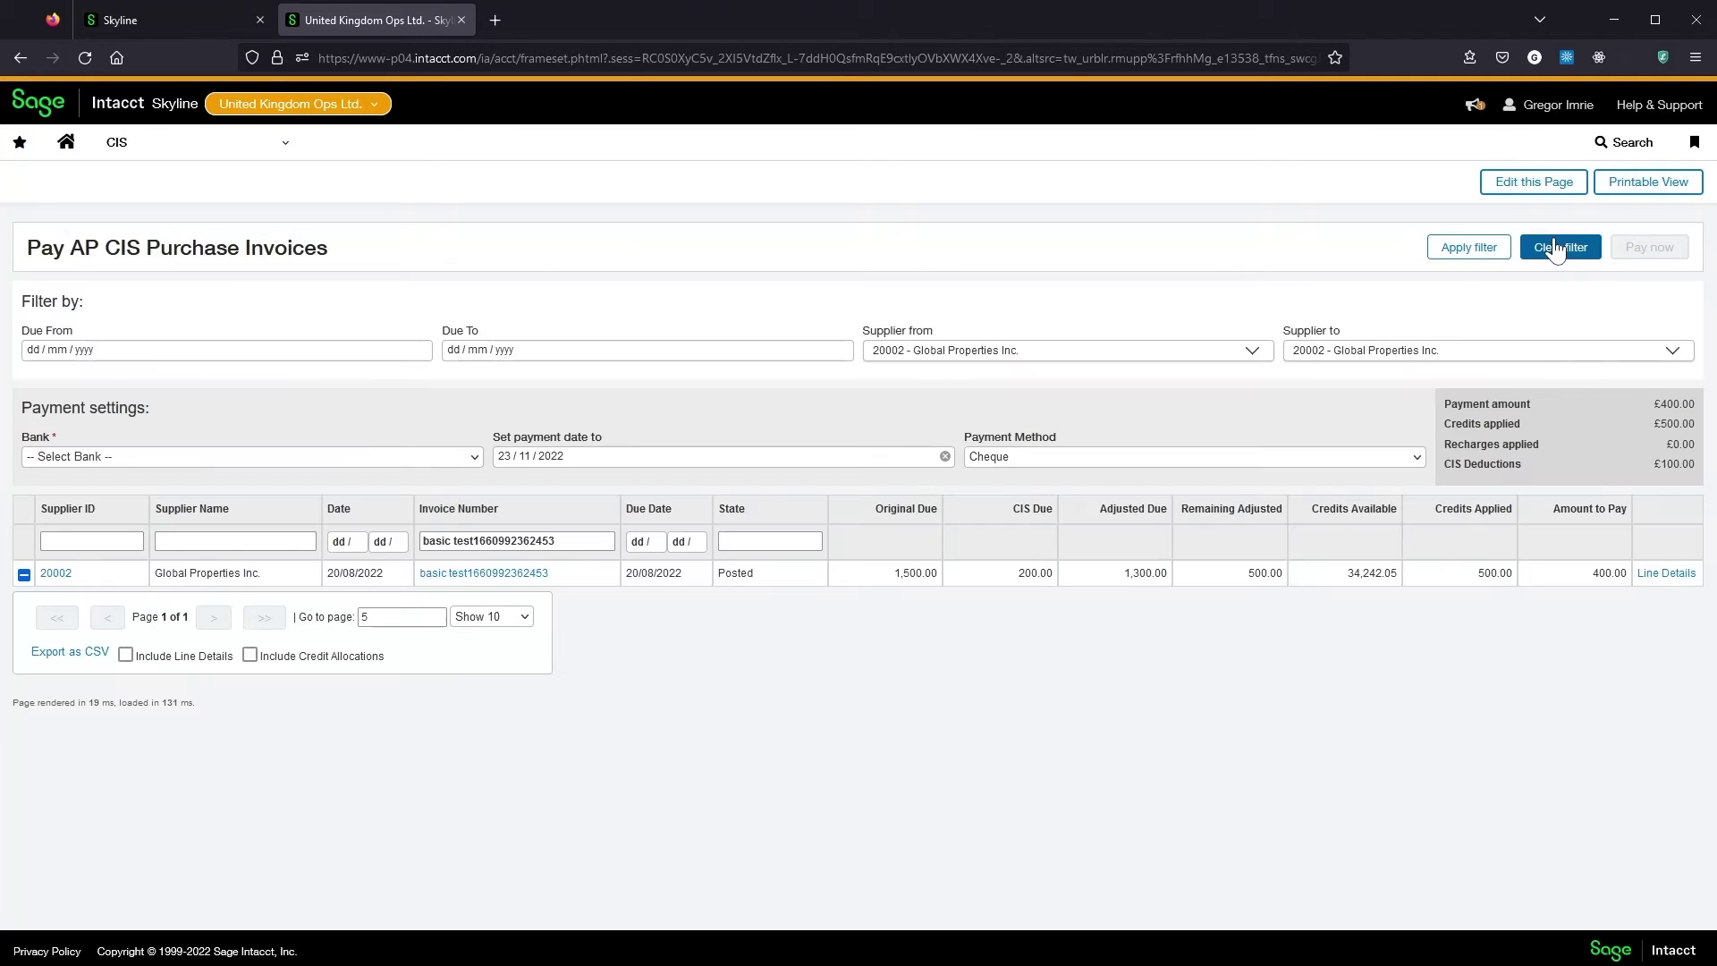
# Step: Reset the labour amount to pay and bring up the CIS Labour line's available credits
pyautogui.doubleClick(1660, 470)
pyautogui.click(1687, 468)
pyautogui.click(1667, 574)
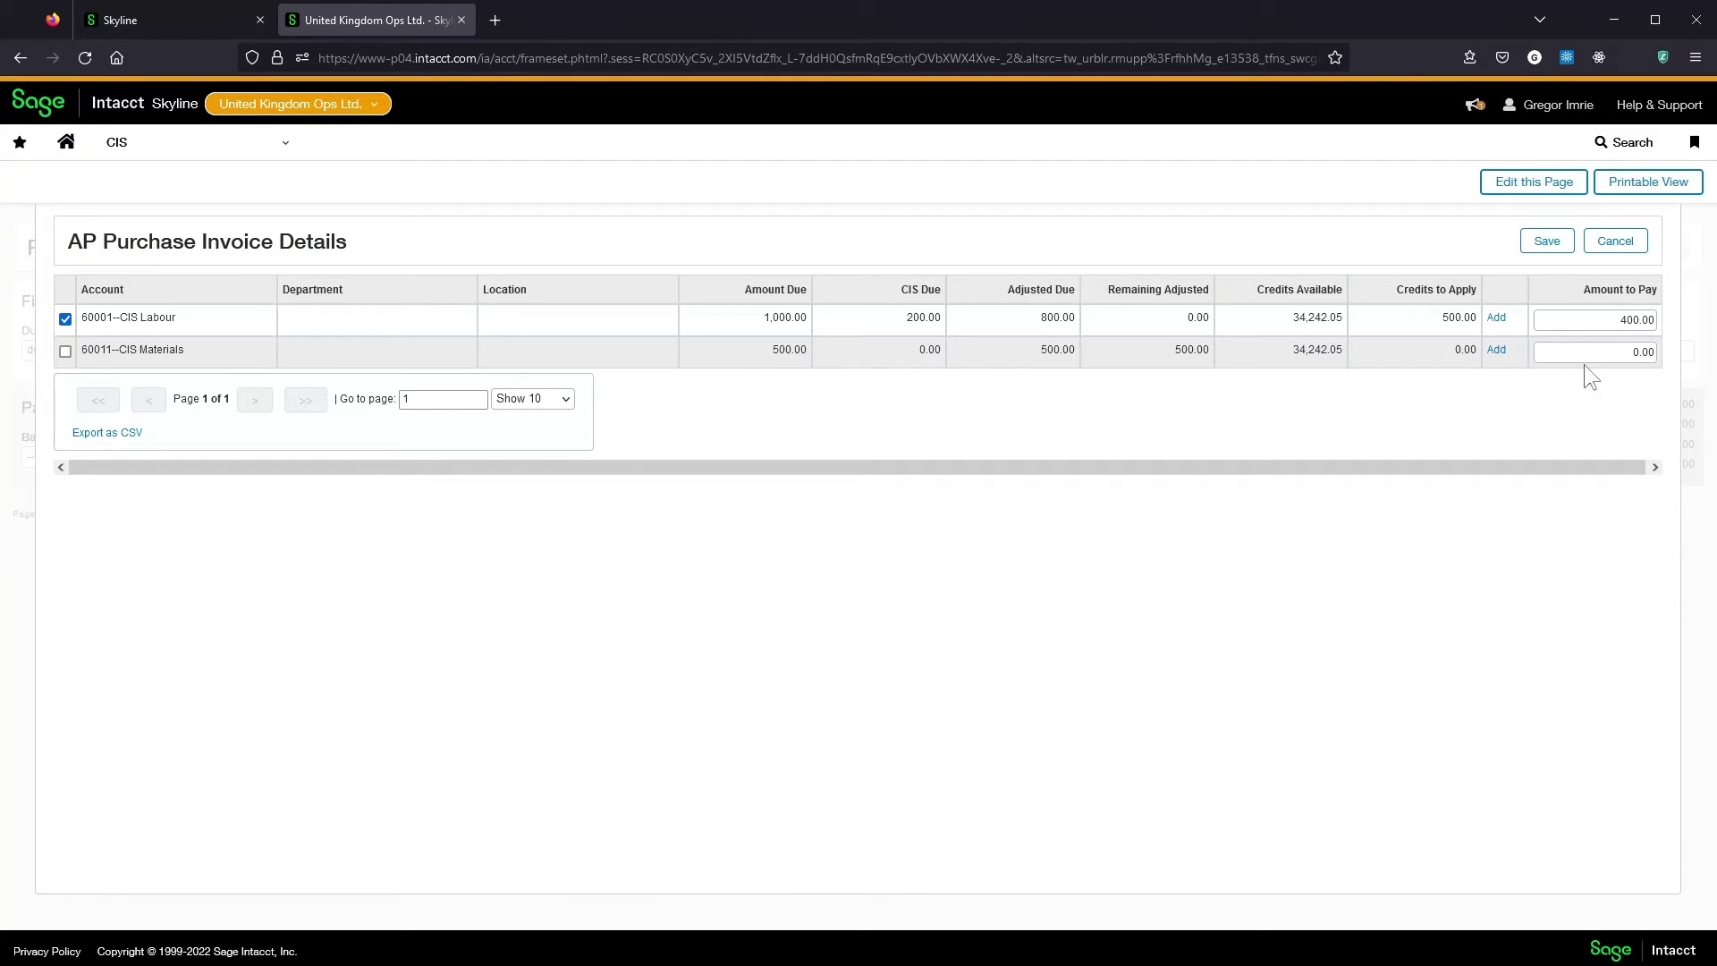
pyautogui.click(1595, 317)
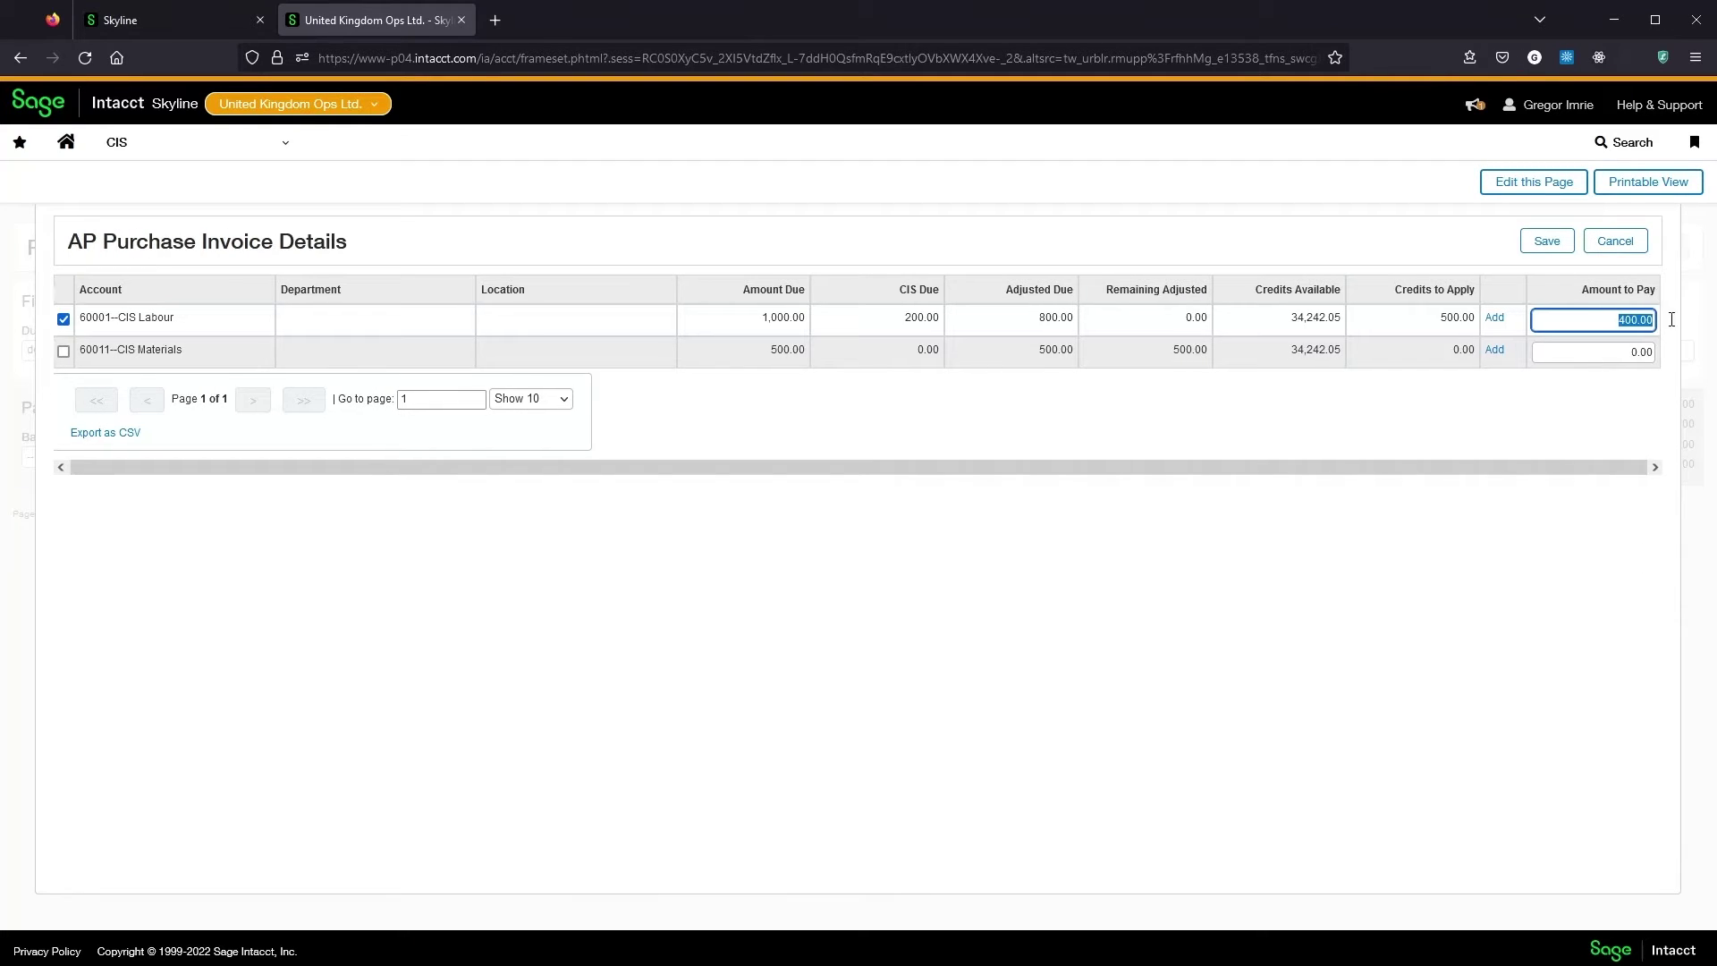
pyautogui.click(1496, 317)
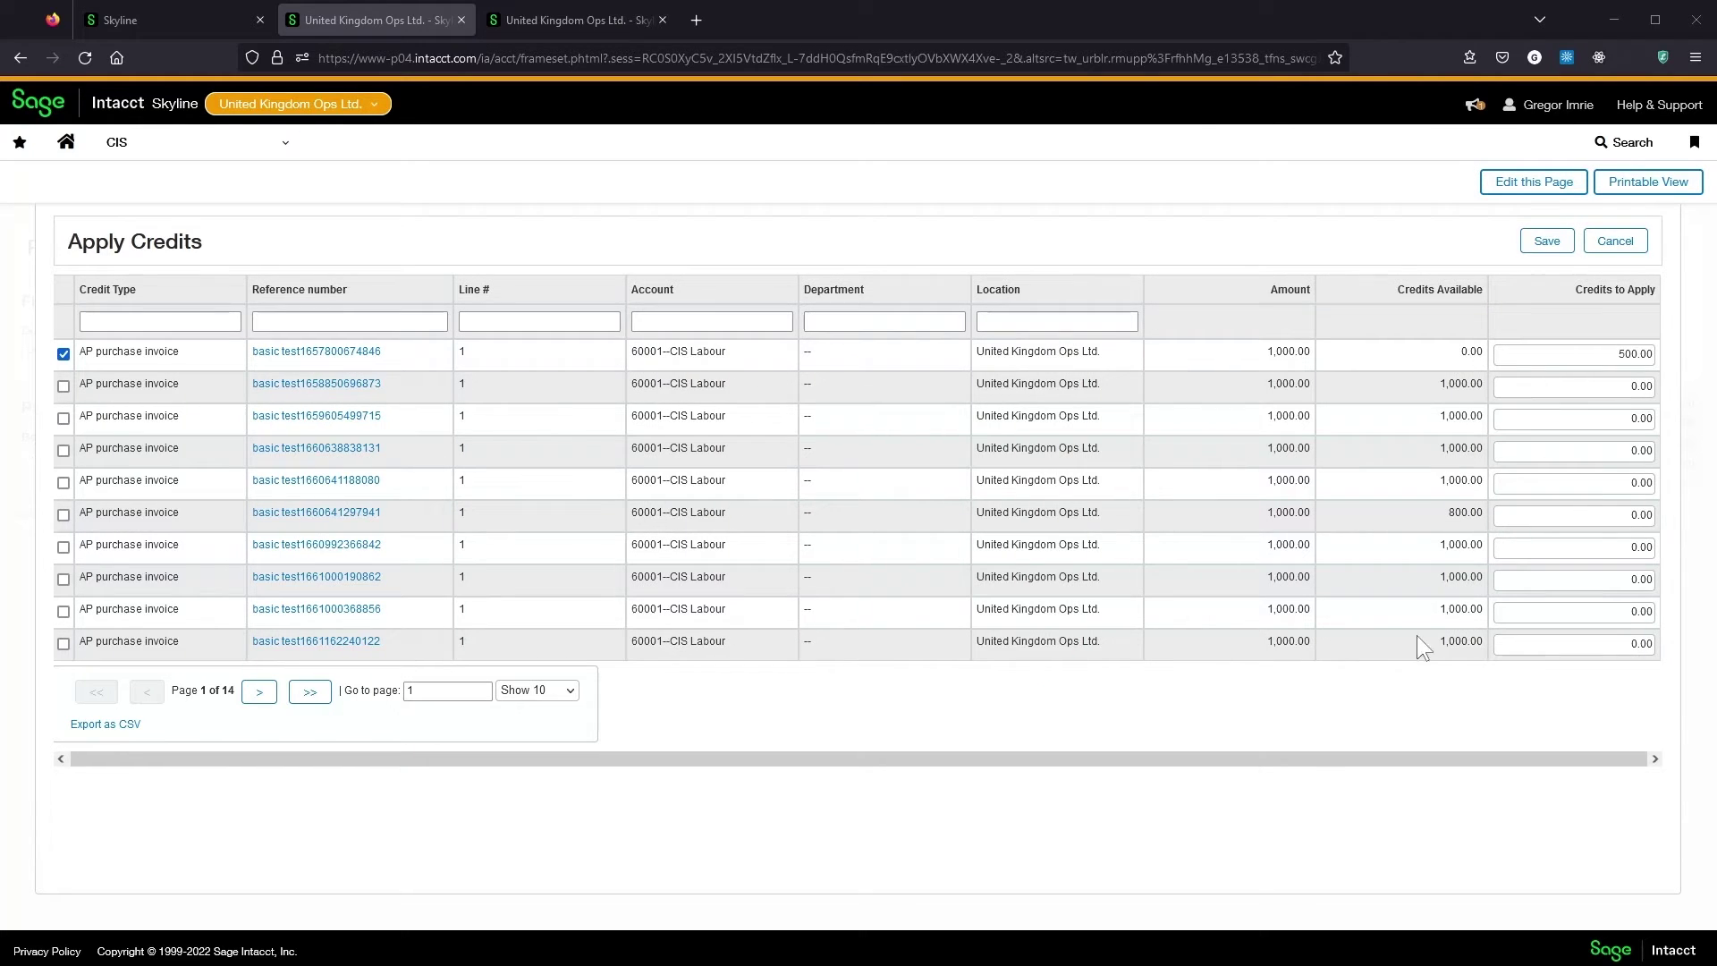
# Step: Filter credits by account 8, apply the 400.00 80100--Other Income adjustment, and save both
pyautogui.click(715, 320)
pyautogui.write('8')
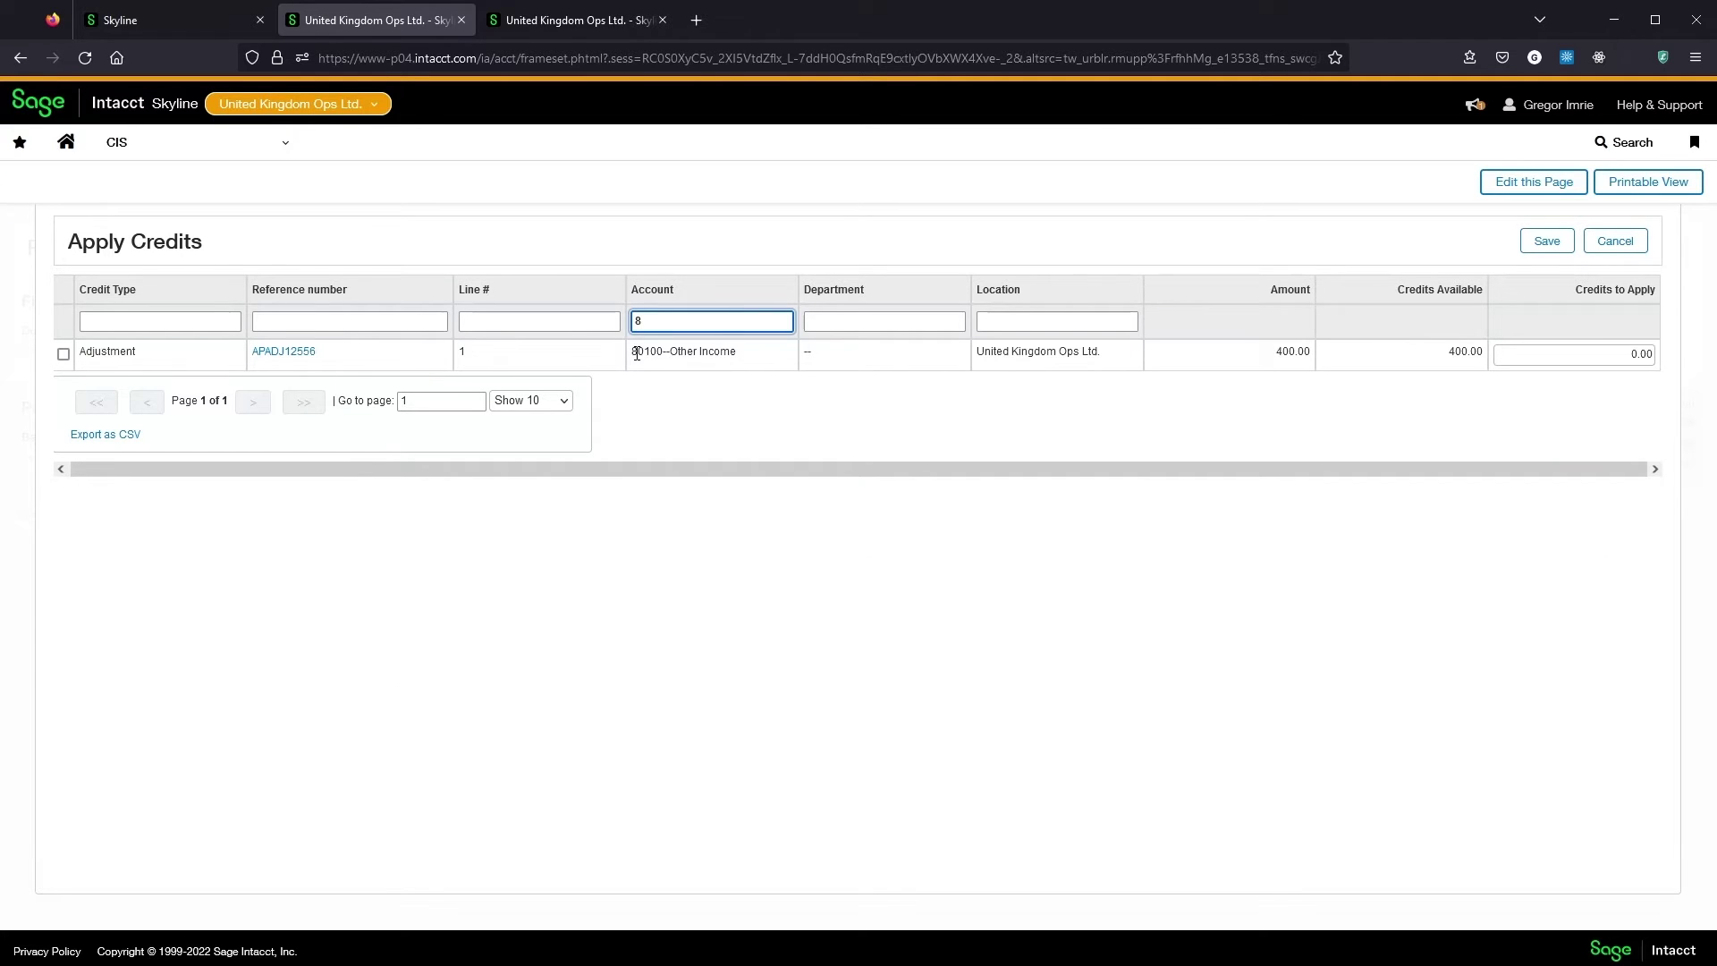
pyautogui.moveTo(632, 352); pyautogui.dragTo(735, 349)
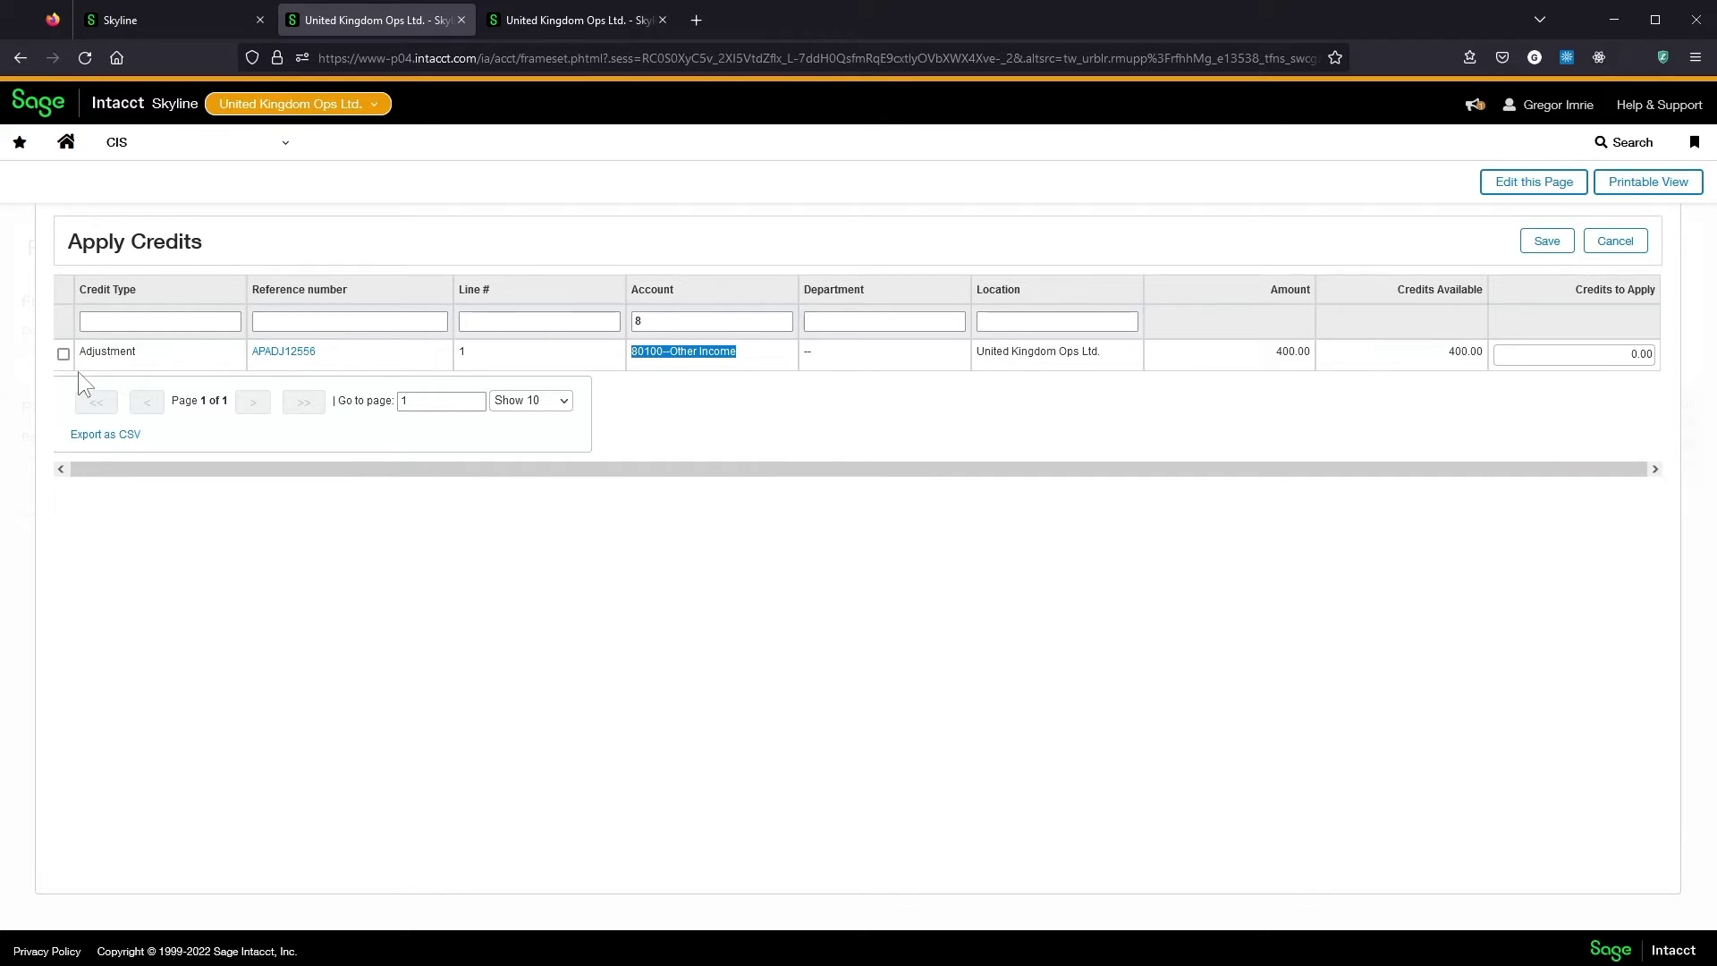
pyautogui.click(63, 354)
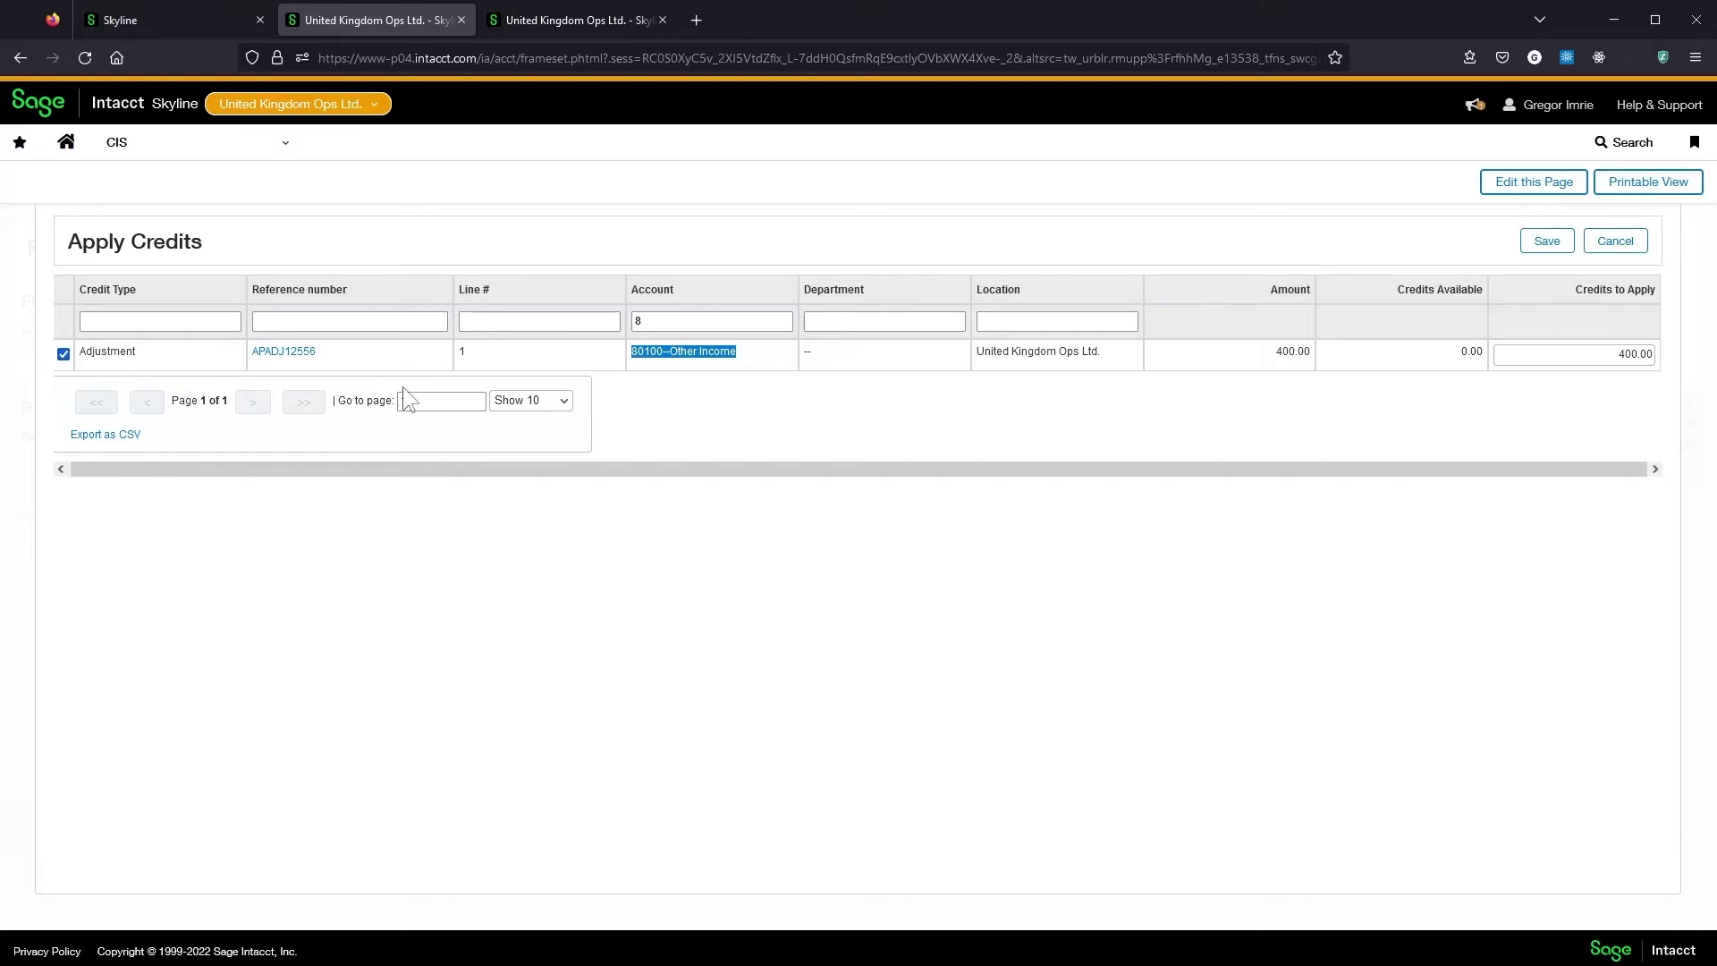
pyautogui.click(1543, 242)
pyautogui.moveTo(1177, 319); pyautogui.dragTo(1208, 317)
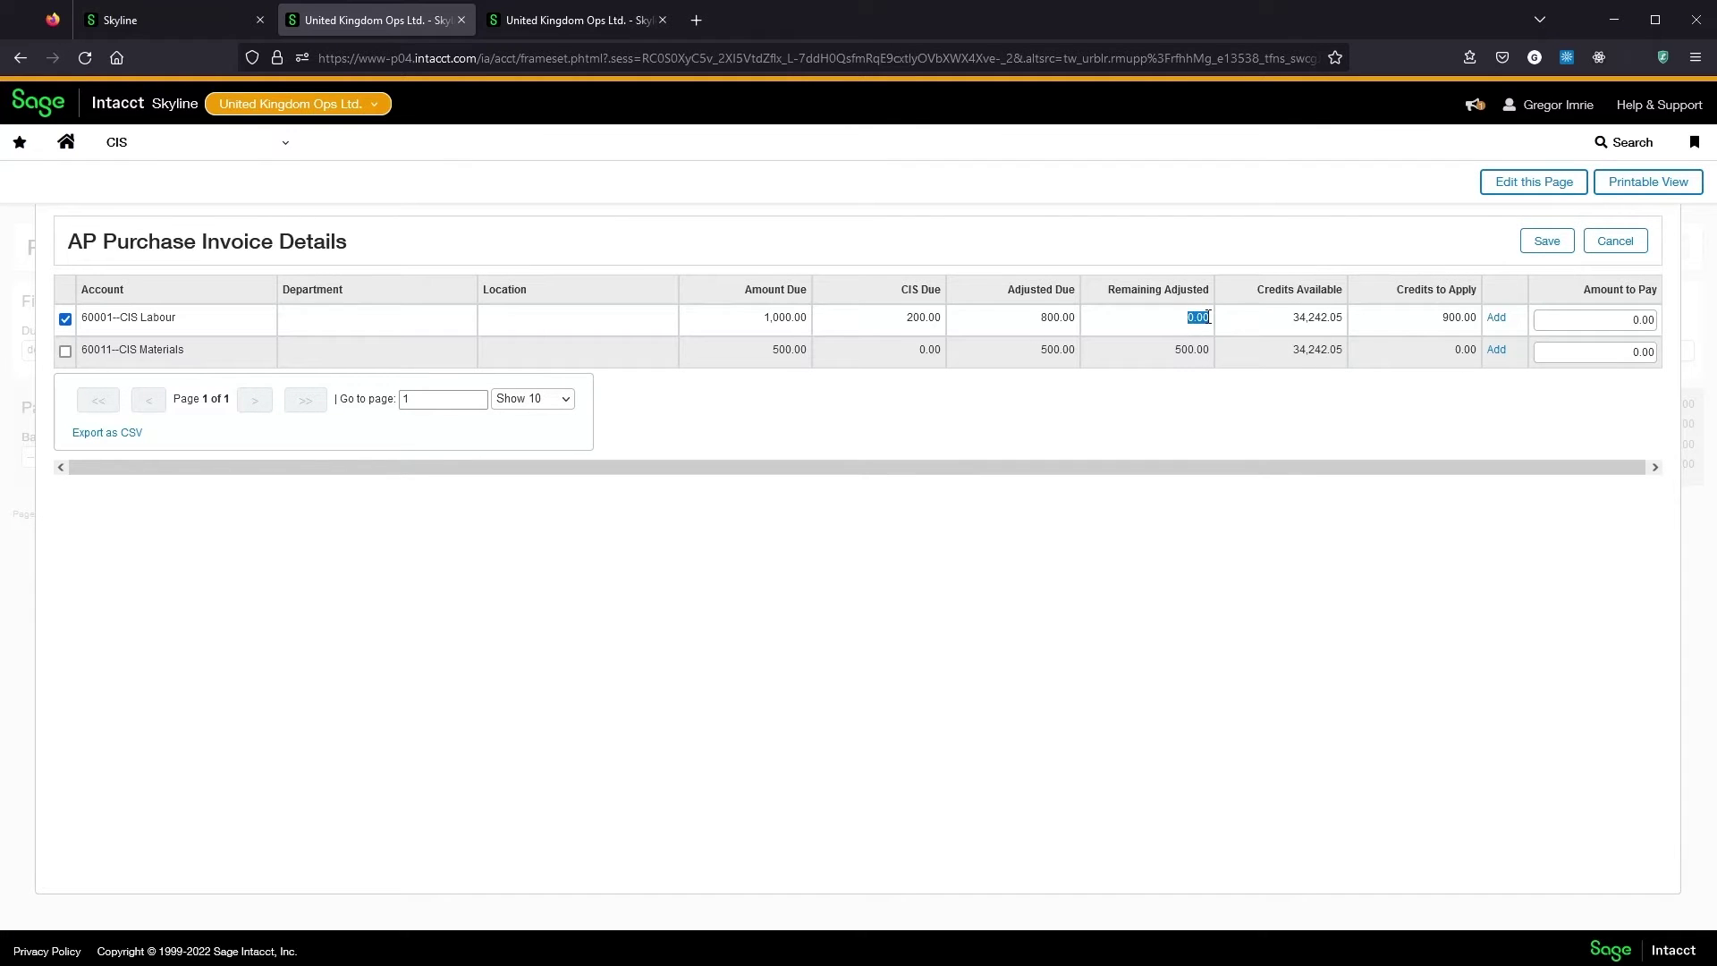
pyautogui.click(1542, 250)
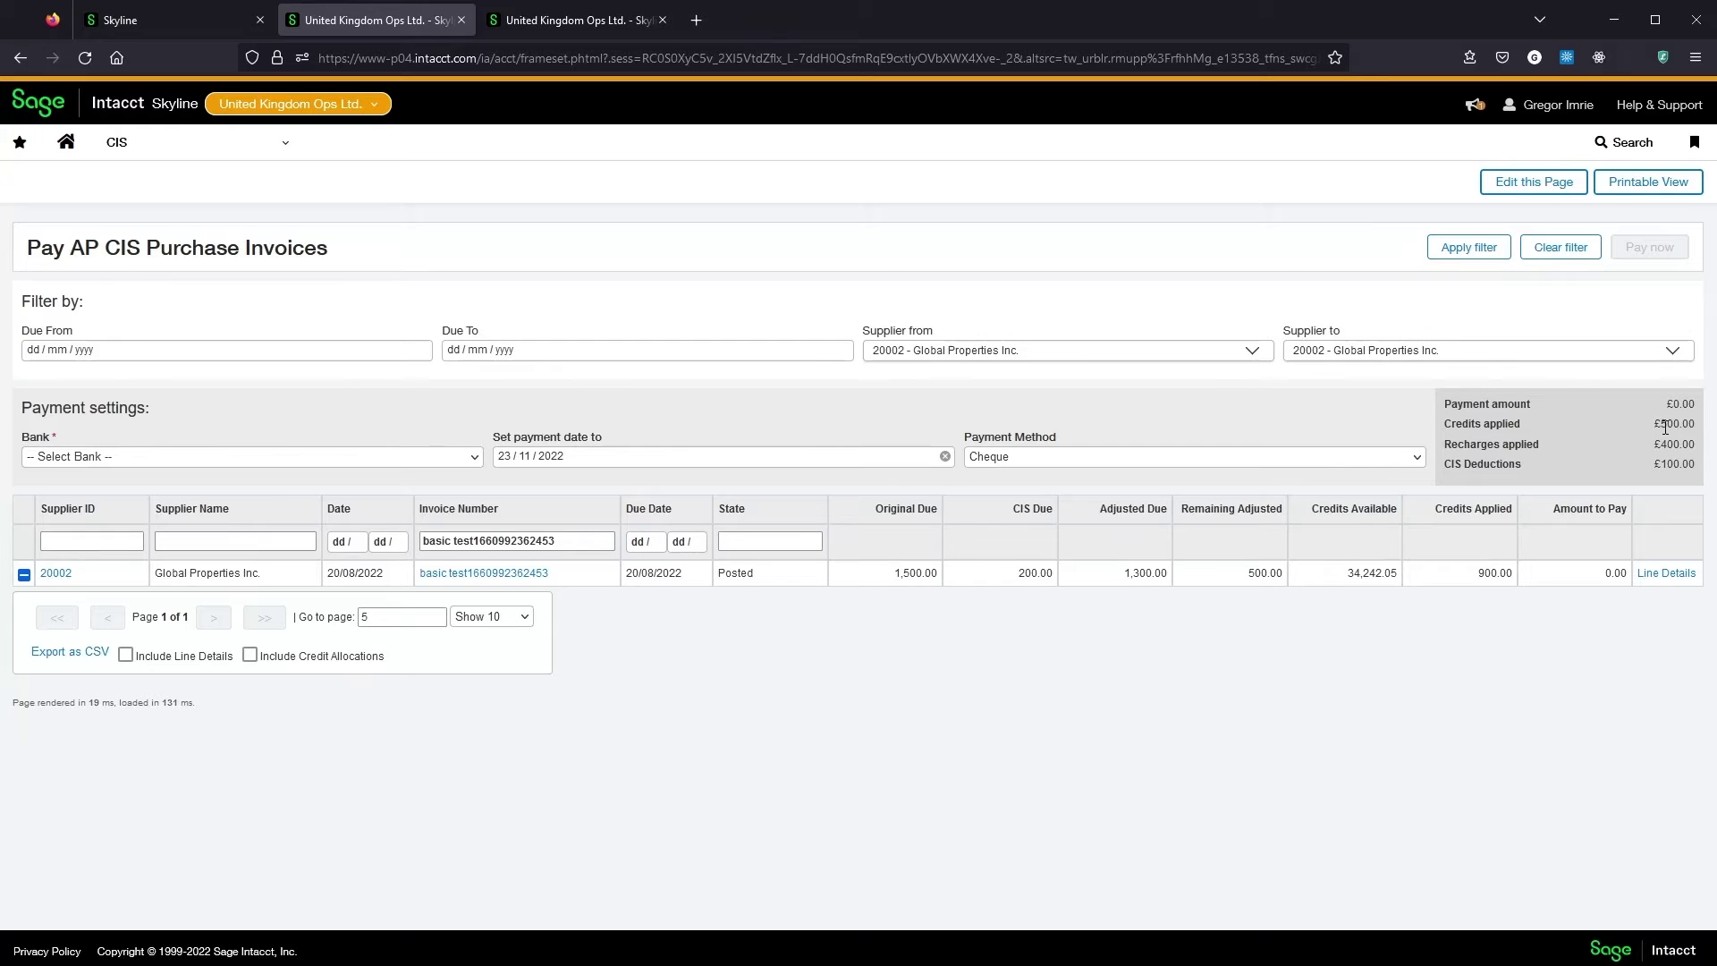
pyautogui.moveTo(1660, 425); pyautogui.dragTo(1690, 464)
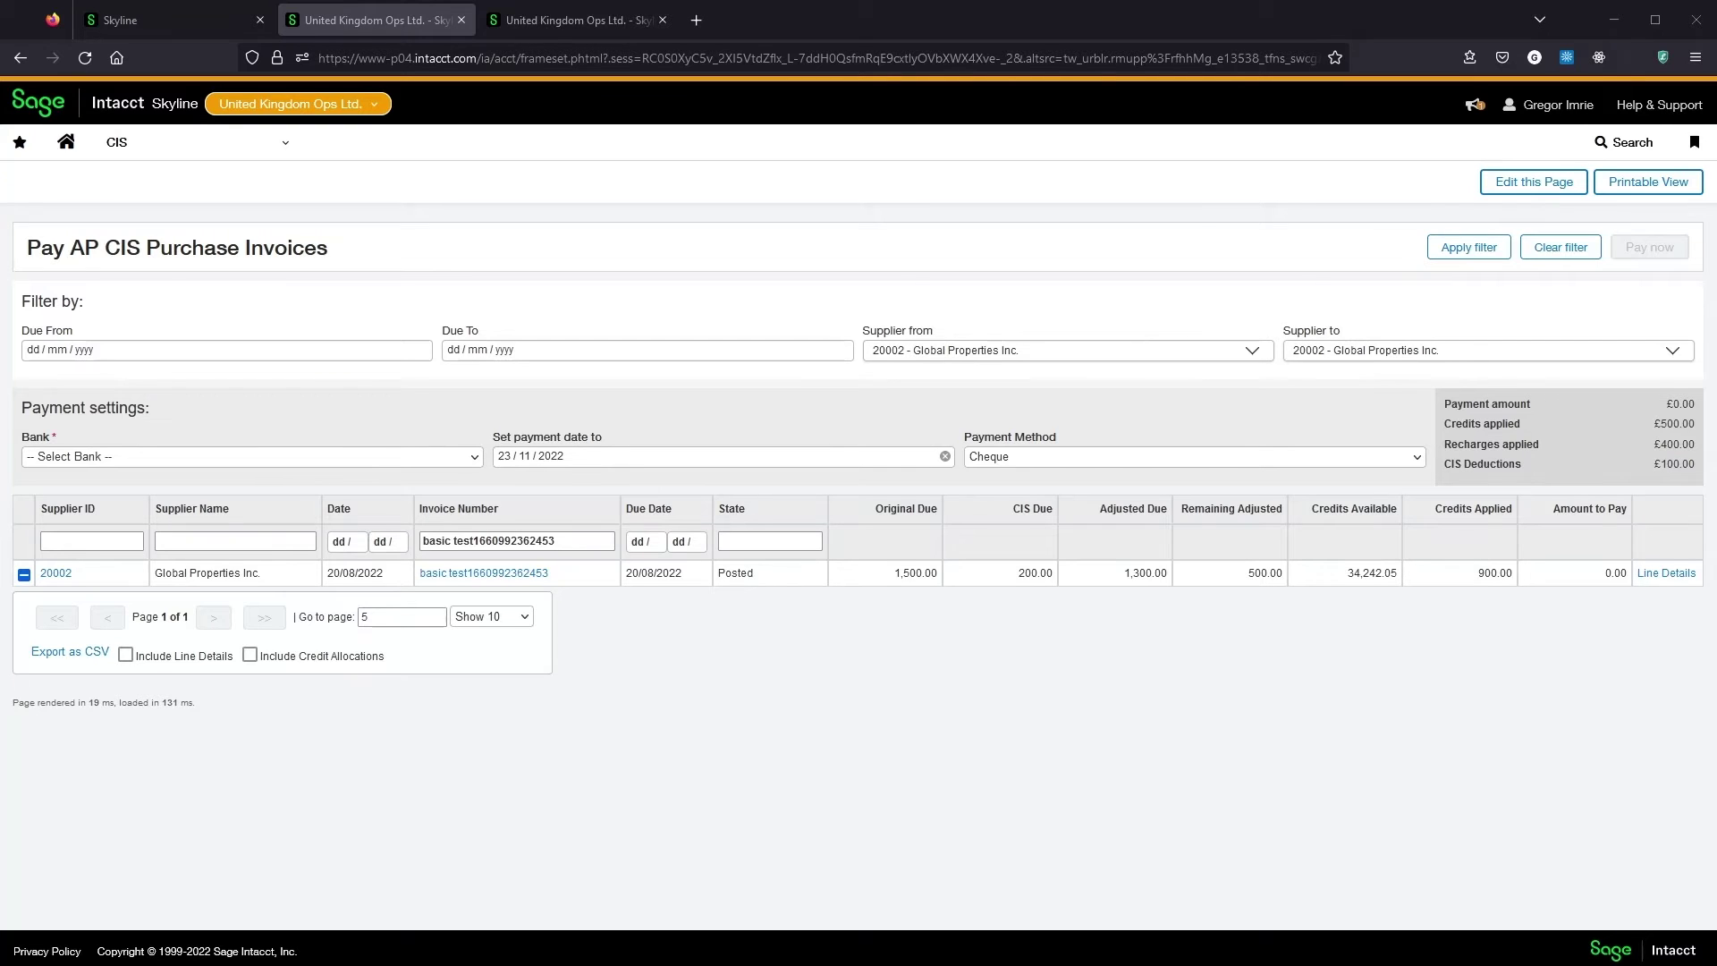
# Step: Select the whole invoice and confirm its CIS Labour and Materials amounts to pay
pyautogui.click(23, 575)
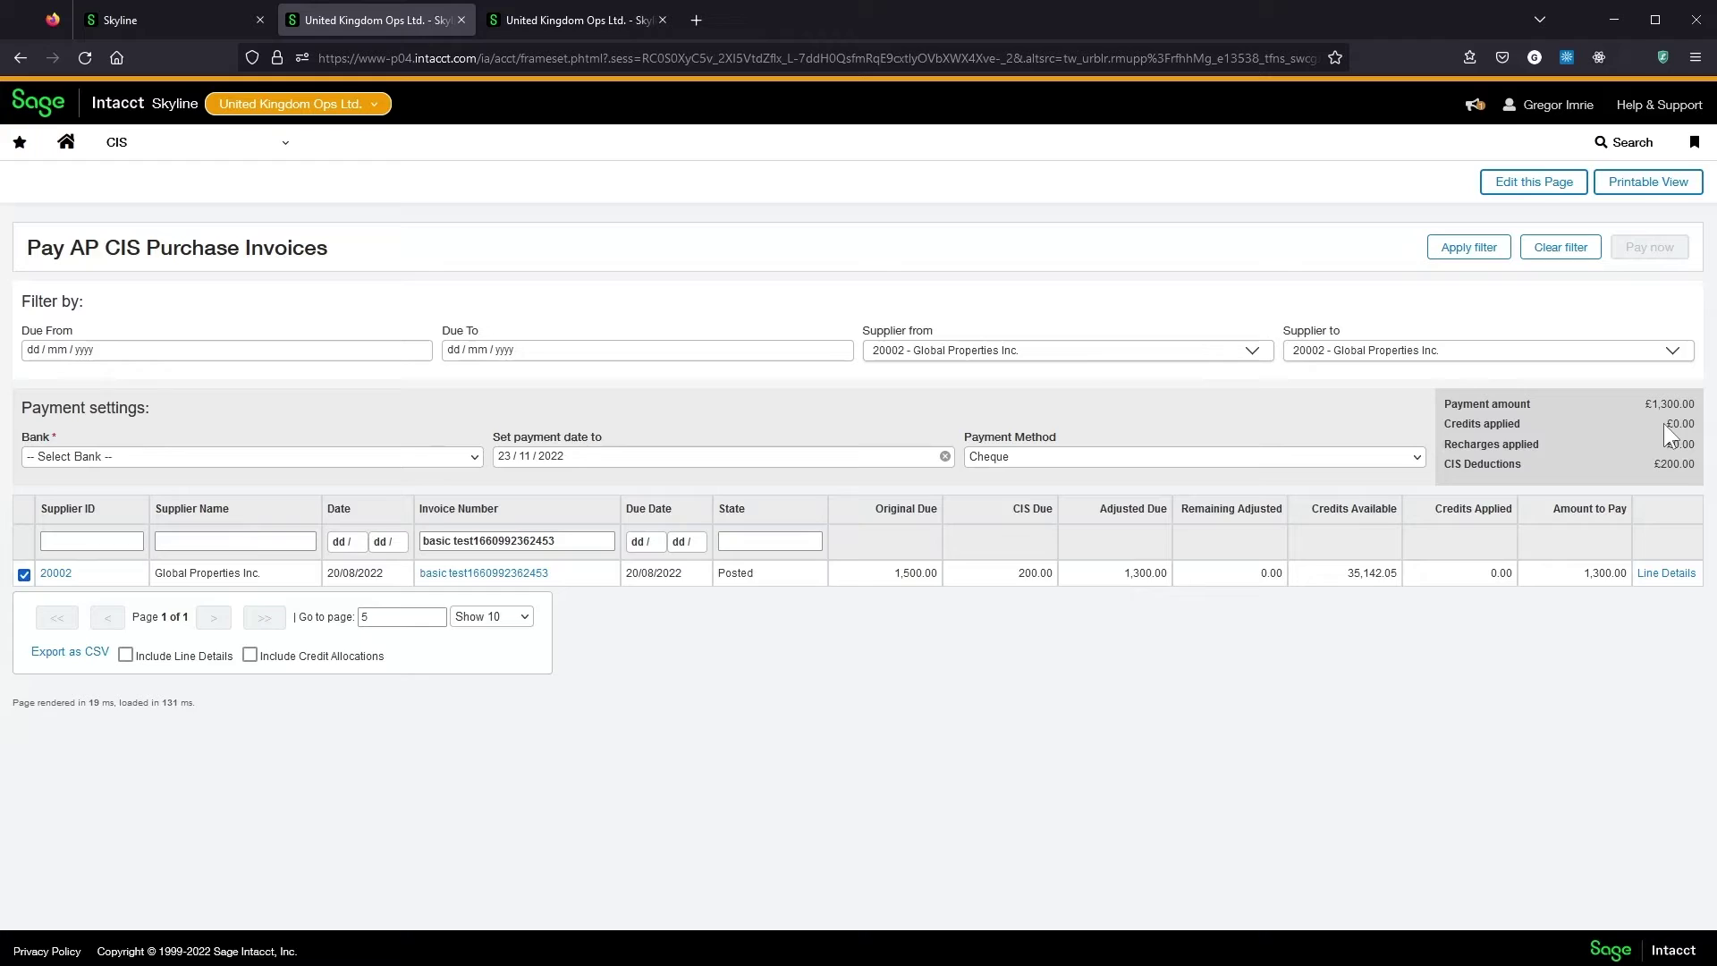
pyautogui.click(1673, 574)
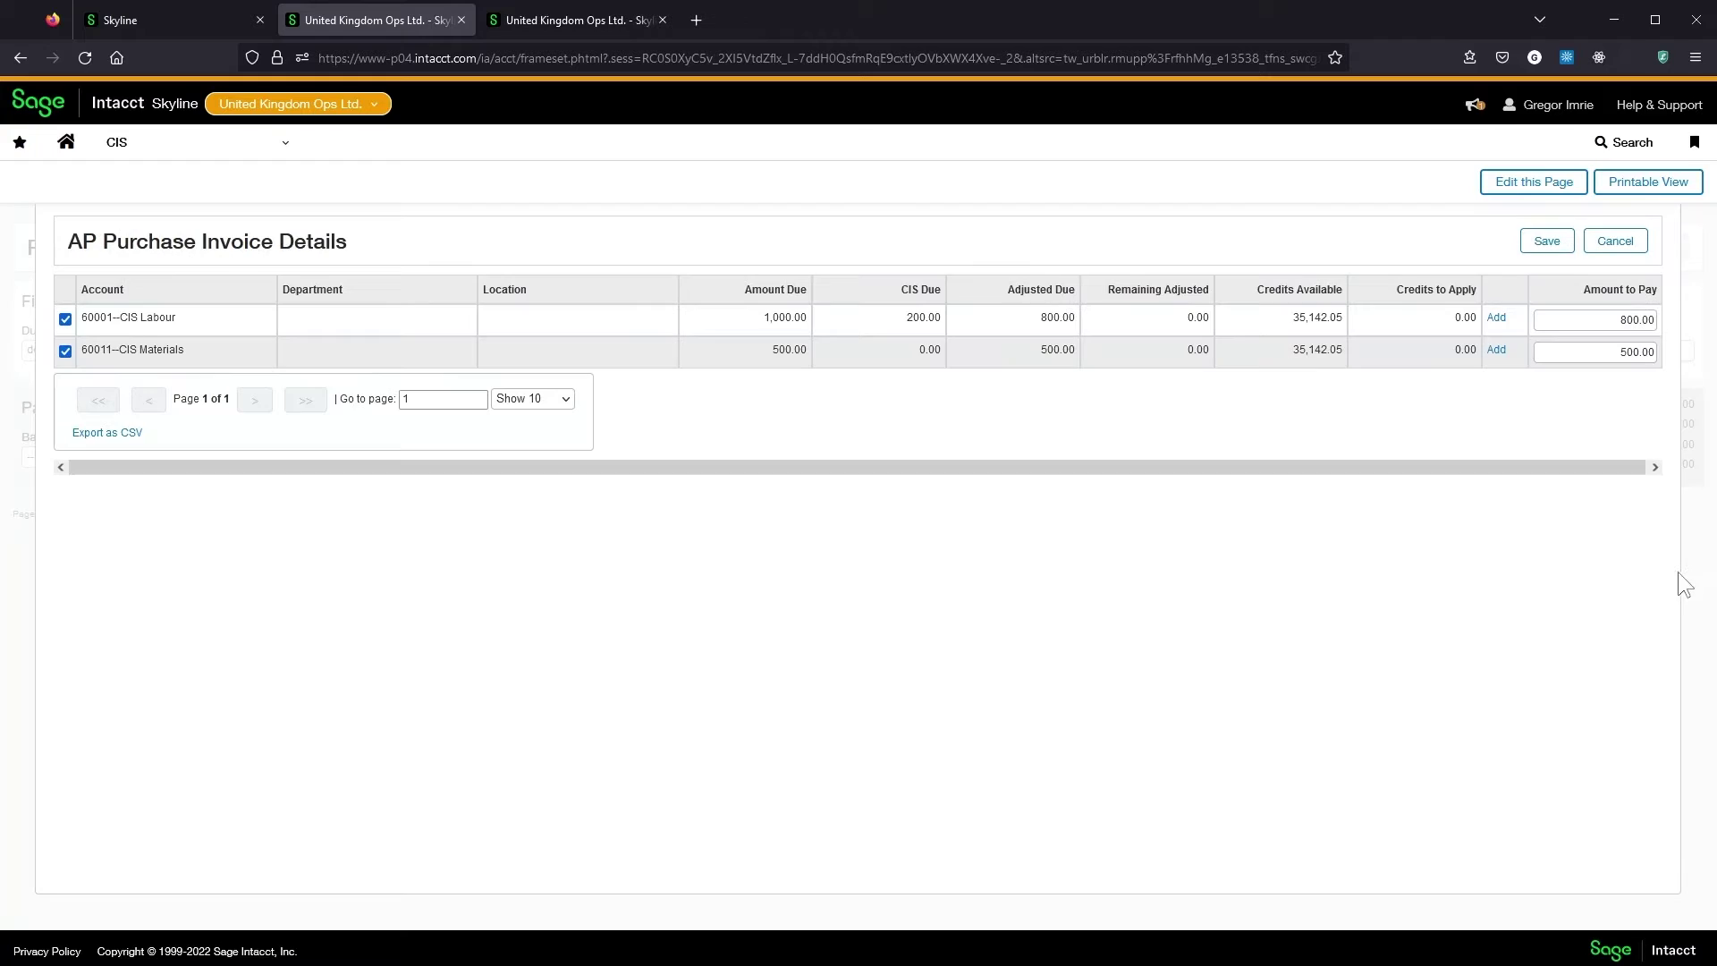
pyautogui.click(1609, 323)
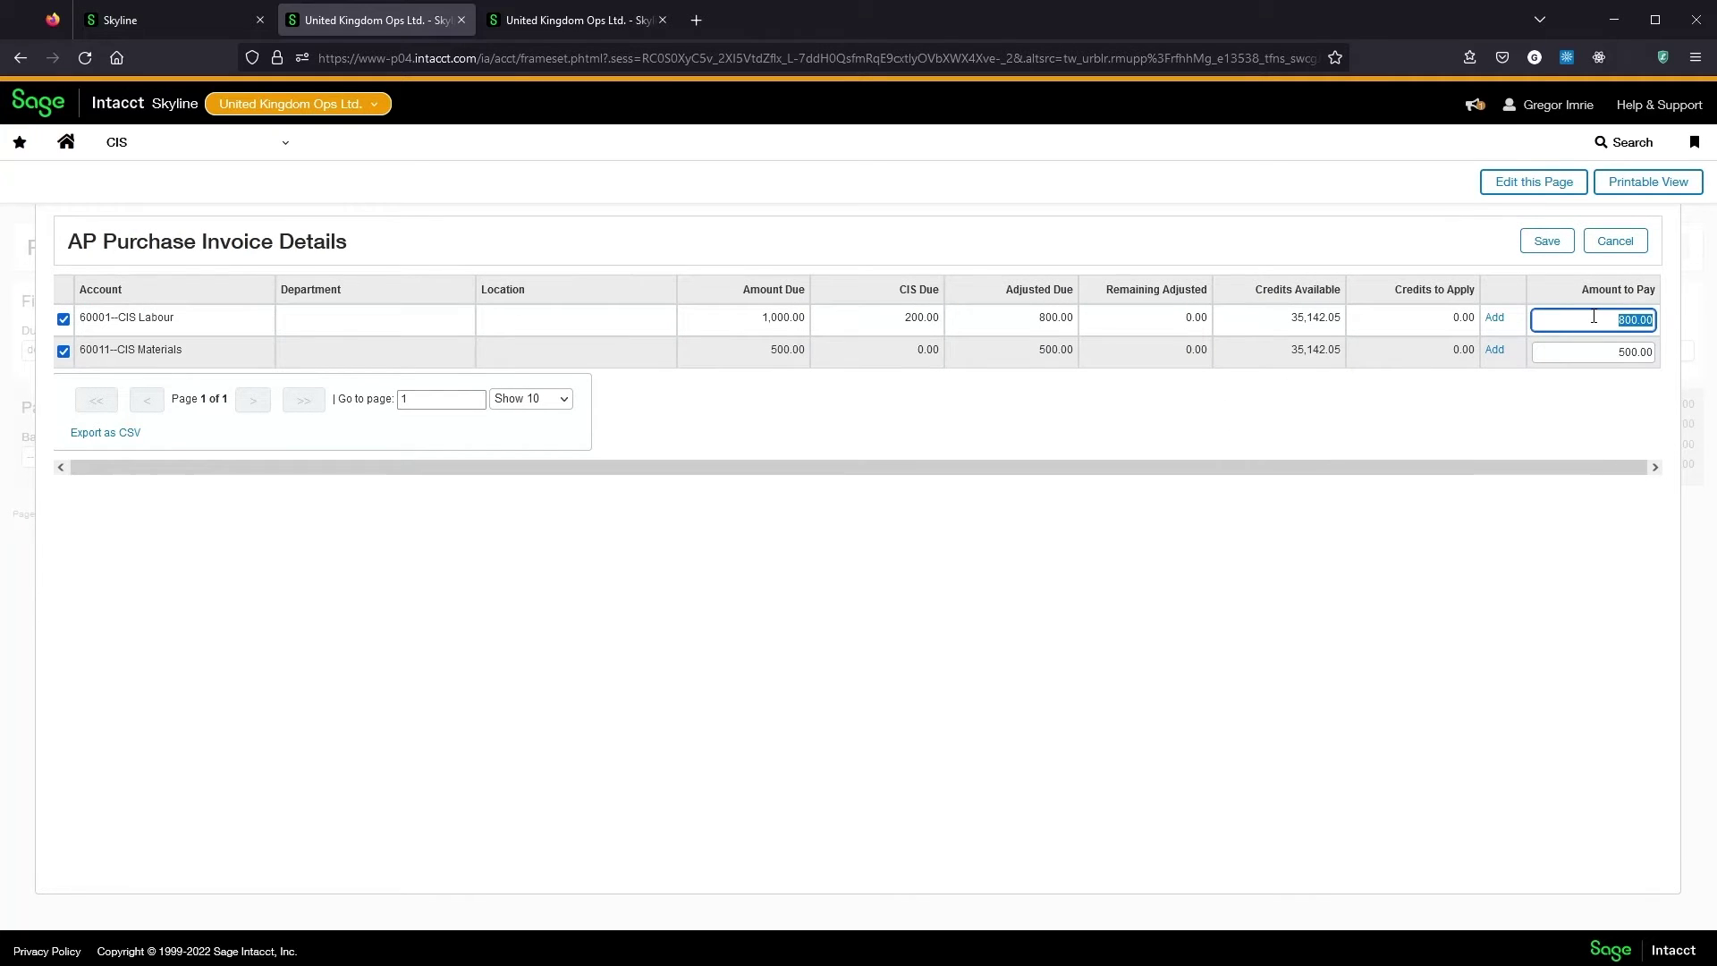
pyautogui.click(1613, 356)
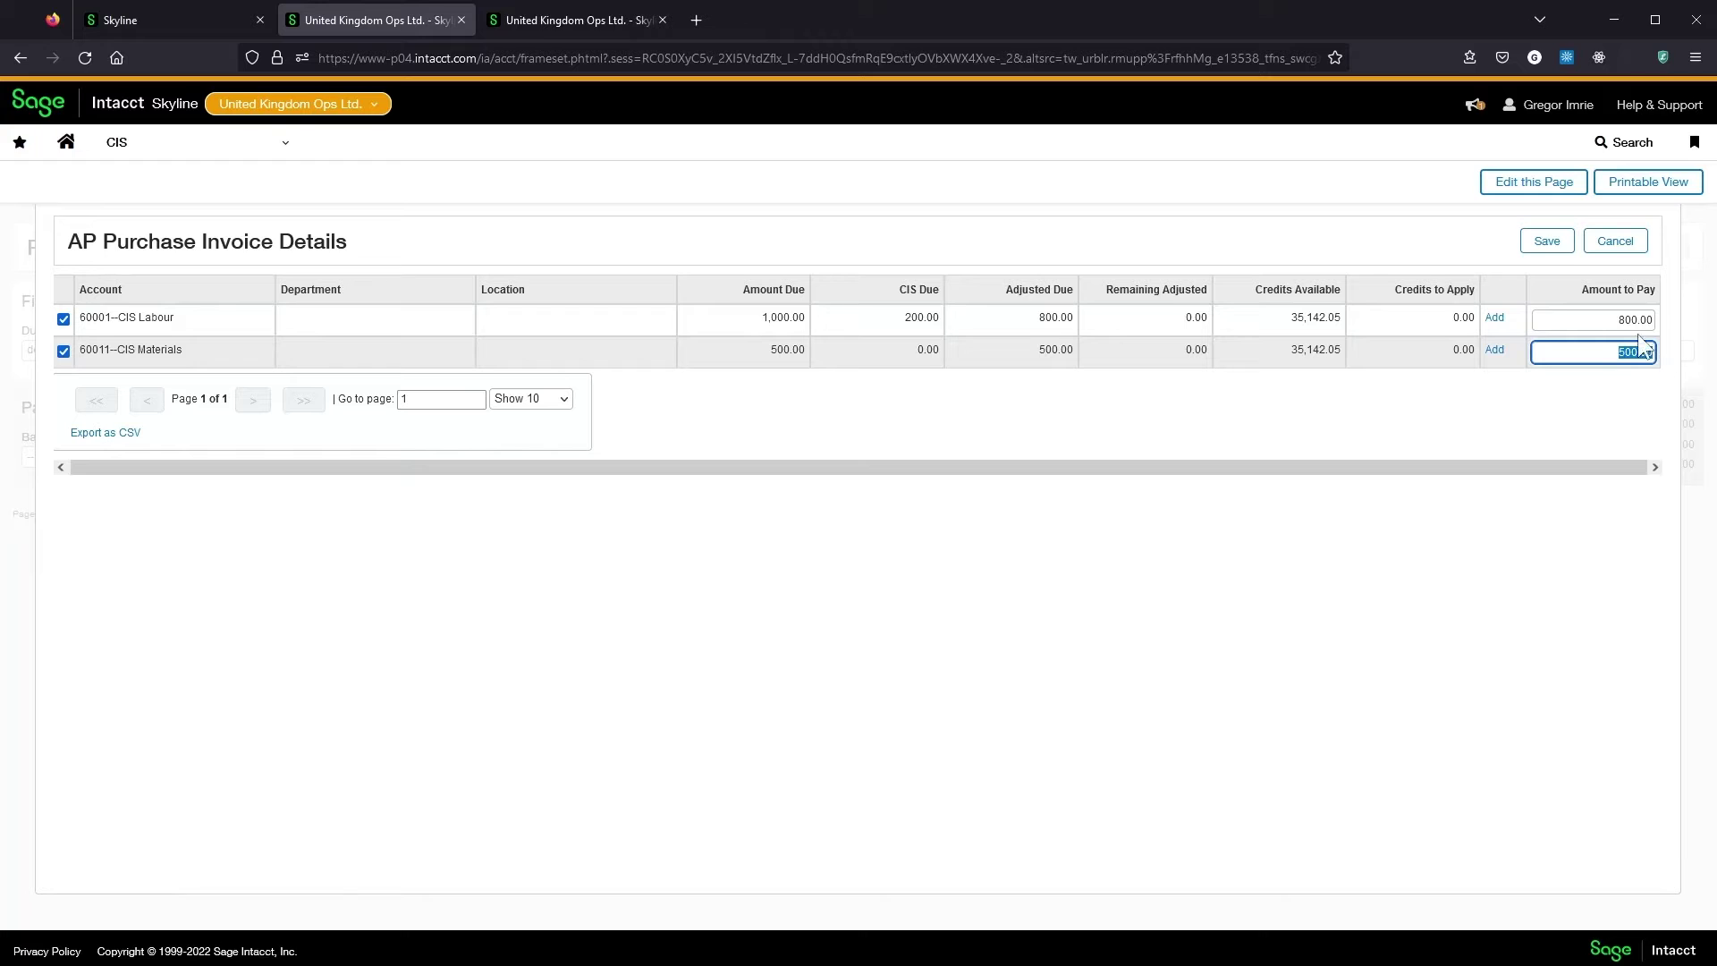
pyautogui.click(1546, 243)
# Step: Pay from bank account 550 with Cash as the payment method
pyautogui.click(131, 457)
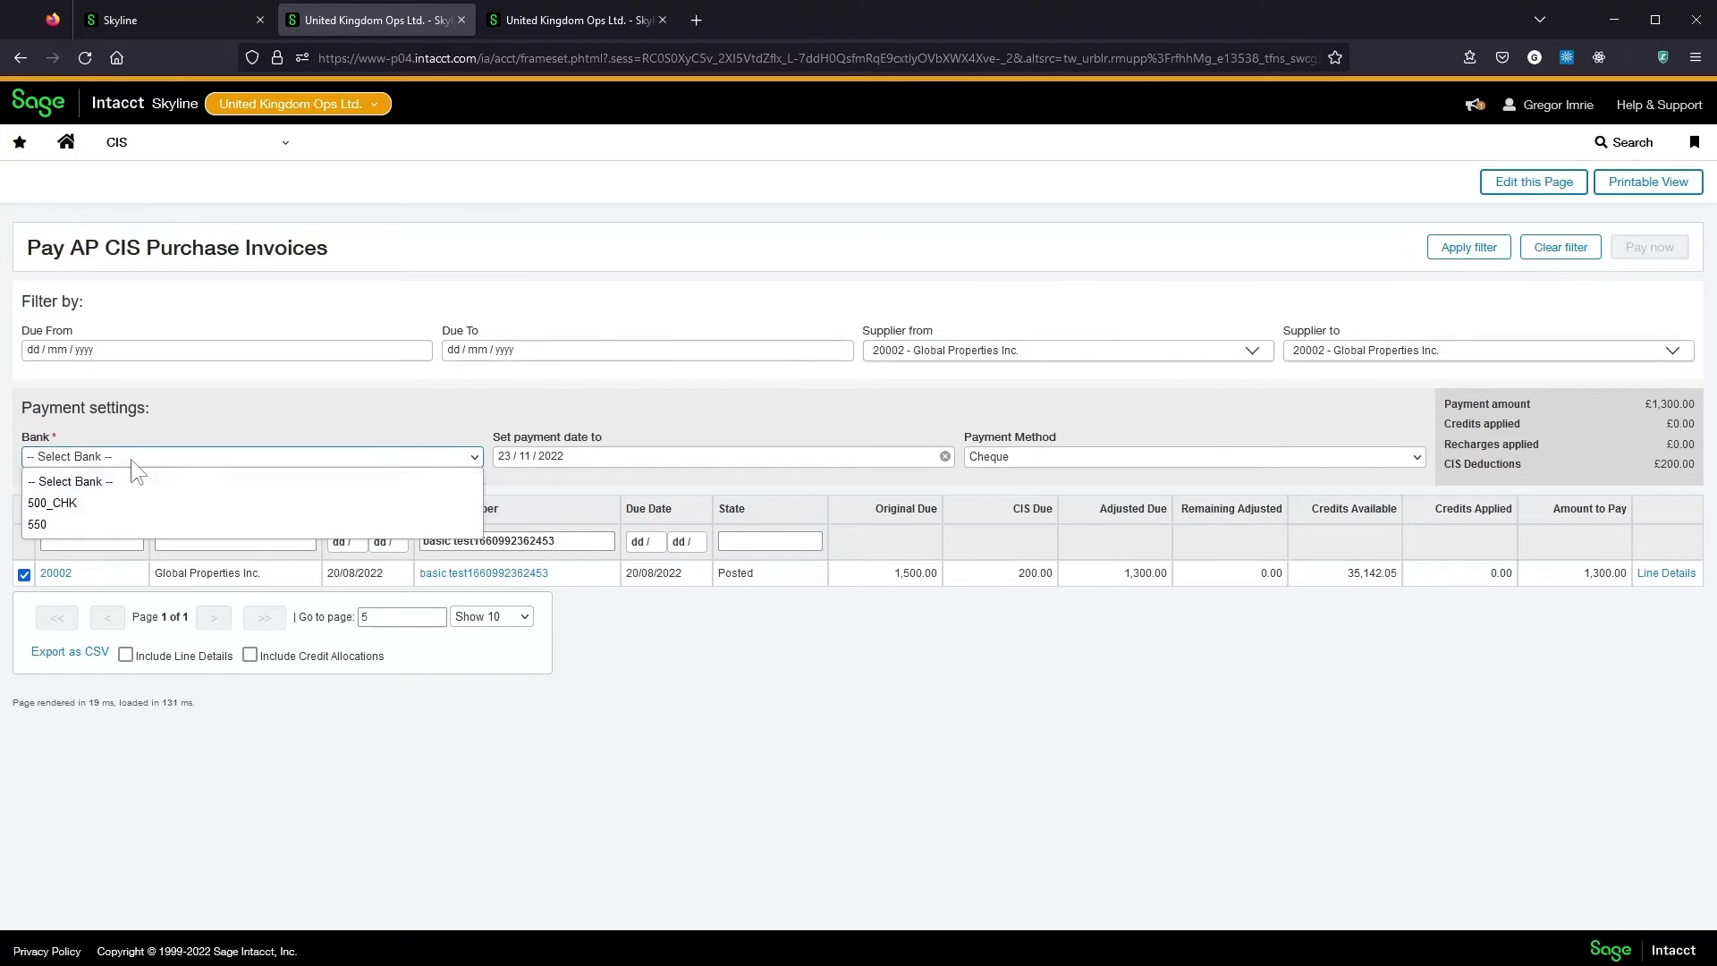
pyautogui.click(50, 520)
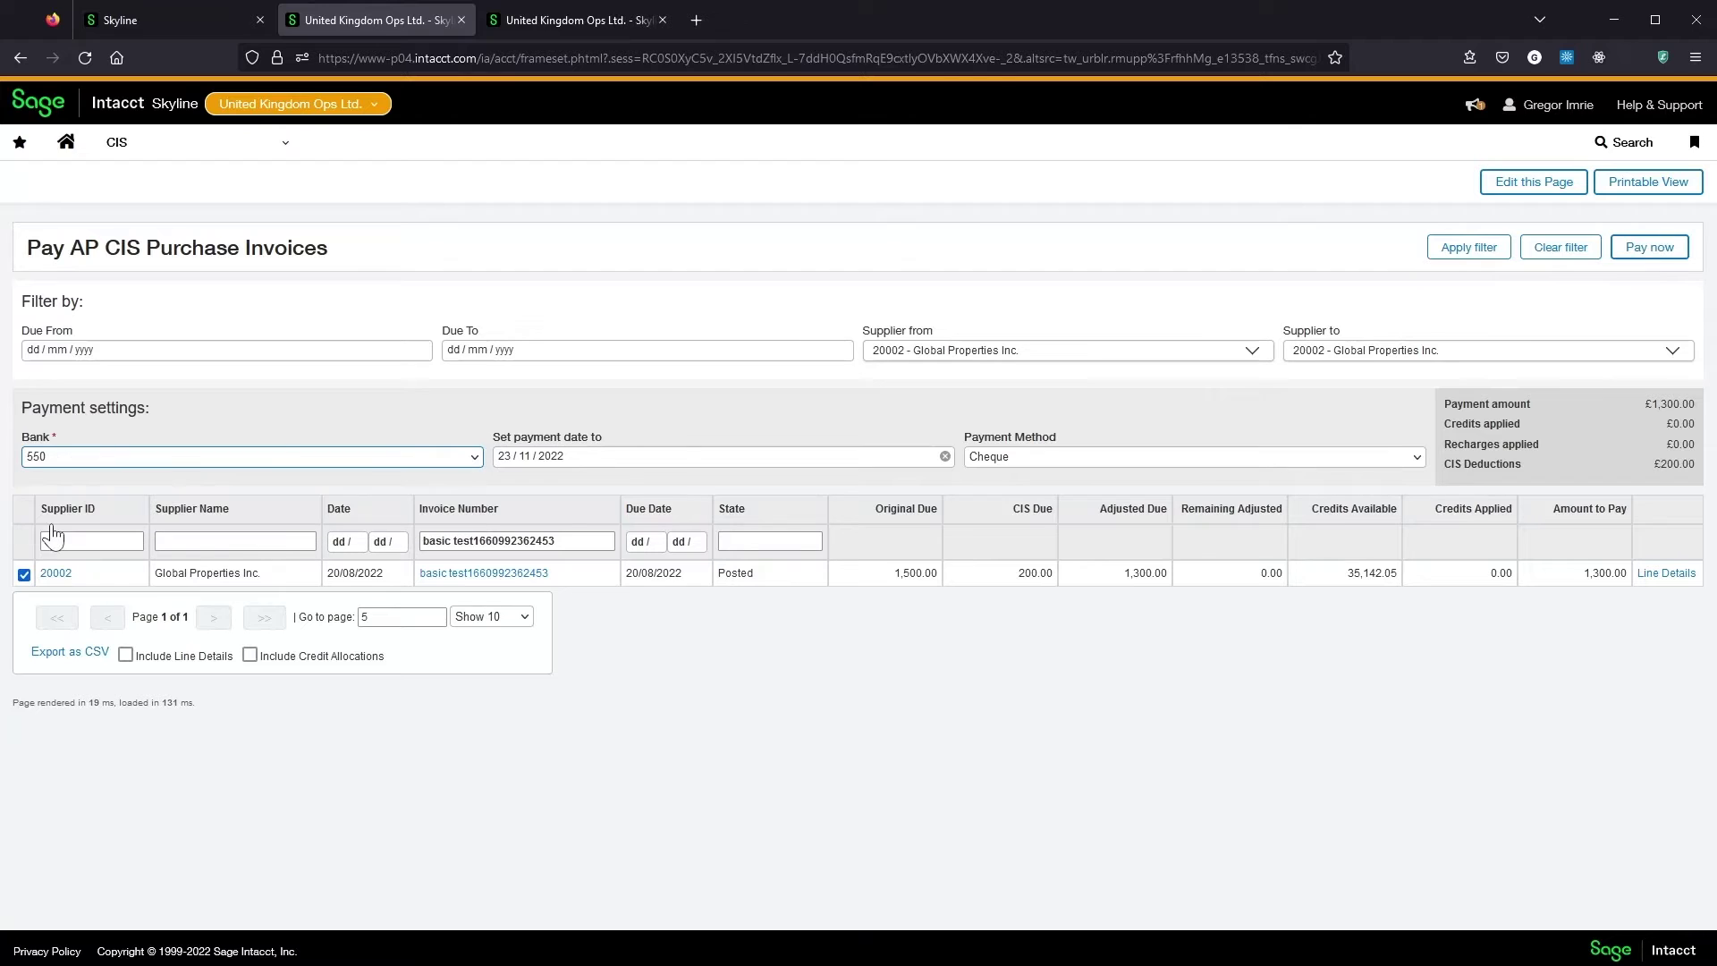
pyautogui.click(1049, 454)
pyautogui.click(996, 545)
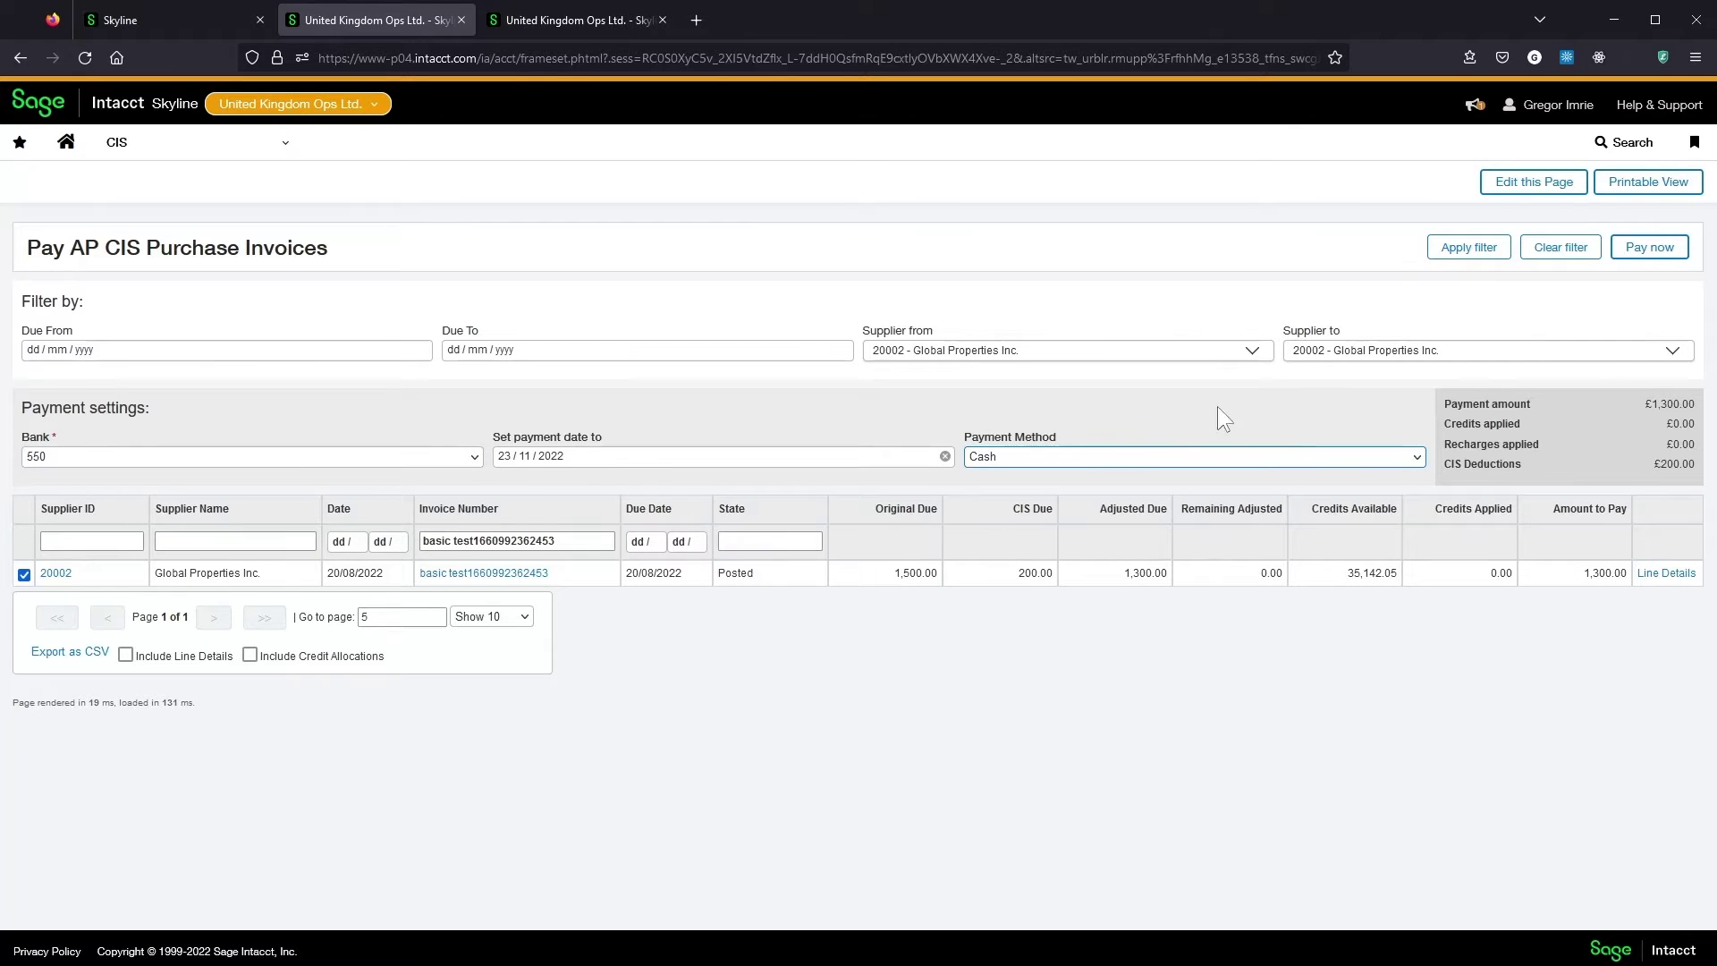
# Step: Pay the ticked invoice, confirming the £1,300 payment with its £200 CIS deduction
pyautogui.click(1654, 248)
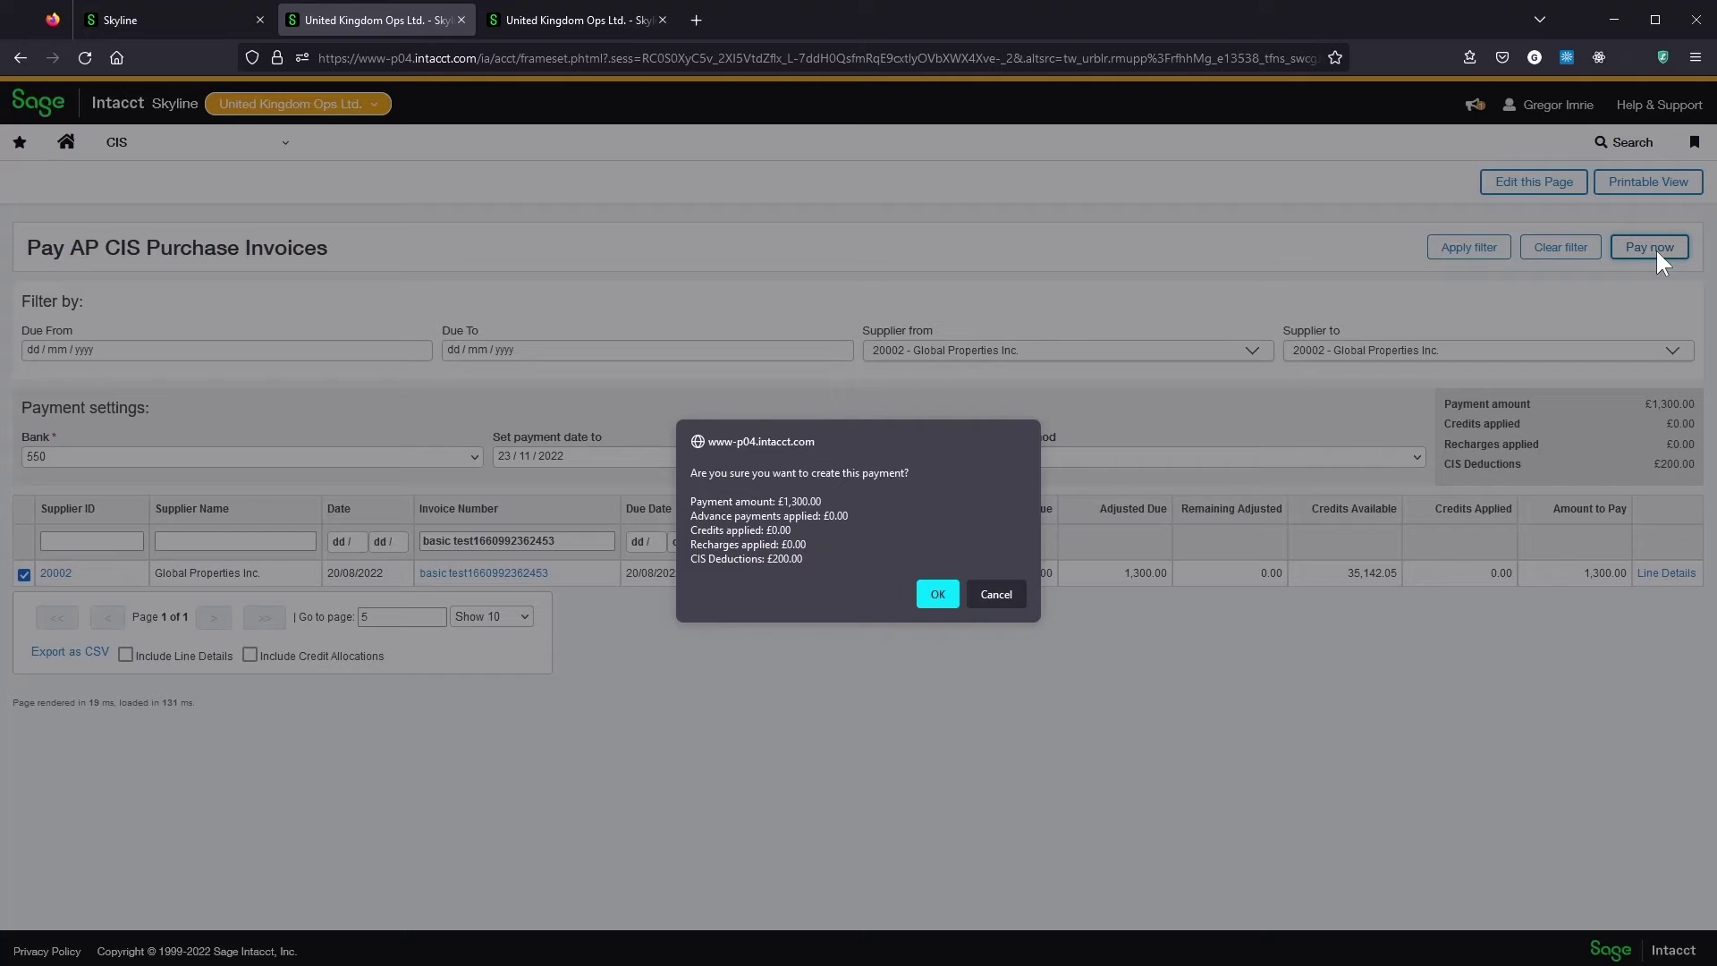
pyautogui.moveTo(690, 499); pyautogui.dragTo(823, 558)
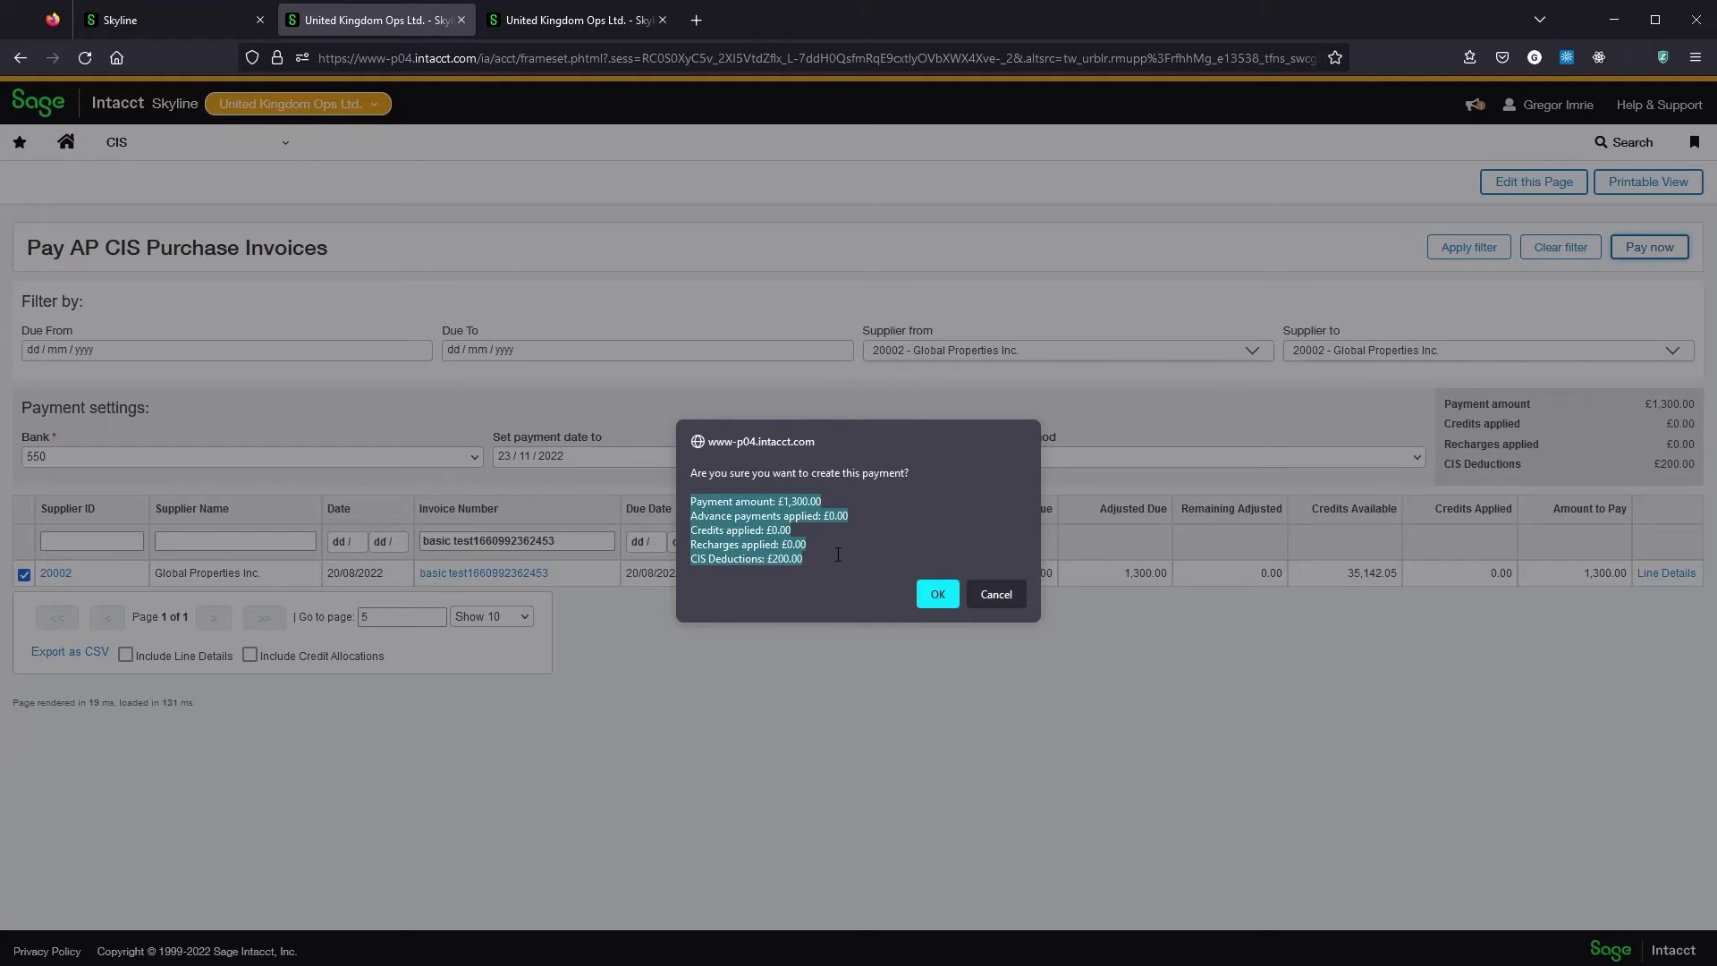
pyautogui.click(823, 555)
pyautogui.click(937, 595)
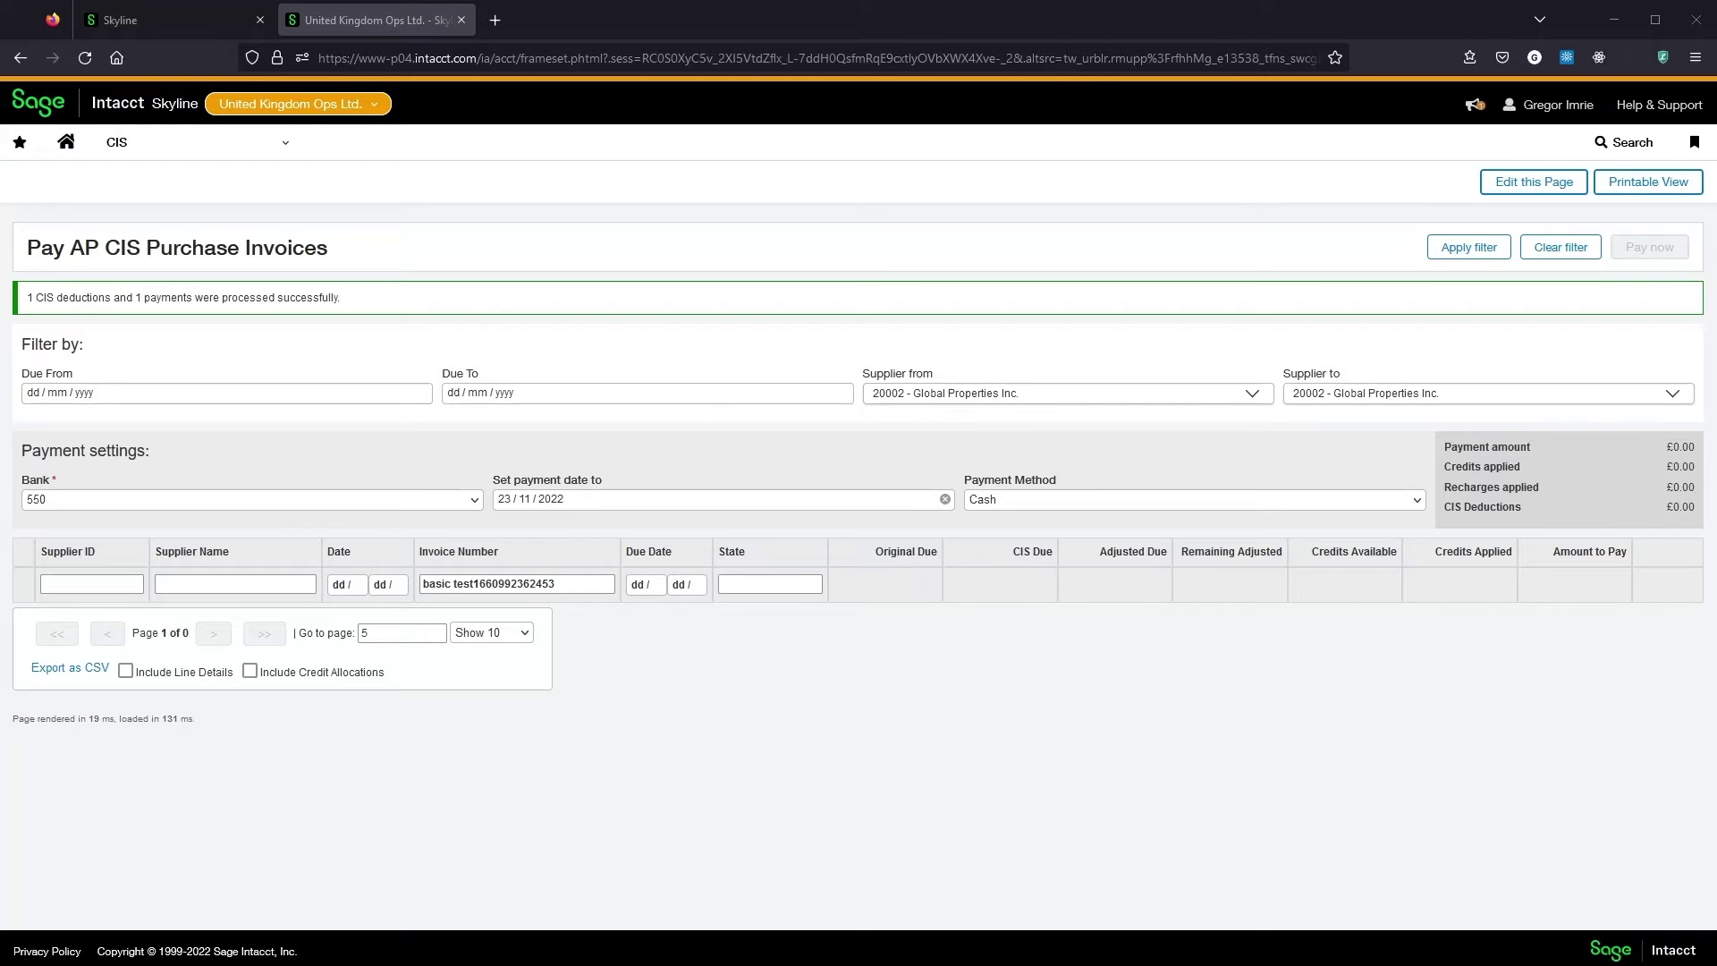
# Step: Filter AP purchase invoices by invoice number and open the Global Properties invoice
pyautogui.click(219, 148)
pyautogui.moveTo(203, 288)
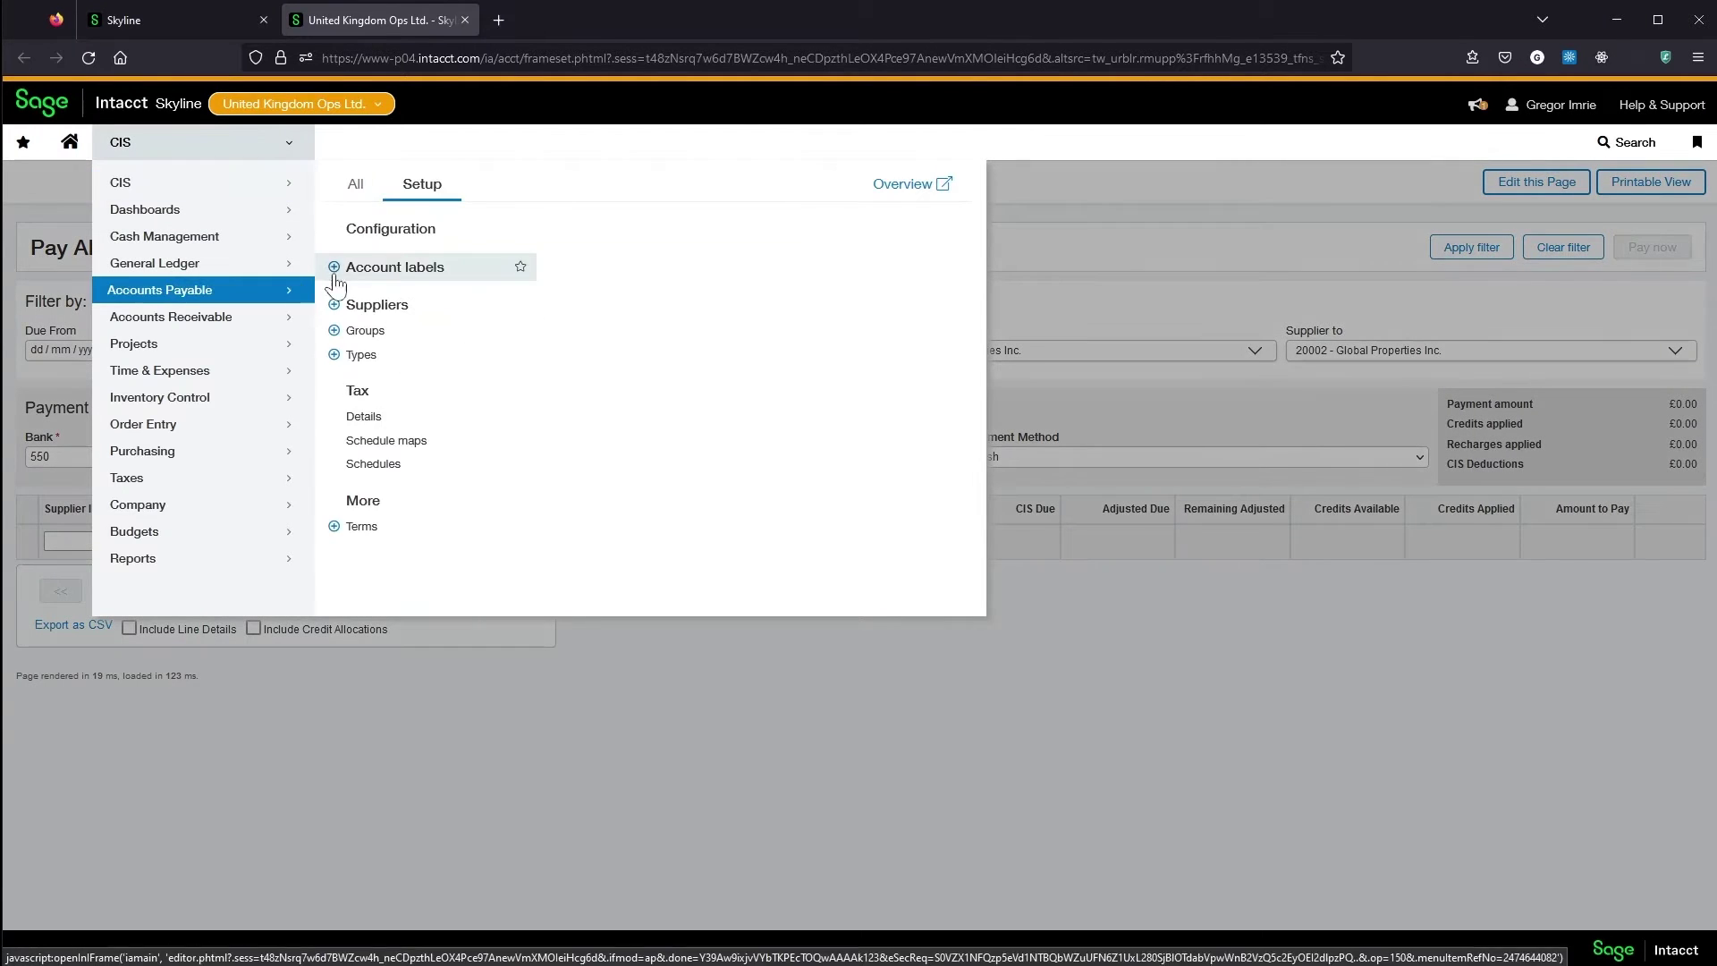
pyautogui.click(356, 183)
pyautogui.click(408, 268)
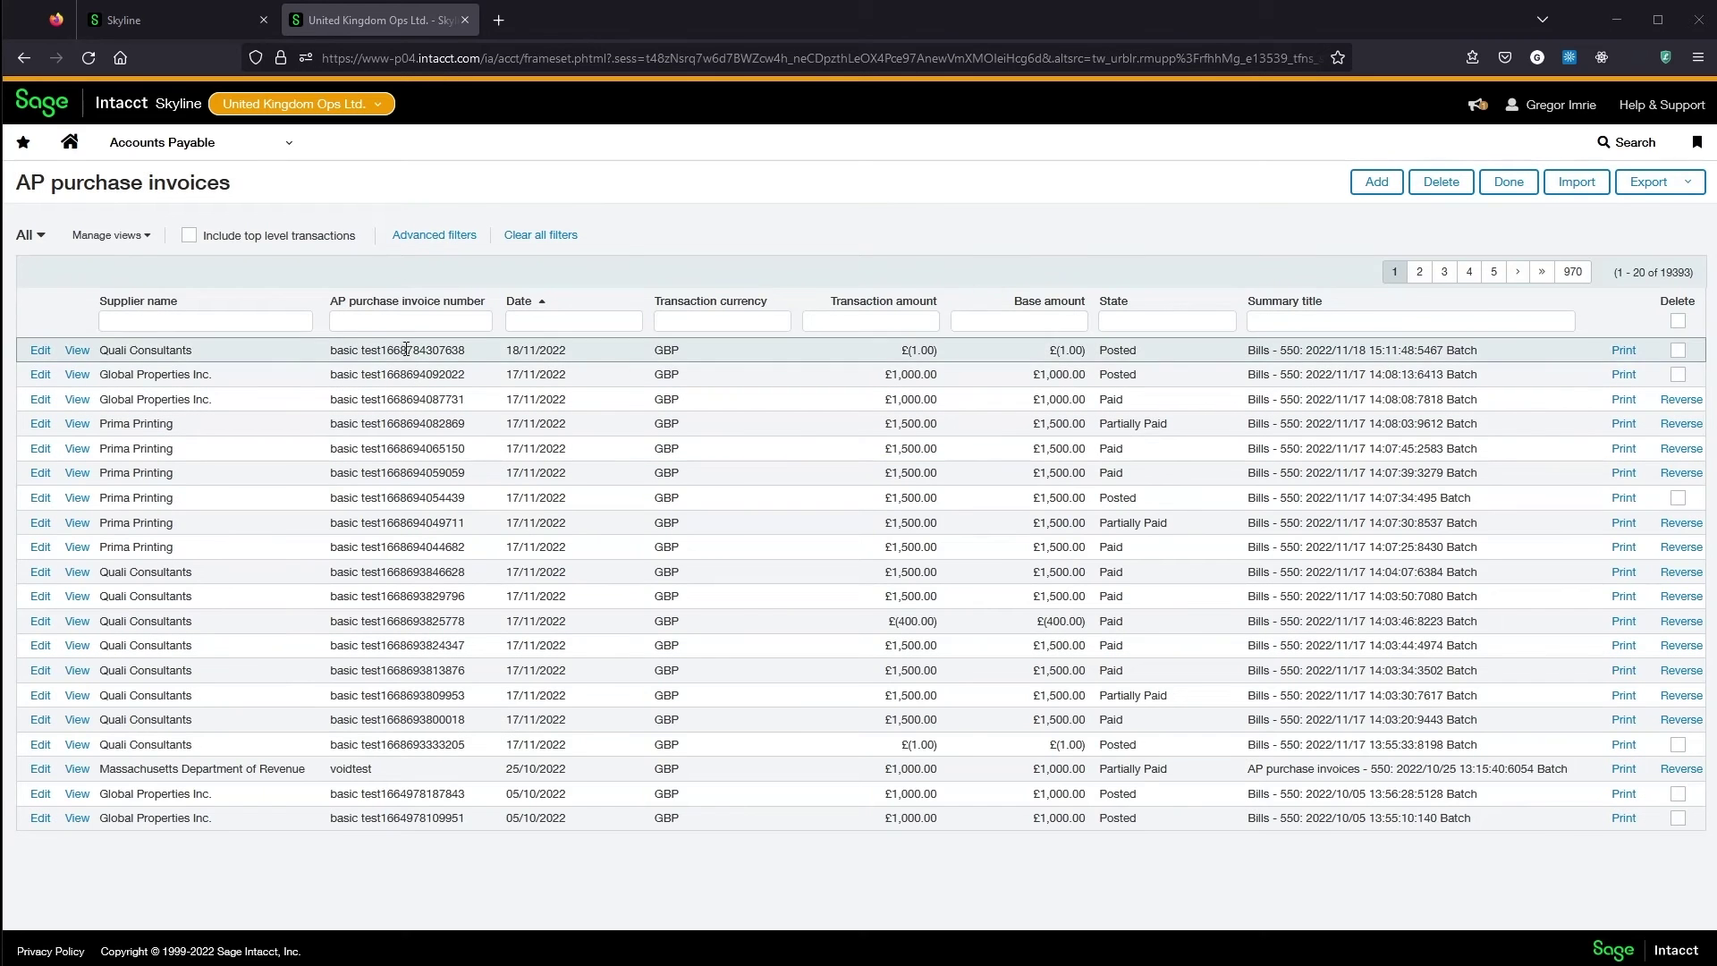
pyautogui.click(424, 320)
pyautogui.hotkey('ctrl', 'v')
pyautogui.press('Return')
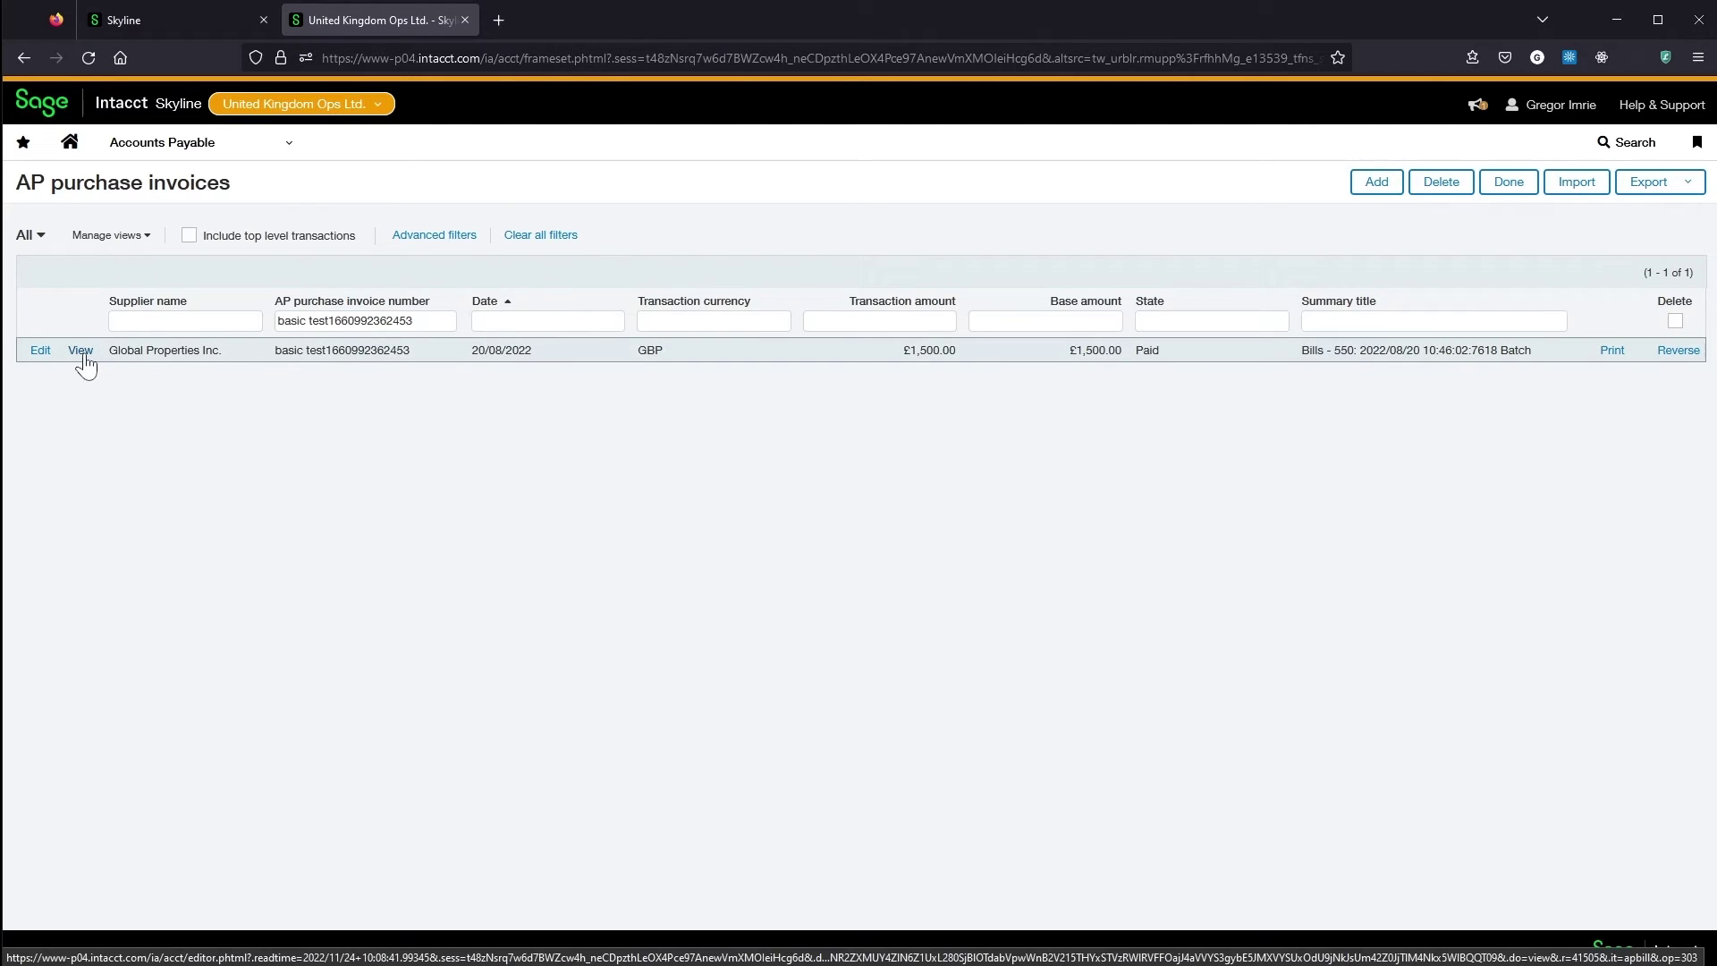
pyautogui.click(82, 355)
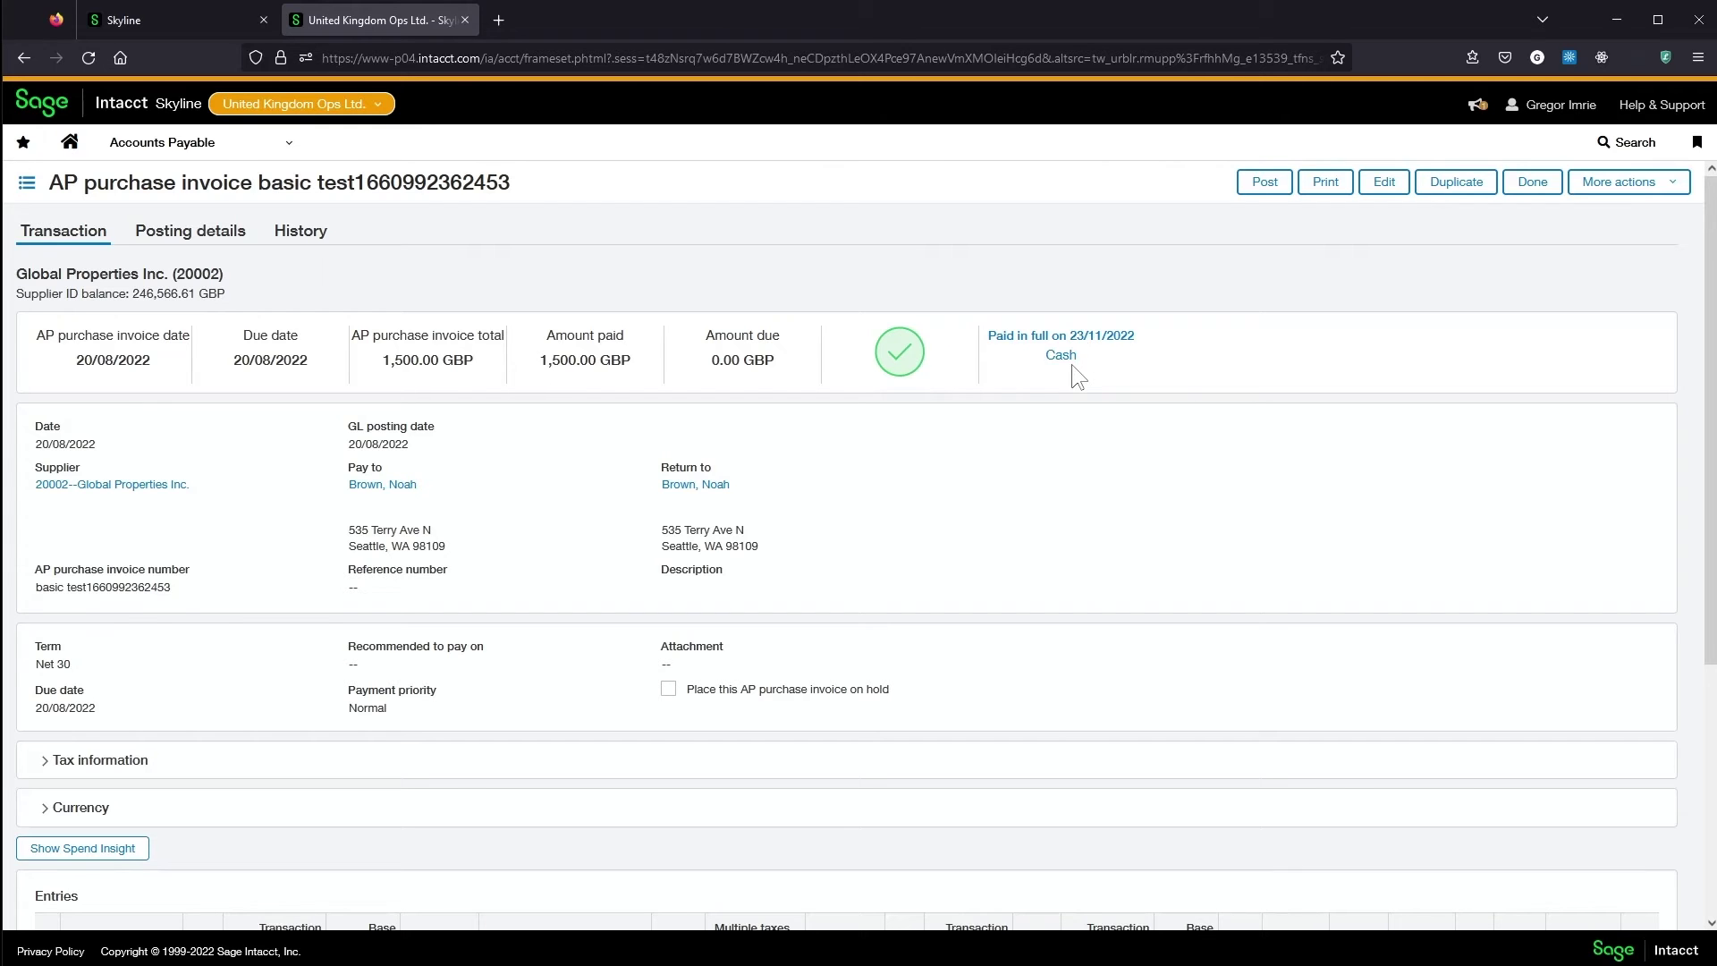
# Step: Open the cash payment register at full width, showing the 200.00 APADJ12557 adjustment
pyautogui.click(1064, 356)
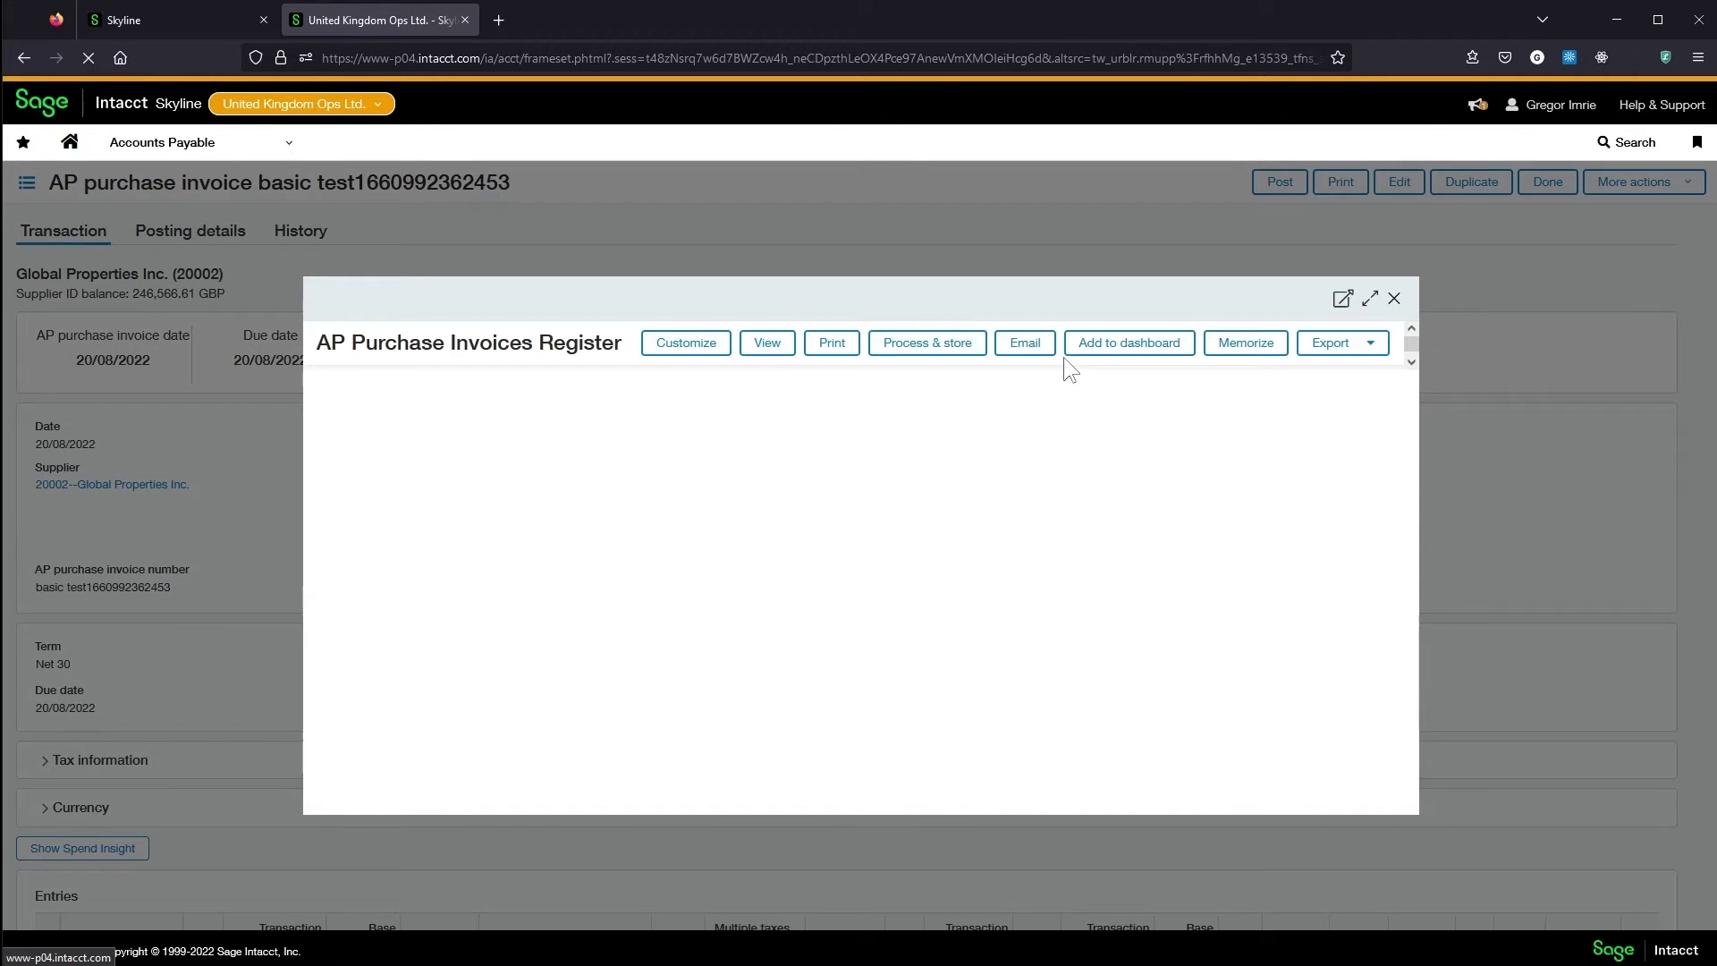
pyautogui.click(1368, 299)
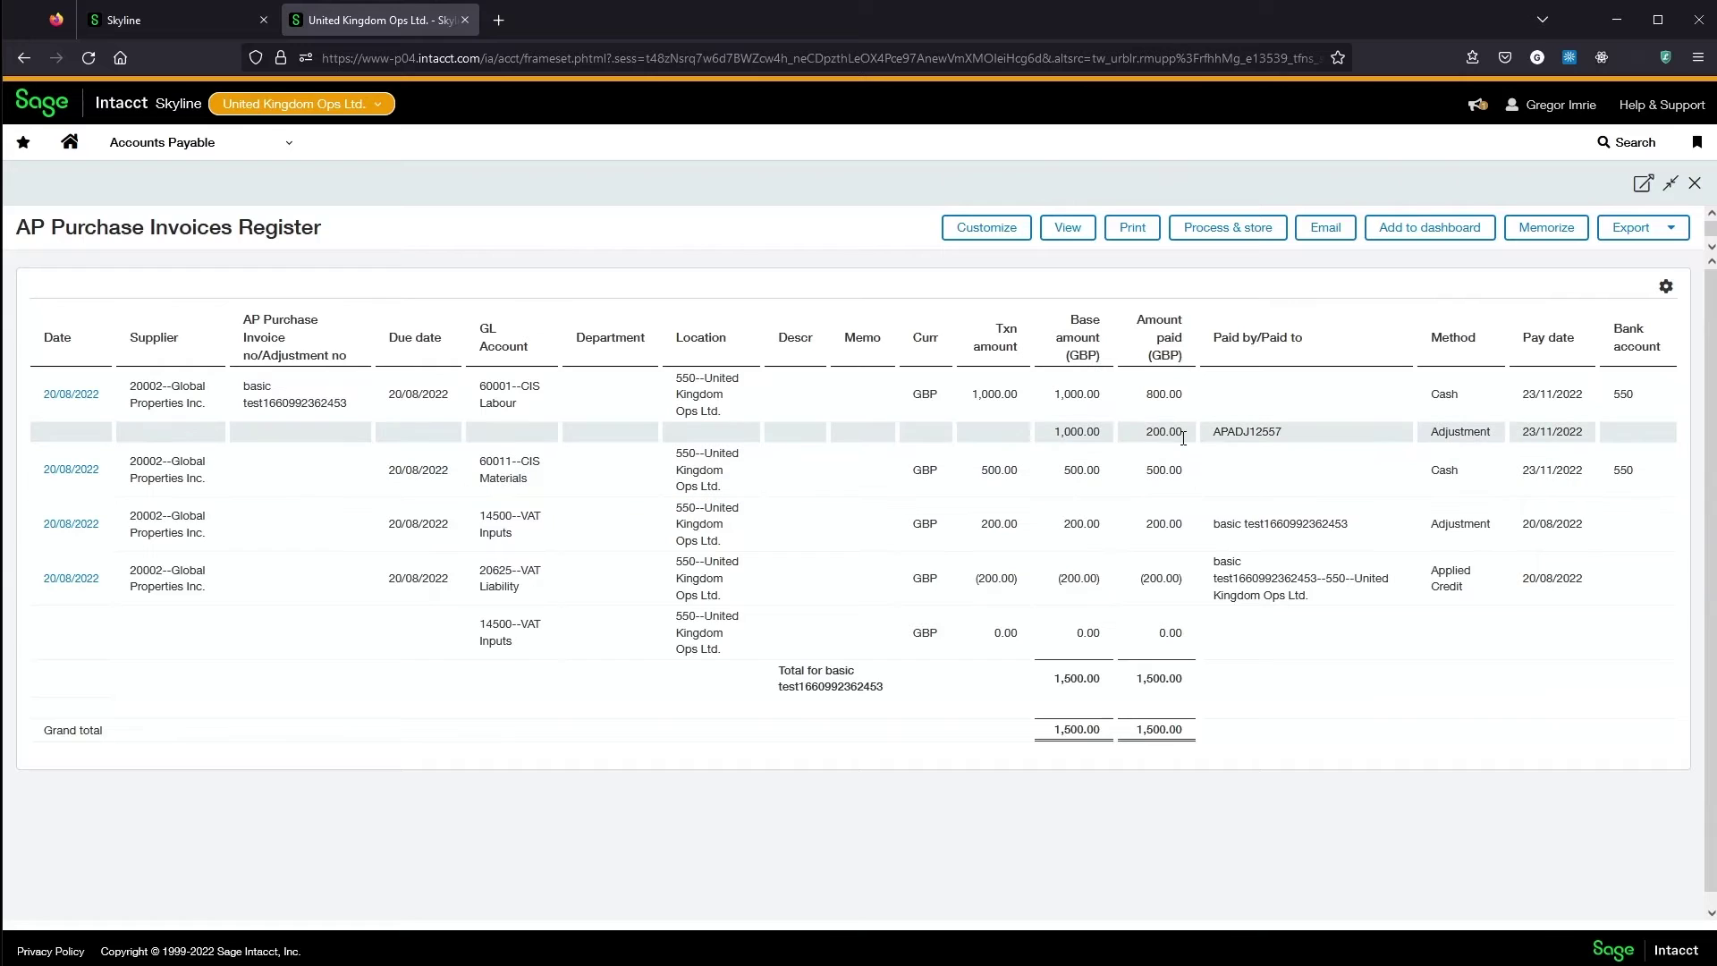
pyautogui.moveTo(1216, 434); pyautogui.dragTo(1307, 445)
pyautogui.hotkey('ctrl', 'c')
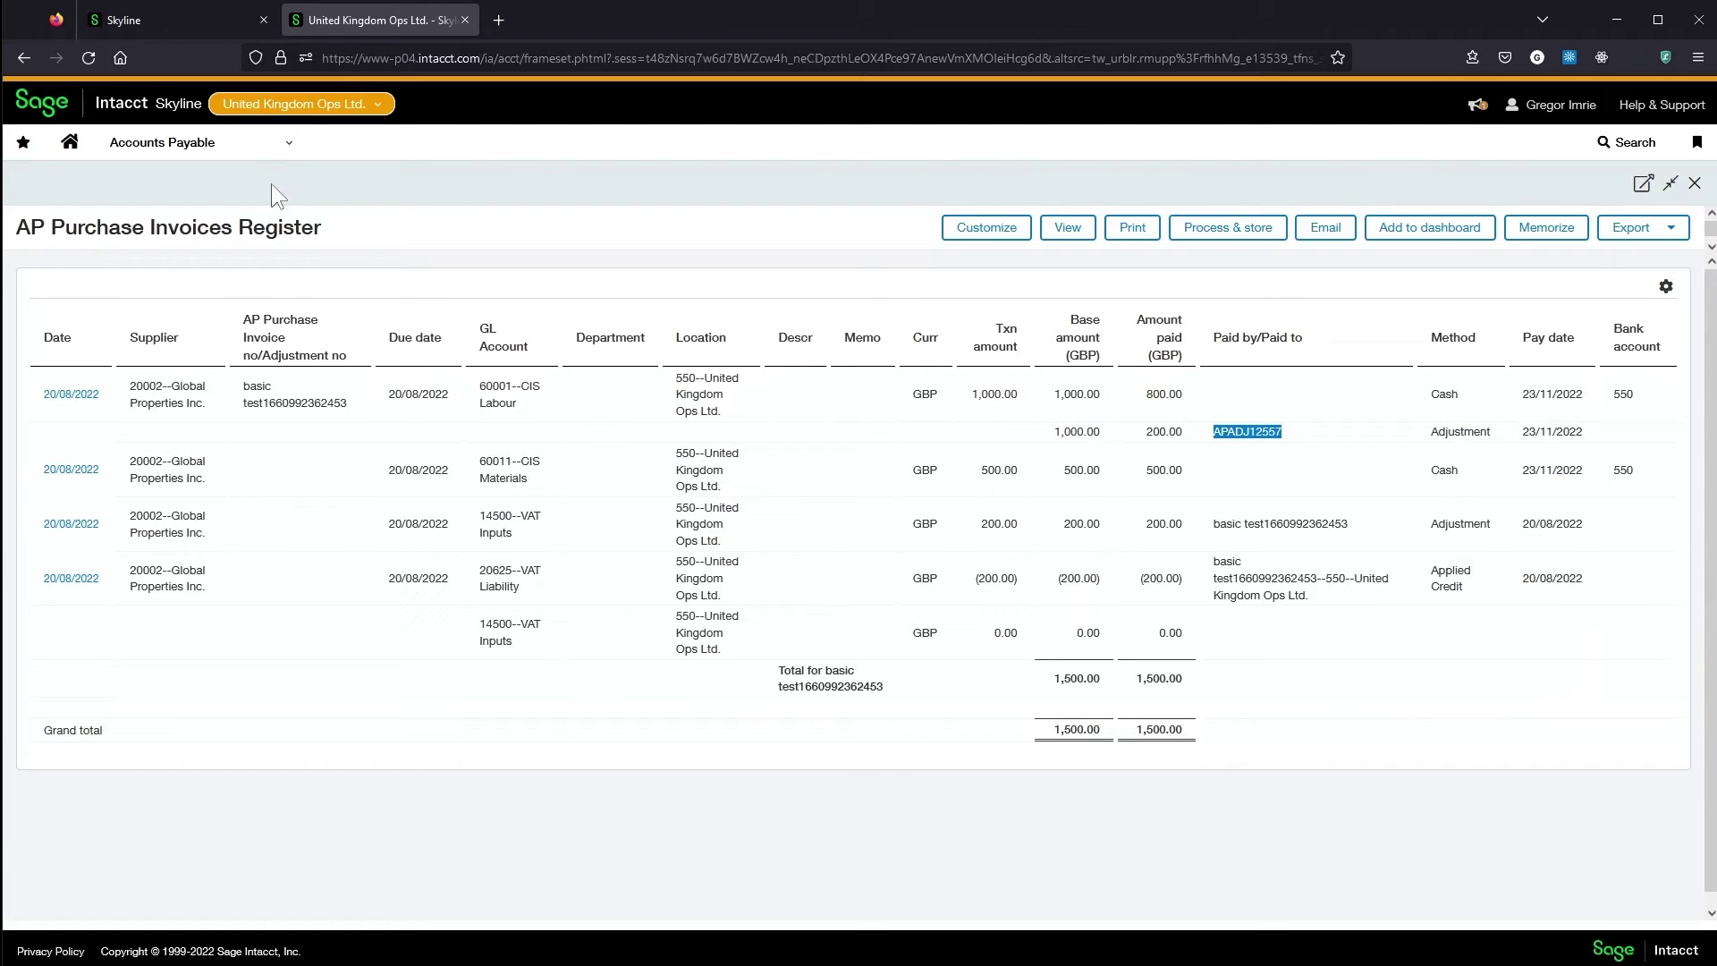
# Step: Filter AP adjustments by number APADJ12557 and open the CIS deduction adjustment
pyautogui.click(266, 154)
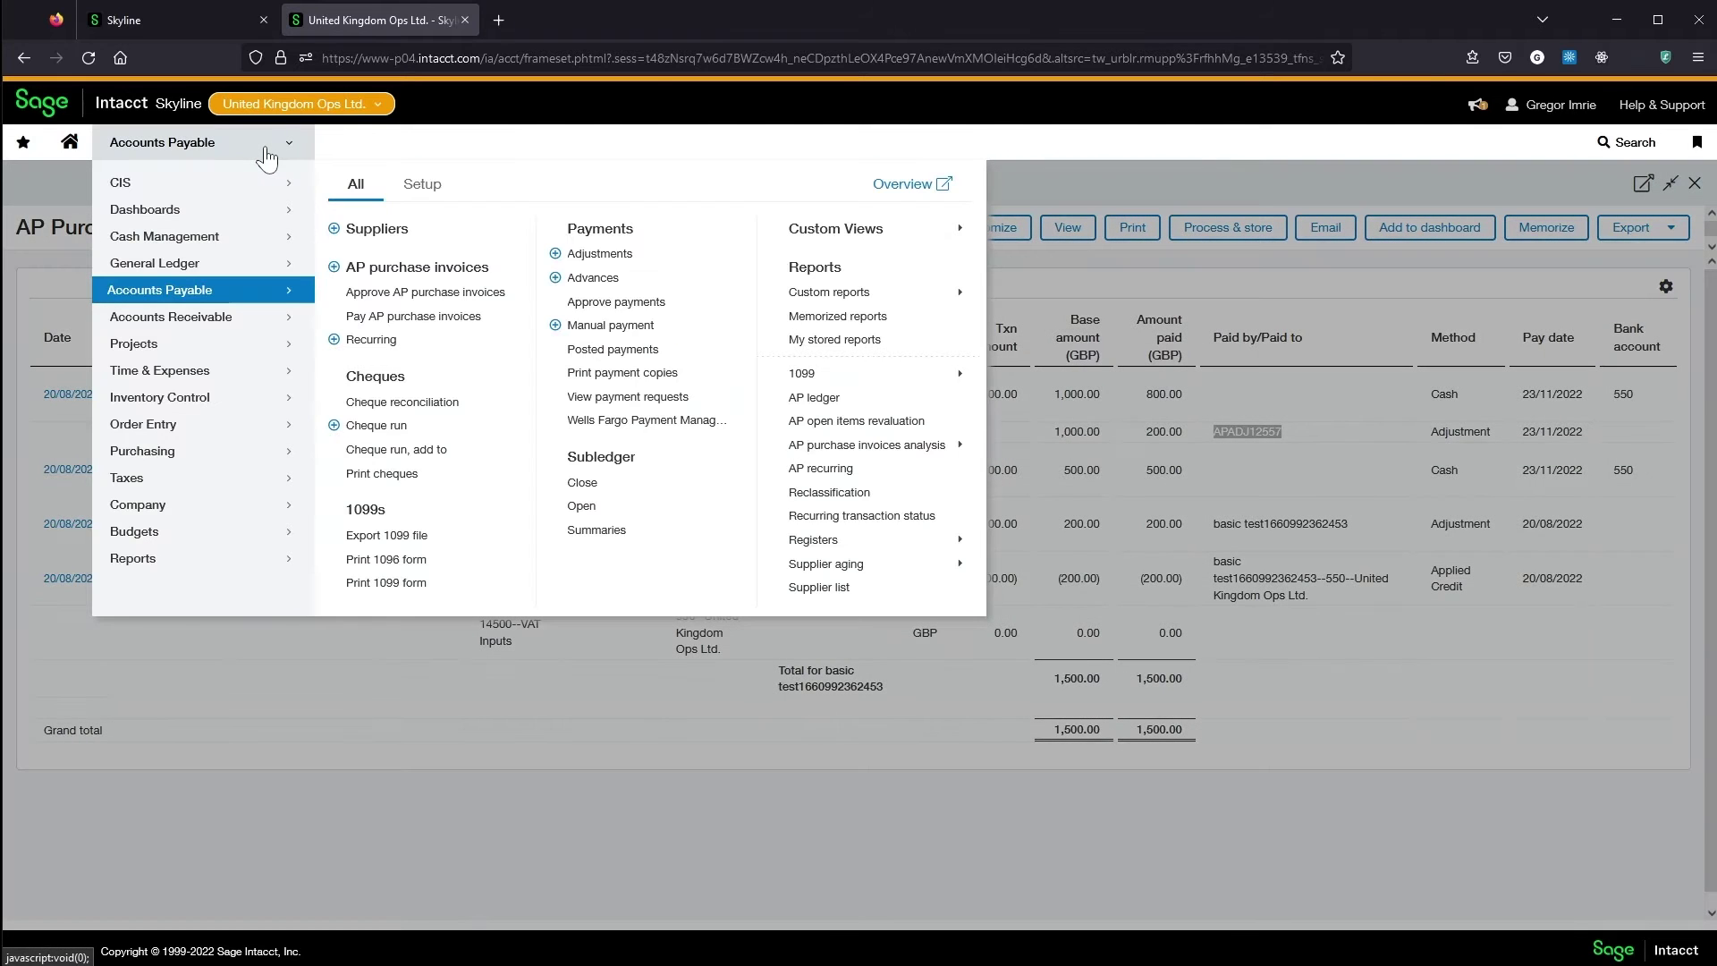
pyautogui.click(608, 254)
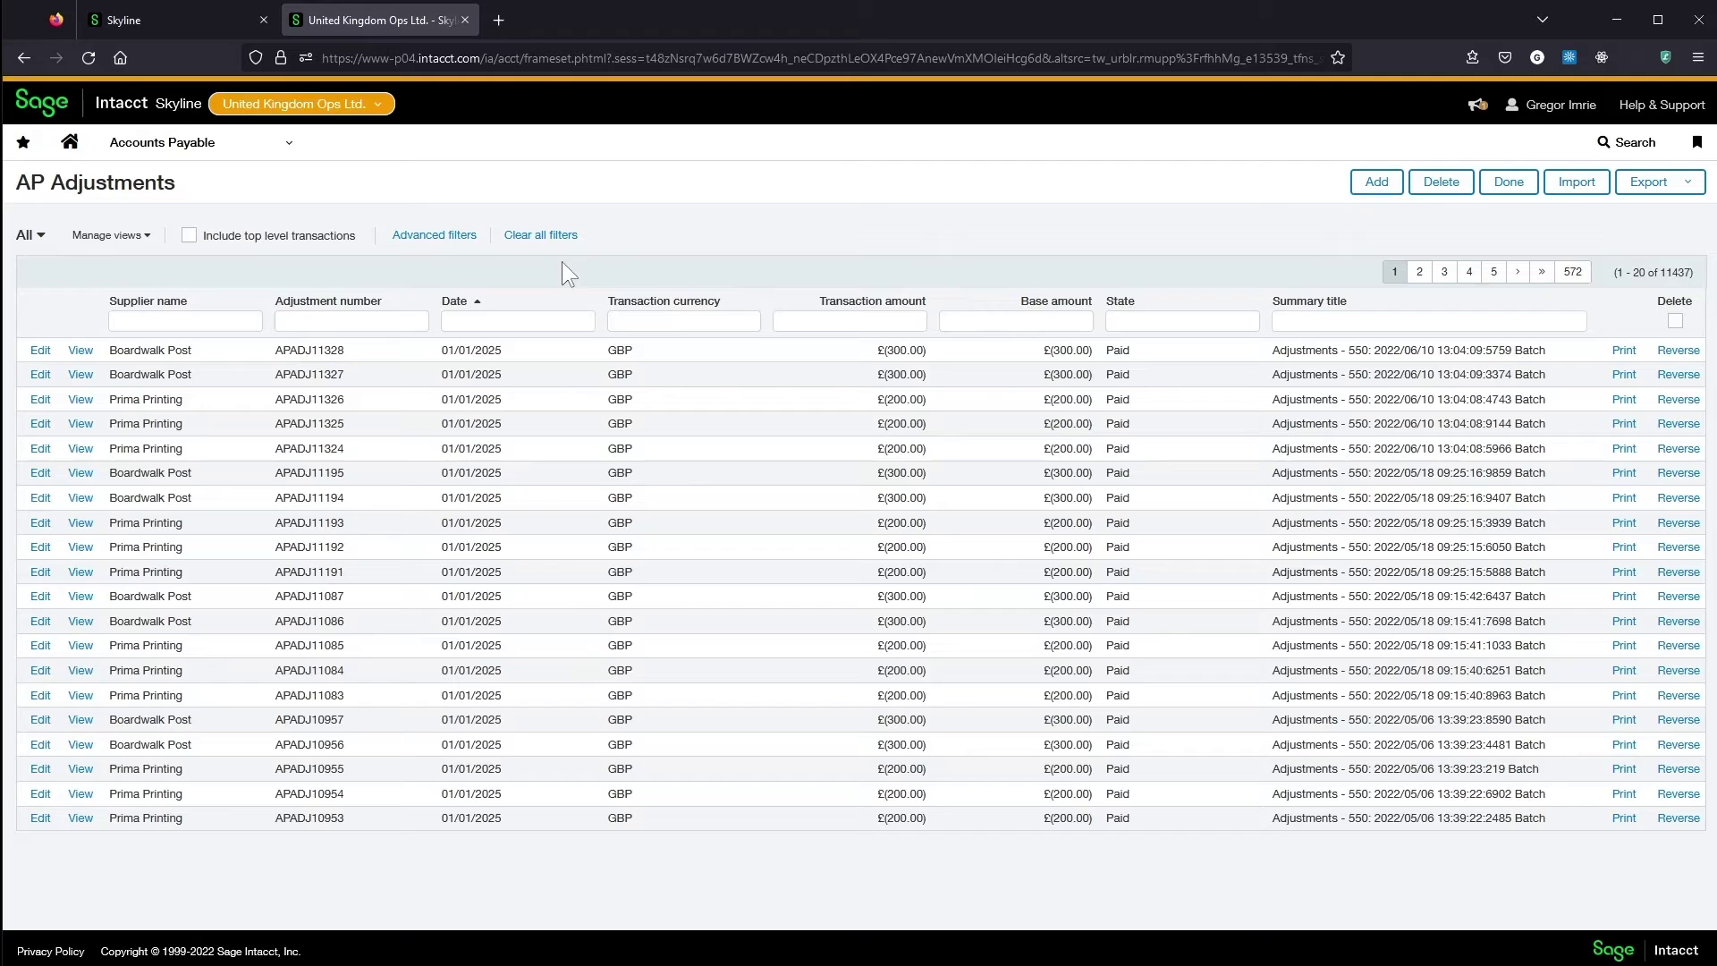
pyautogui.click(347, 320)
pyautogui.hotkey('ctrl', 'v')
pyautogui.press('Return')
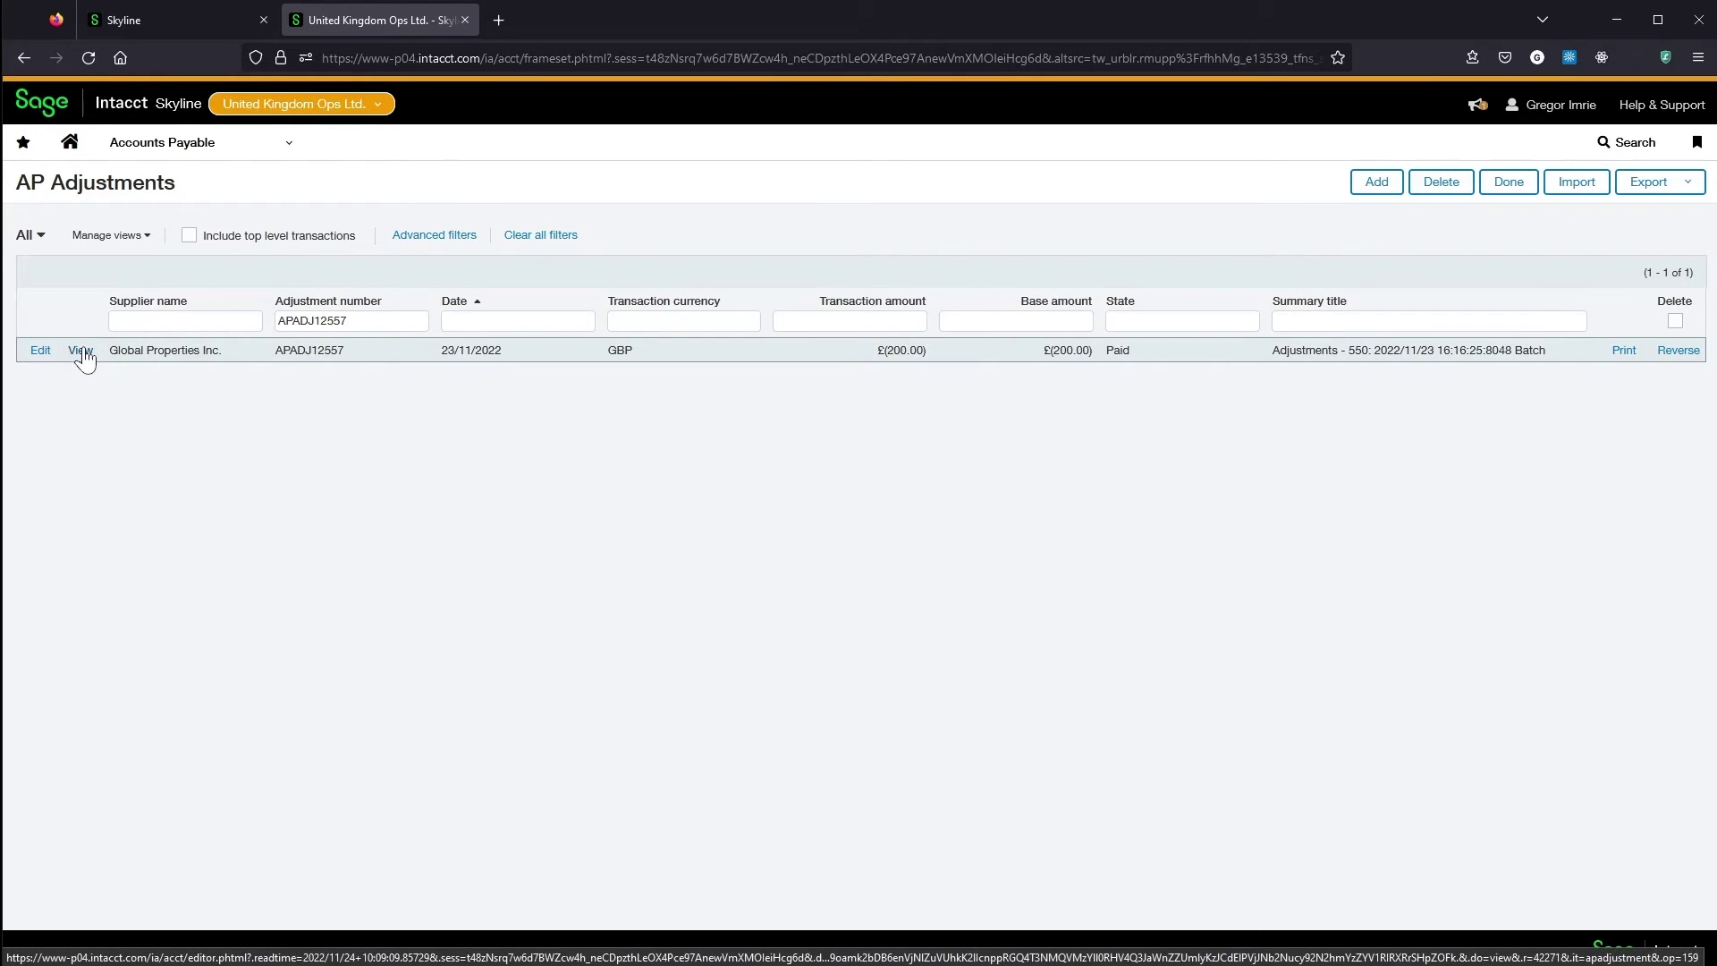
pyautogui.click(82, 353)
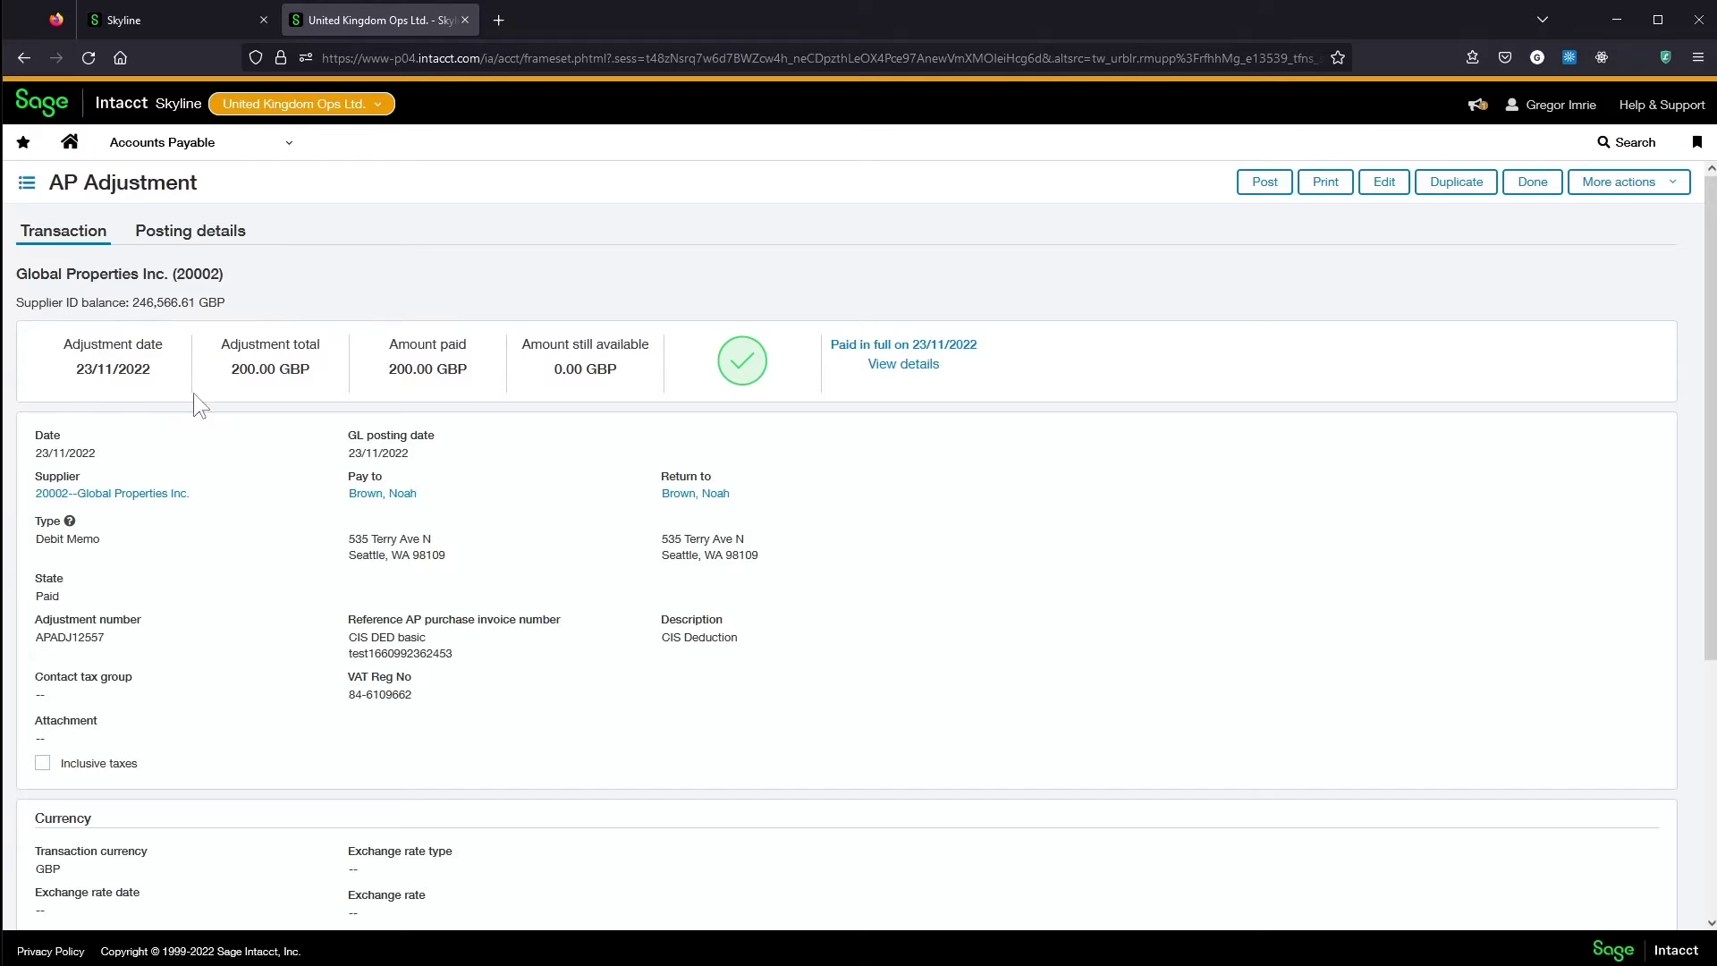
# Step: Review the adjustment's entries, including the 60041--CIS Control account line
pyautogui.moveTo(379, 376); pyautogui.dragTo(467, 369)
pyautogui.moveTo(42, 538); pyautogui.dragTo(116, 538)
pyautogui.scroll(-1, 319, 648)
pyautogui.scroll(-4, 318, 648)
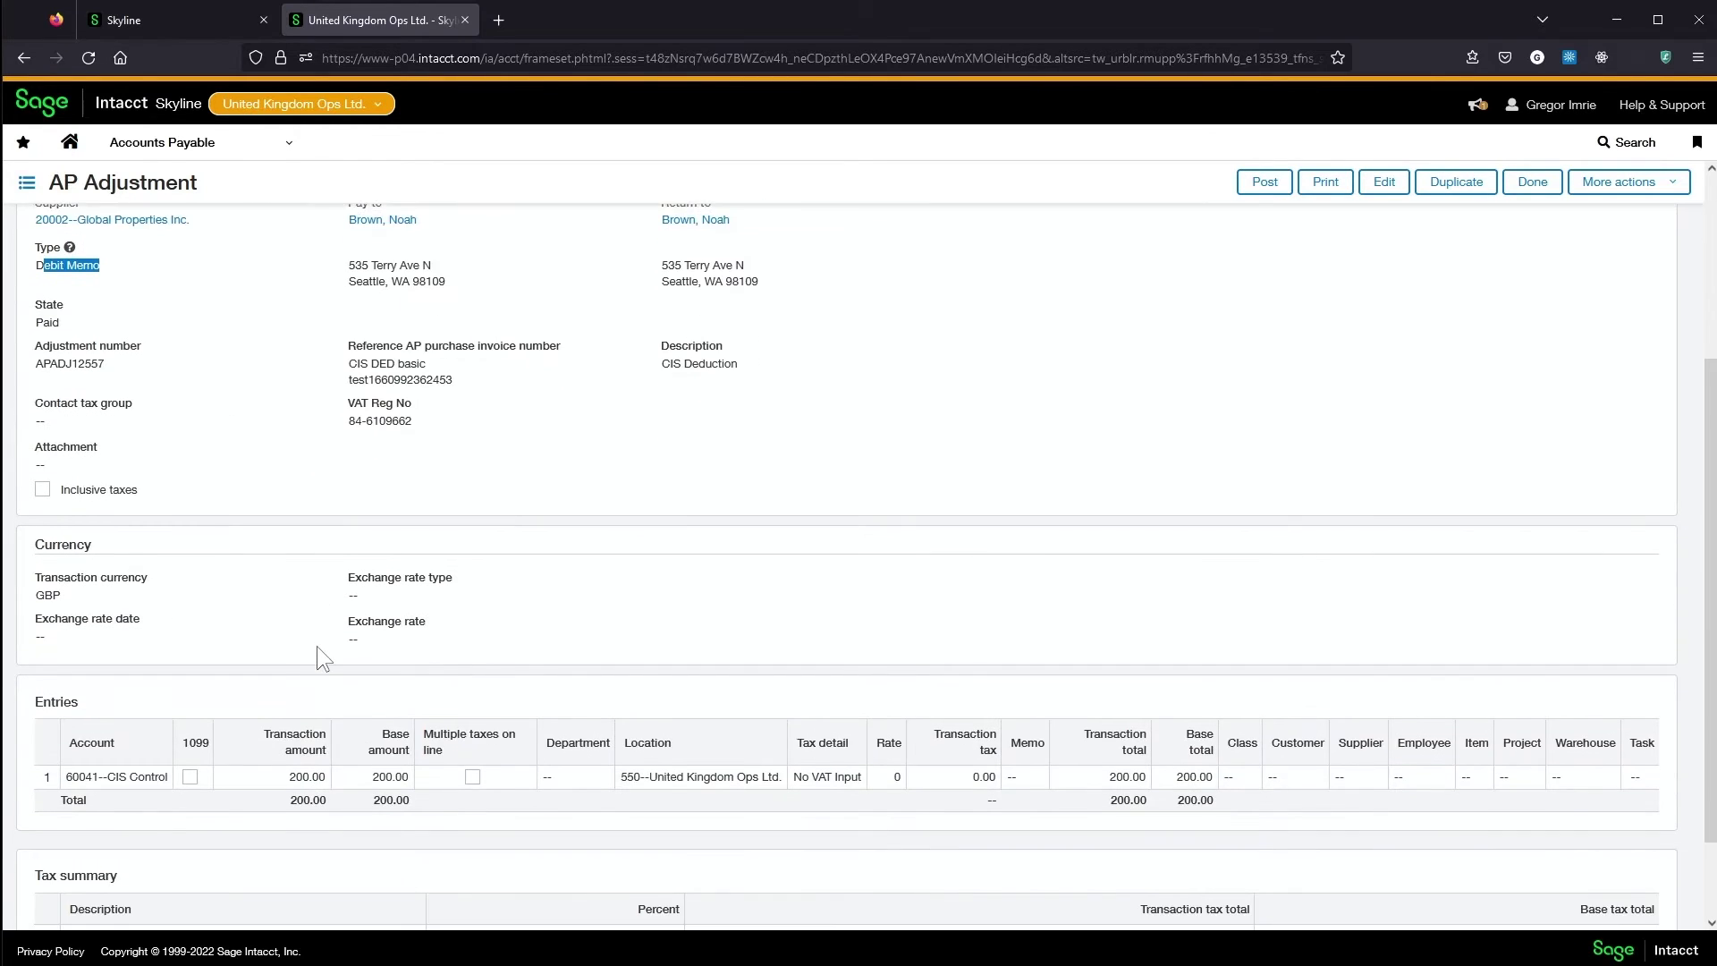
pyautogui.moveTo(73, 687); pyautogui.dragTo(166, 686)
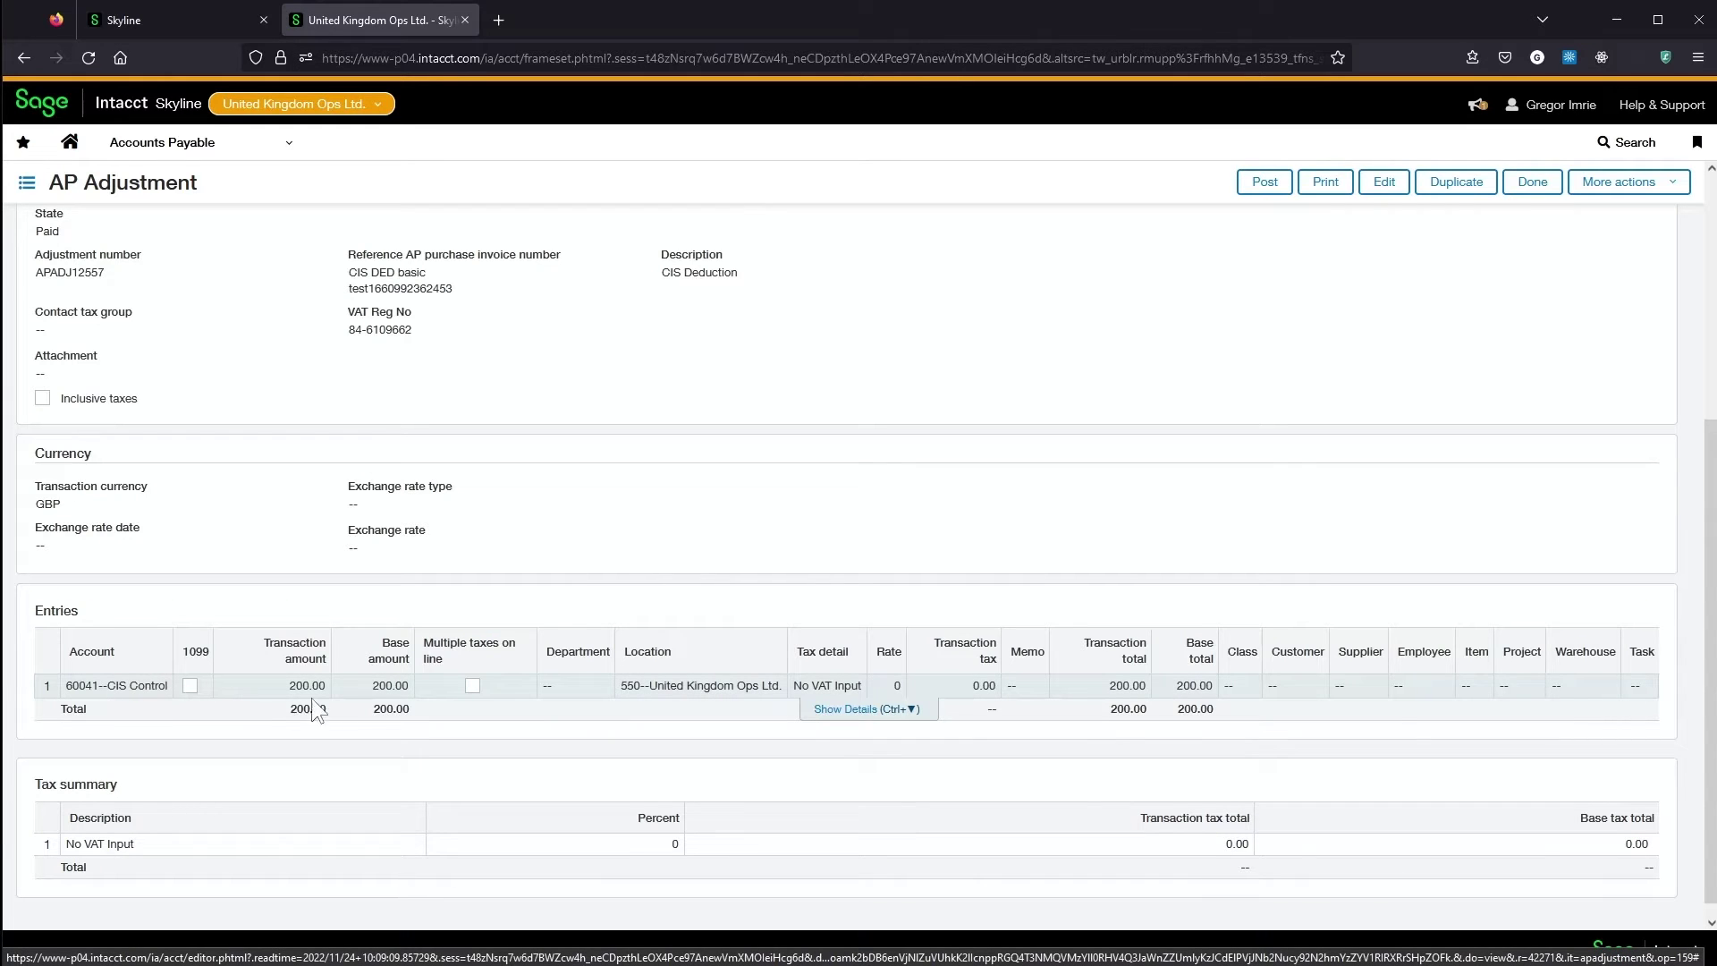
pyautogui.scroll(5, 358, 695)
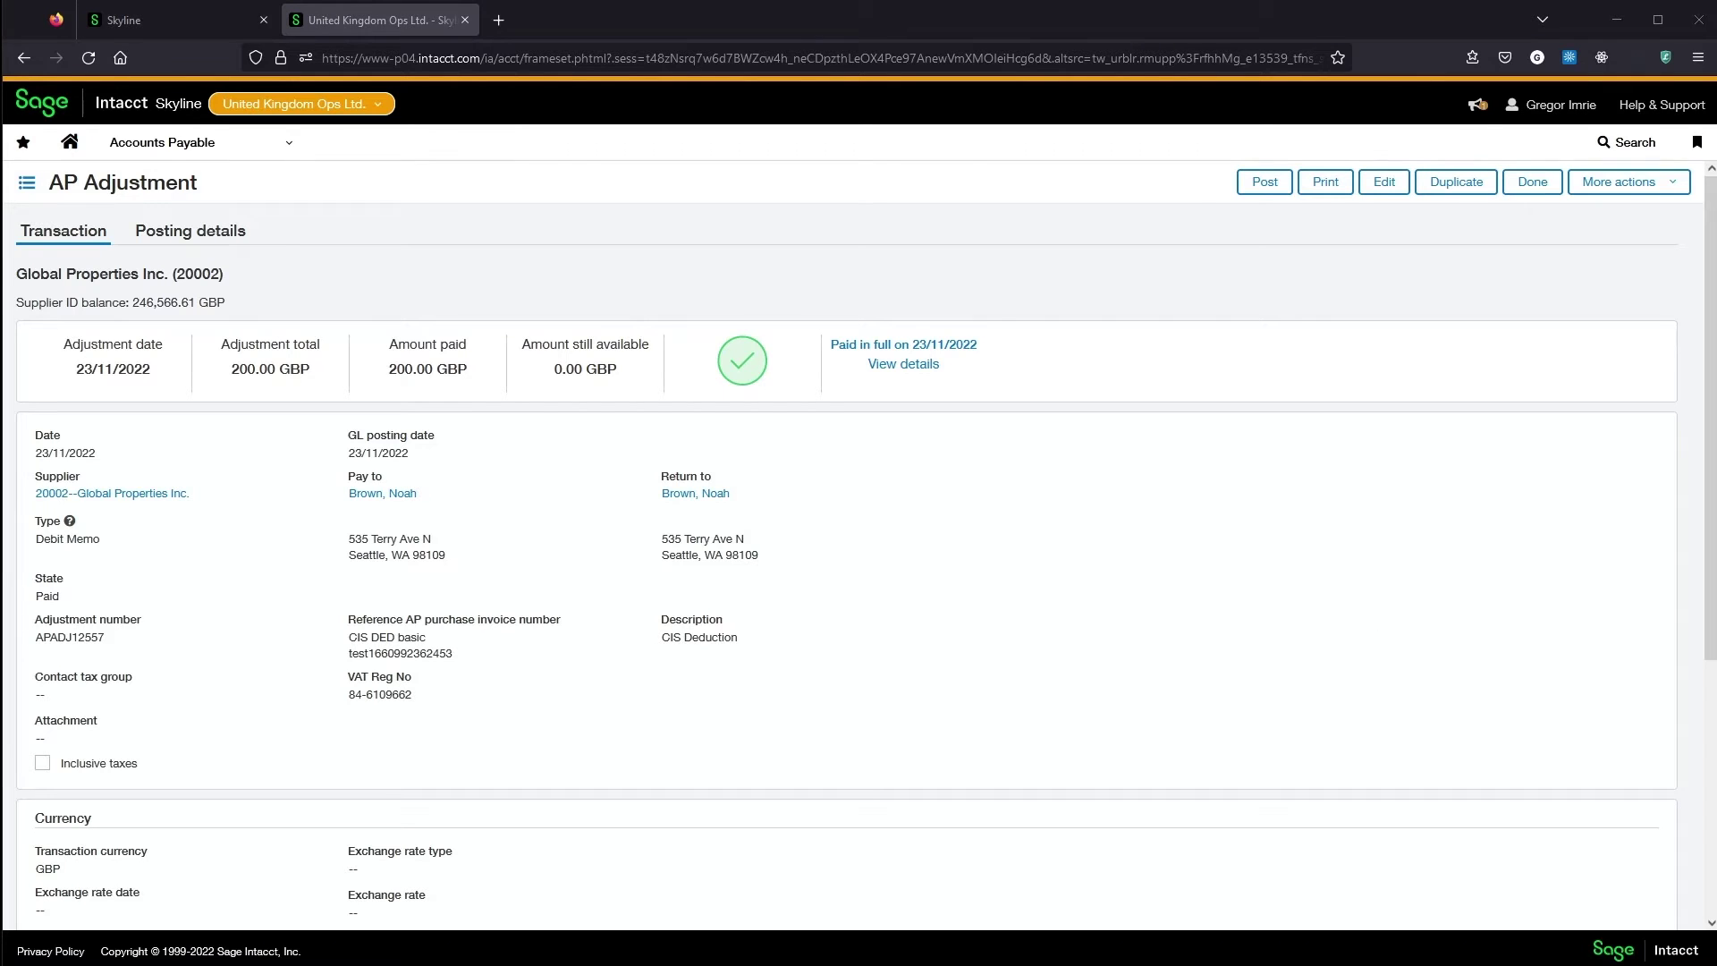
# Step: Filter posted payments by payment date 23/11/2022 and open the Global Properties payment
pyautogui.click(212, 138)
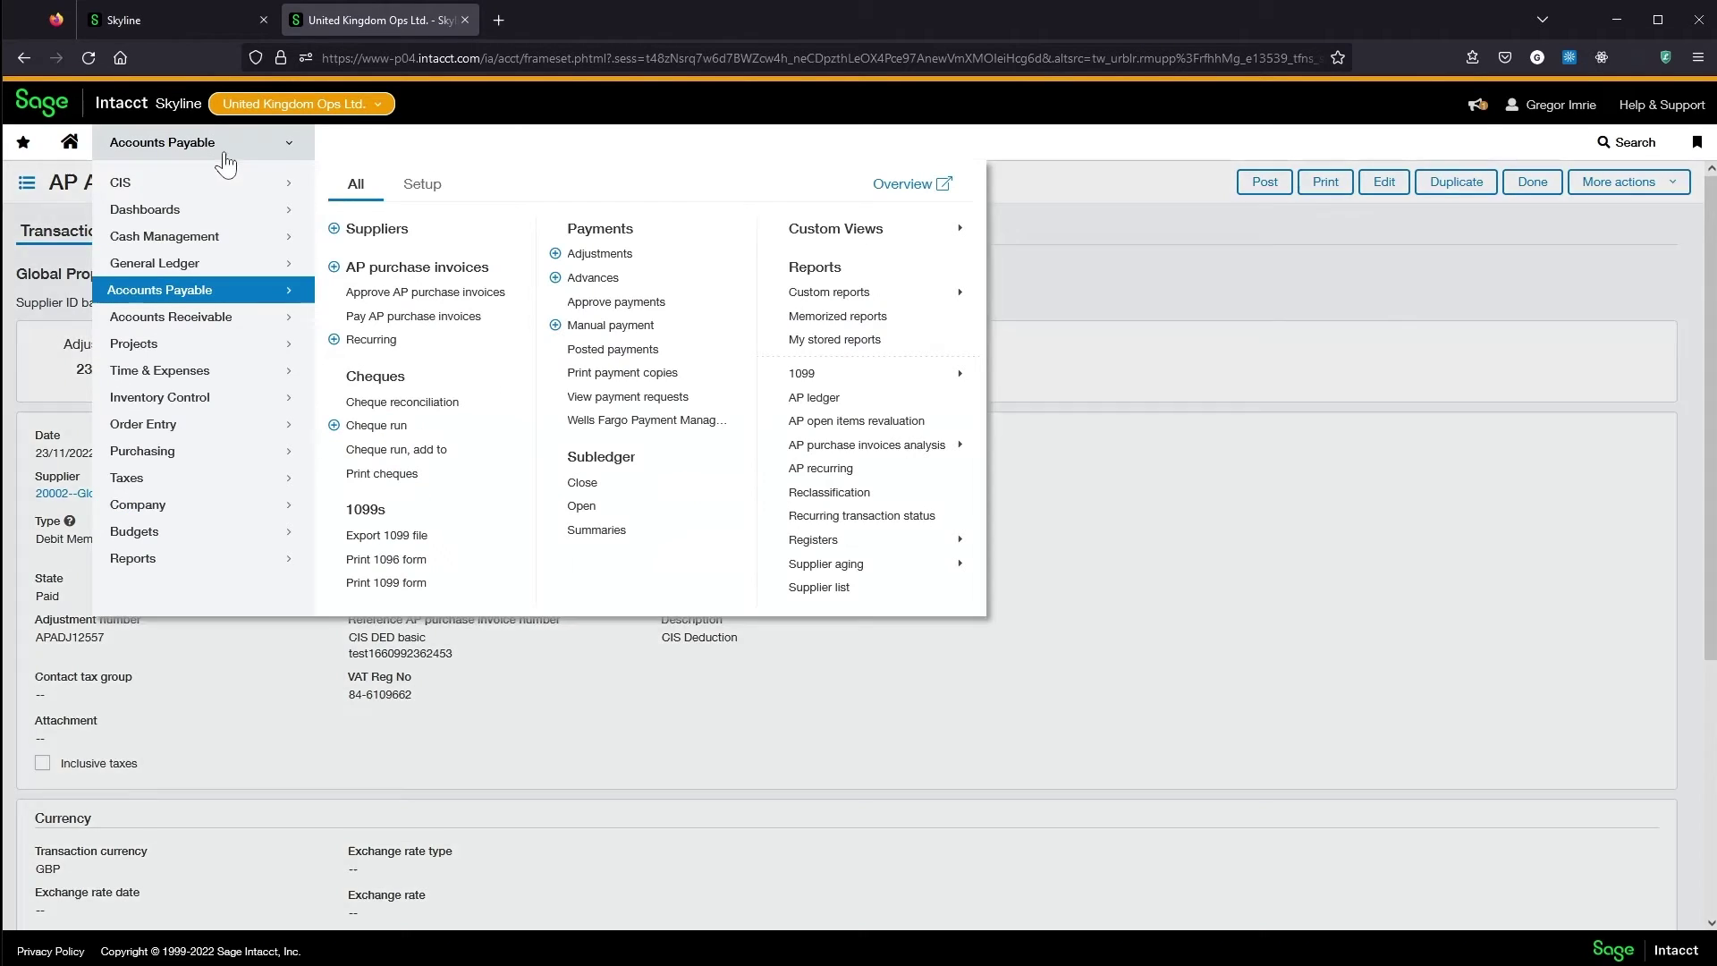
pyautogui.click(633, 350)
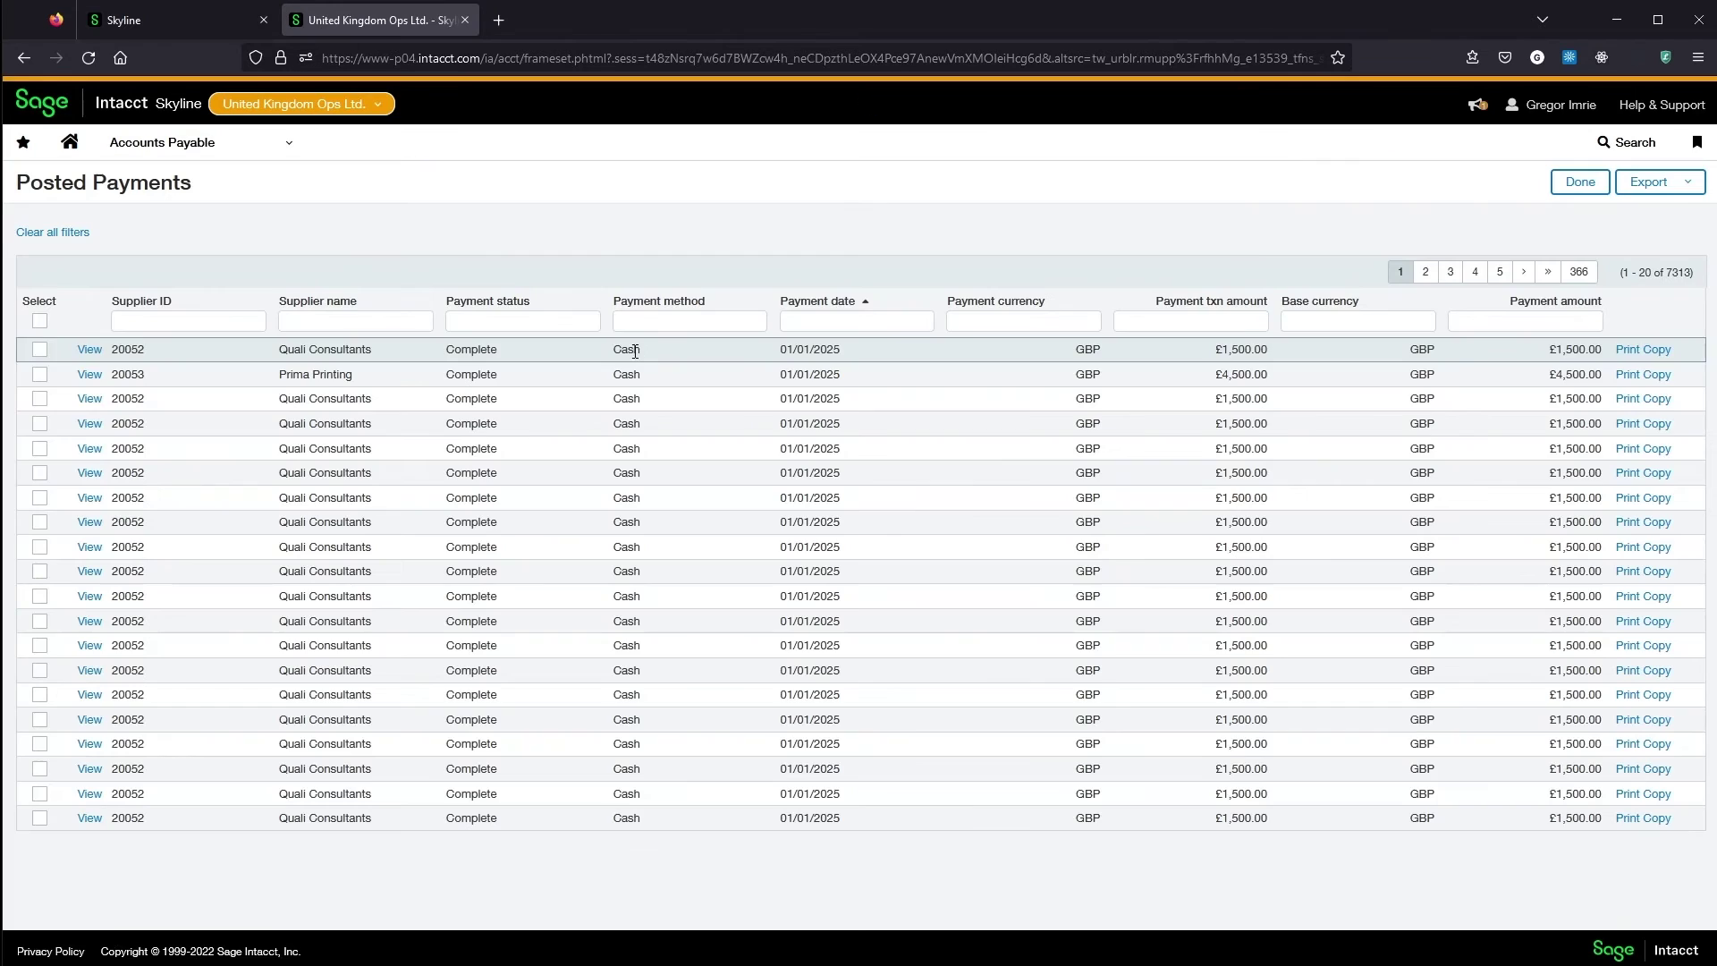
pyautogui.click(800, 321)
pyautogui.write('23/11/2022')
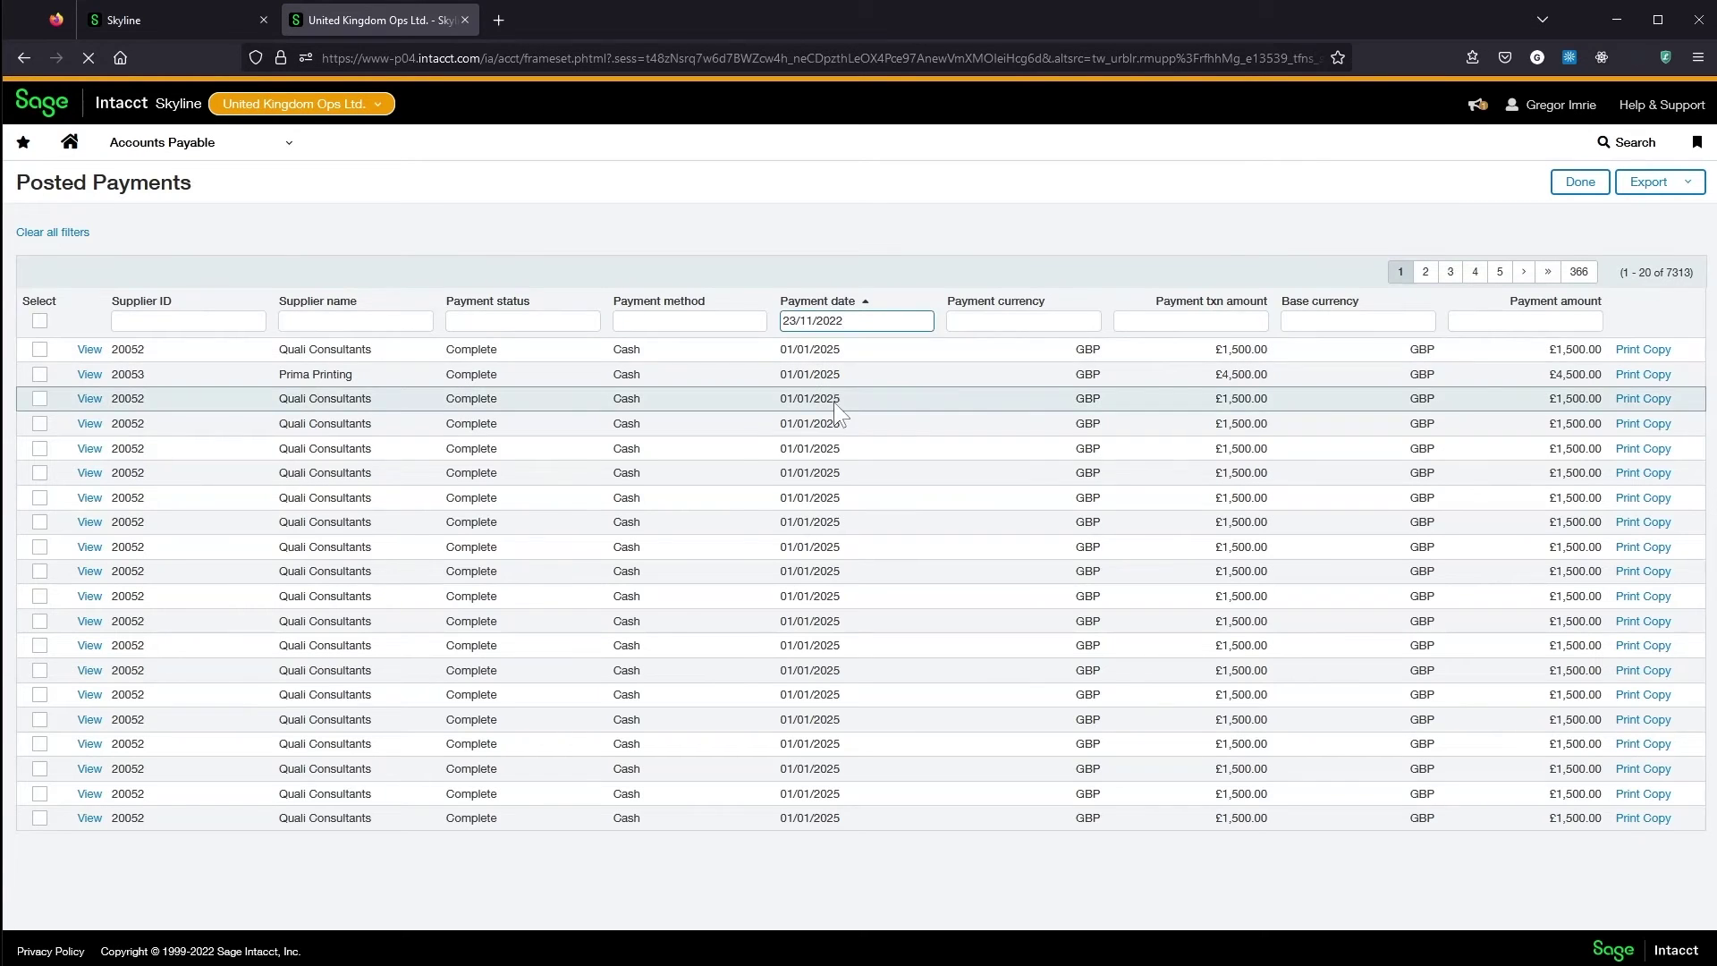
pyautogui.press('Return')
pyautogui.click(91, 349)
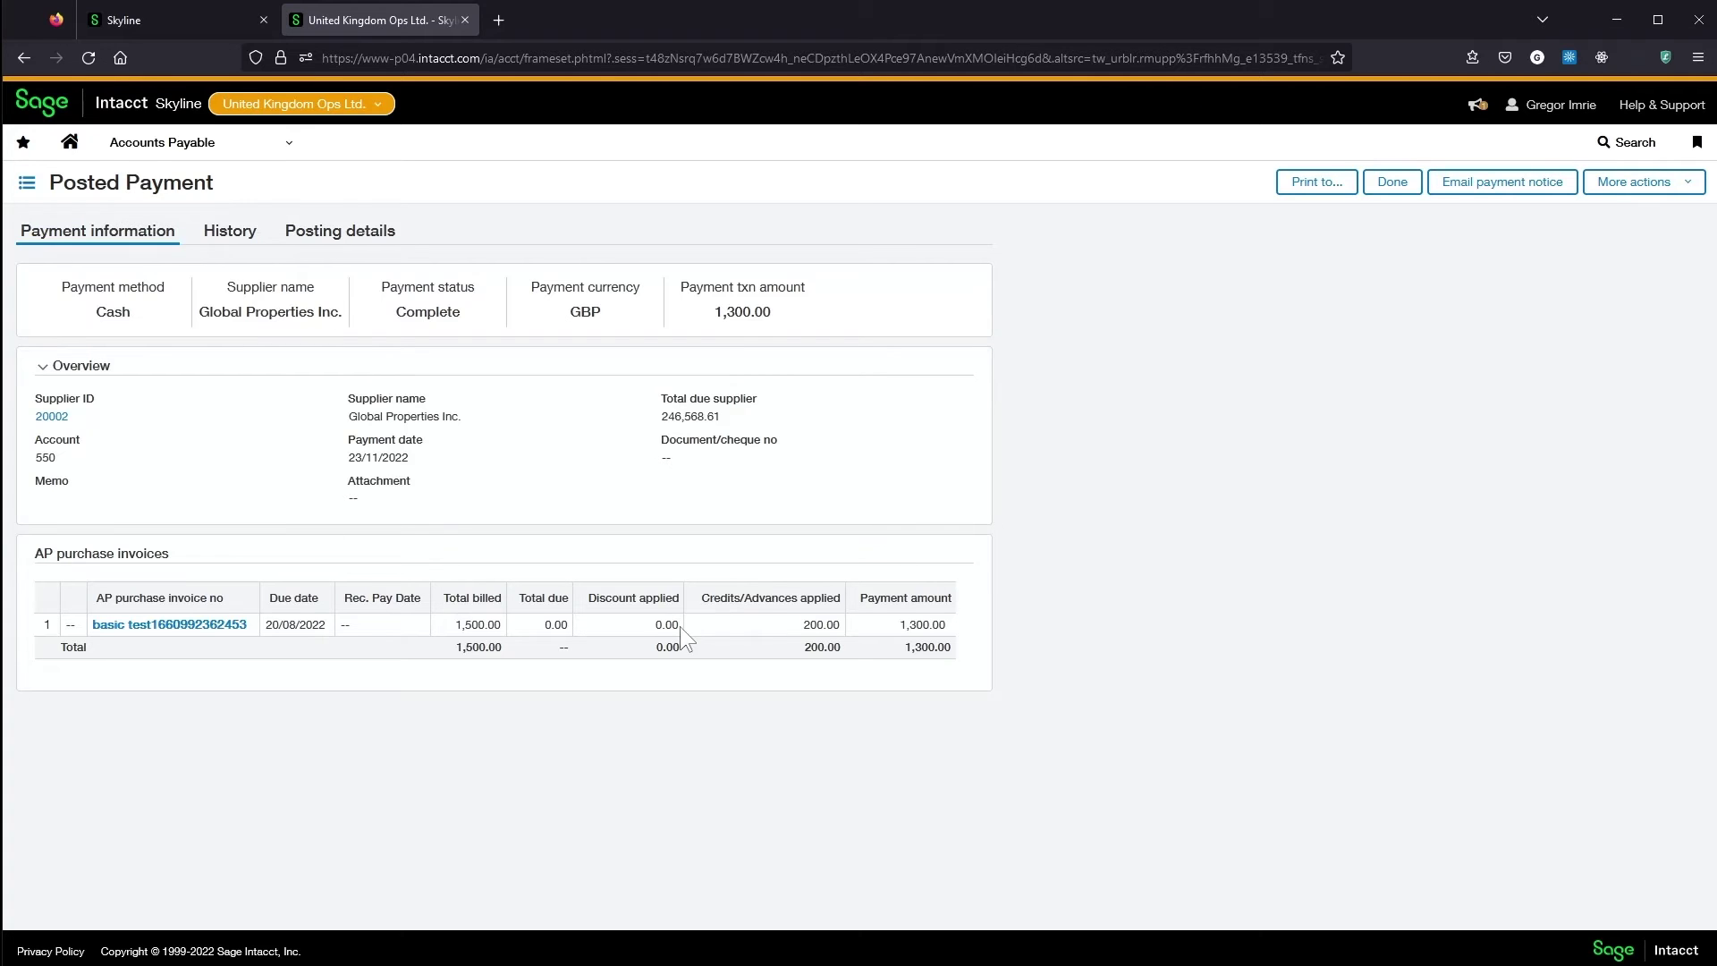
# Step: Print the payment to PDF, showing the 1,300 amount and £(200.00) CIS deduction
pyautogui.click(1332, 181)
pyautogui.click(686, 490)
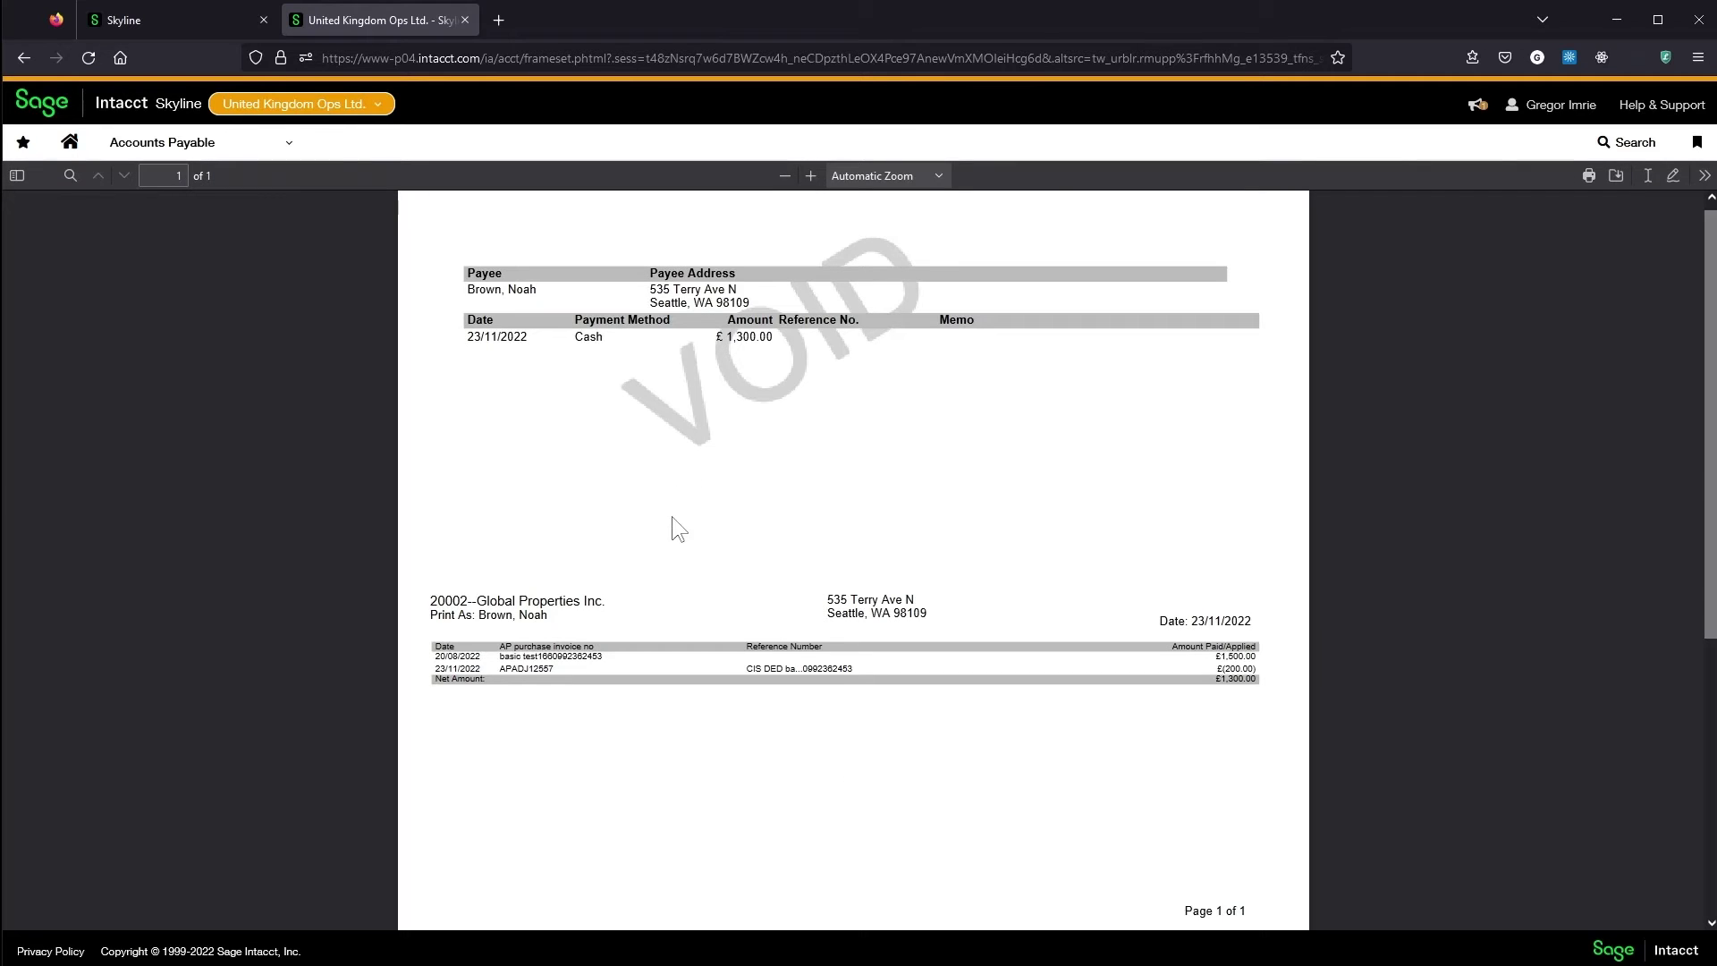
pyautogui.moveTo(721, 338); pyautogui.dragTo(754, 340)
pyautogui.moveTo(1188, 673); pyautogui.dragTo(1255, 670)
pyautogui.moveTo(747, 670); pyautogui.dragTo(862, 668)
pyautogui.click(786, 672)
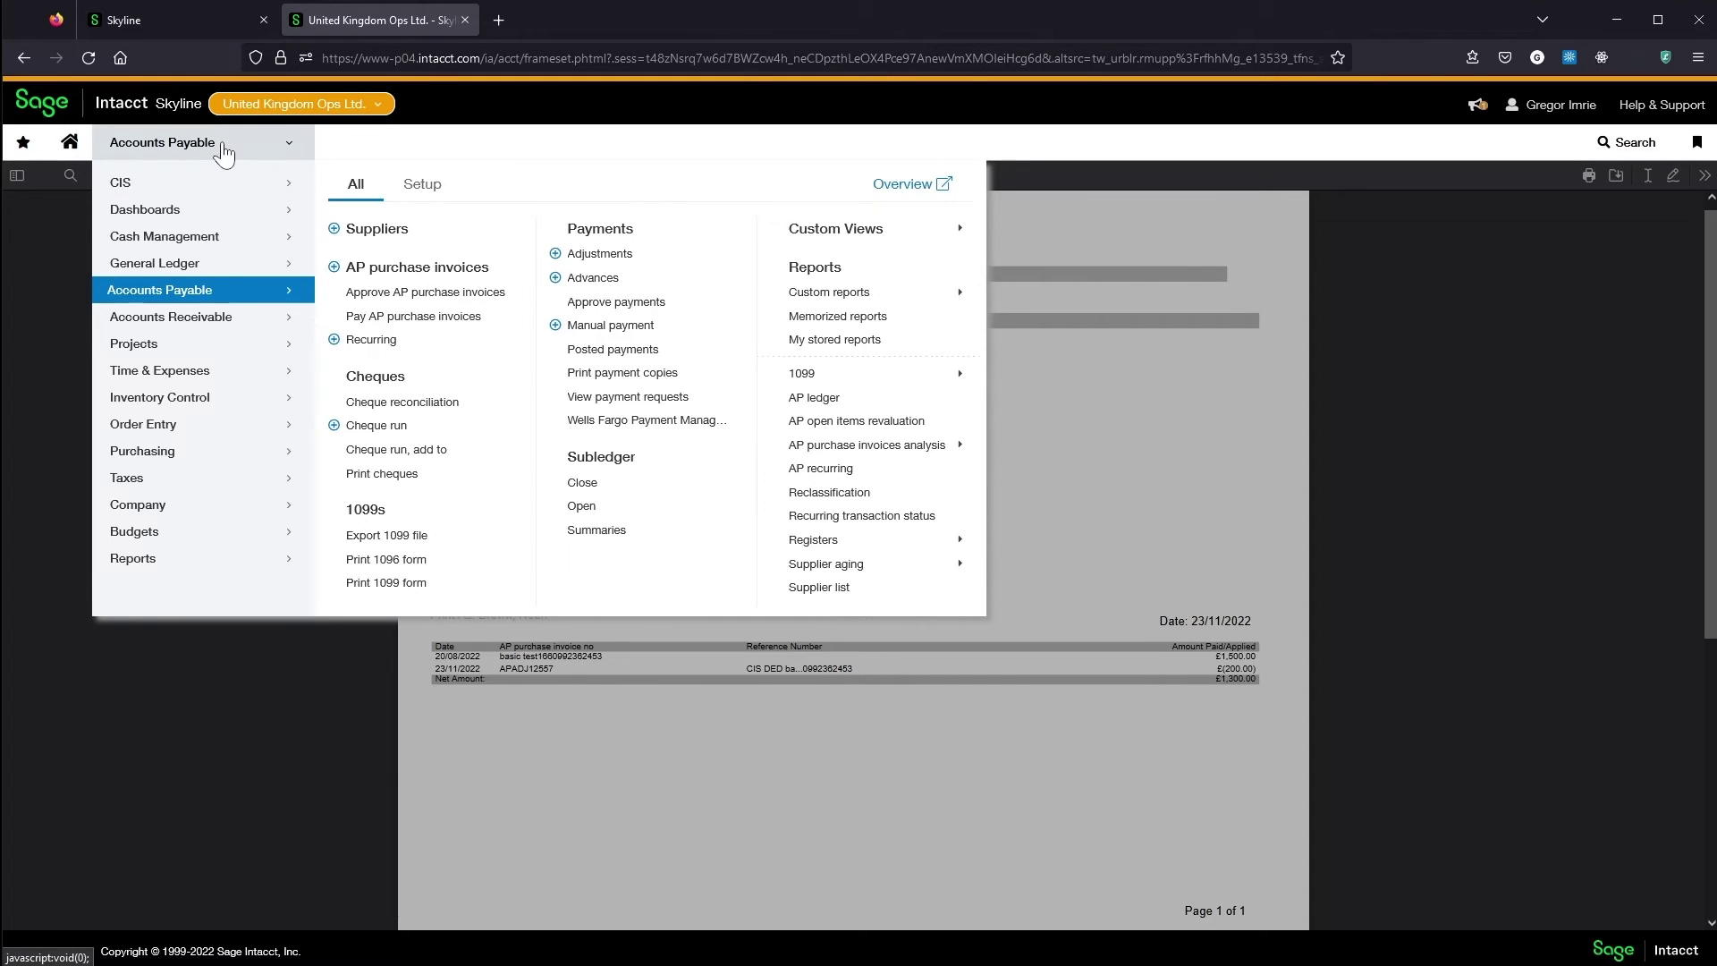
# Step: Delete Boardwalk Post's unallocated CIS deduction, then open the CIS Outstanding Balances report
pyautogui.moveTo(197, 186)
pyautogui.click(394, 342)
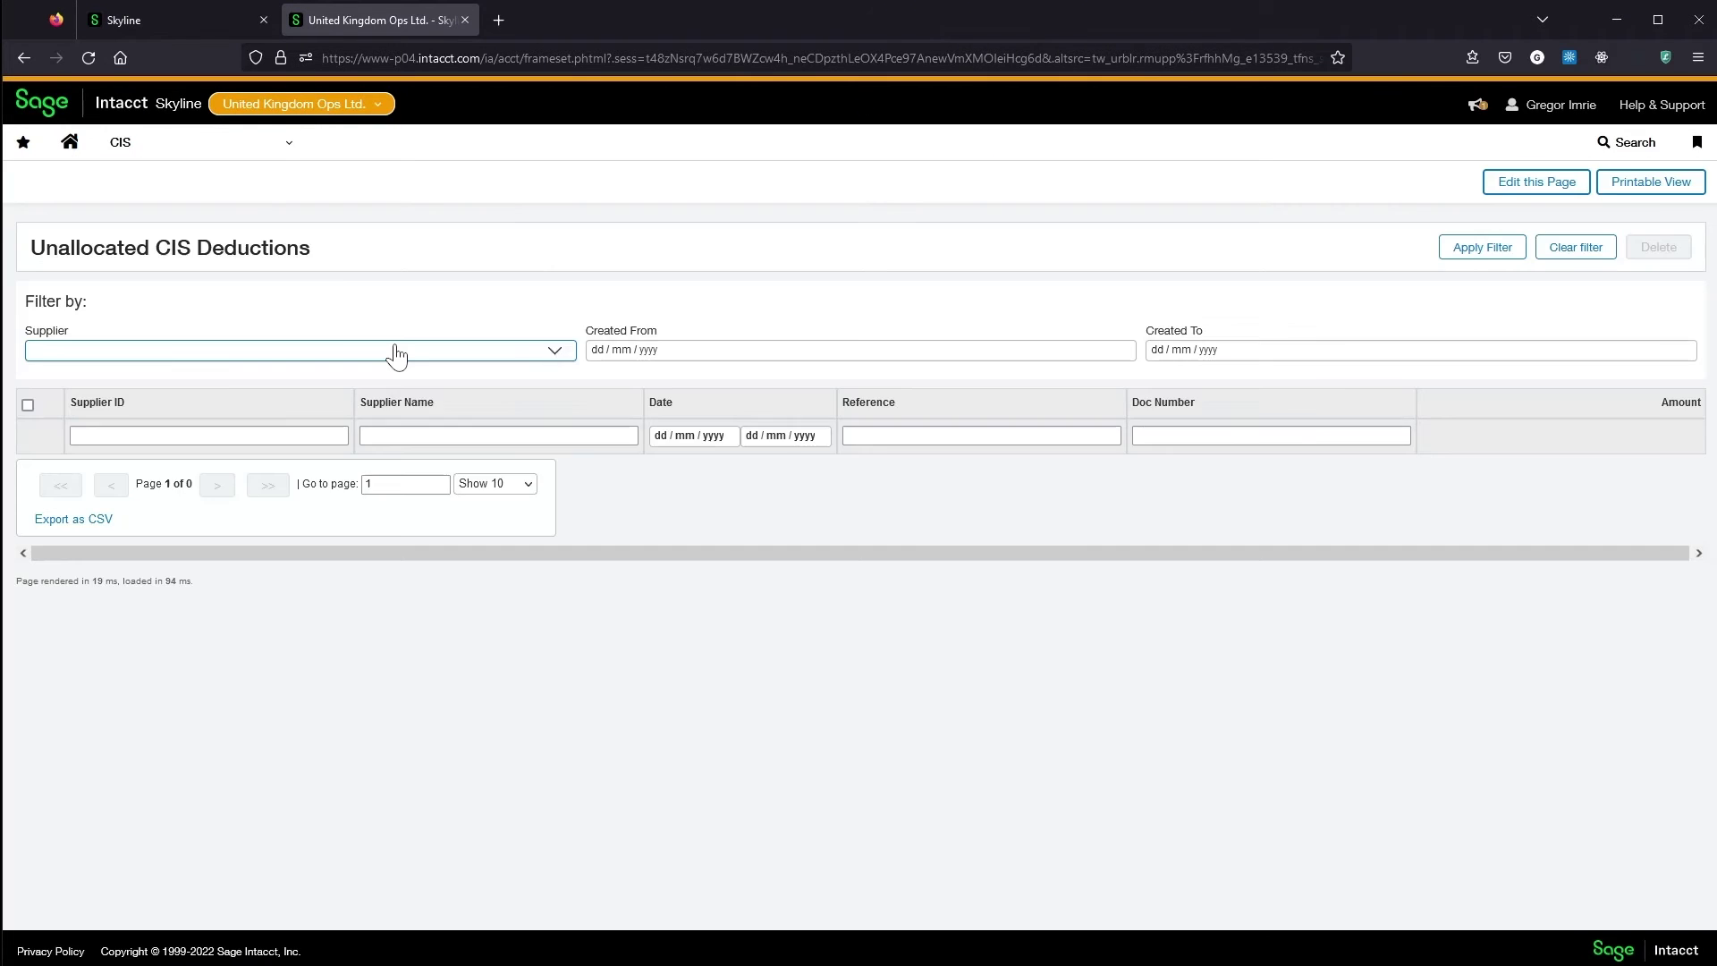
pyautogui.click(1481, 253)
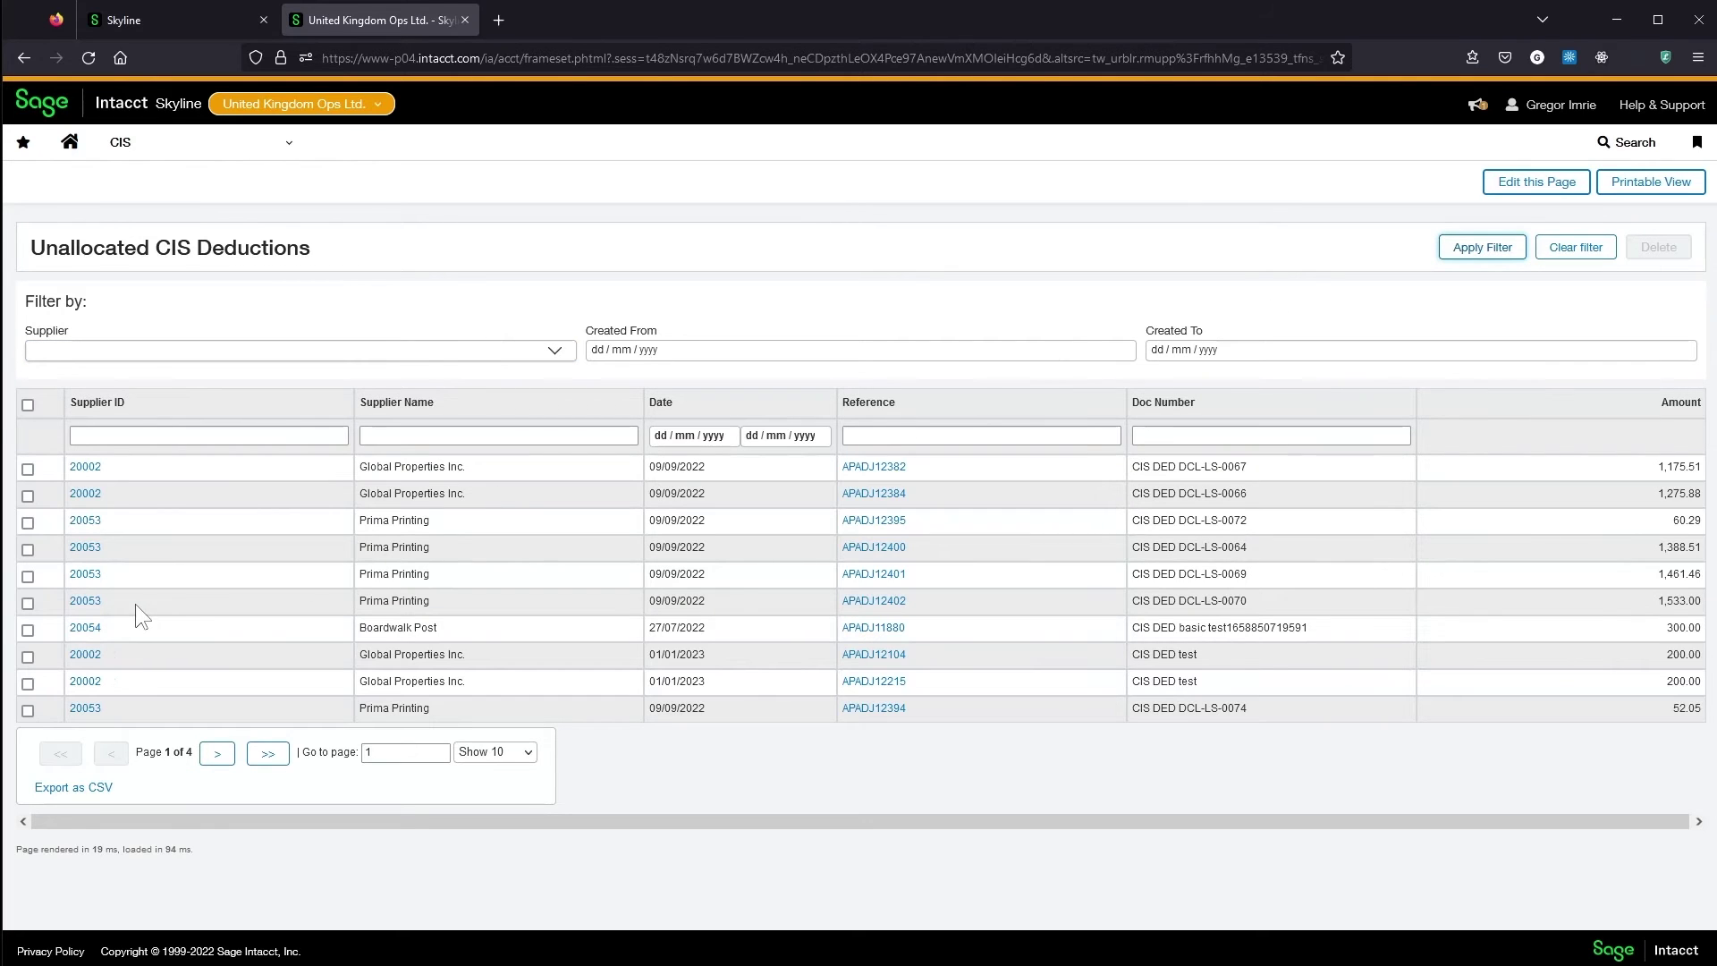
pyautogui.click(28, 630)
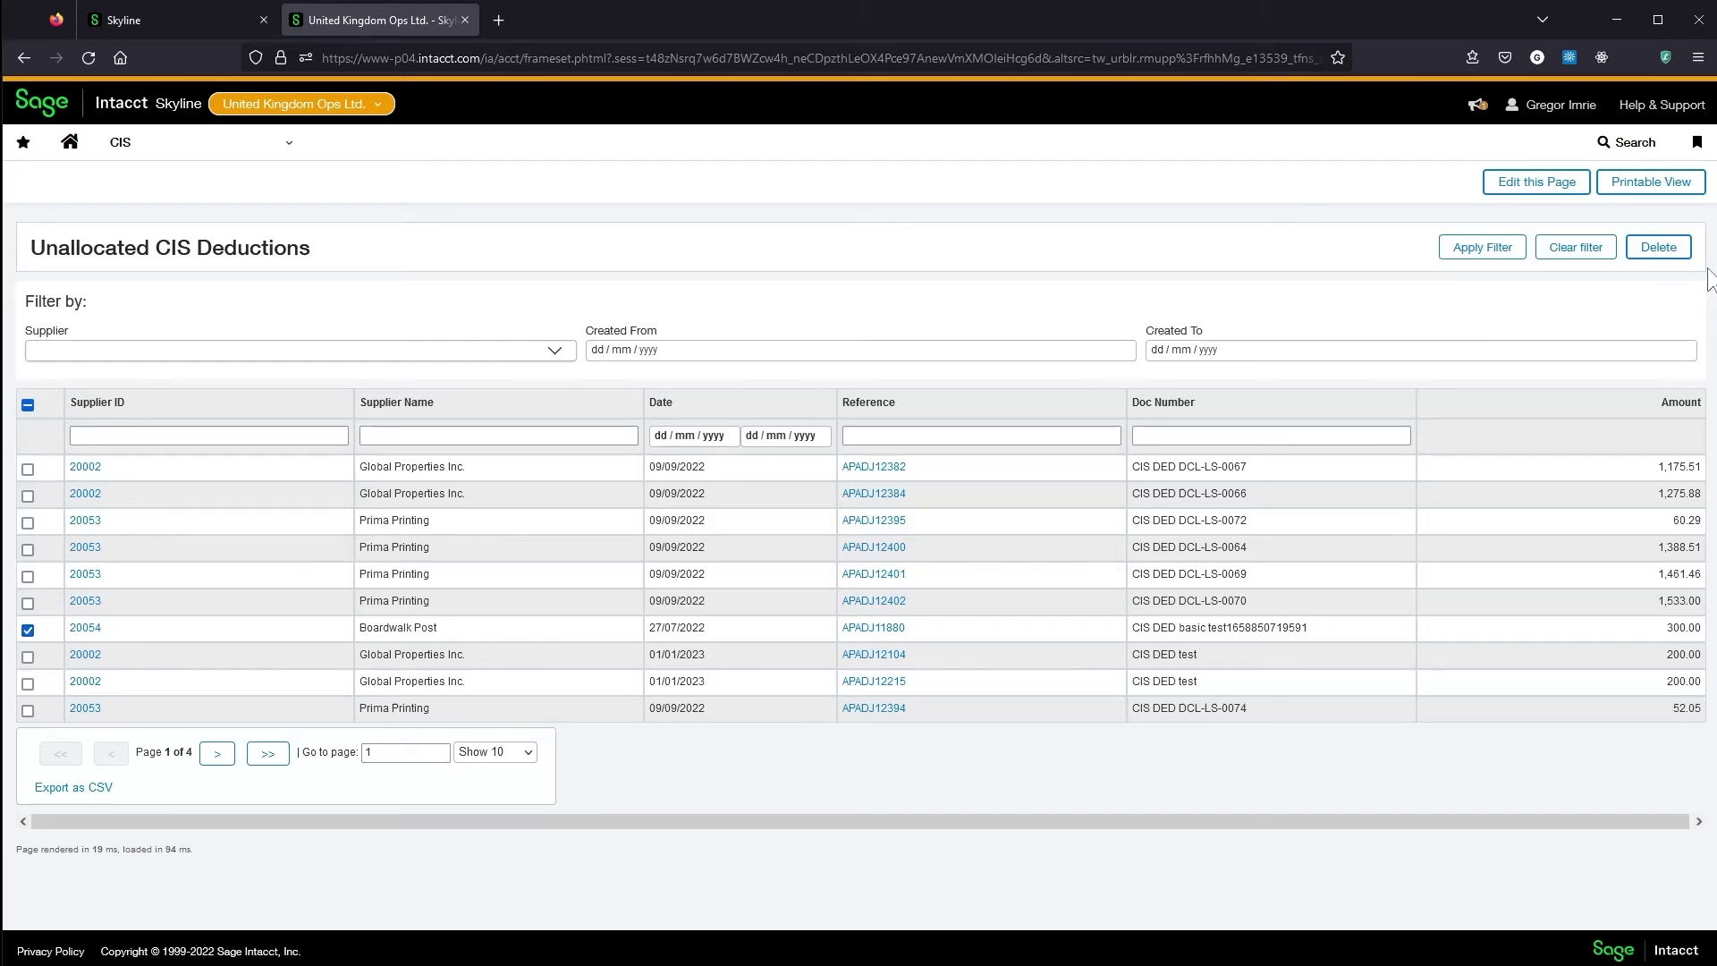
pyautogui.click(1658, 248)
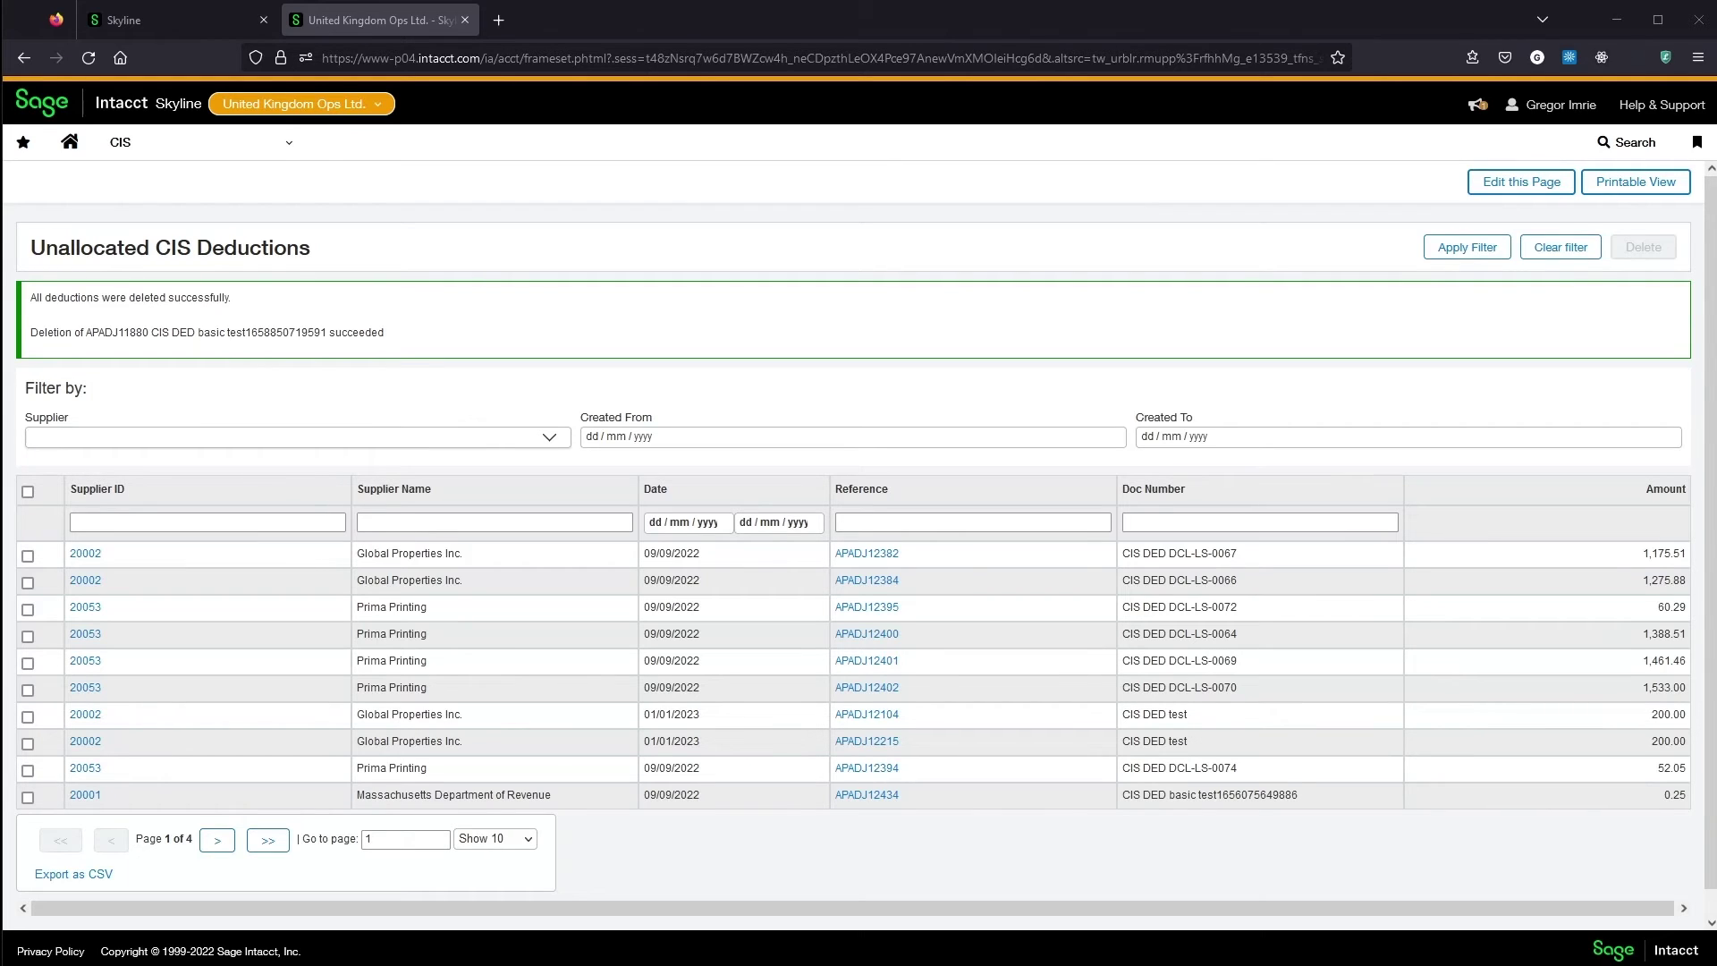
pyautogui.click(177, 149)
pyautogui.click(422, 301)
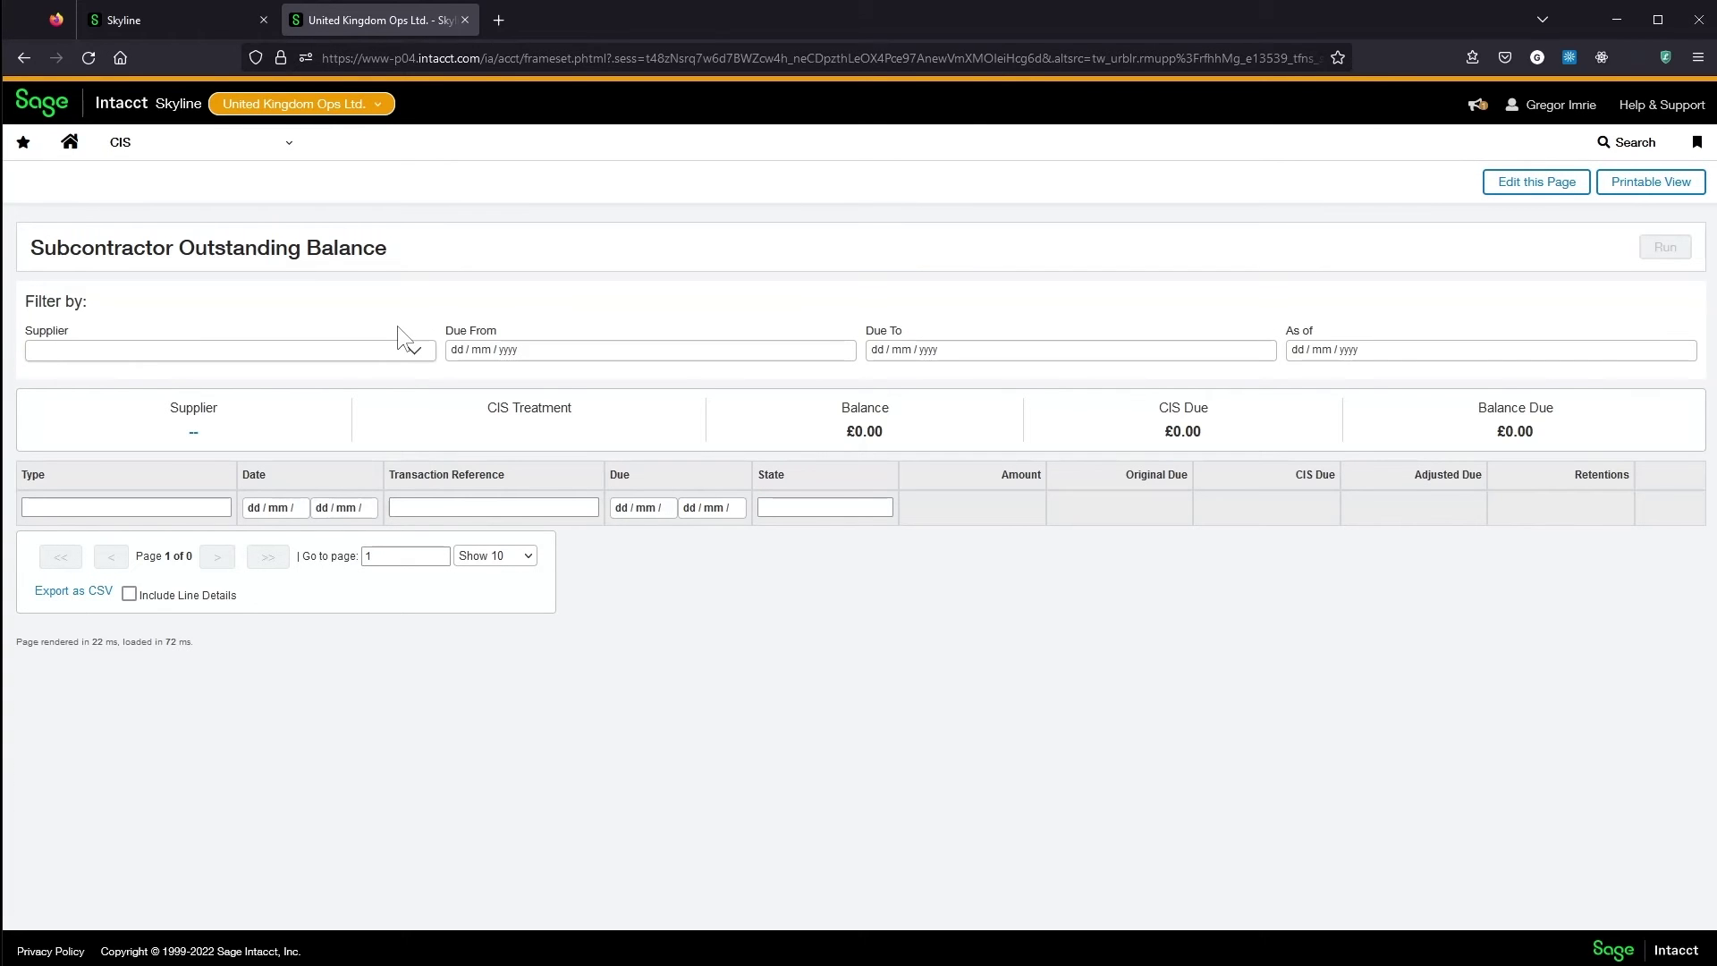
# Step: Run the report for supplier 20002 Global Properties Inc. as of 31/10/2022
pyautogui.click(414, 349)
pyautogui.click(178, 417)
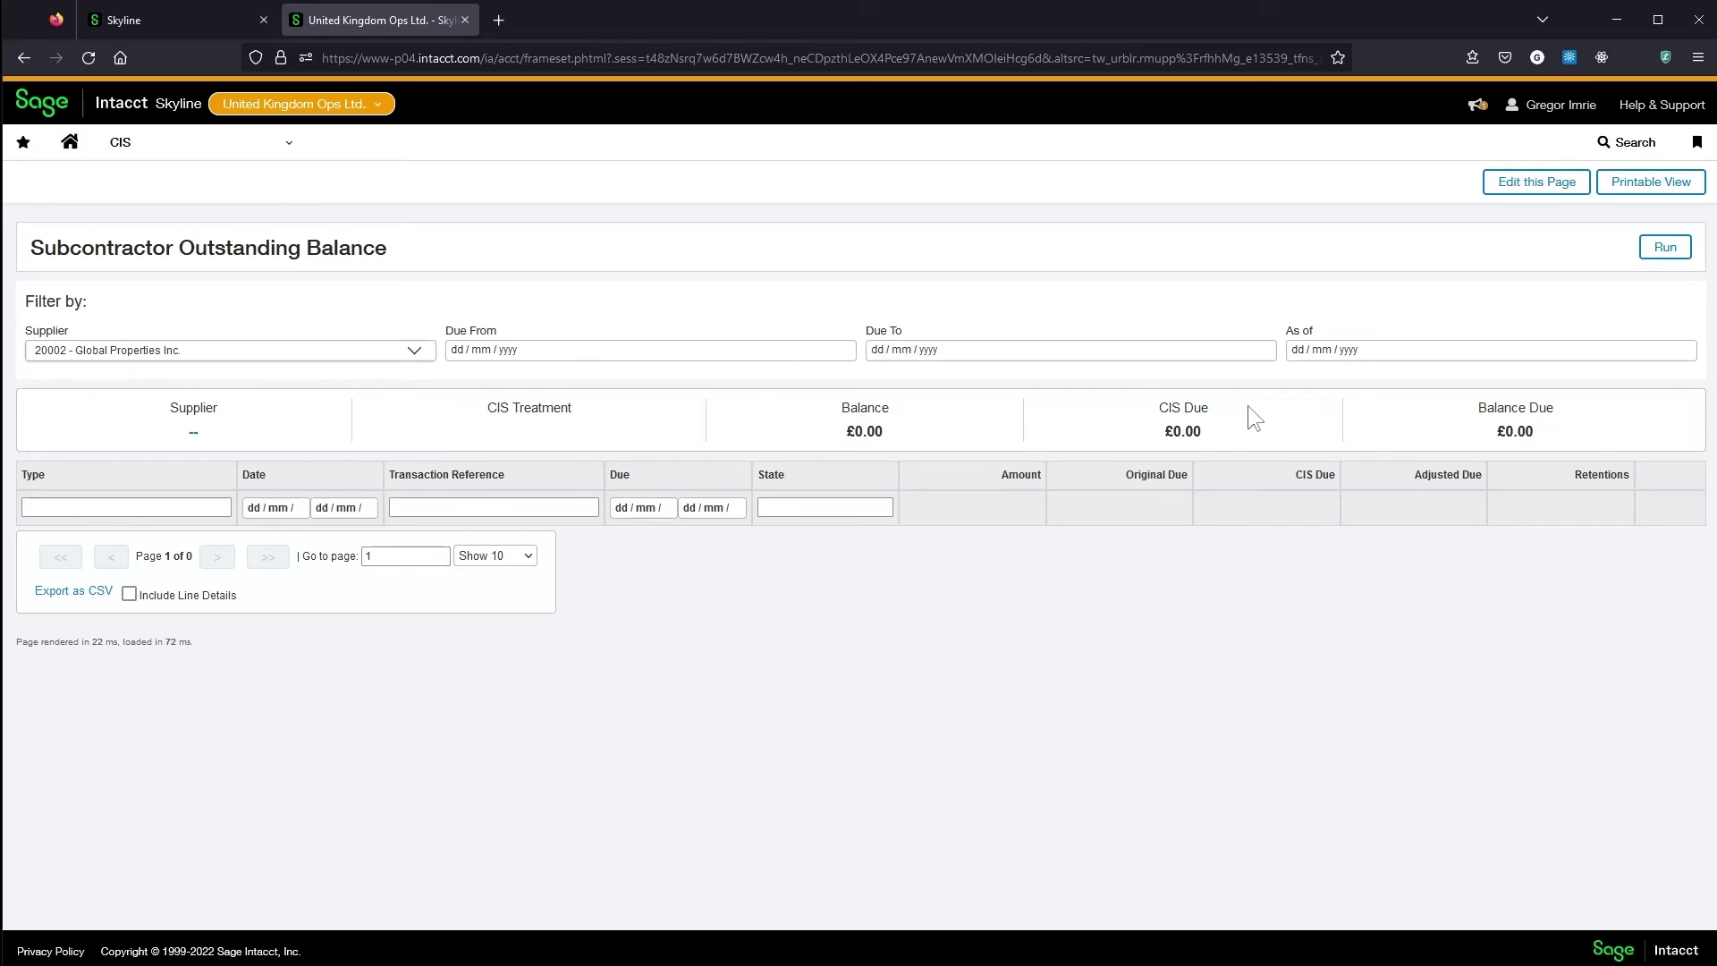
pyautogui.click(1422, 355)
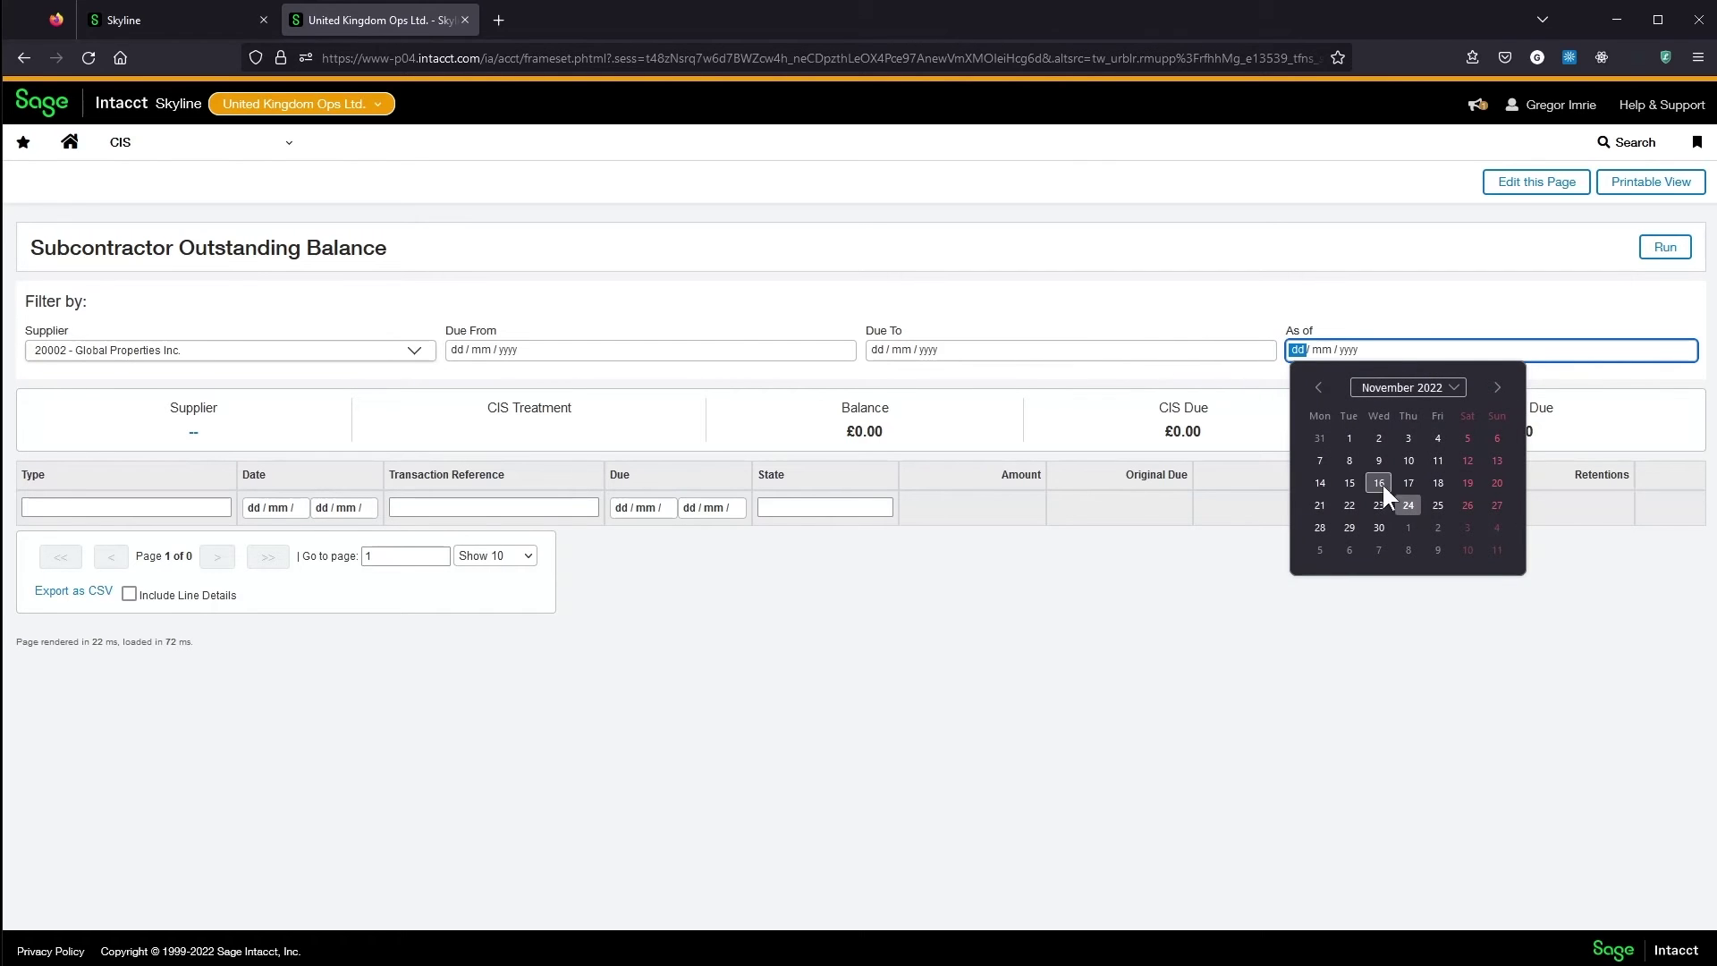
pyautogui.click(1320, 439)
pyautogui.click(1662, 251)
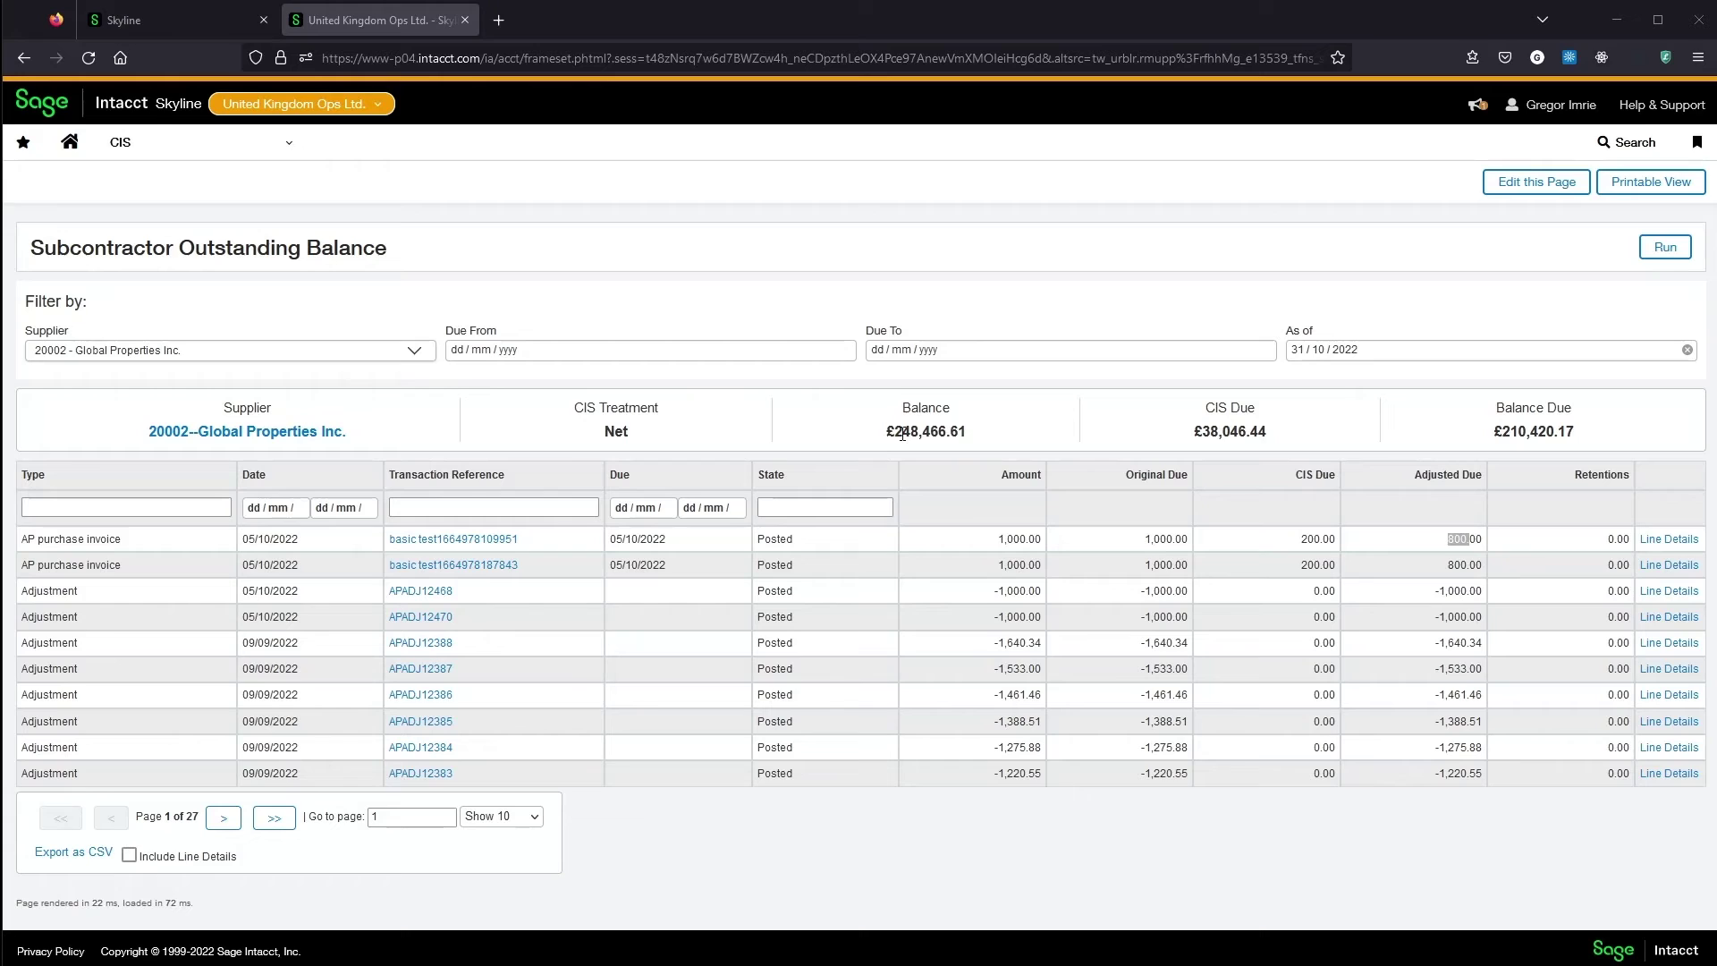
# Step: Review the 248,466.61 balance, 38,046.44 CIS due and first invoice's line details
pyautogui.moveTo(897, 432); pyautogui.dragTo(968, 433)
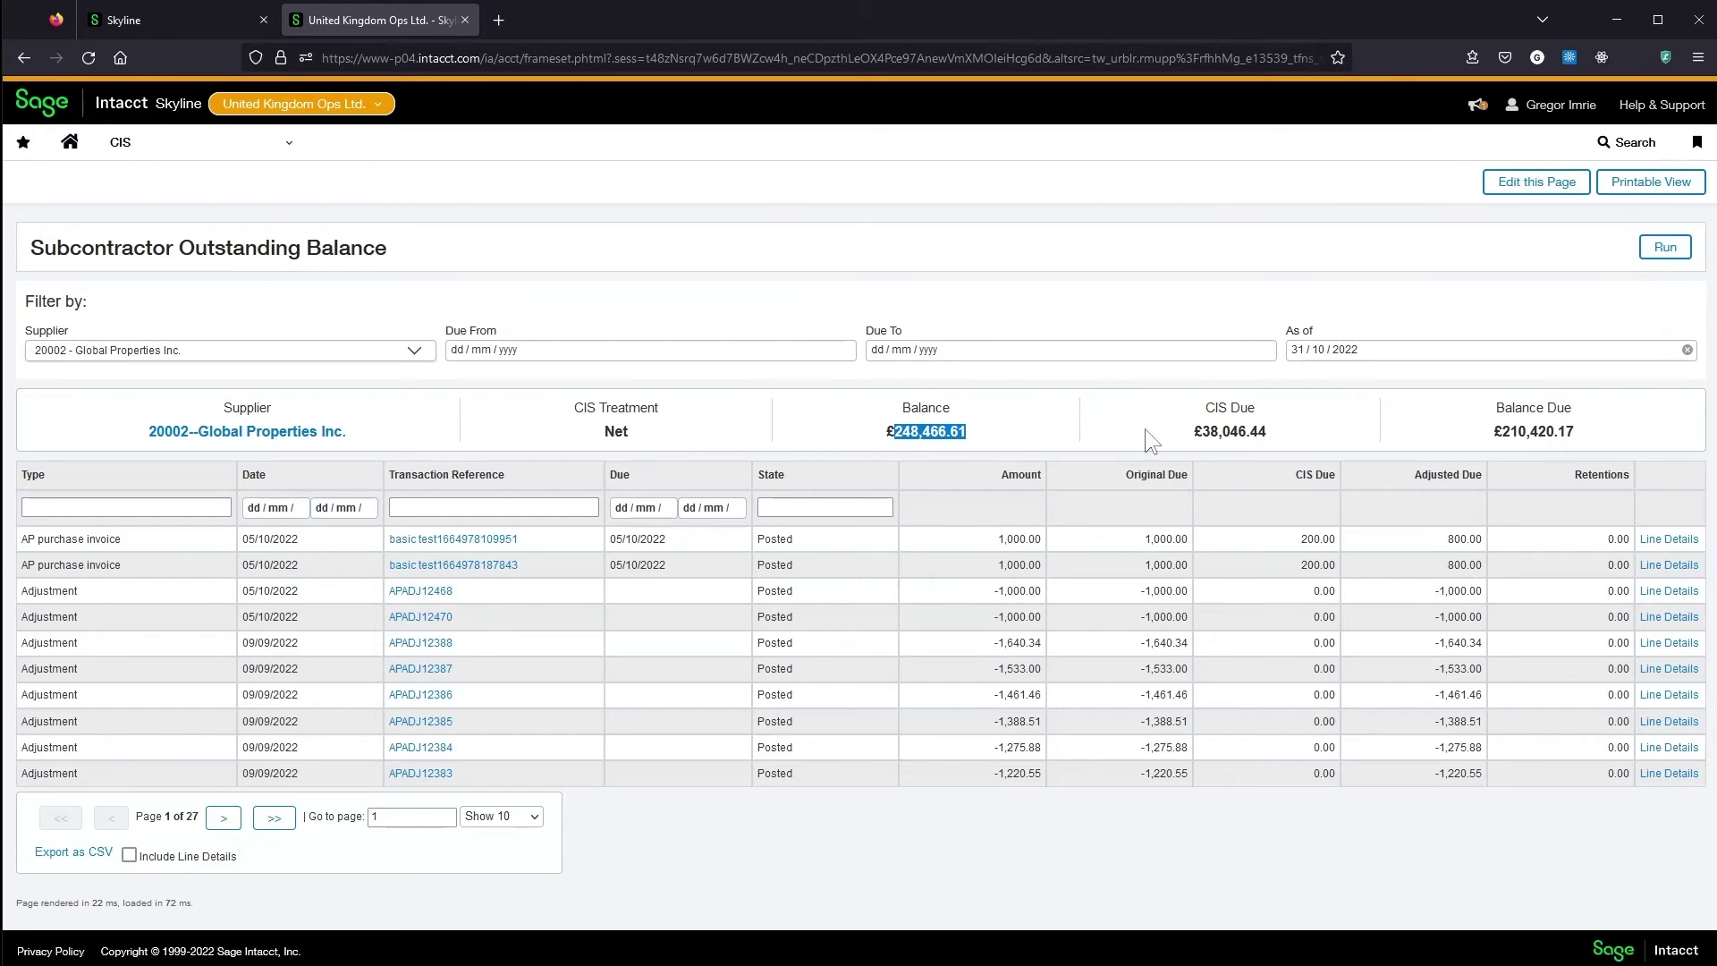
pyautogui.moveTo(1204, 432); pyautogui.dragTo(1268, 433)
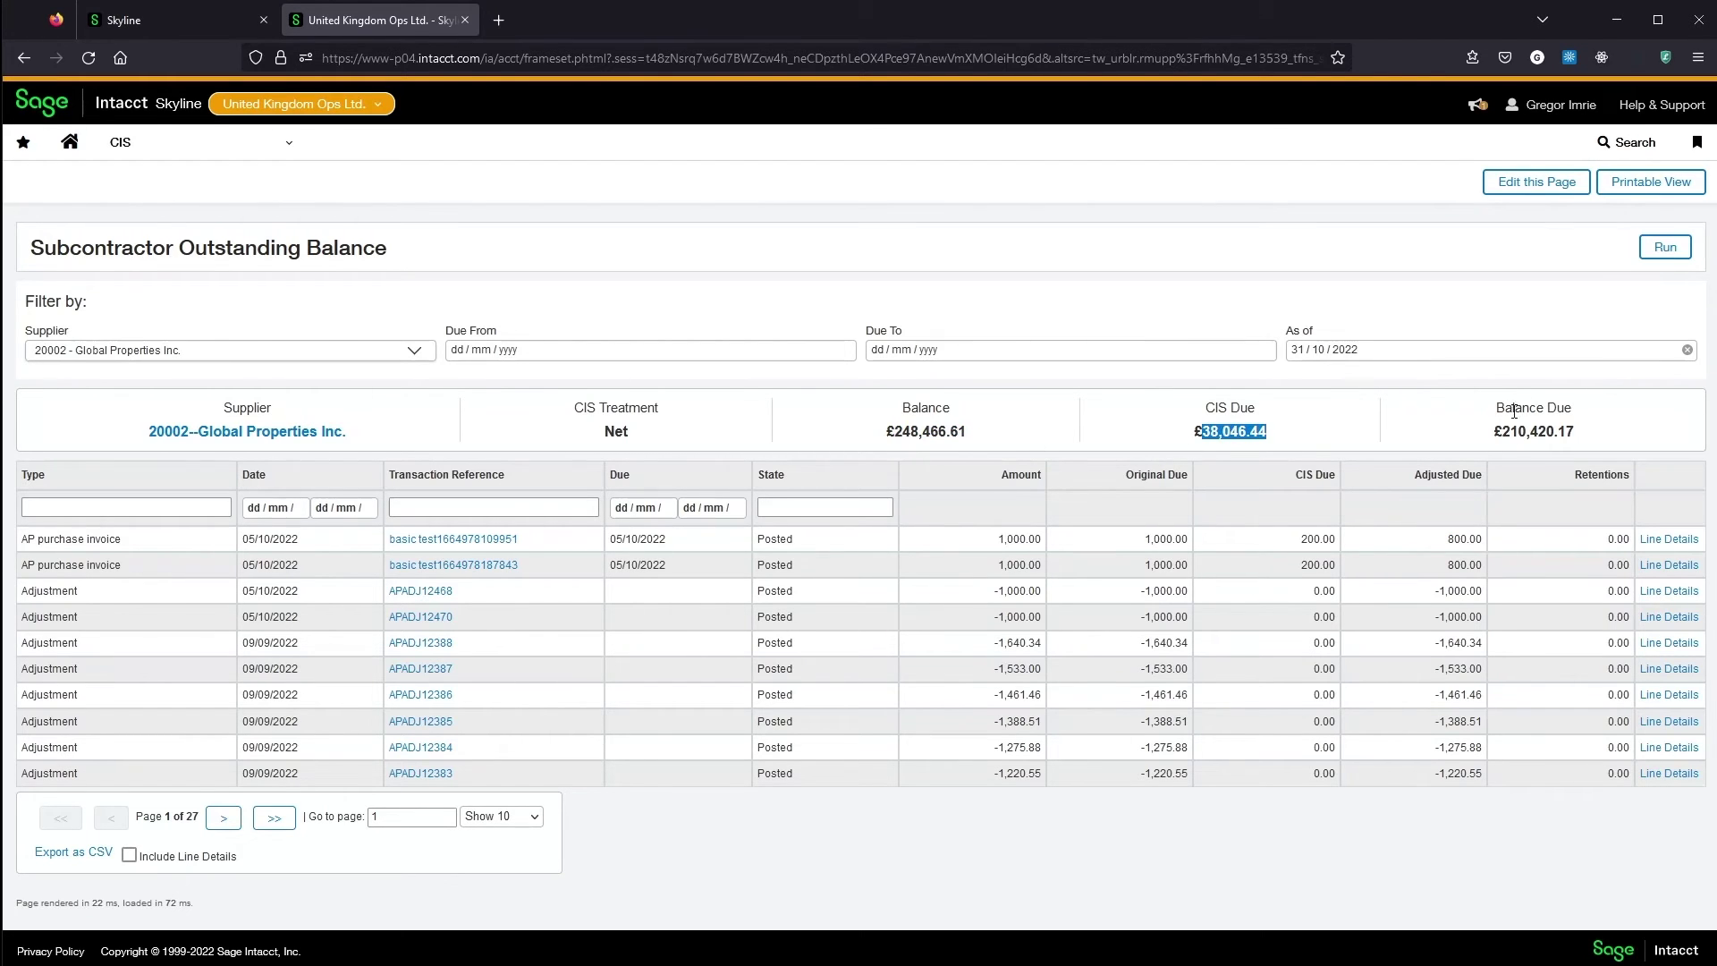
pyautogui.moveTo(1502, 432); pyautogui.dragTo(1570, 433)
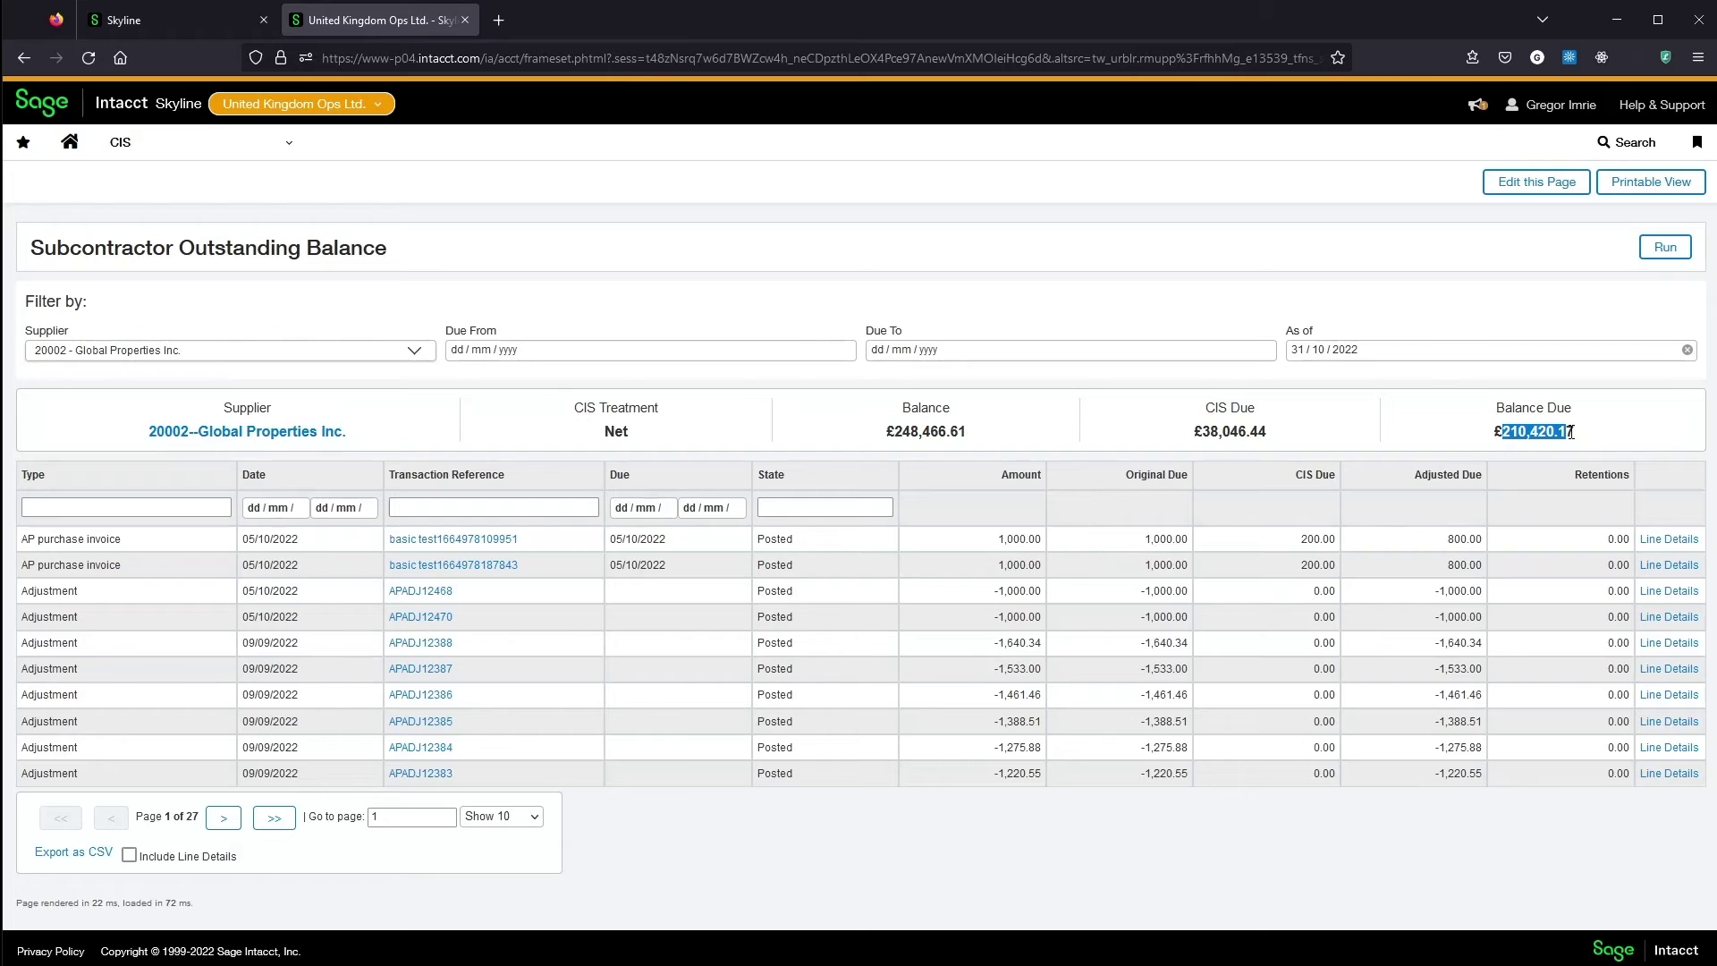
pyautogui.moveTo(1154, 539); pyautogui.dragTo(1190, 536)
pyautogui.click(1300, 538)
pyautogui.moveTo(1446, 534); pyautogui.dragTo(1481, 537)
pyautogui.click(1669, 541)
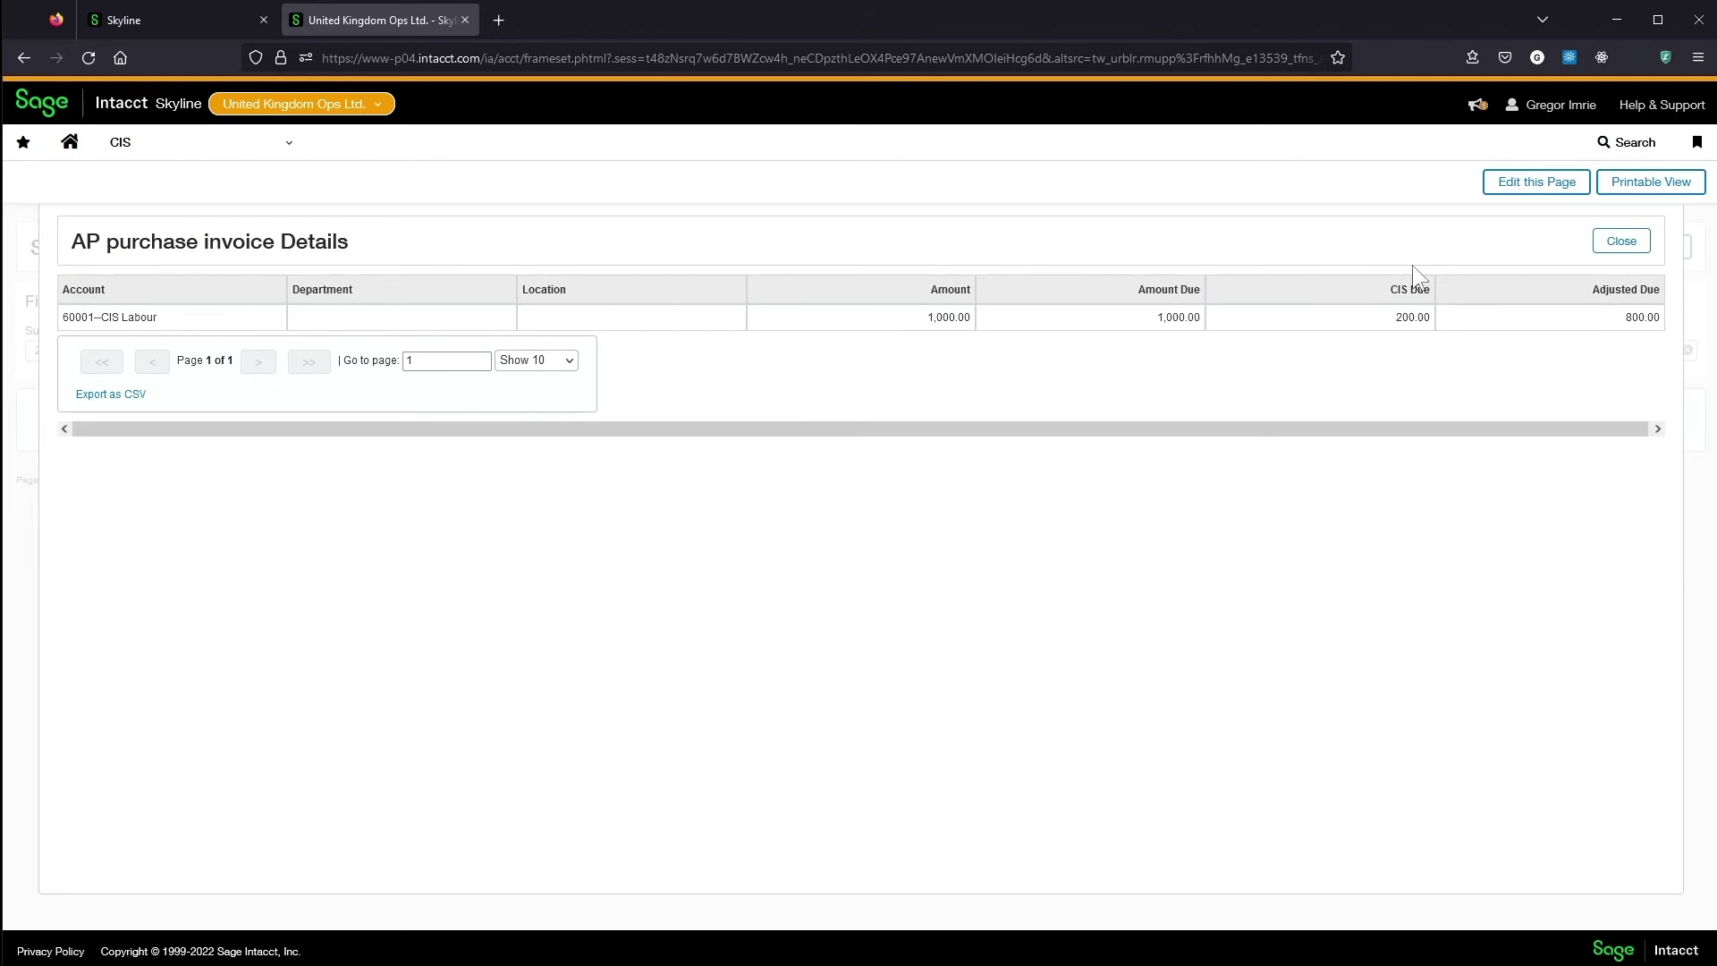
pyautogui.click(1620, 242)
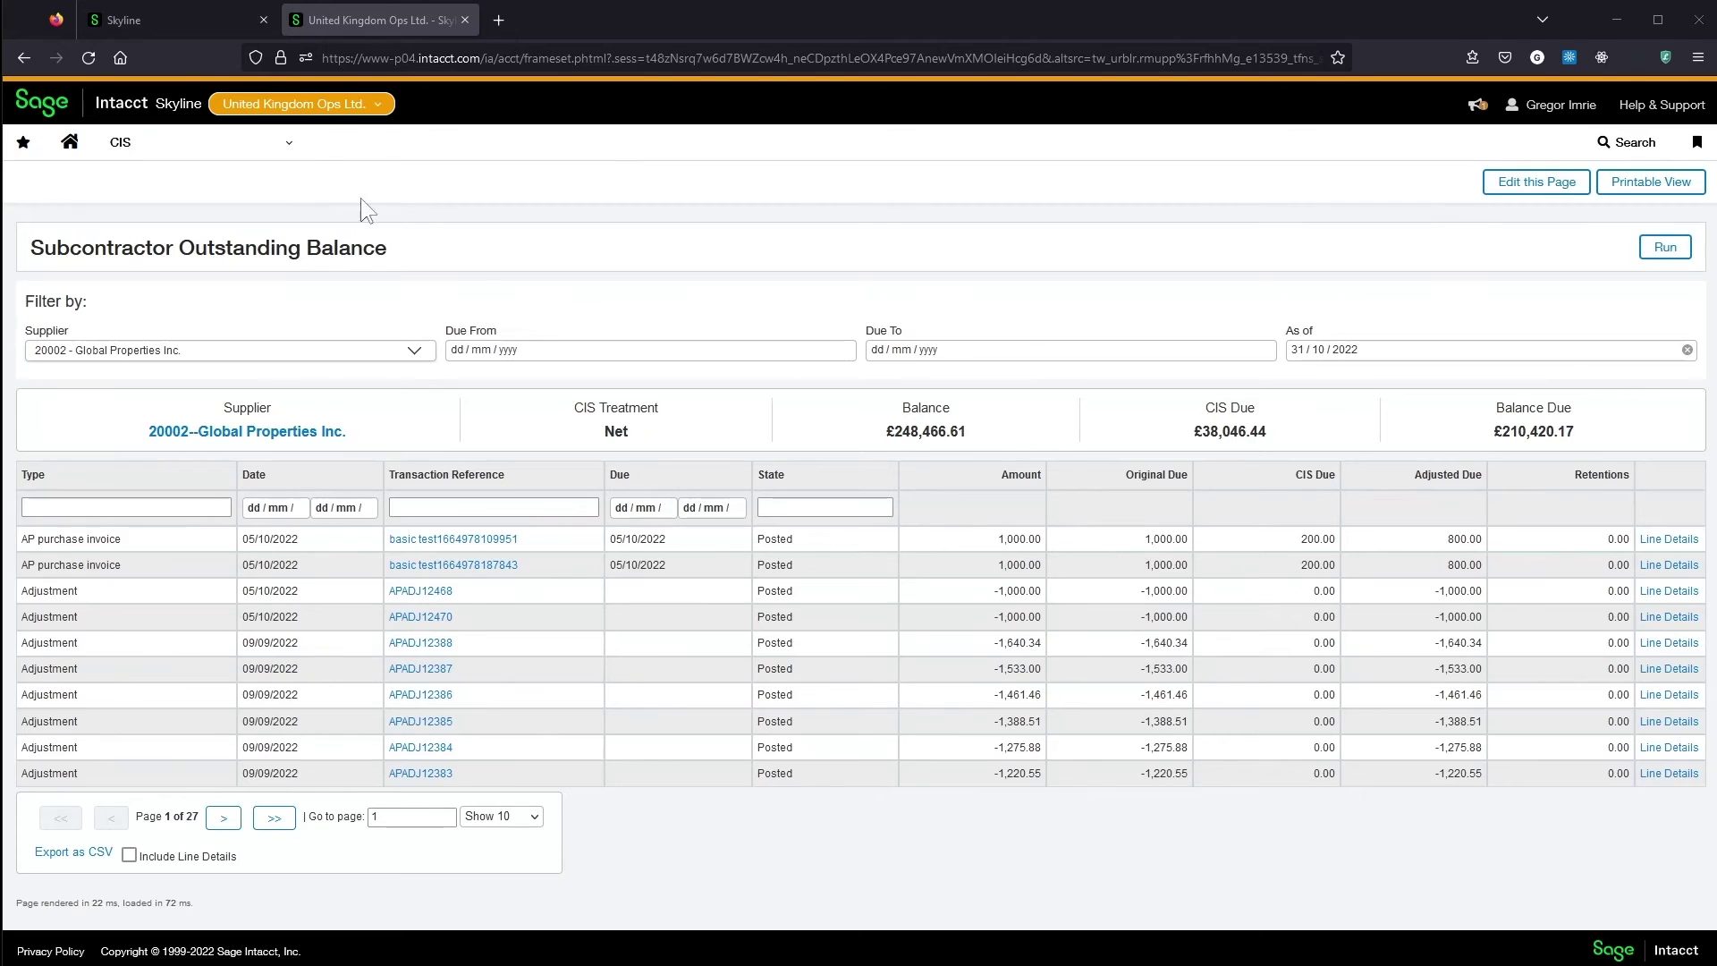
# Step: In the Skyline tab, list subcontractors on Verify Subcontractor, noting 20001's Net treatment
pyautogui.click(195, 13)
pyautogui.click(179, 143)
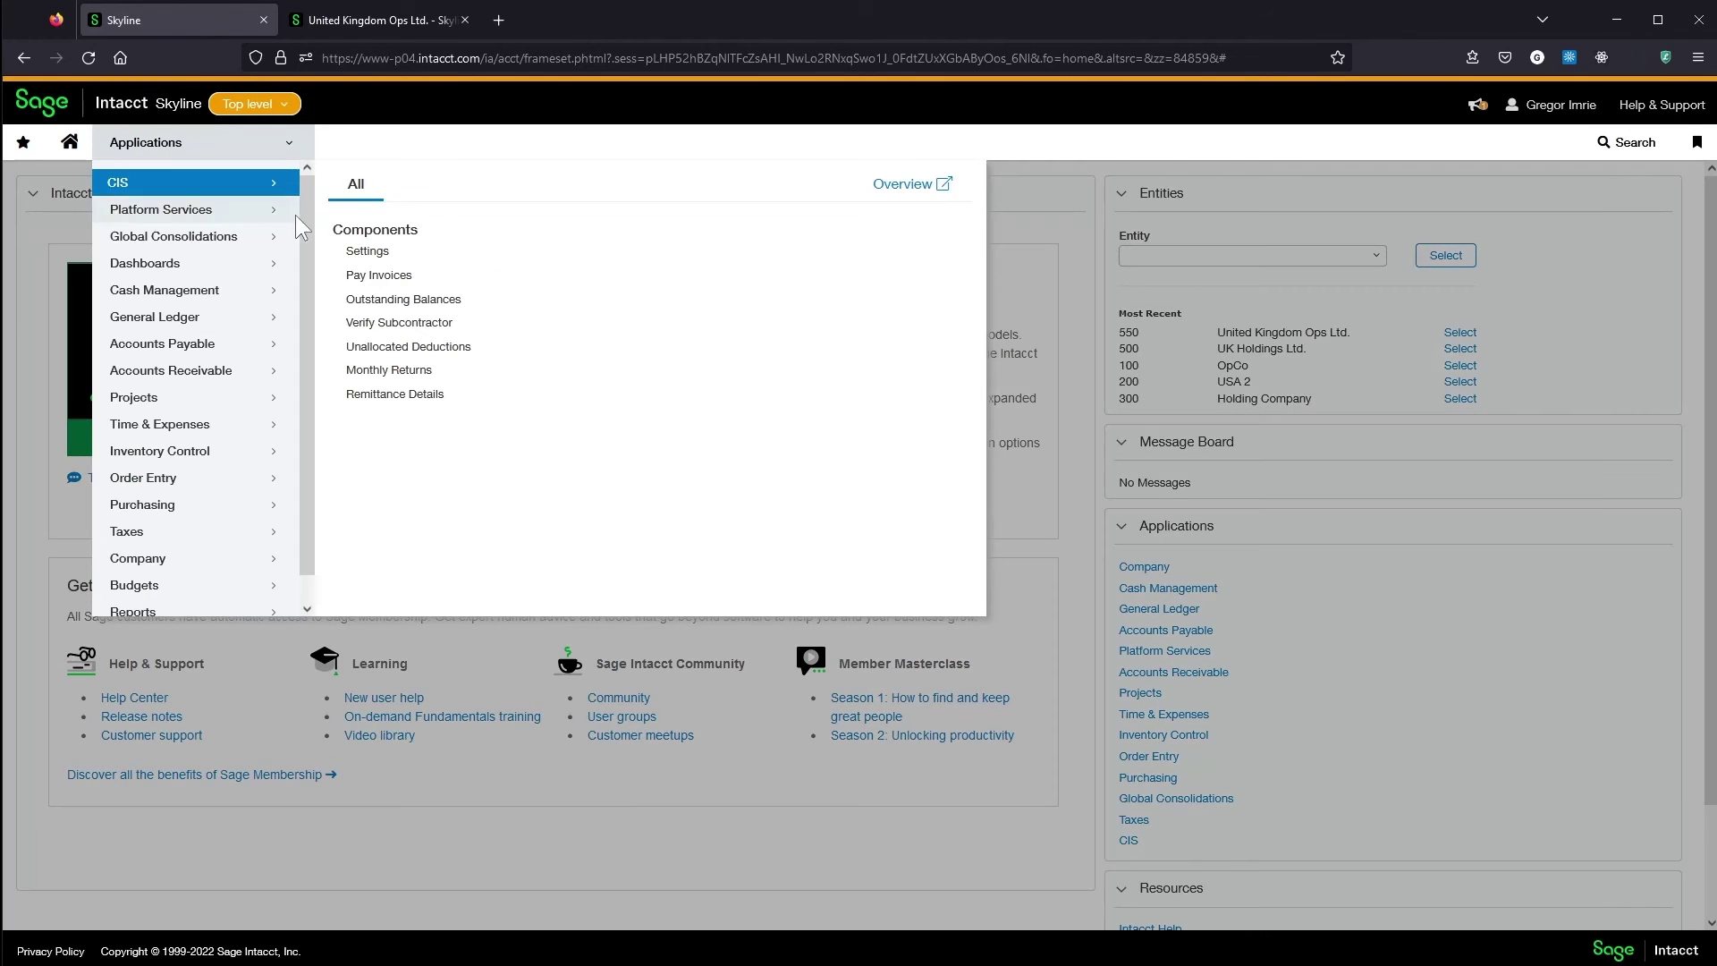
pyautogui.click(441, 327)
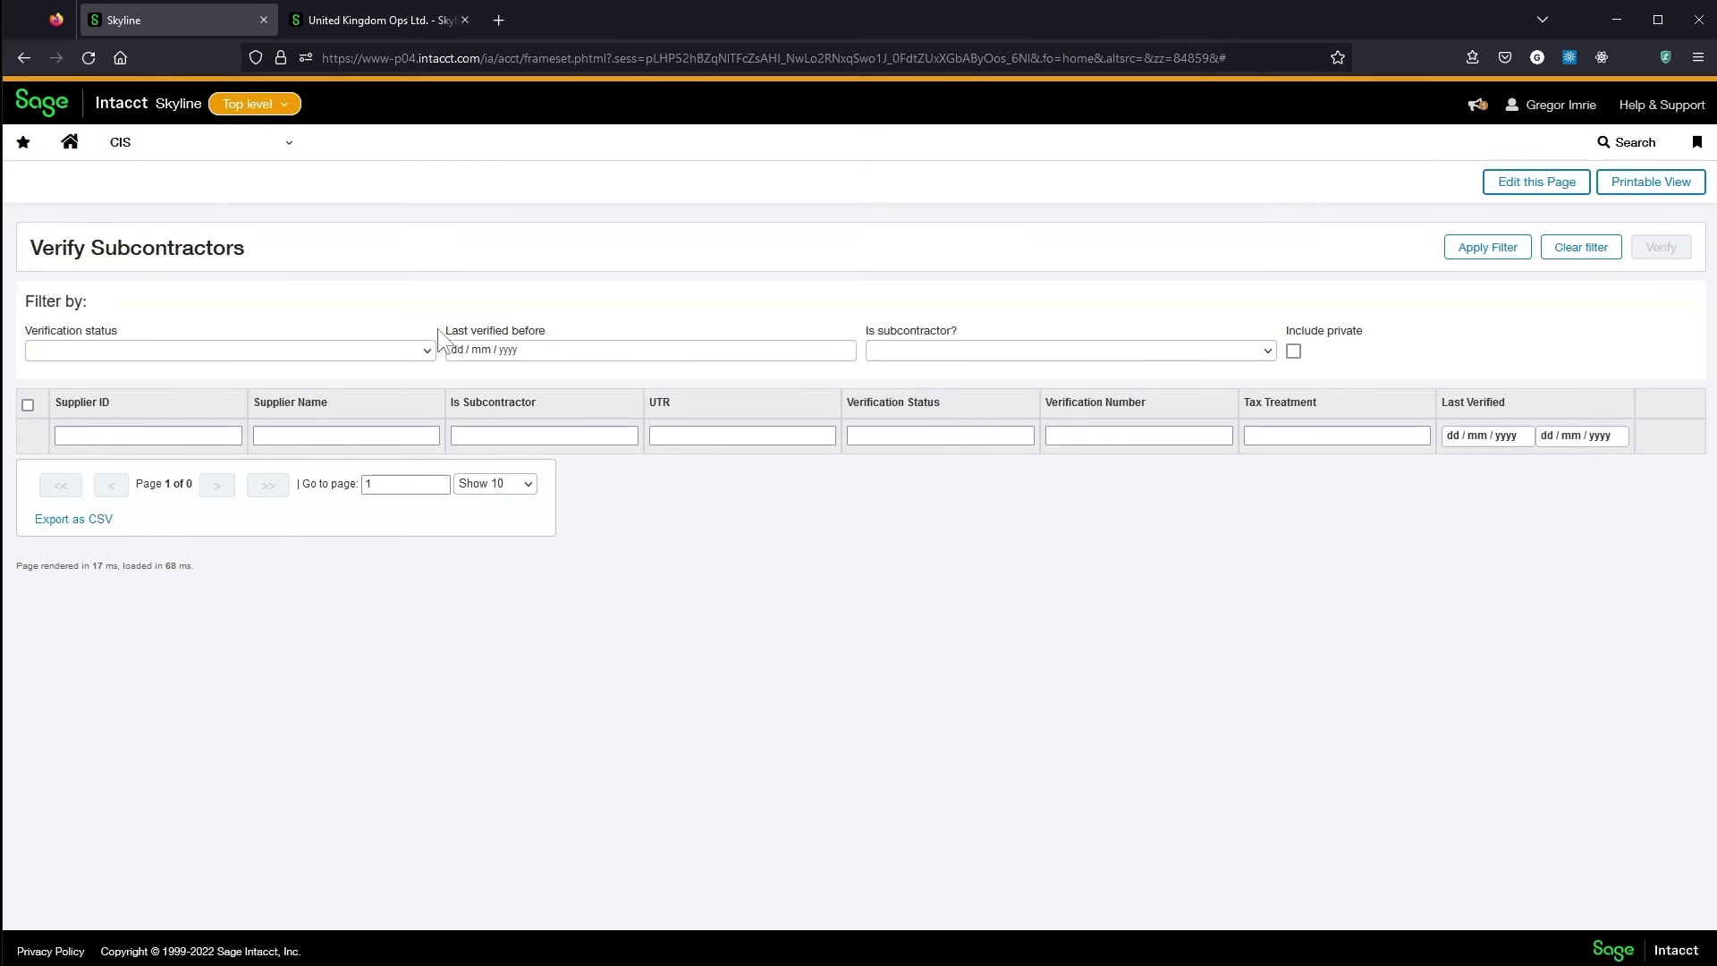
pyautogui.click(1496, 252)
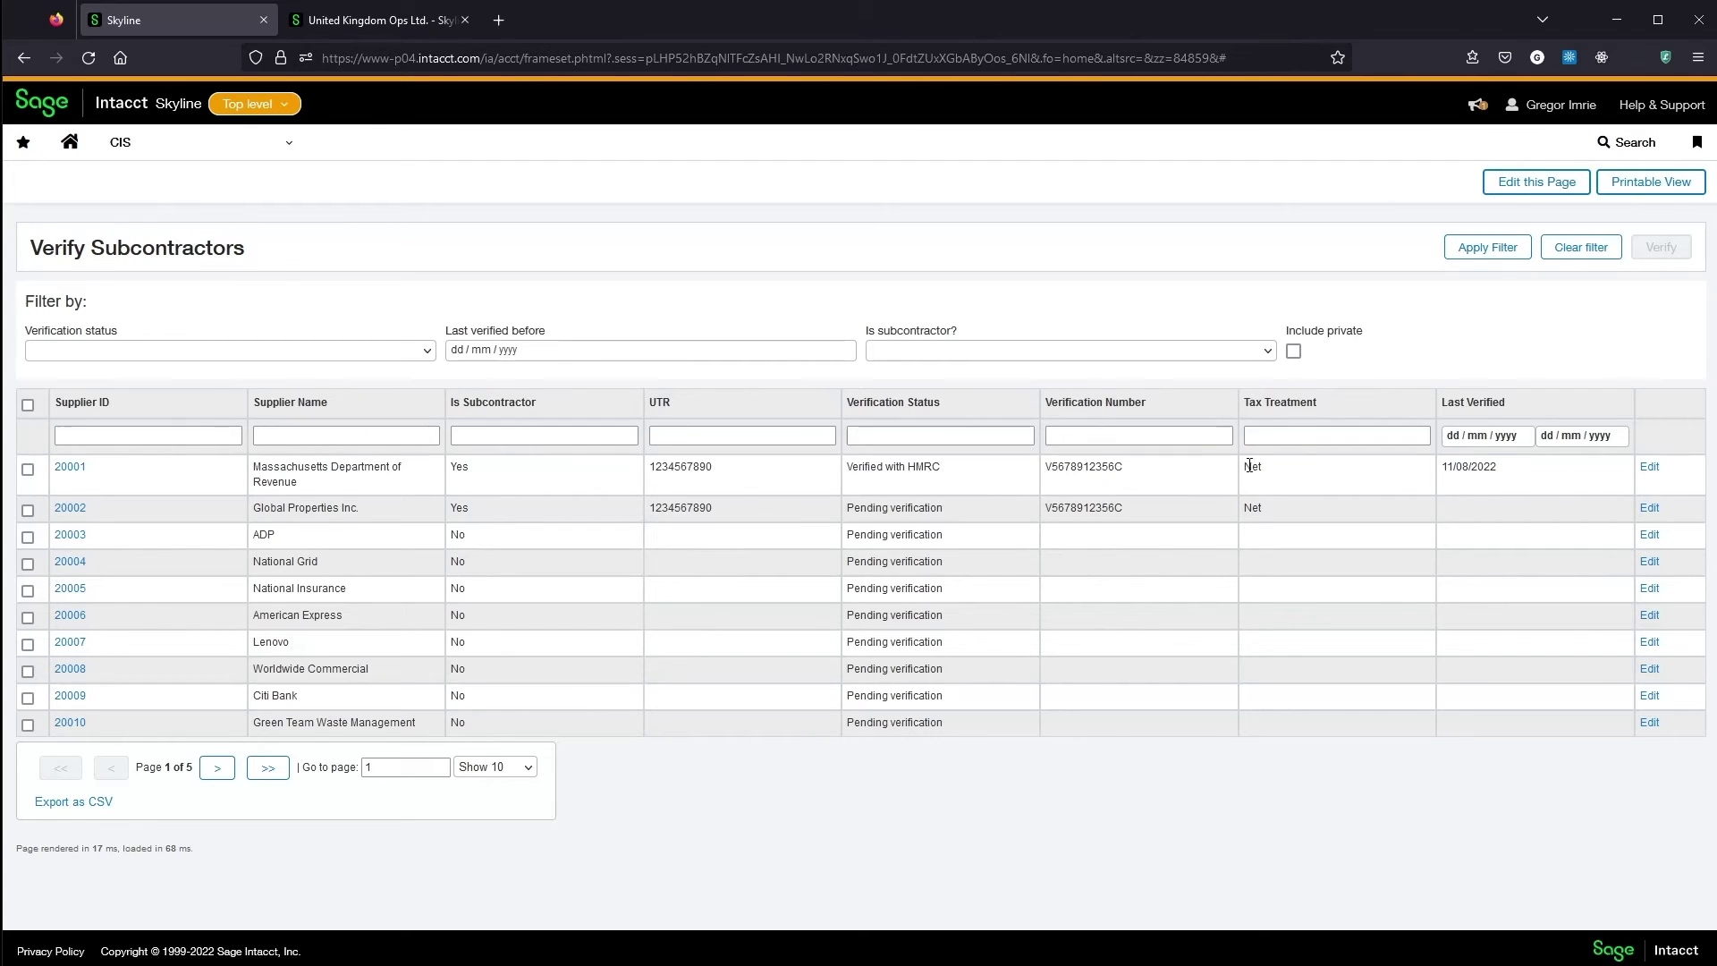
pyautogui.moveTo(1249, 466); pyautogui.dragTo(1259, 469)
# Step: Verify subcontractor 20001 with HMRC and confirm the request
pyautogui.click(28, 470)
pyautogui.click(1663, 248)
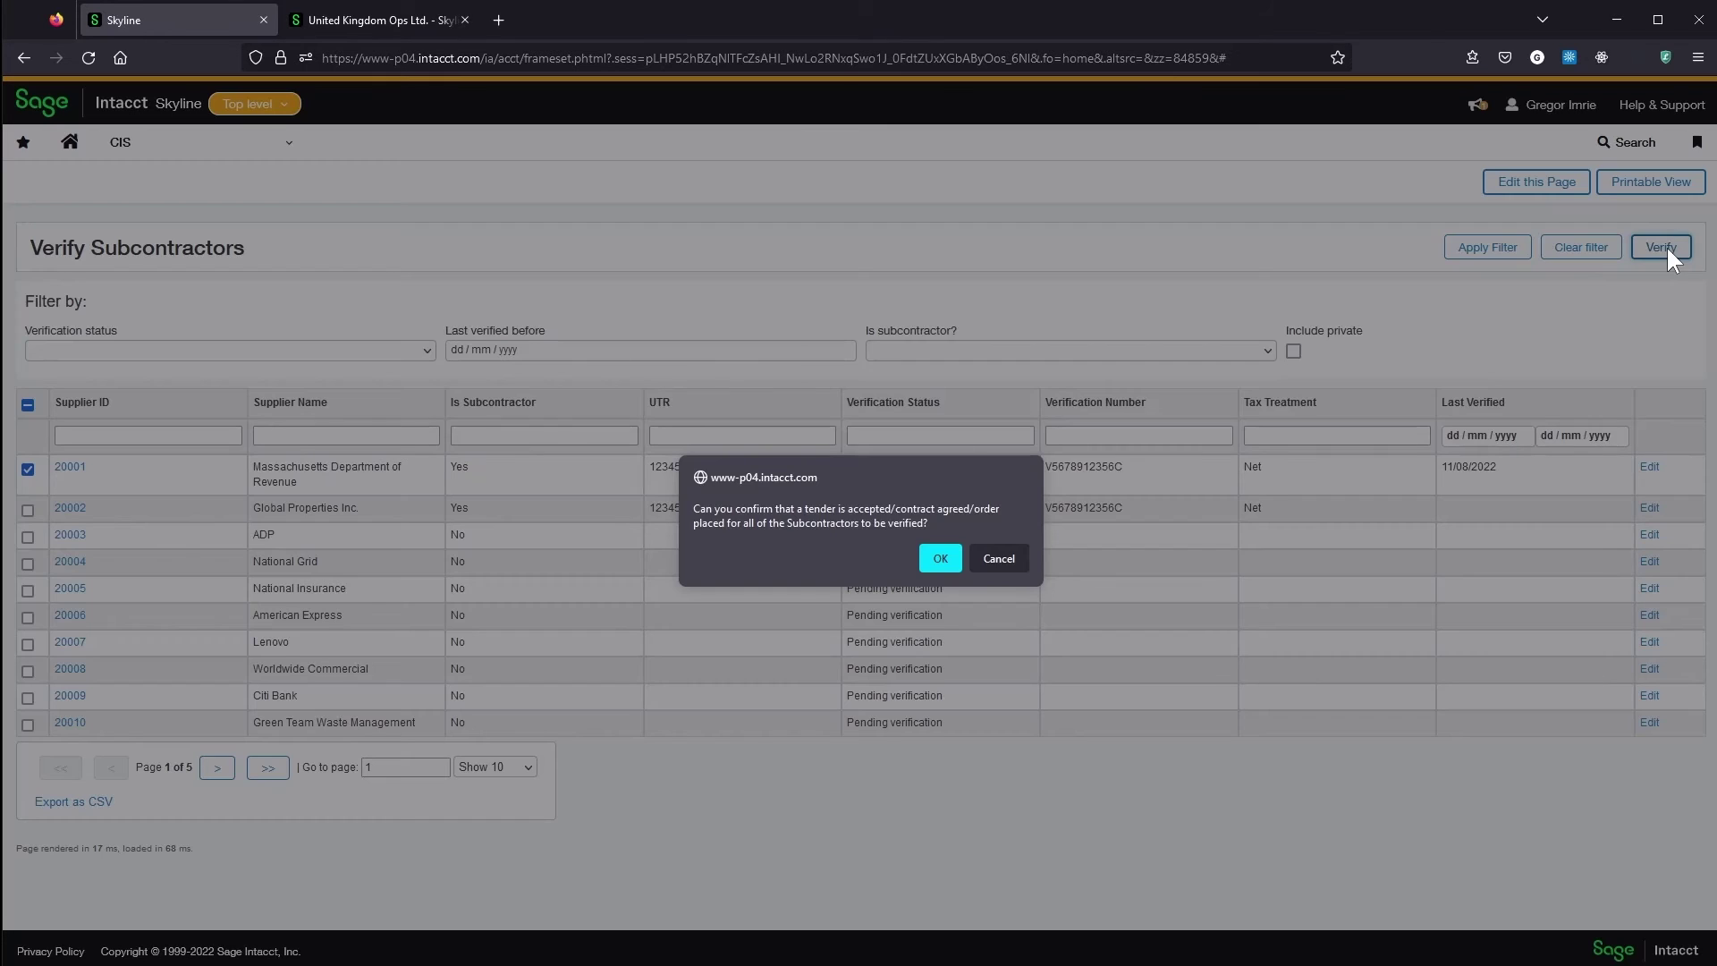
pyautogui.click(941, 557)
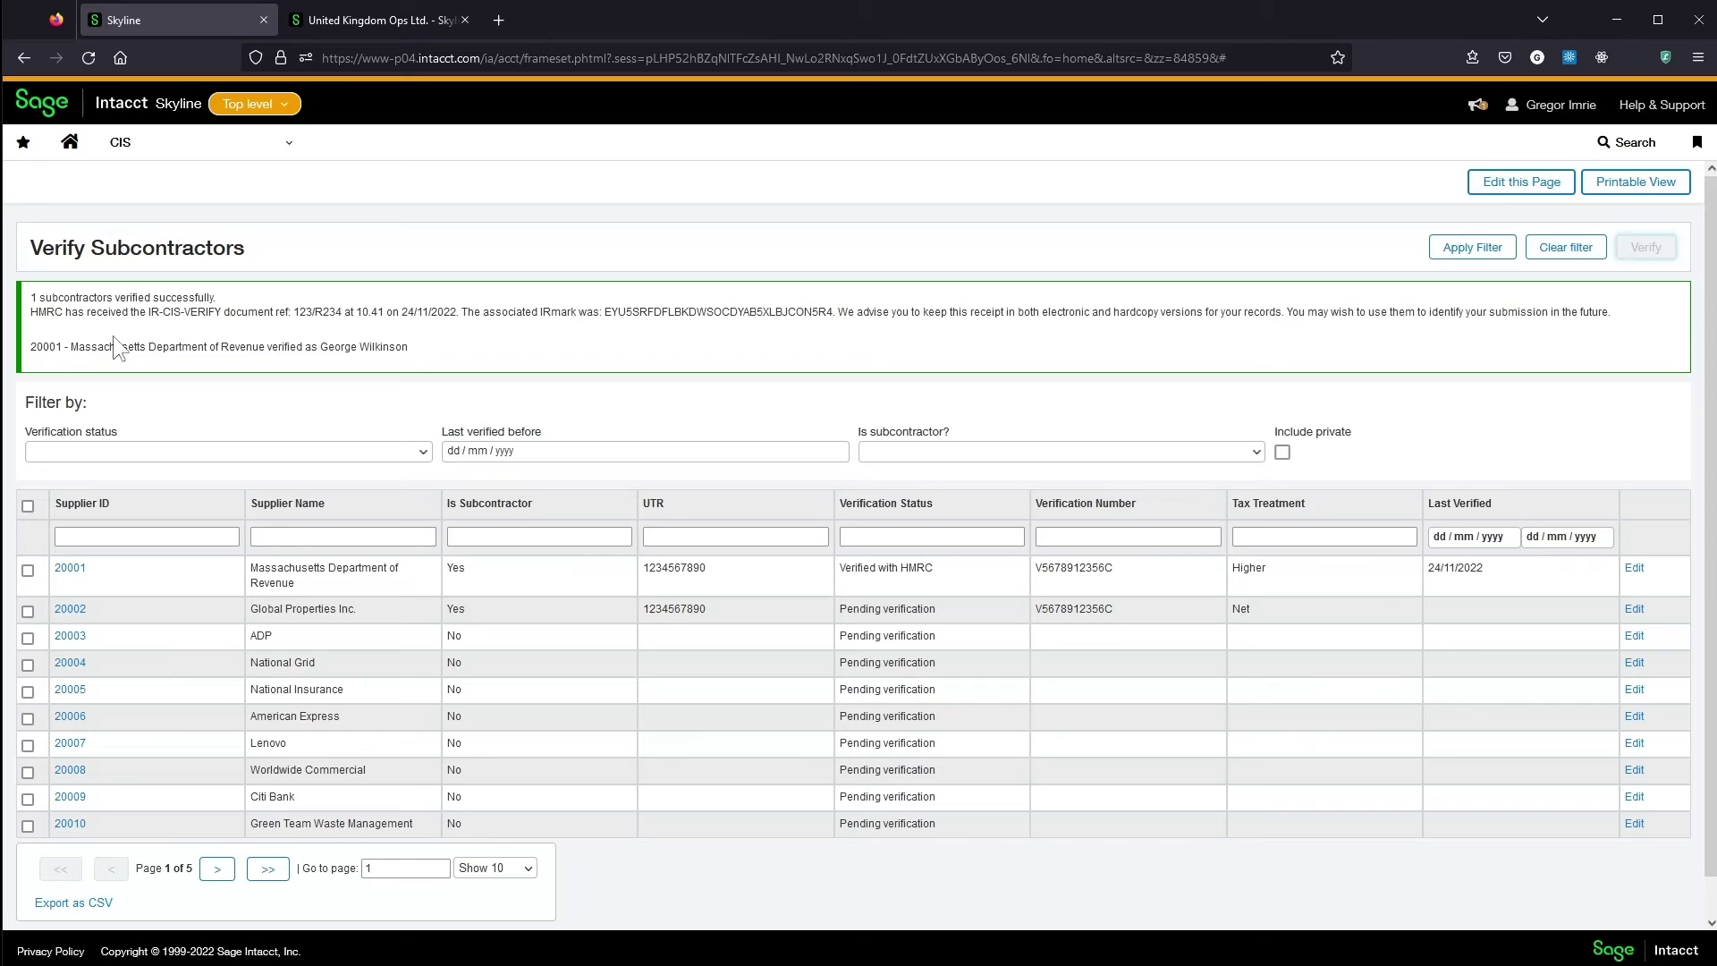
pyautogui.moveTo(140, 353); pyautogui.dragTo(182, 349)
pyautogui.moveTo(322, 349); pyautogui.dragTo(410, 347)
pyautogui.click(444, 351)
# Step: Create the December 2022 CIS monthly return and view its 14,956.00 total payments transactions
pyautogui.click(403, 23)
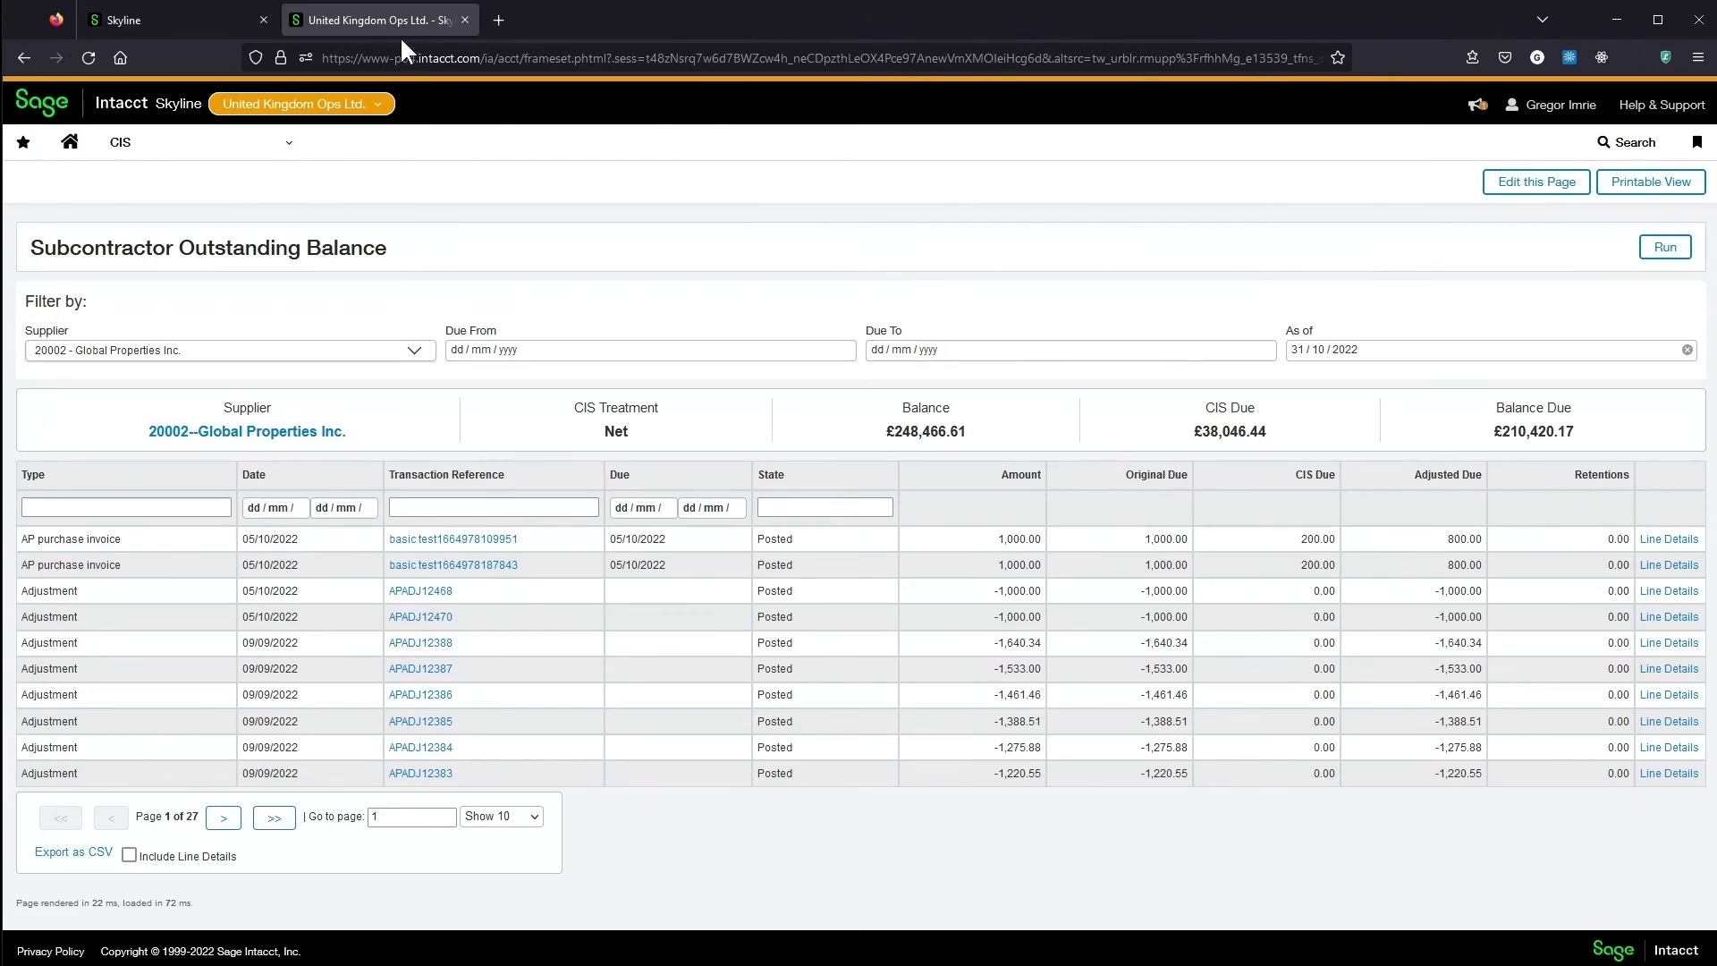
pyautogui.click(130, 152)
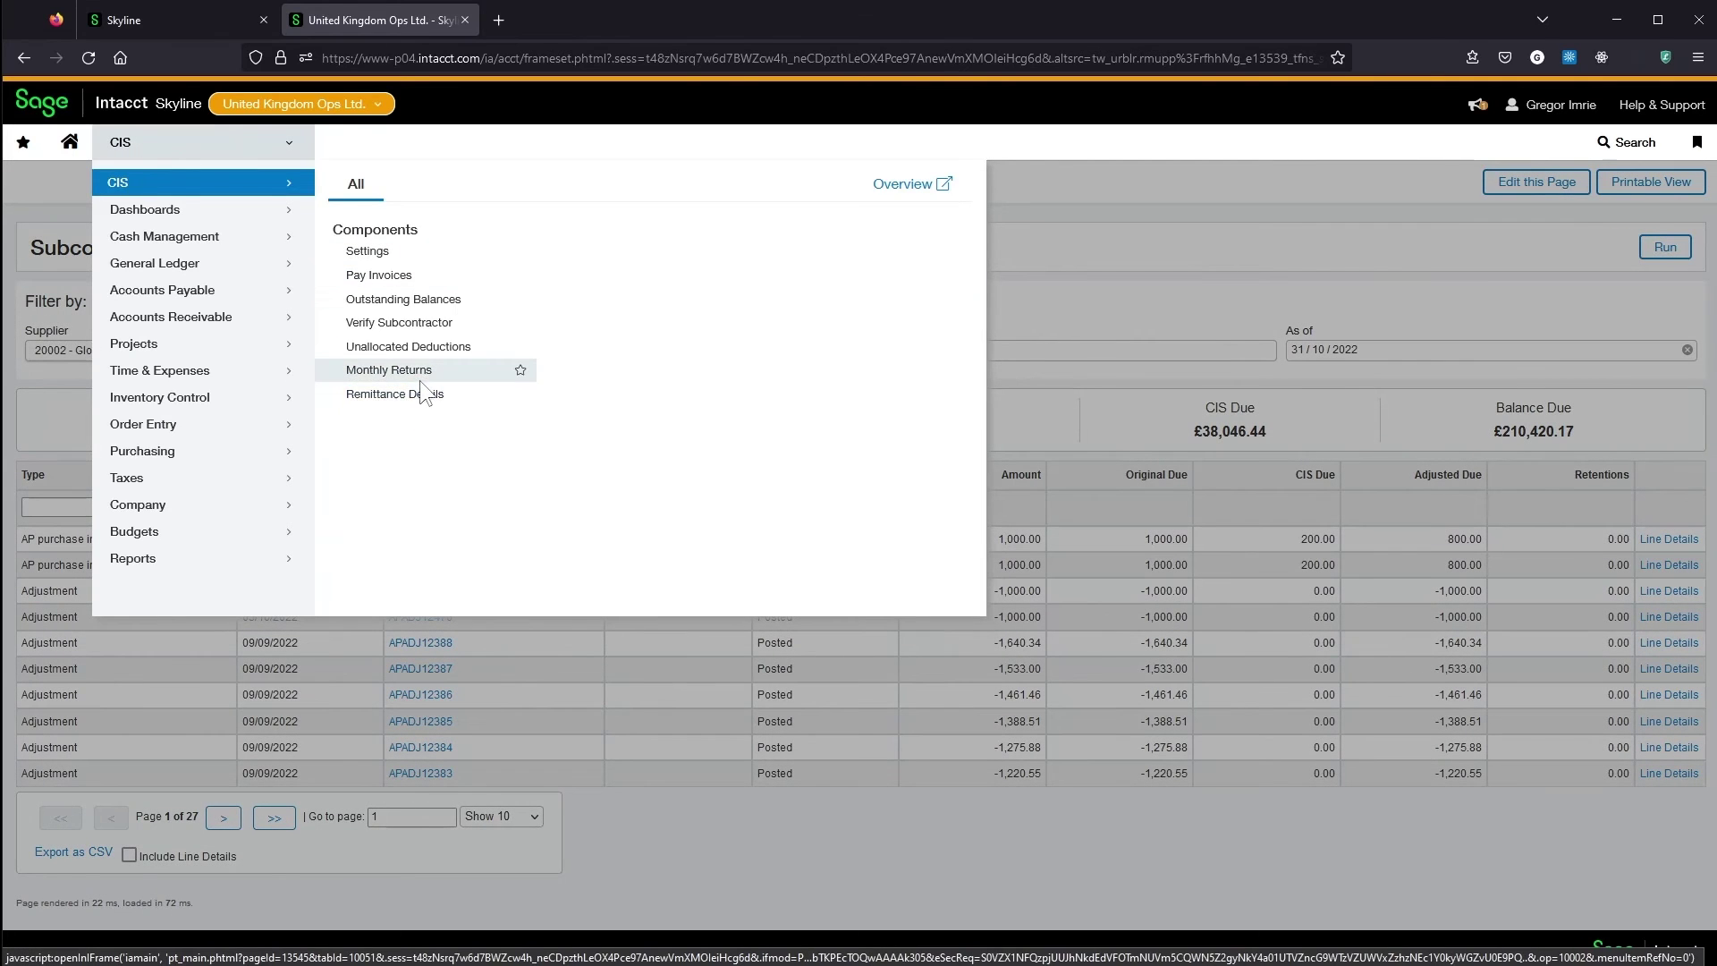
pyautogui.click(416, 369)
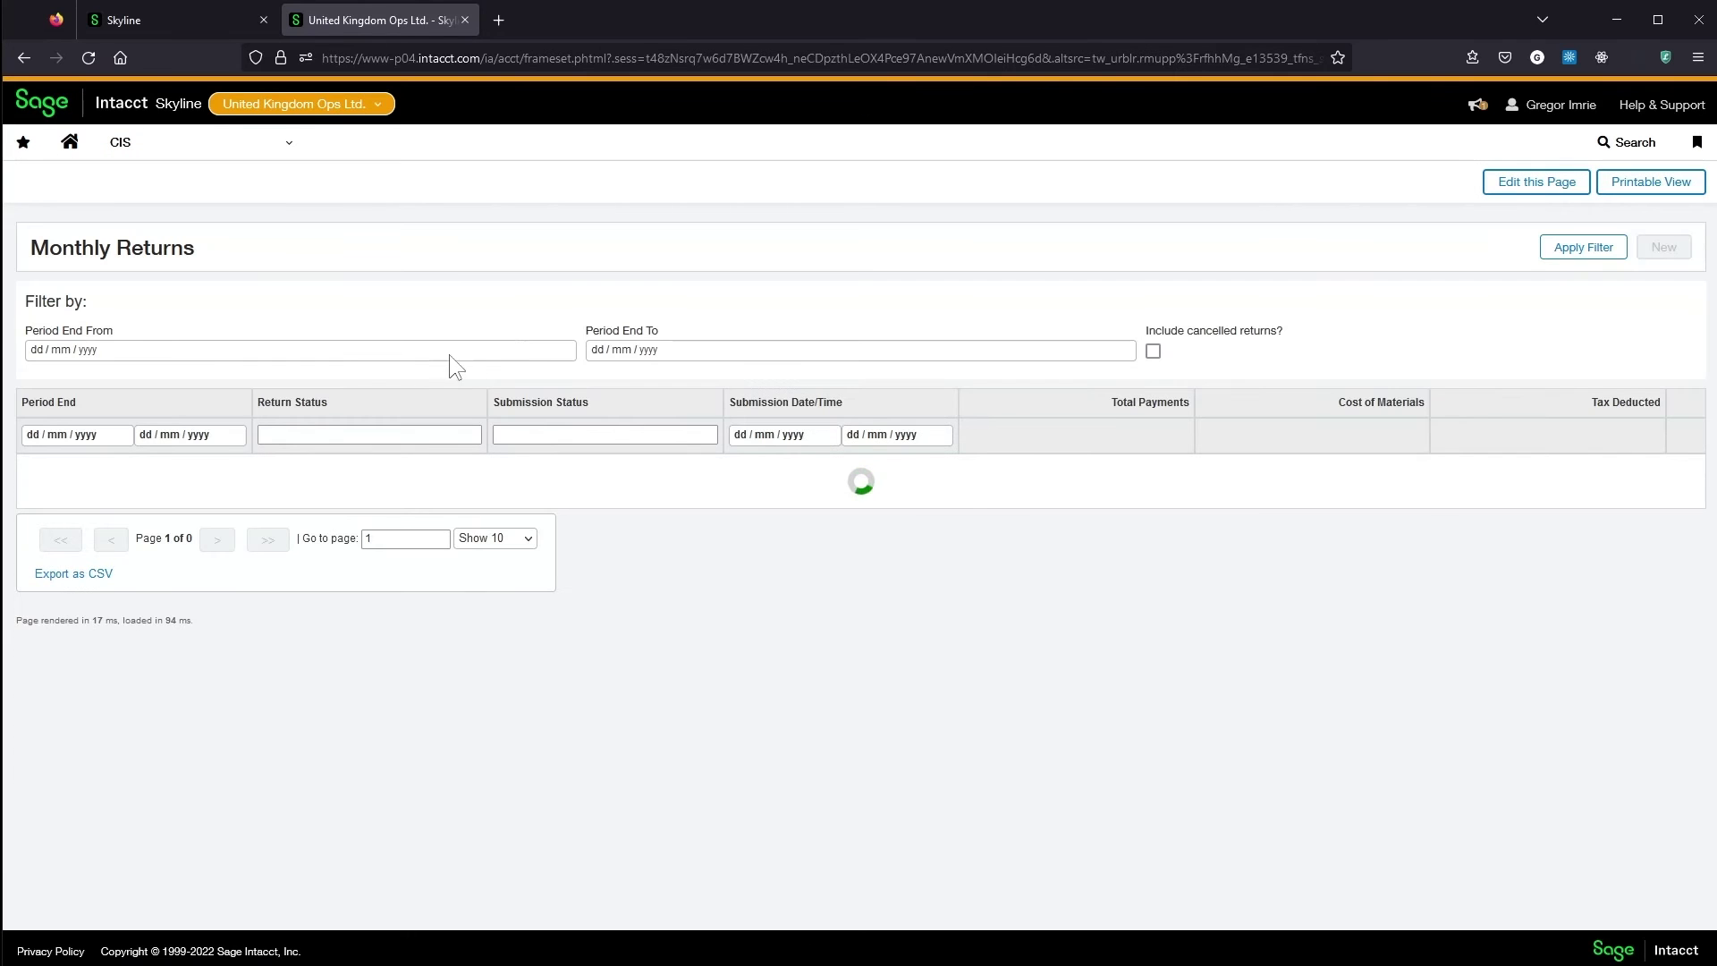
pyautogui.click(1674, 250)
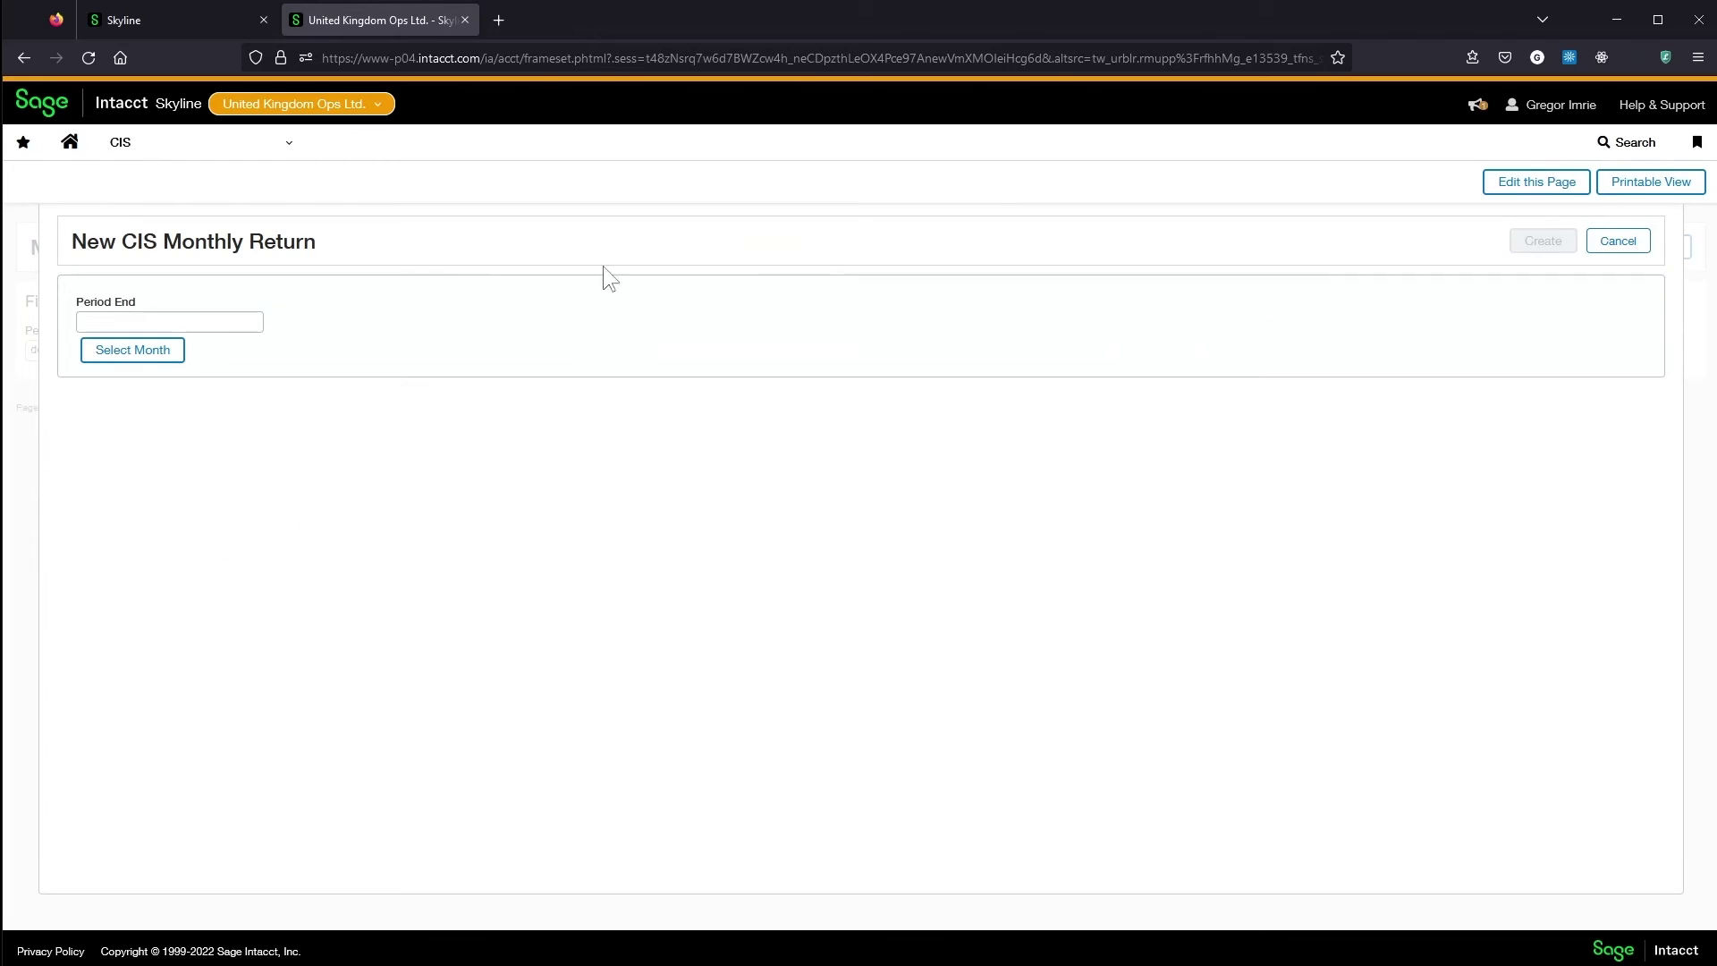
pyautogui.click(152, 354)
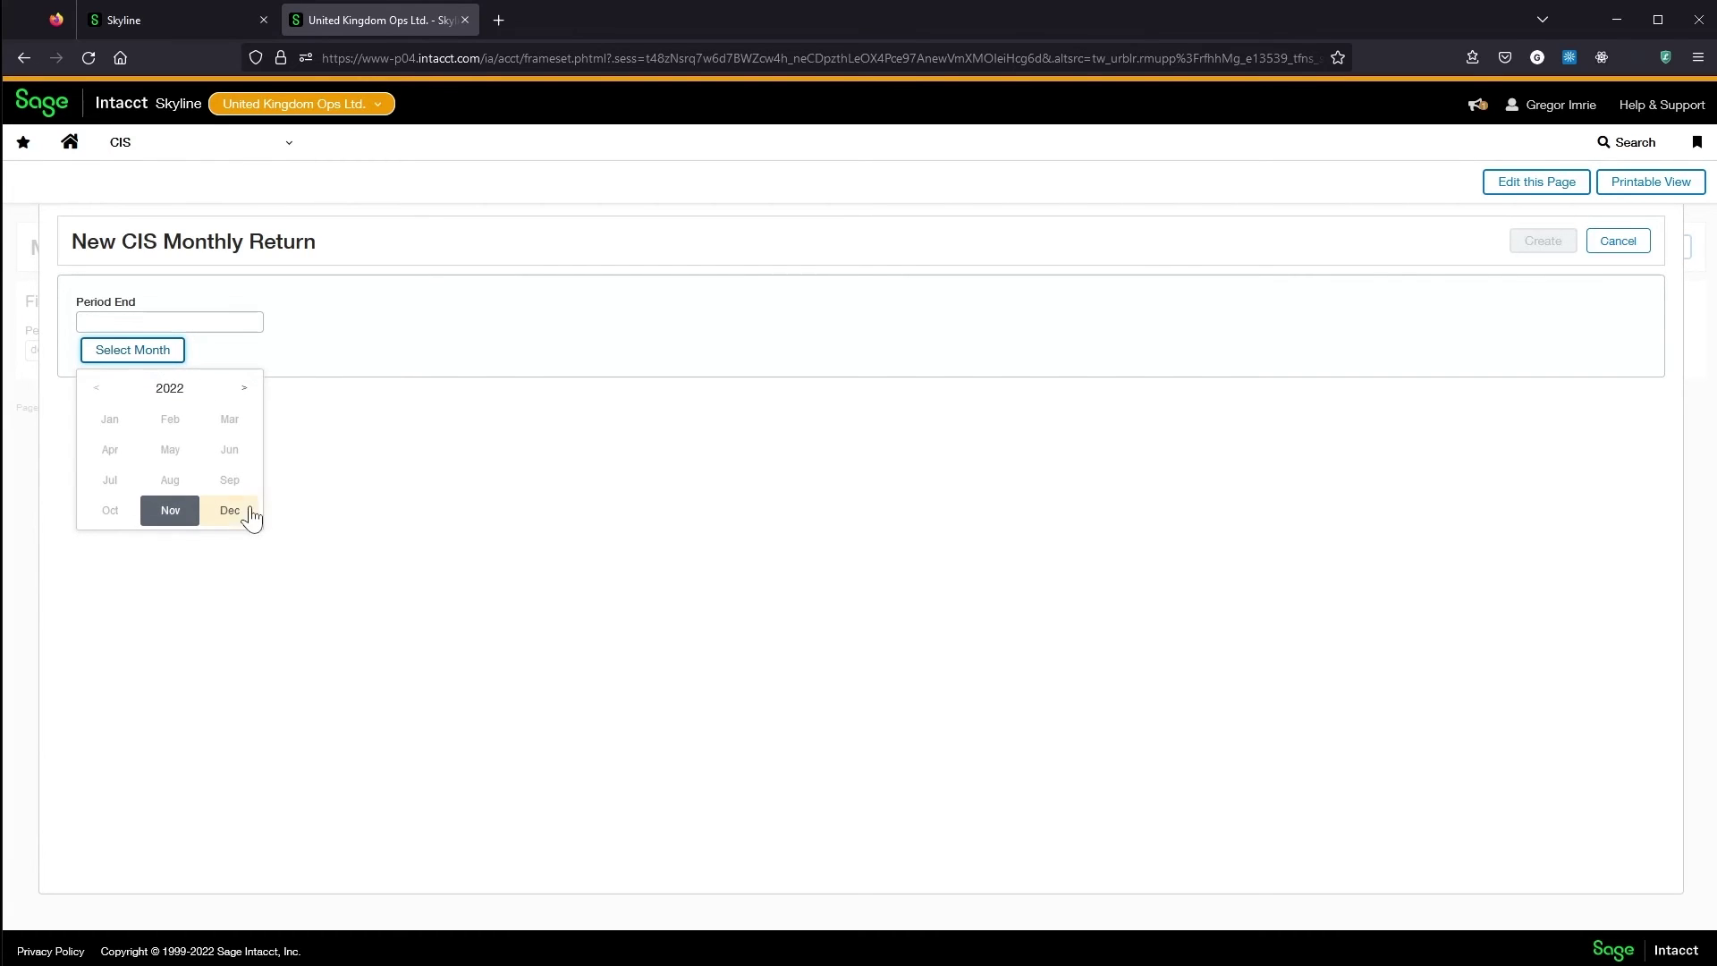
pyautogui.click(241, 520)
pyautogui.click(761, 303)
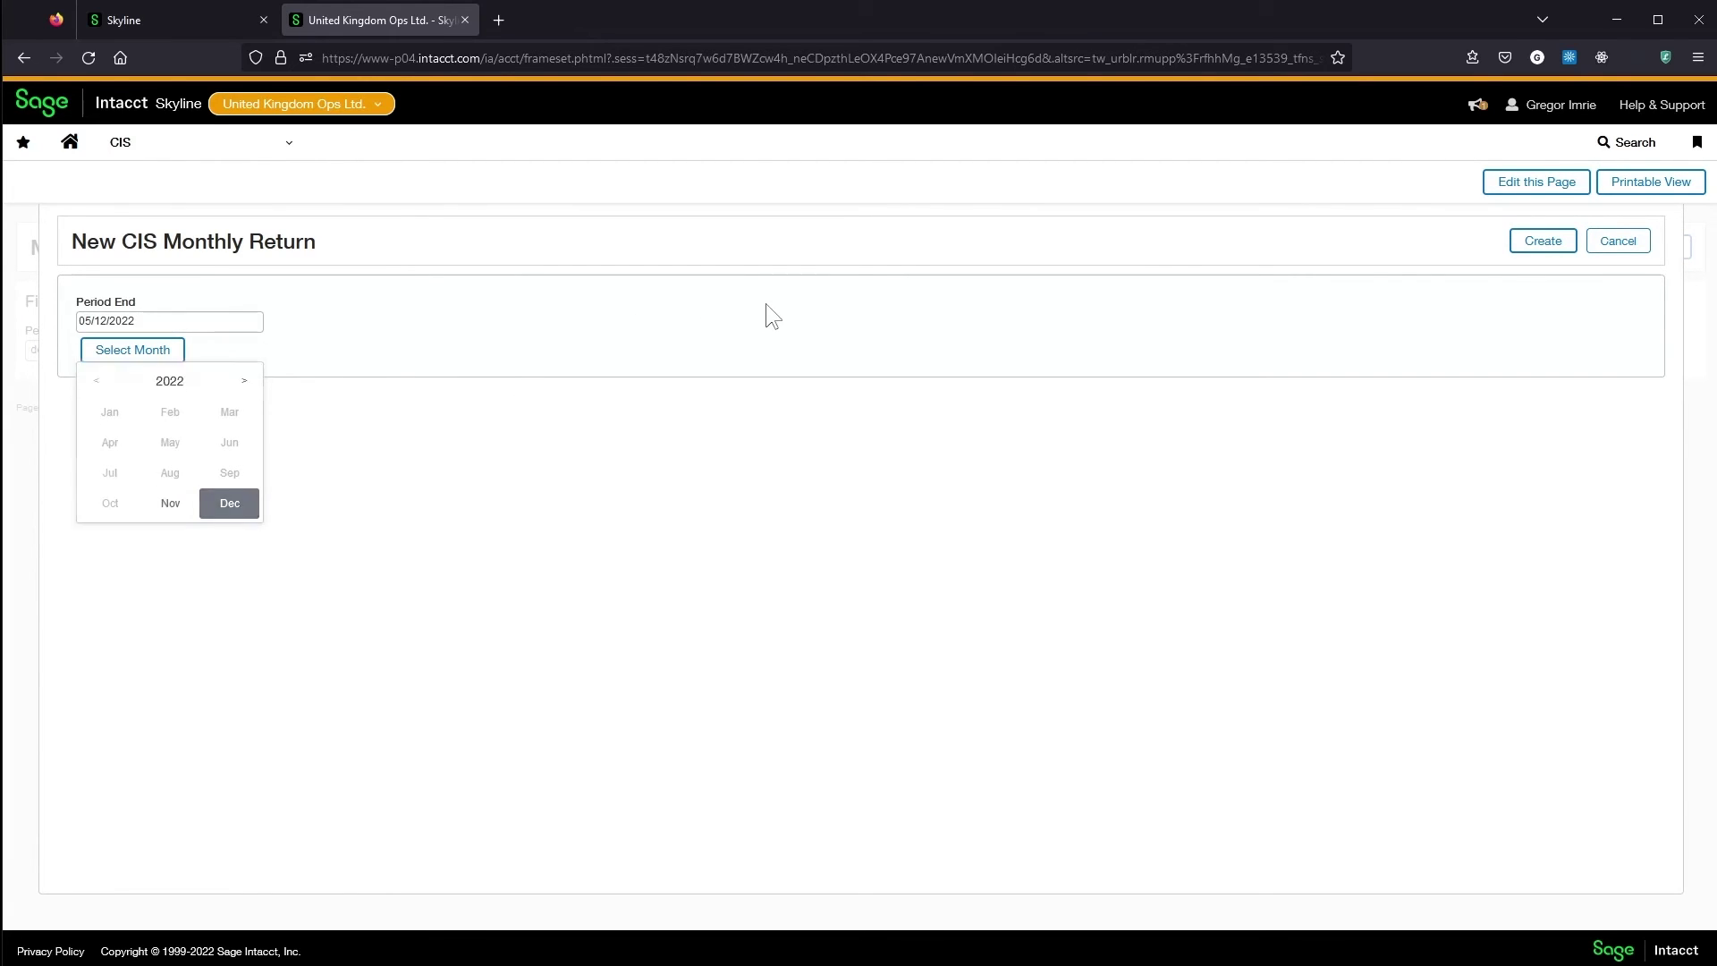
pyautogui.click(1543, 242)
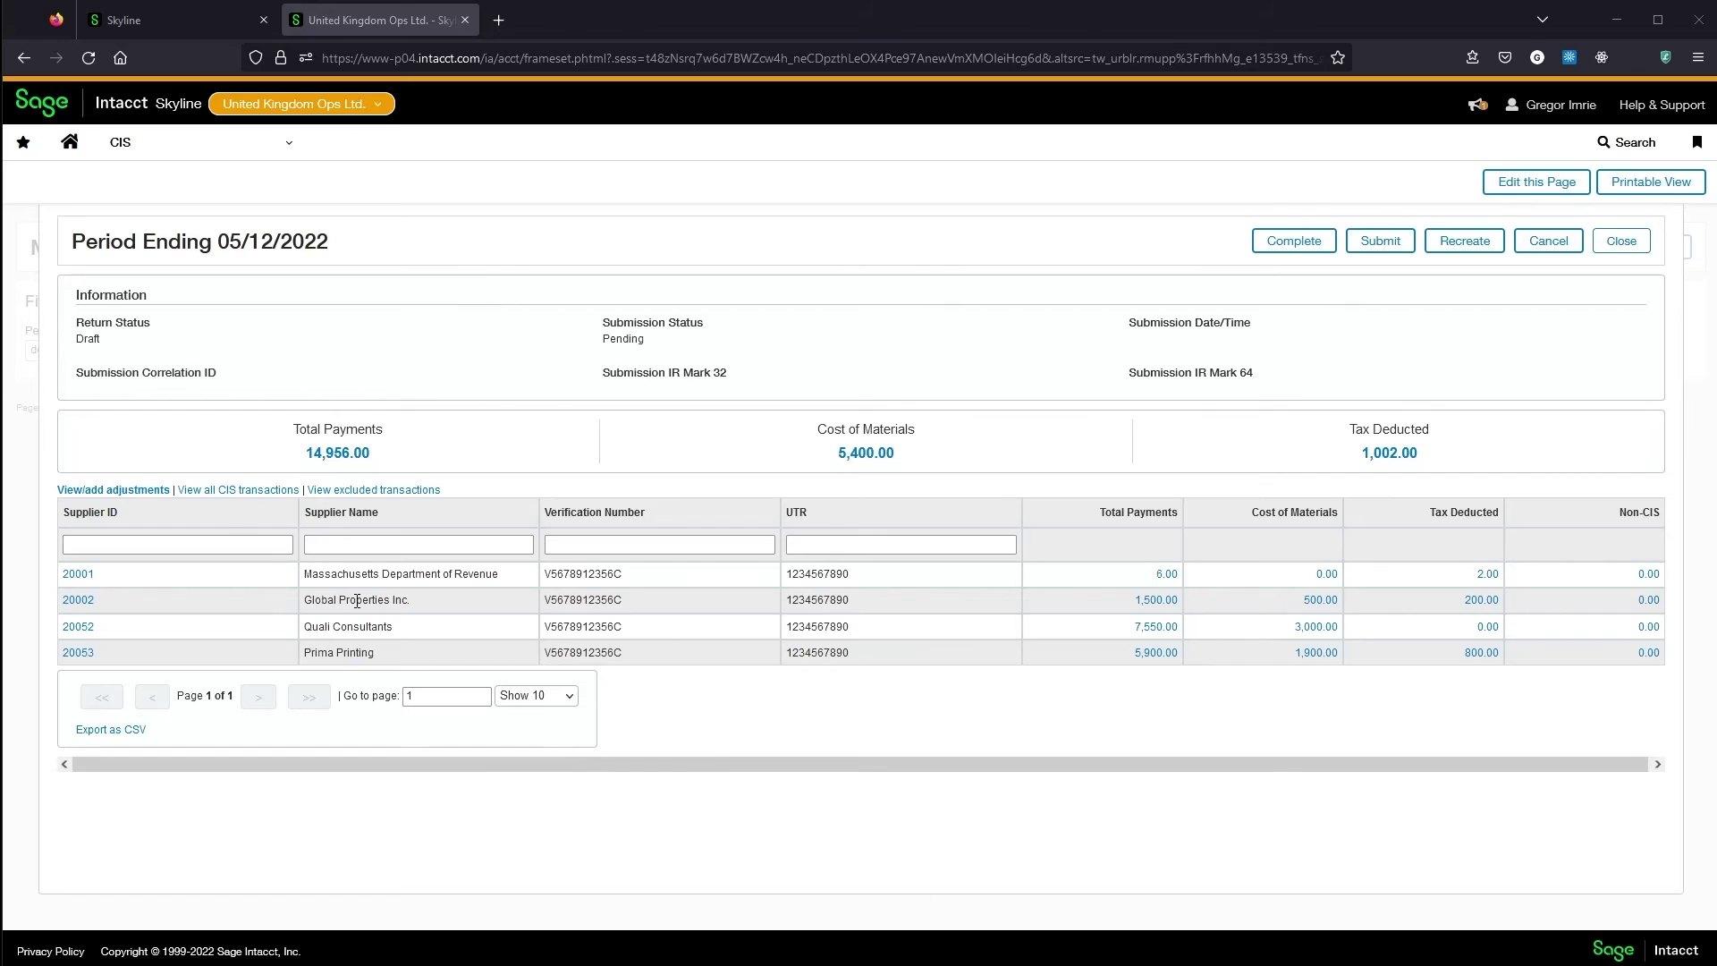
pyautogui.click(356, 449)
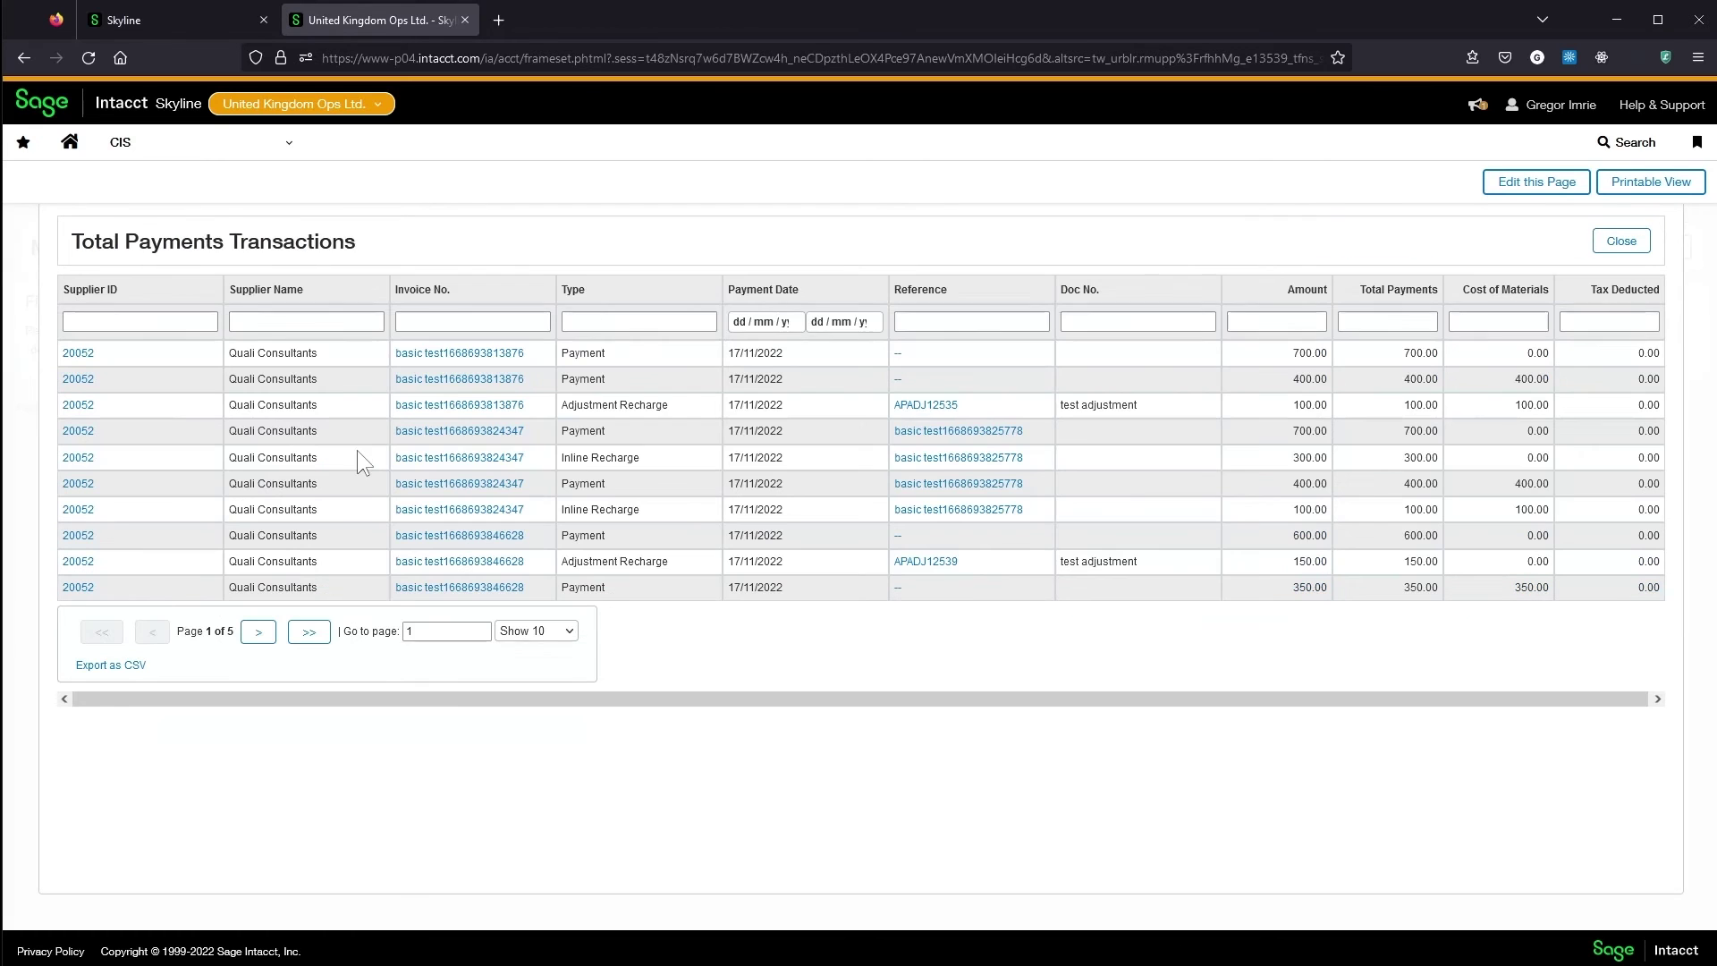
# Step: Check Global Properties' total payments and CIS transactions for supplier 20002, closing each list
pyautogui.click(1632, 243)
pyautogui.click(1162, 601)
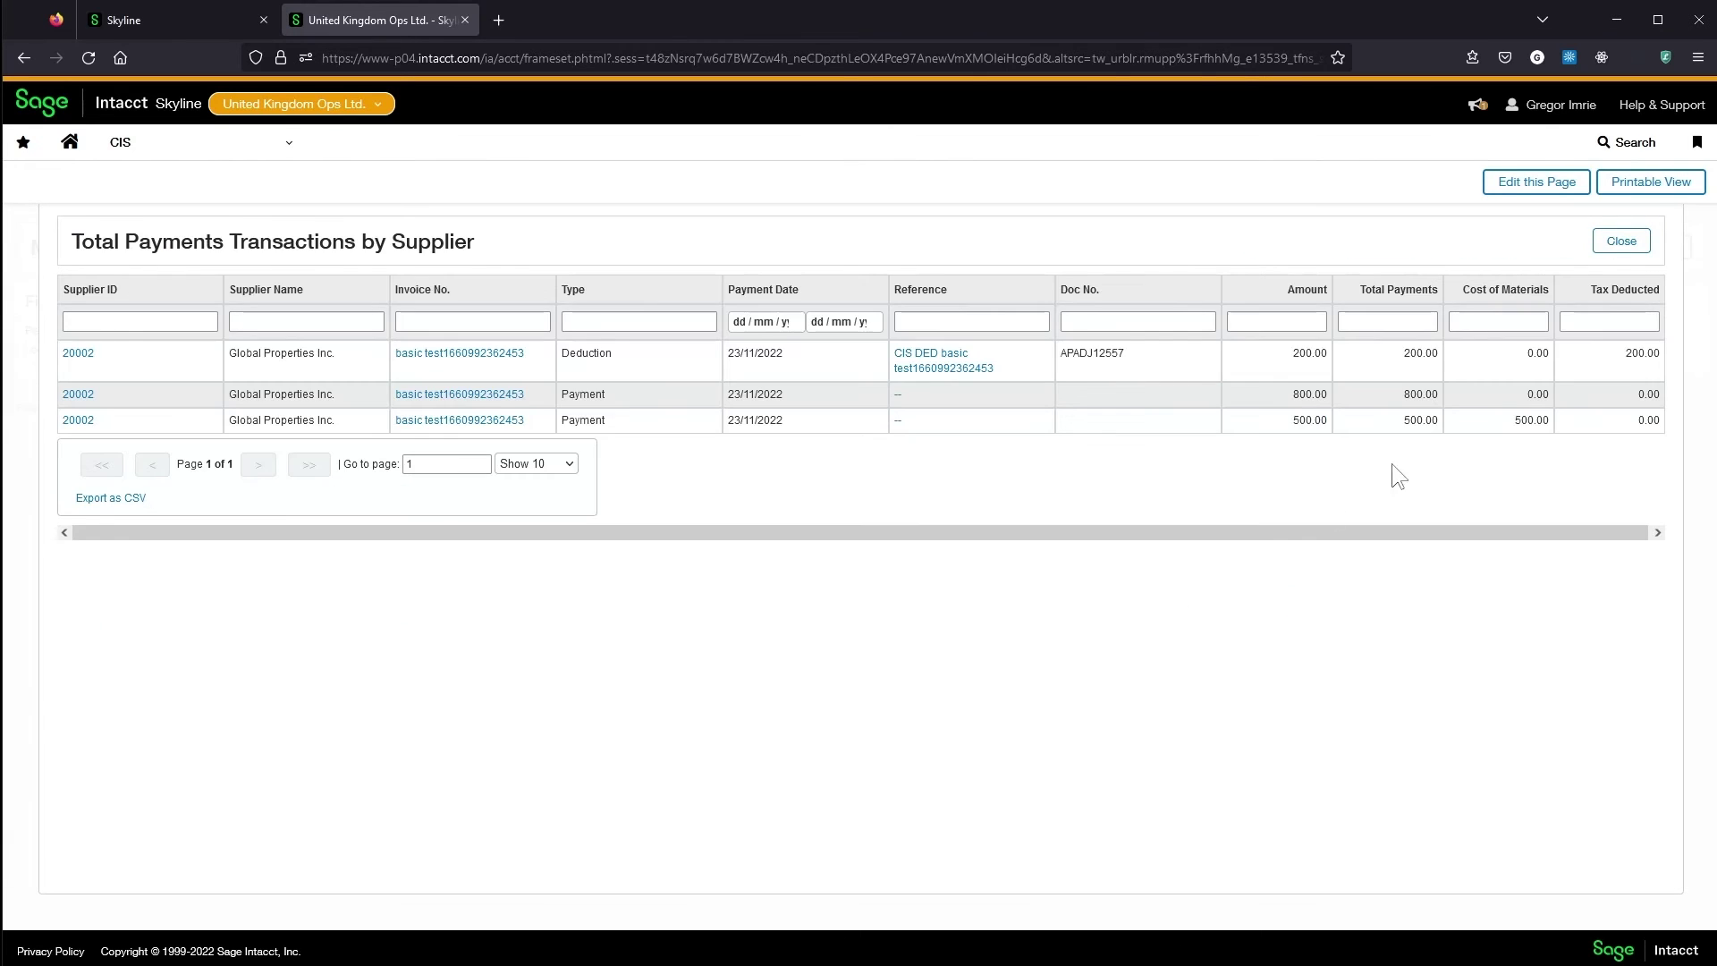
pyautogui.click(1637, 246)
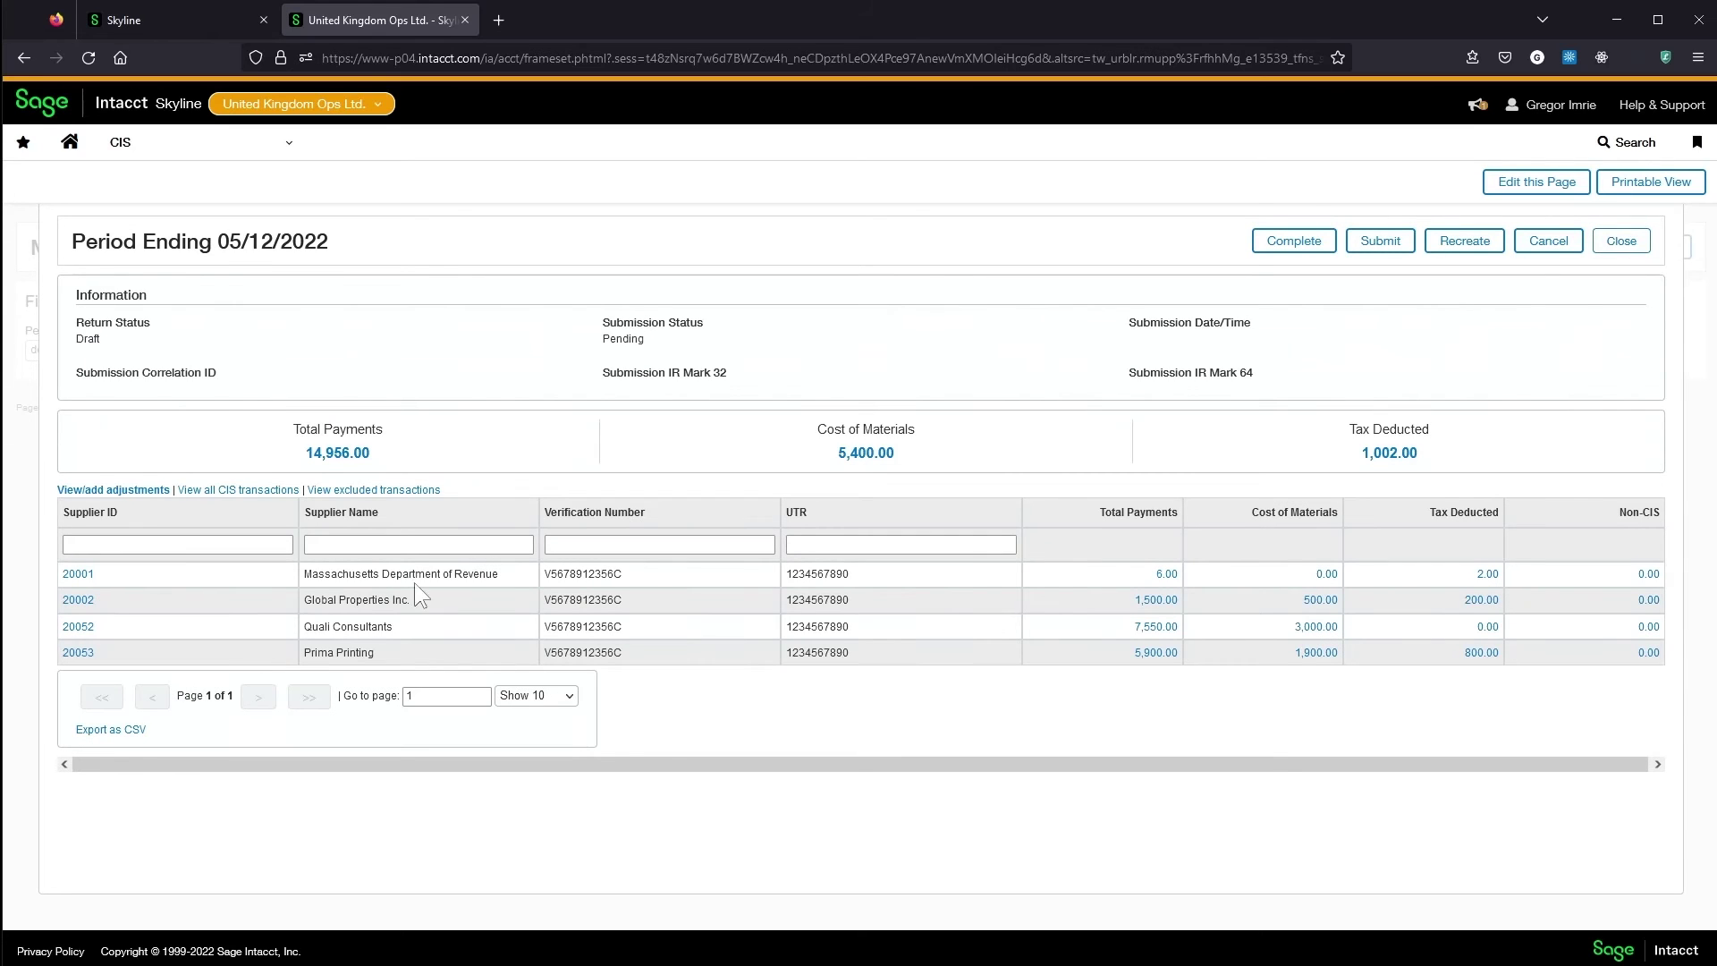
pyautogui.click(73, 600)
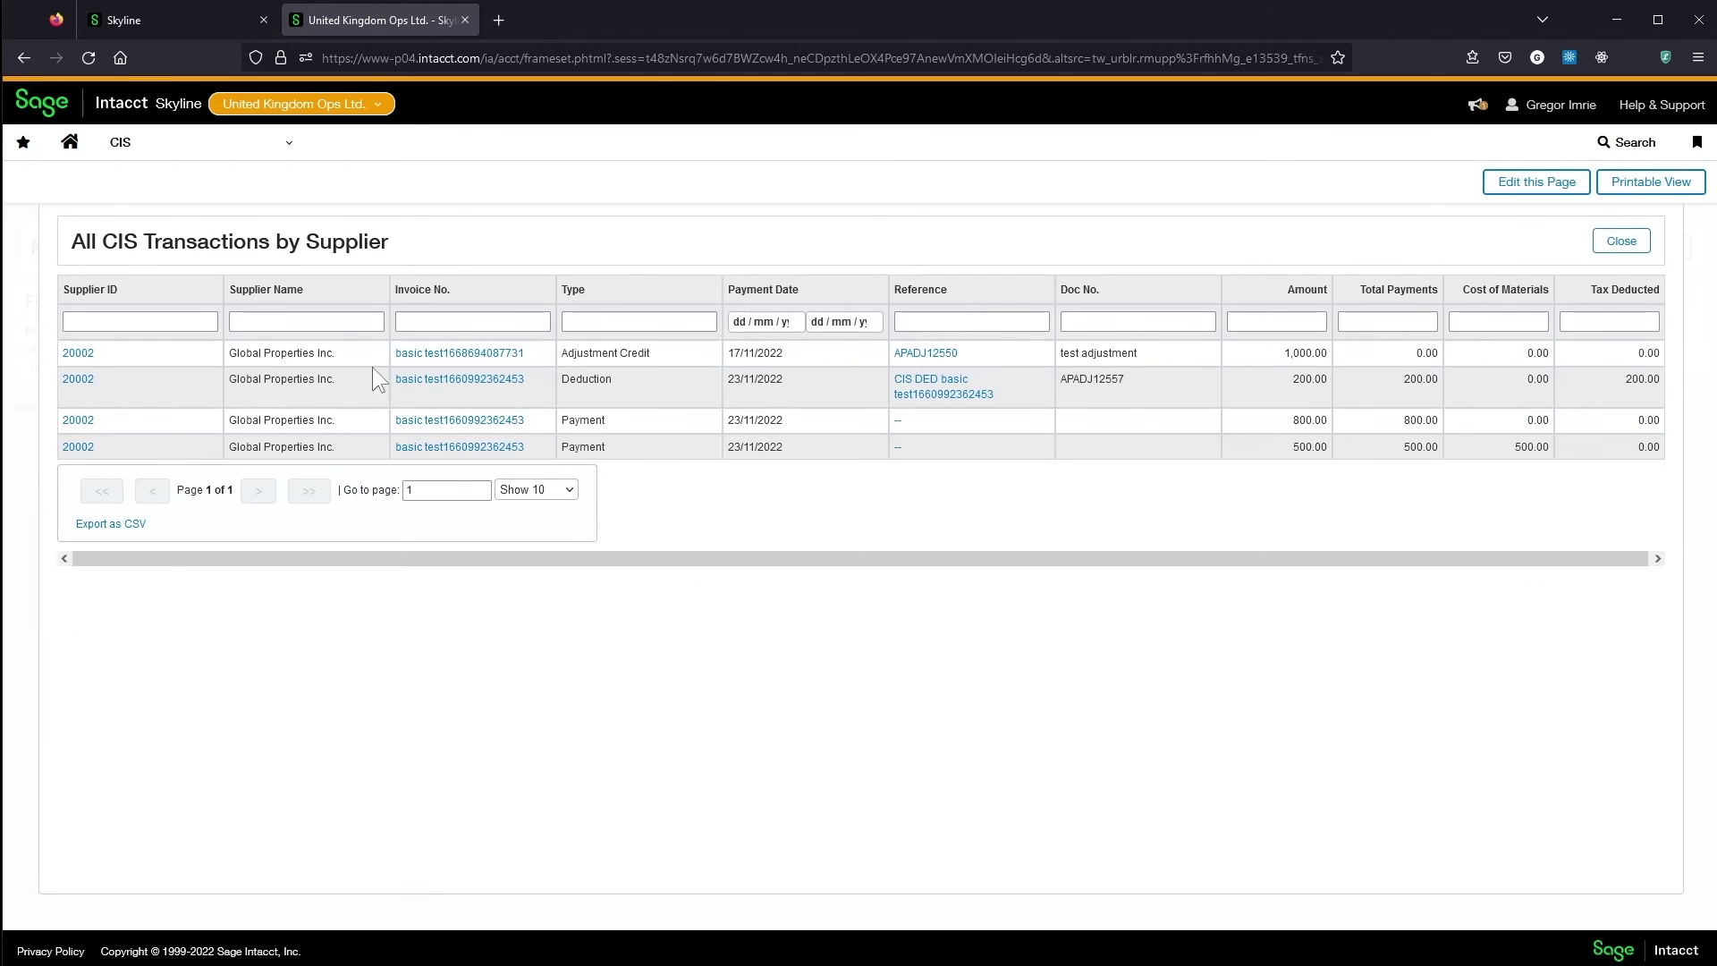
pyautogui.click(1618, 241)
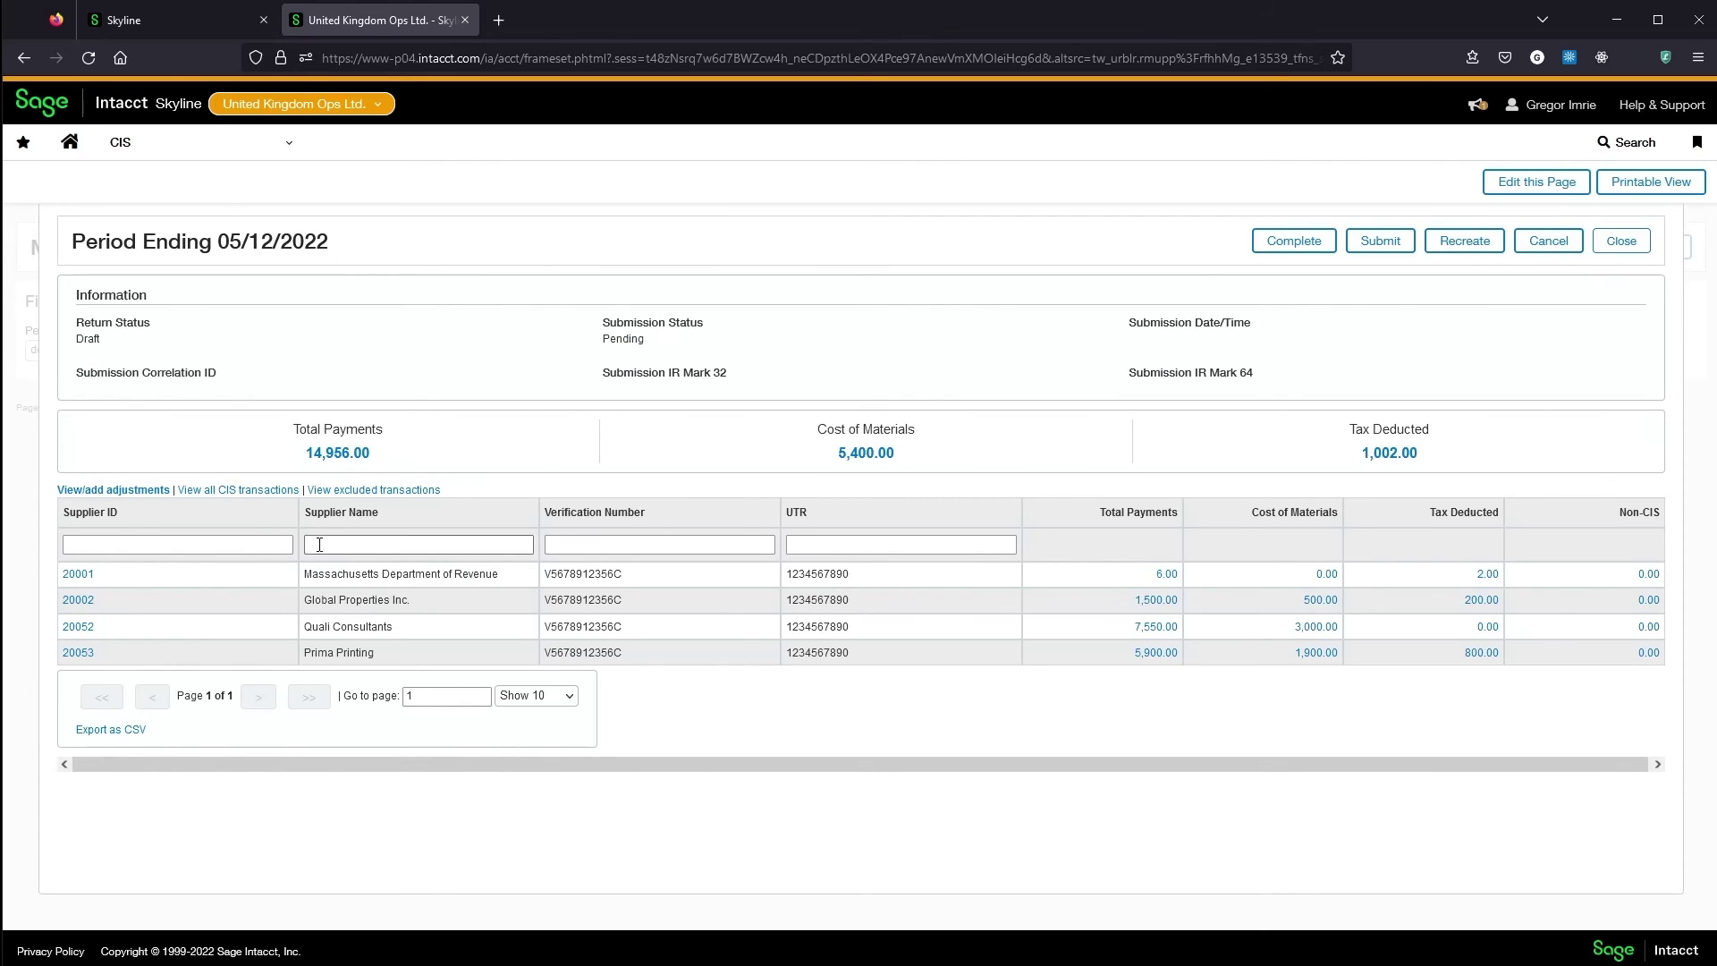
# Step: List all CIS transactions in the return filtered by invoice number
pyautogui.click(228, 490)
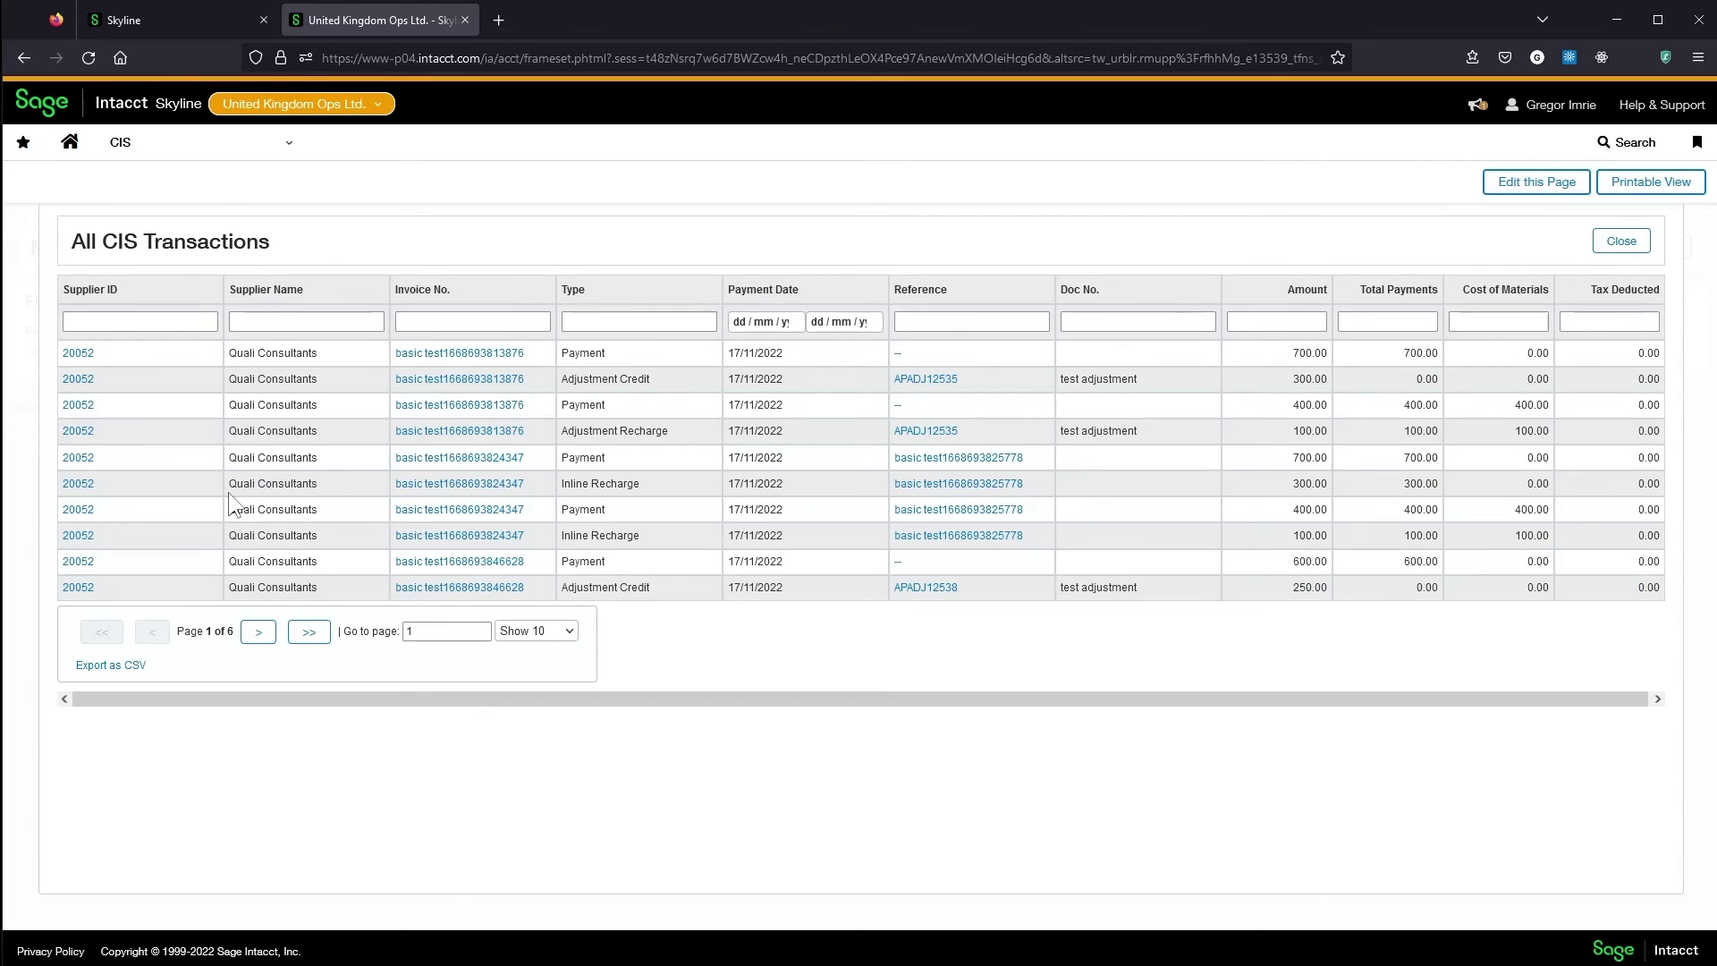
pyautogui.click(424, 320)
pyautogui.hotkey('ctrl', 'v')
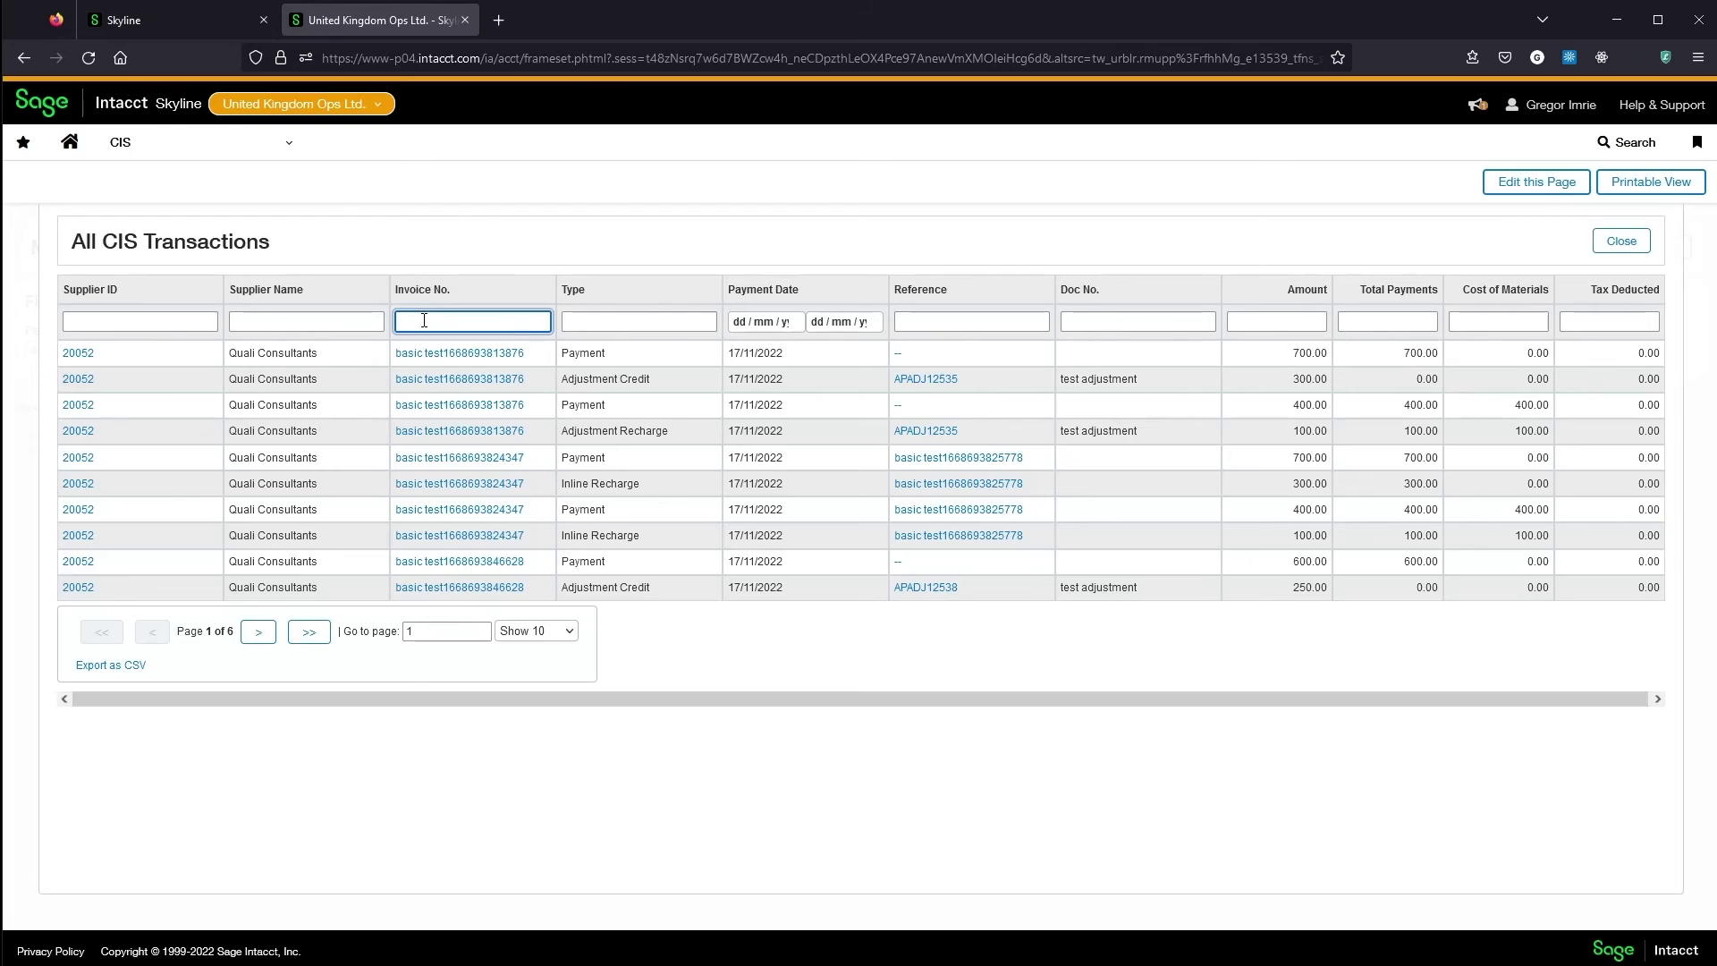
pyautogui.press('Return')
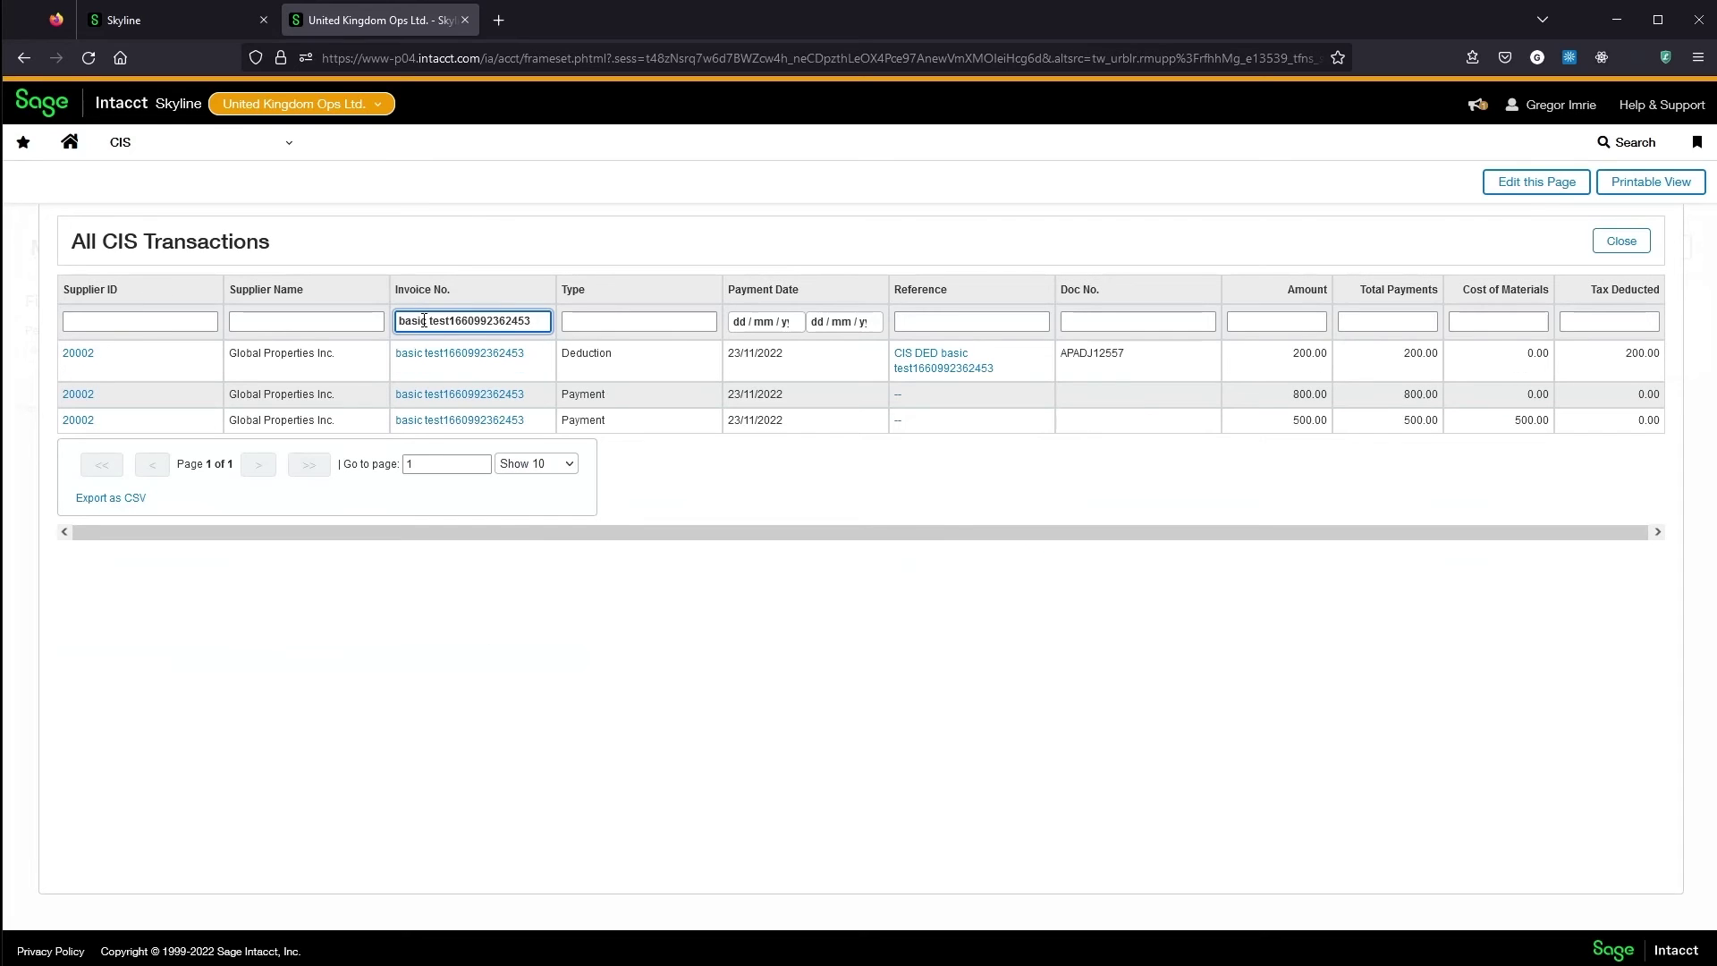
pyautogui.click(510, 358)
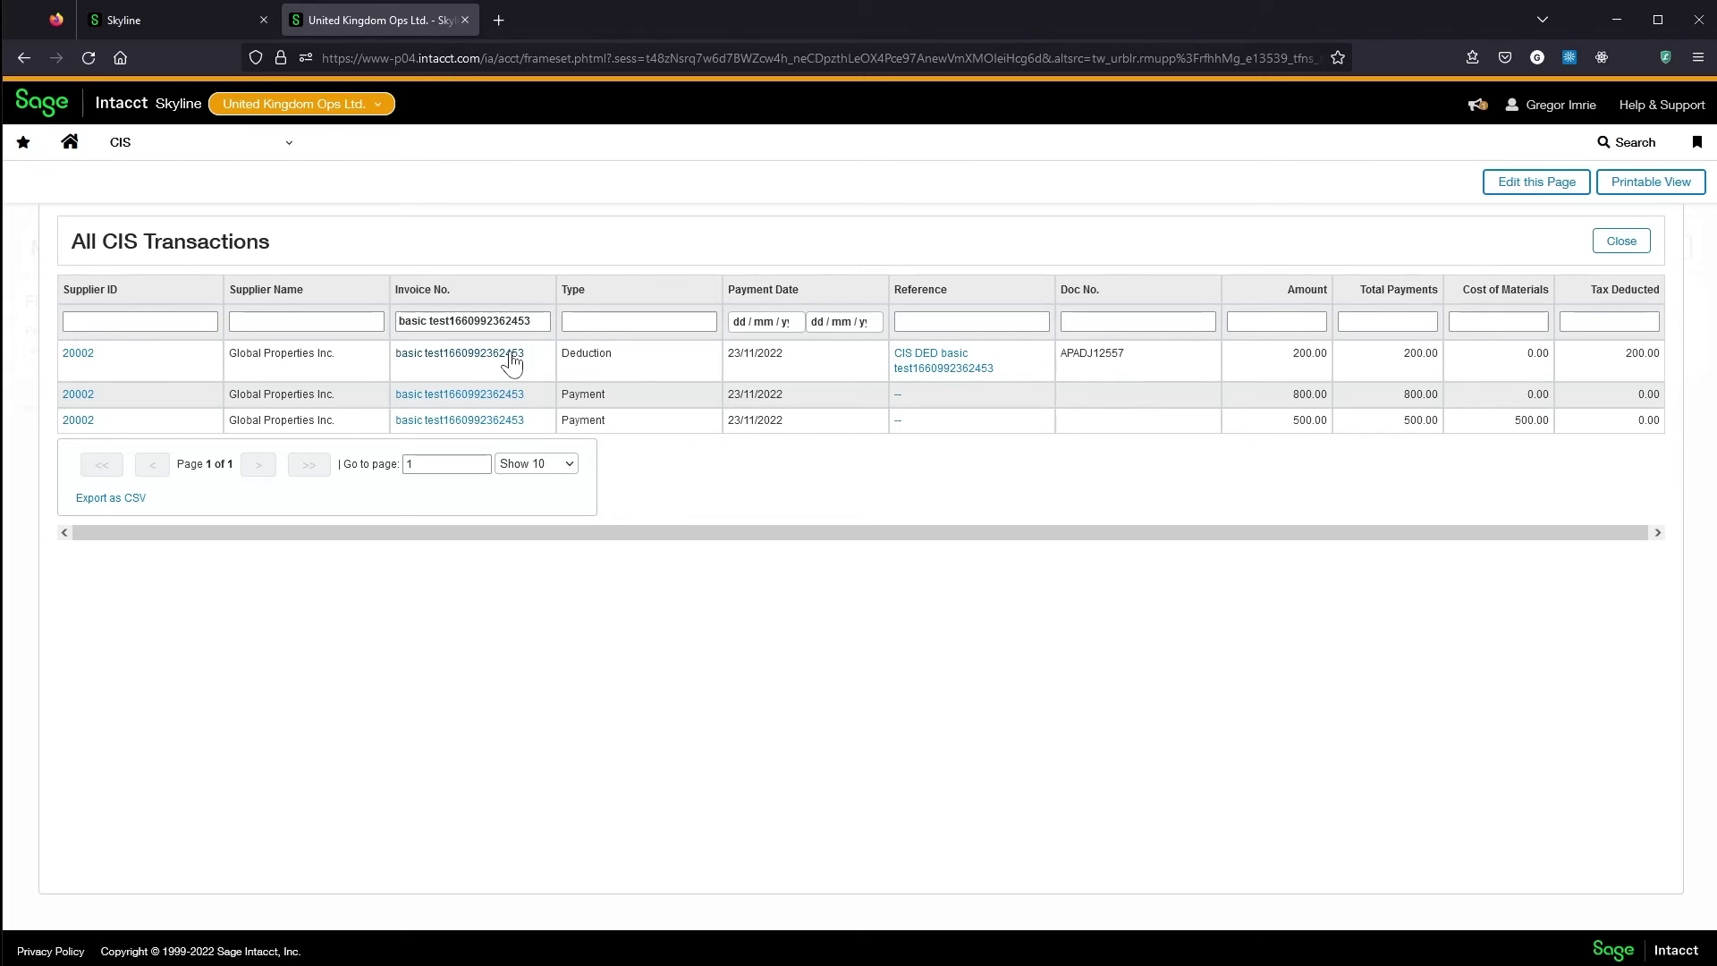
# Step: Review the invoice, APADJ12557 adjustment and posted payment in new tabs, closing each afterwards
pyautogui.click(512, 360)
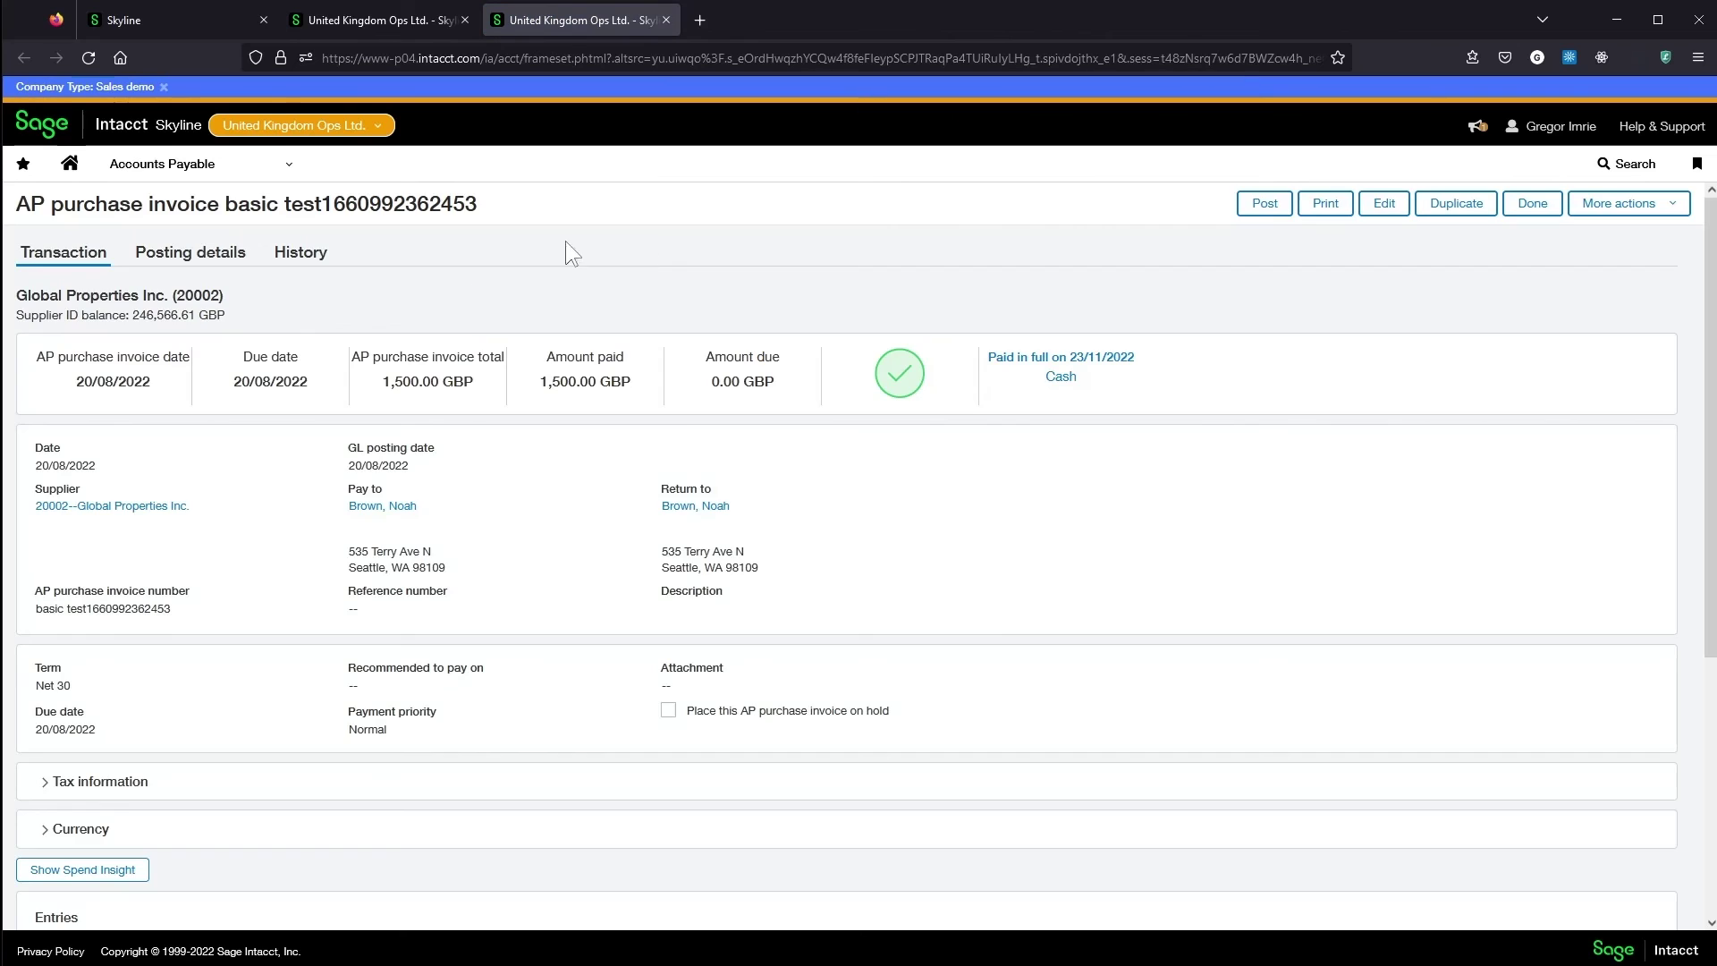
pyautogui.click(666, 20)
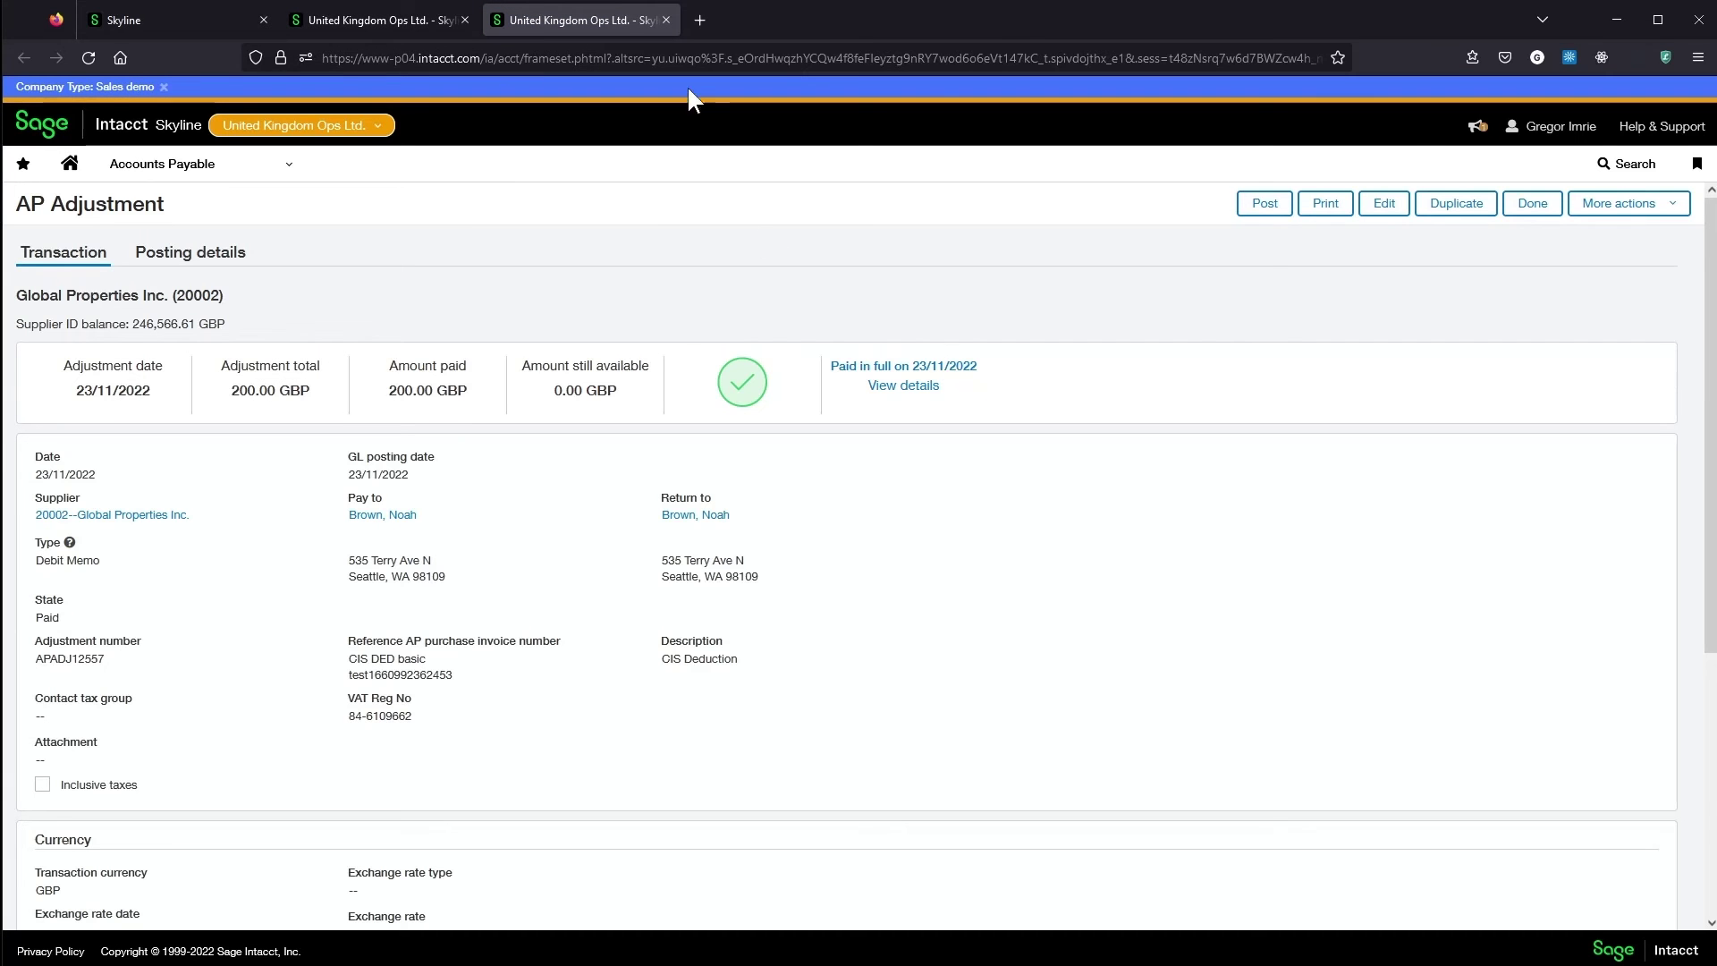
pyautogui.click(660, 23)
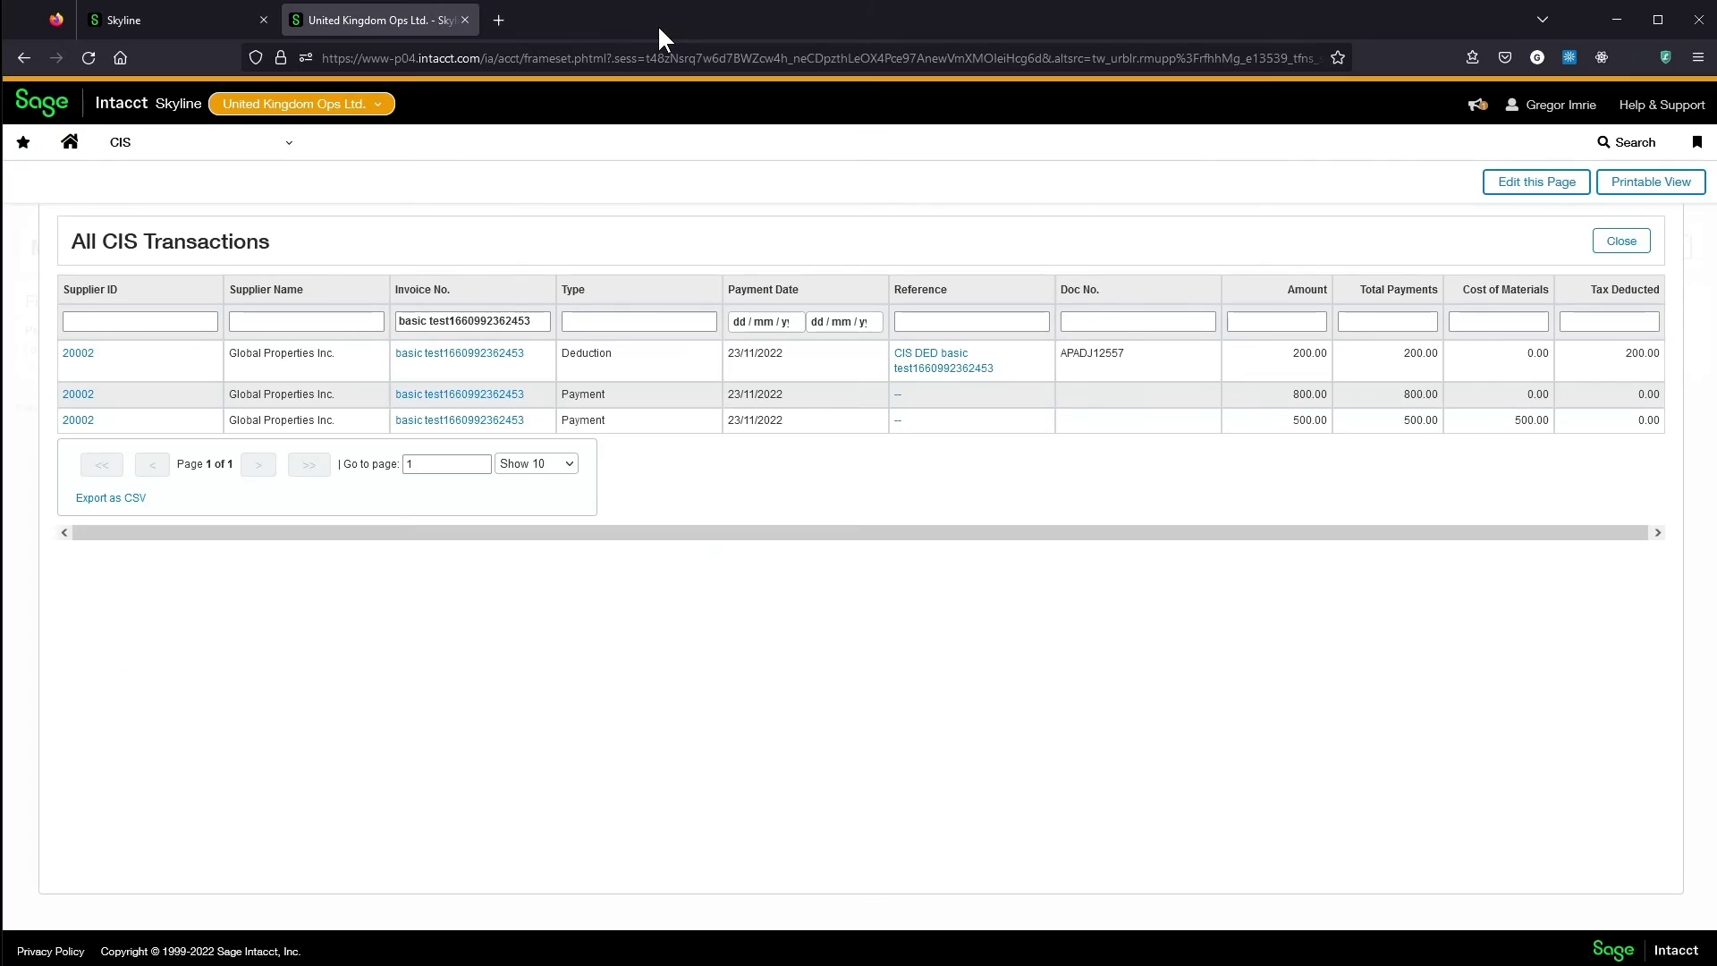
pyautogui.click(898, 396)
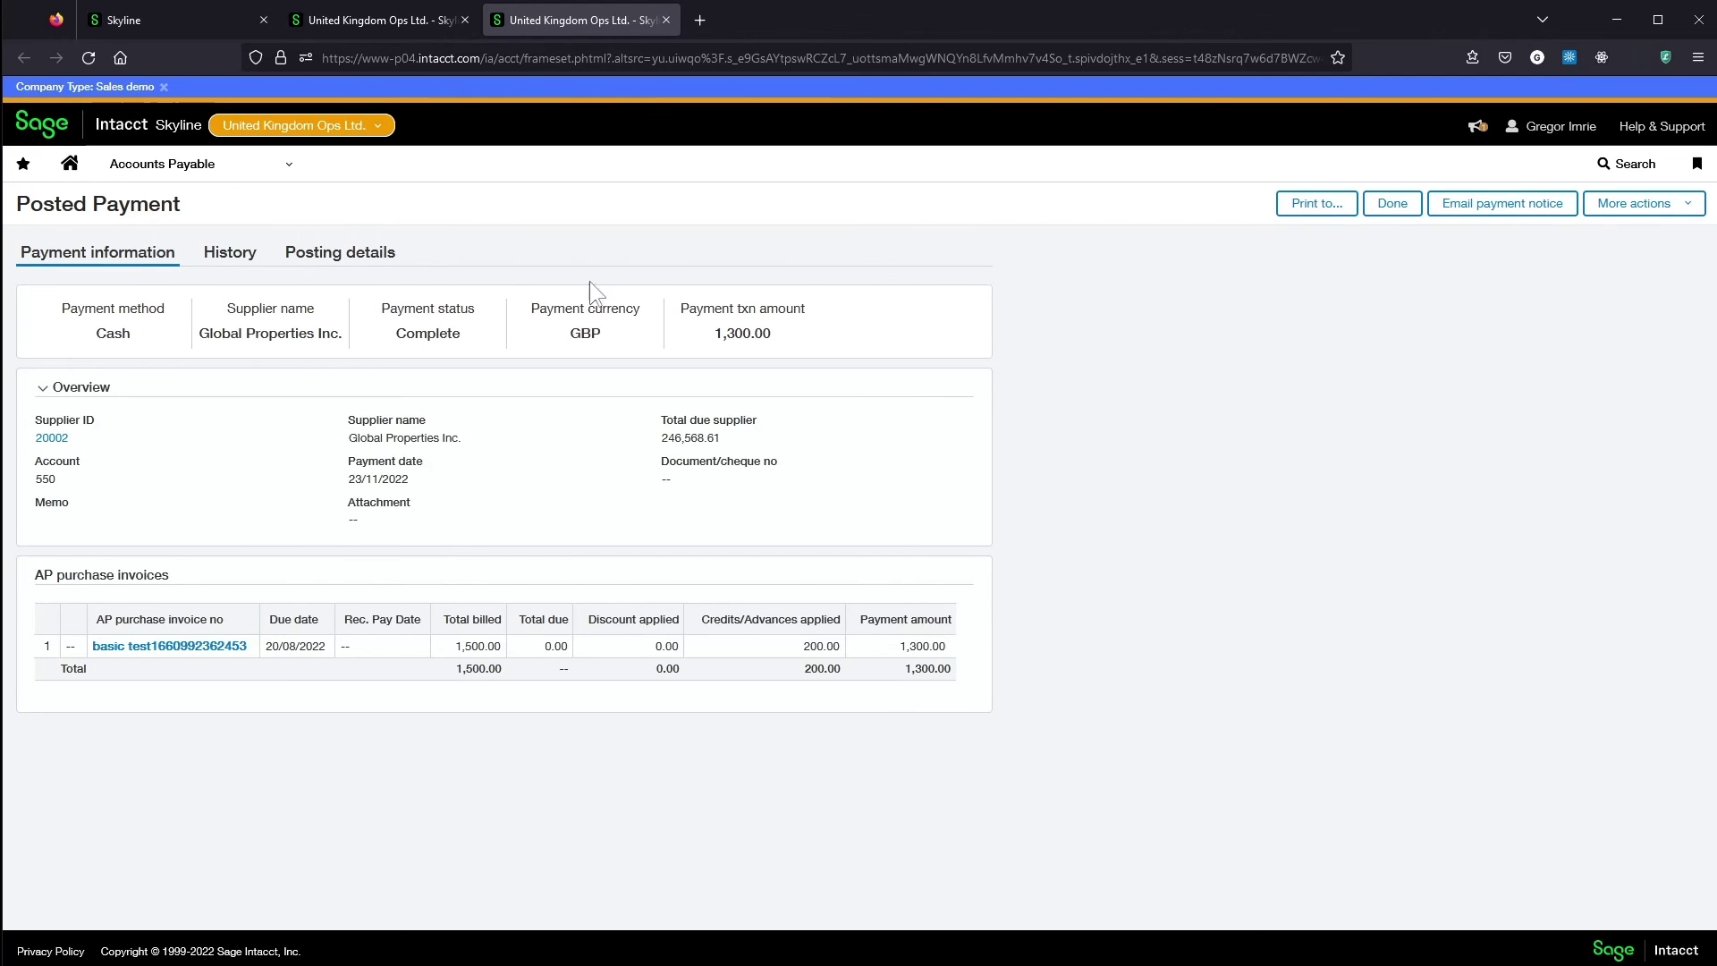
pyautogui.click(665, 20)
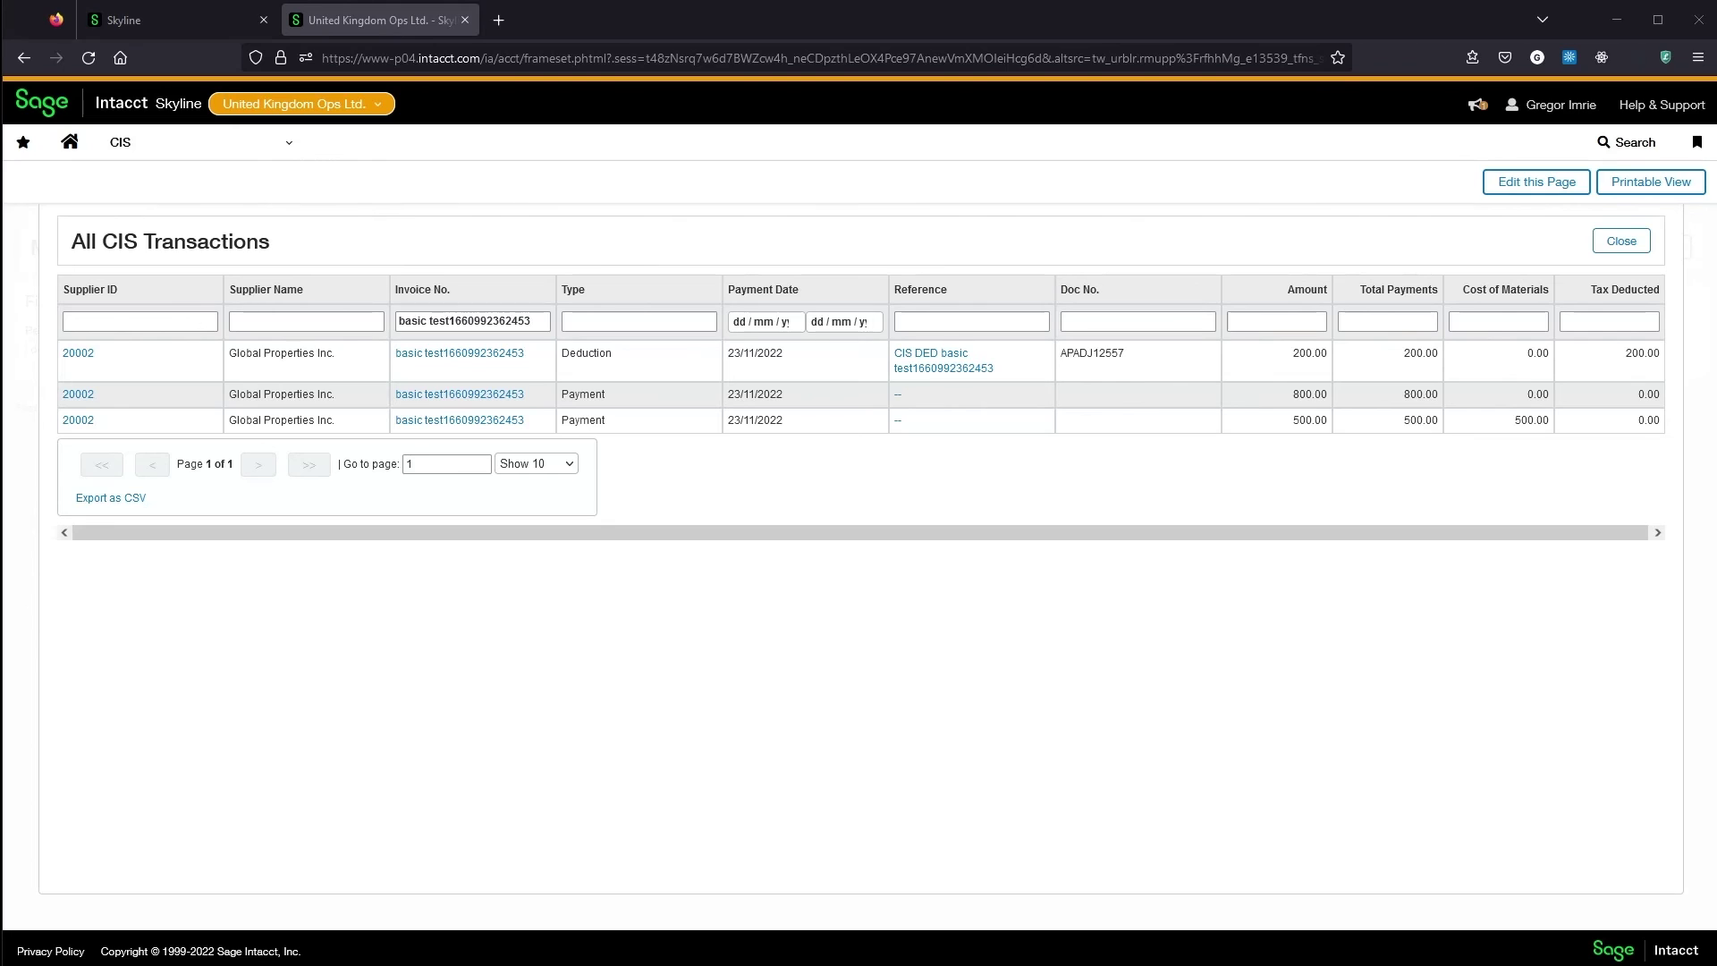
# Step: Add a CIS adjustment for supplier 20002 Global Properties Inc. with reason 'test' and 100 tax deducted
pyautogui.click(1621, 244)
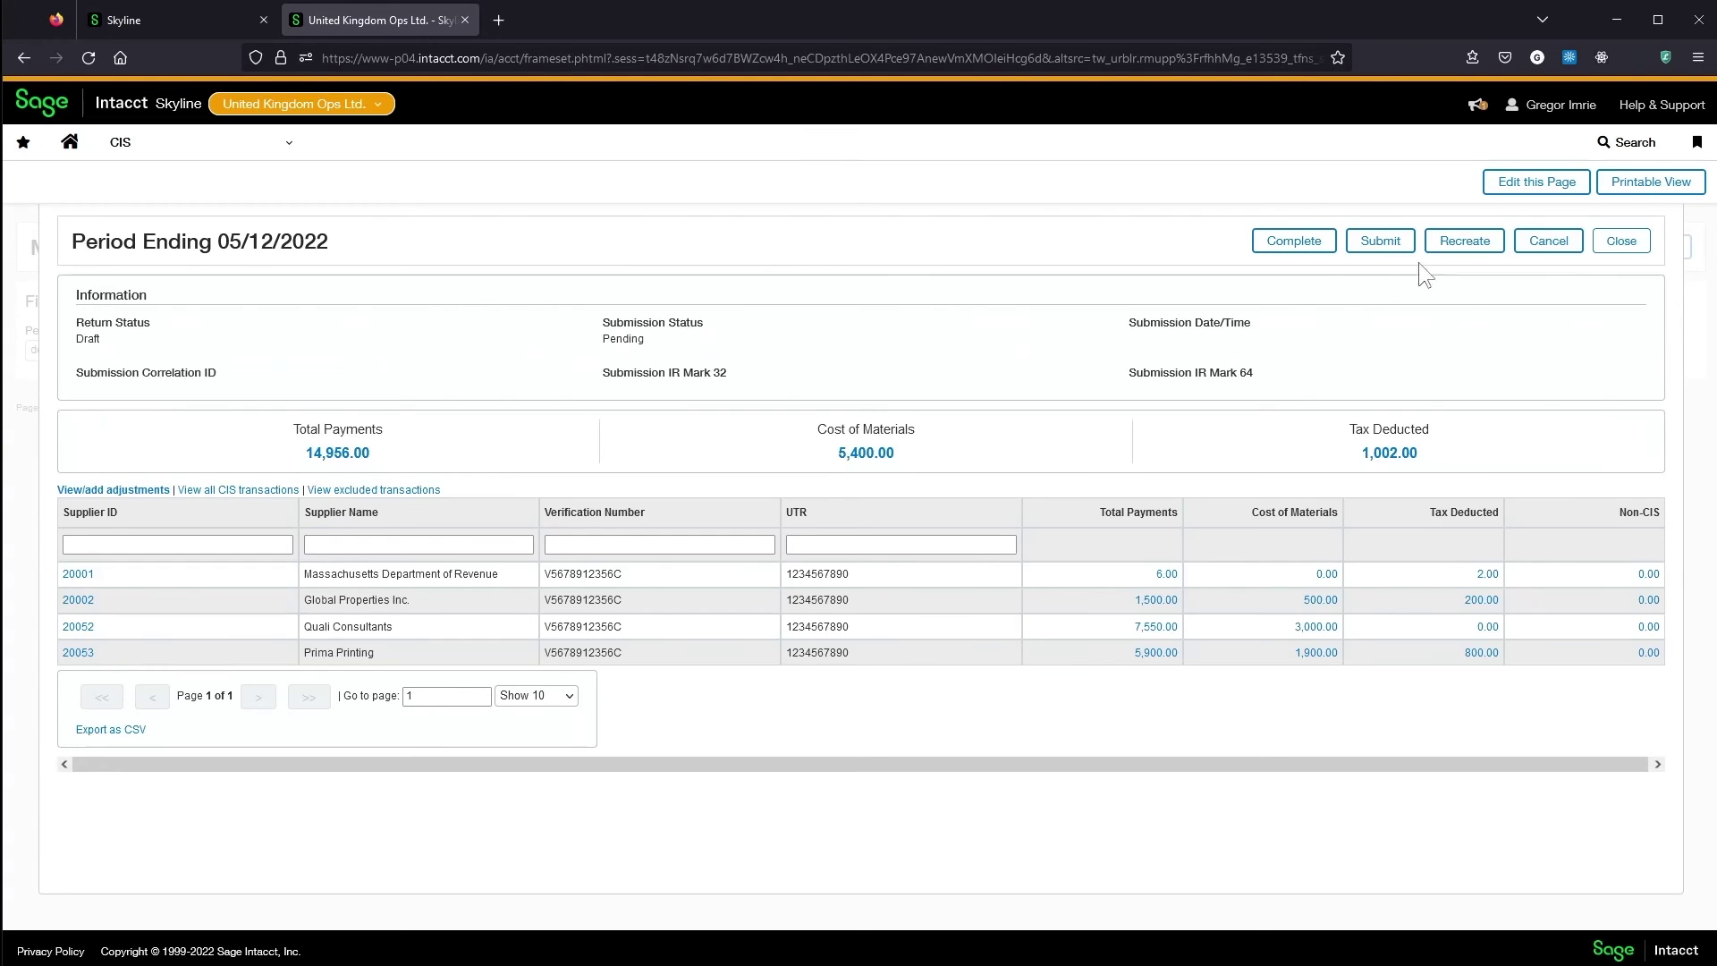
pyautogui.click(128, 491)
pyautogui.click(1484, 241)
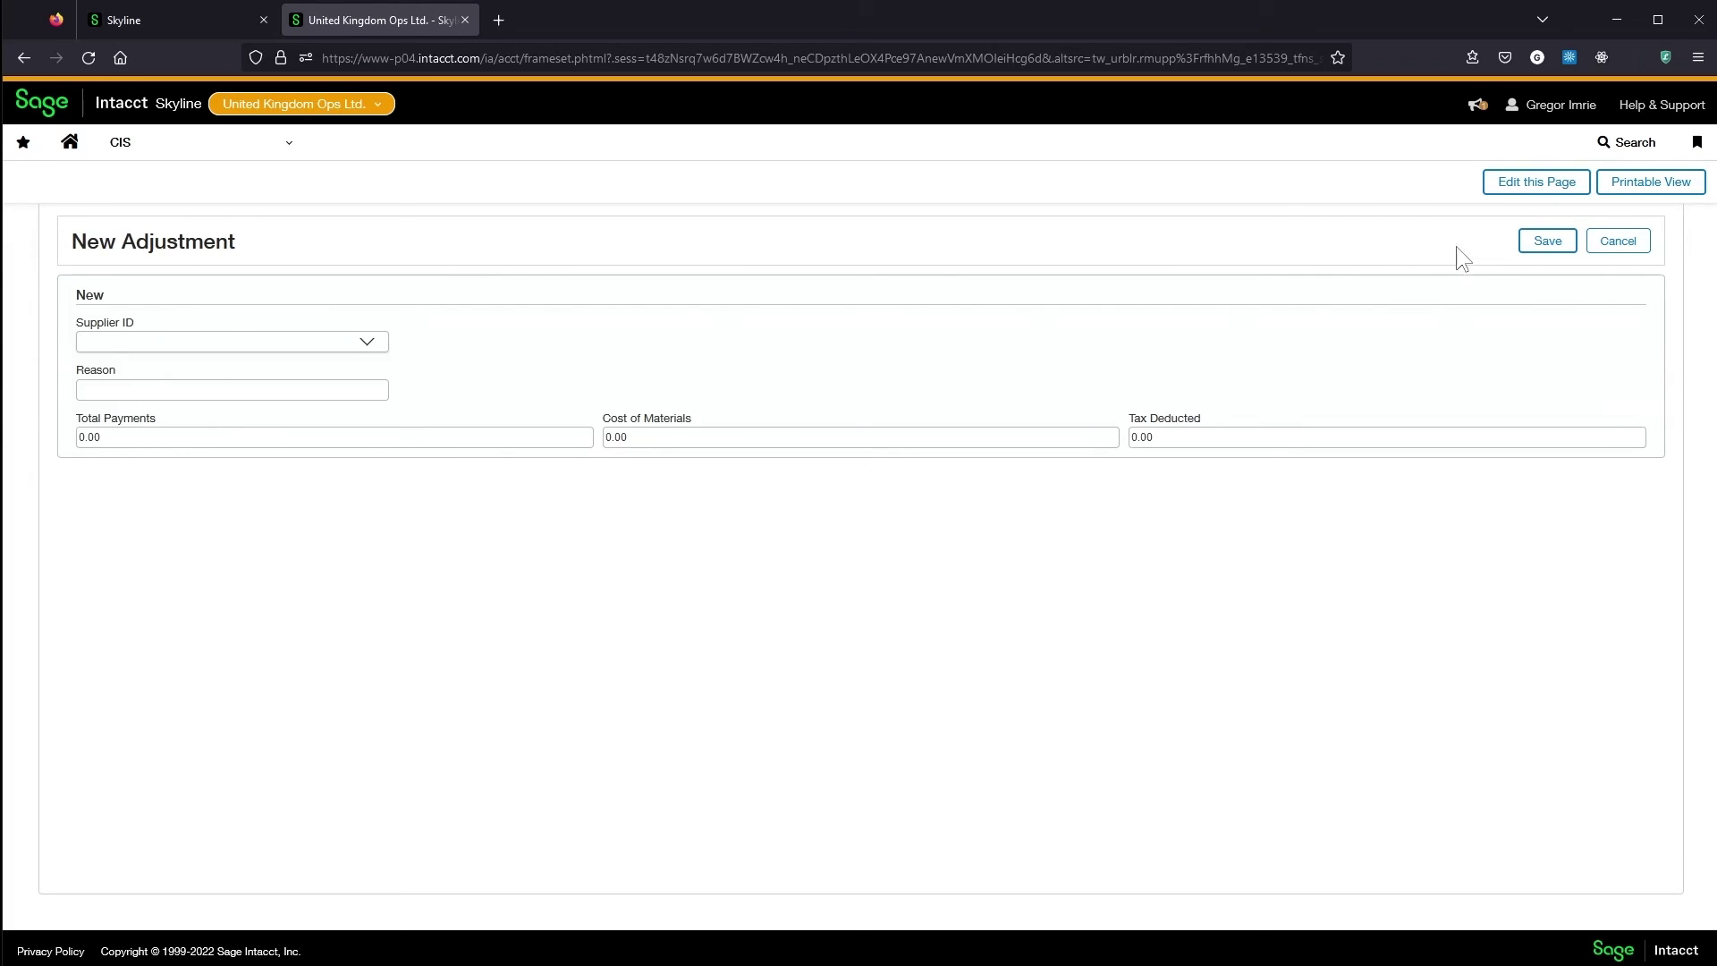
pyautogui.click(362, 342)
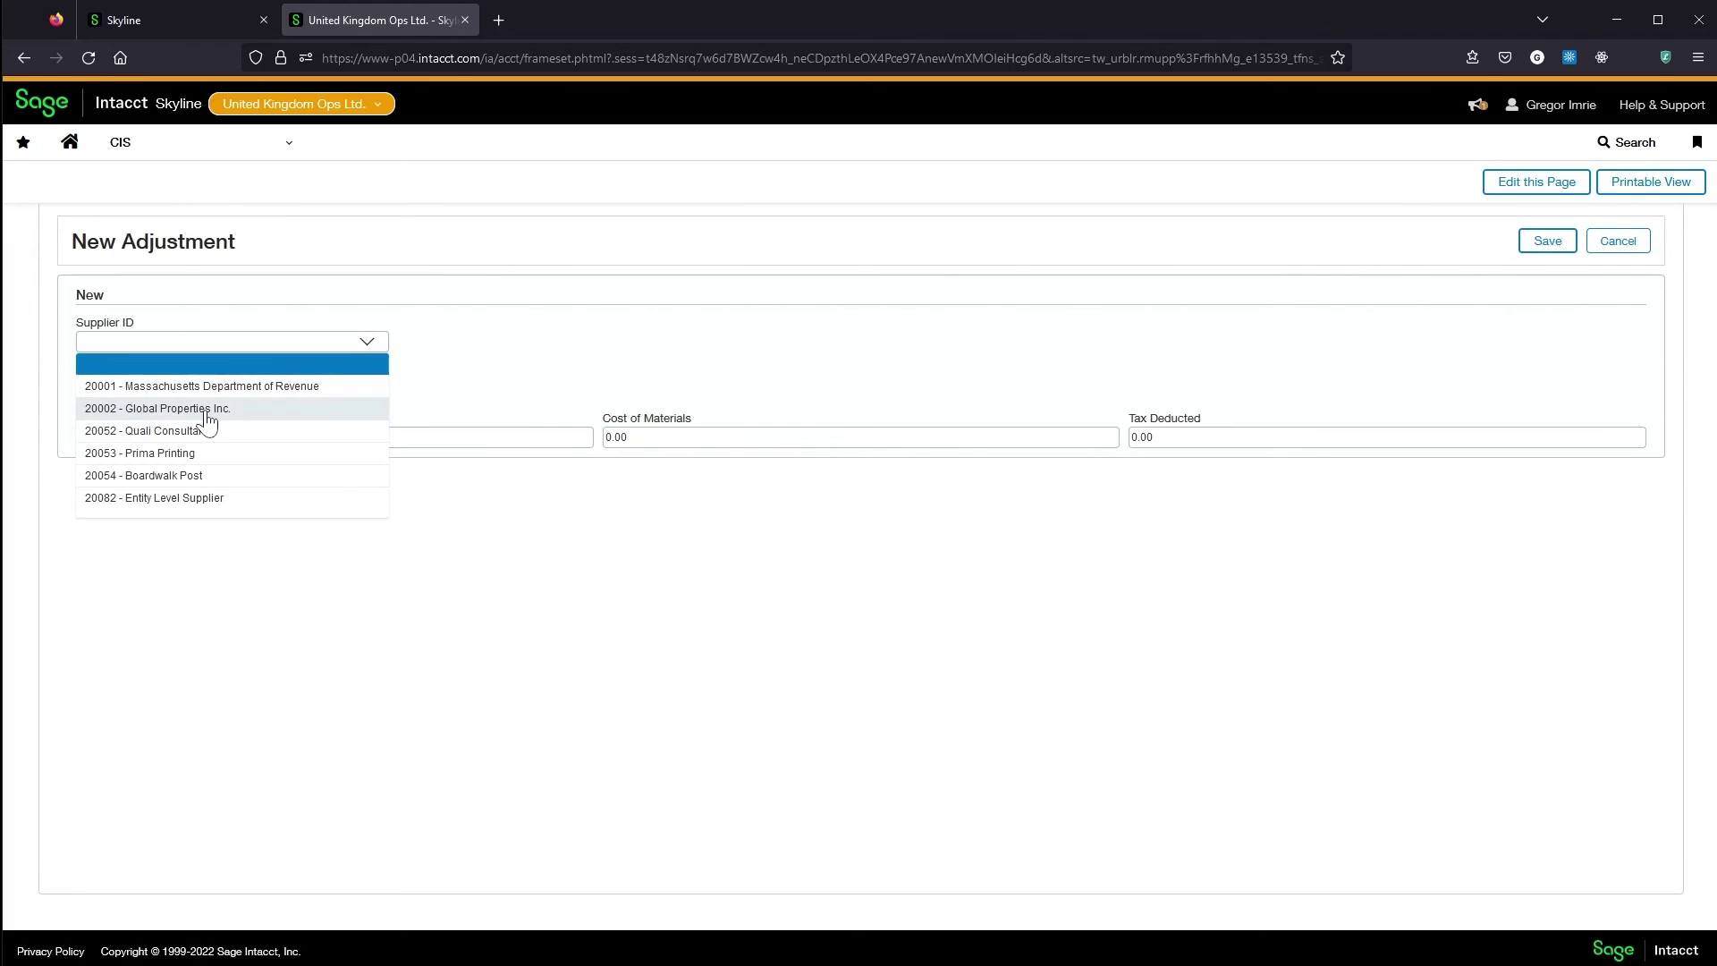
pyautogui.click(208, 408)
pyautogui.click(168, 391)
pyautogui.write('test')
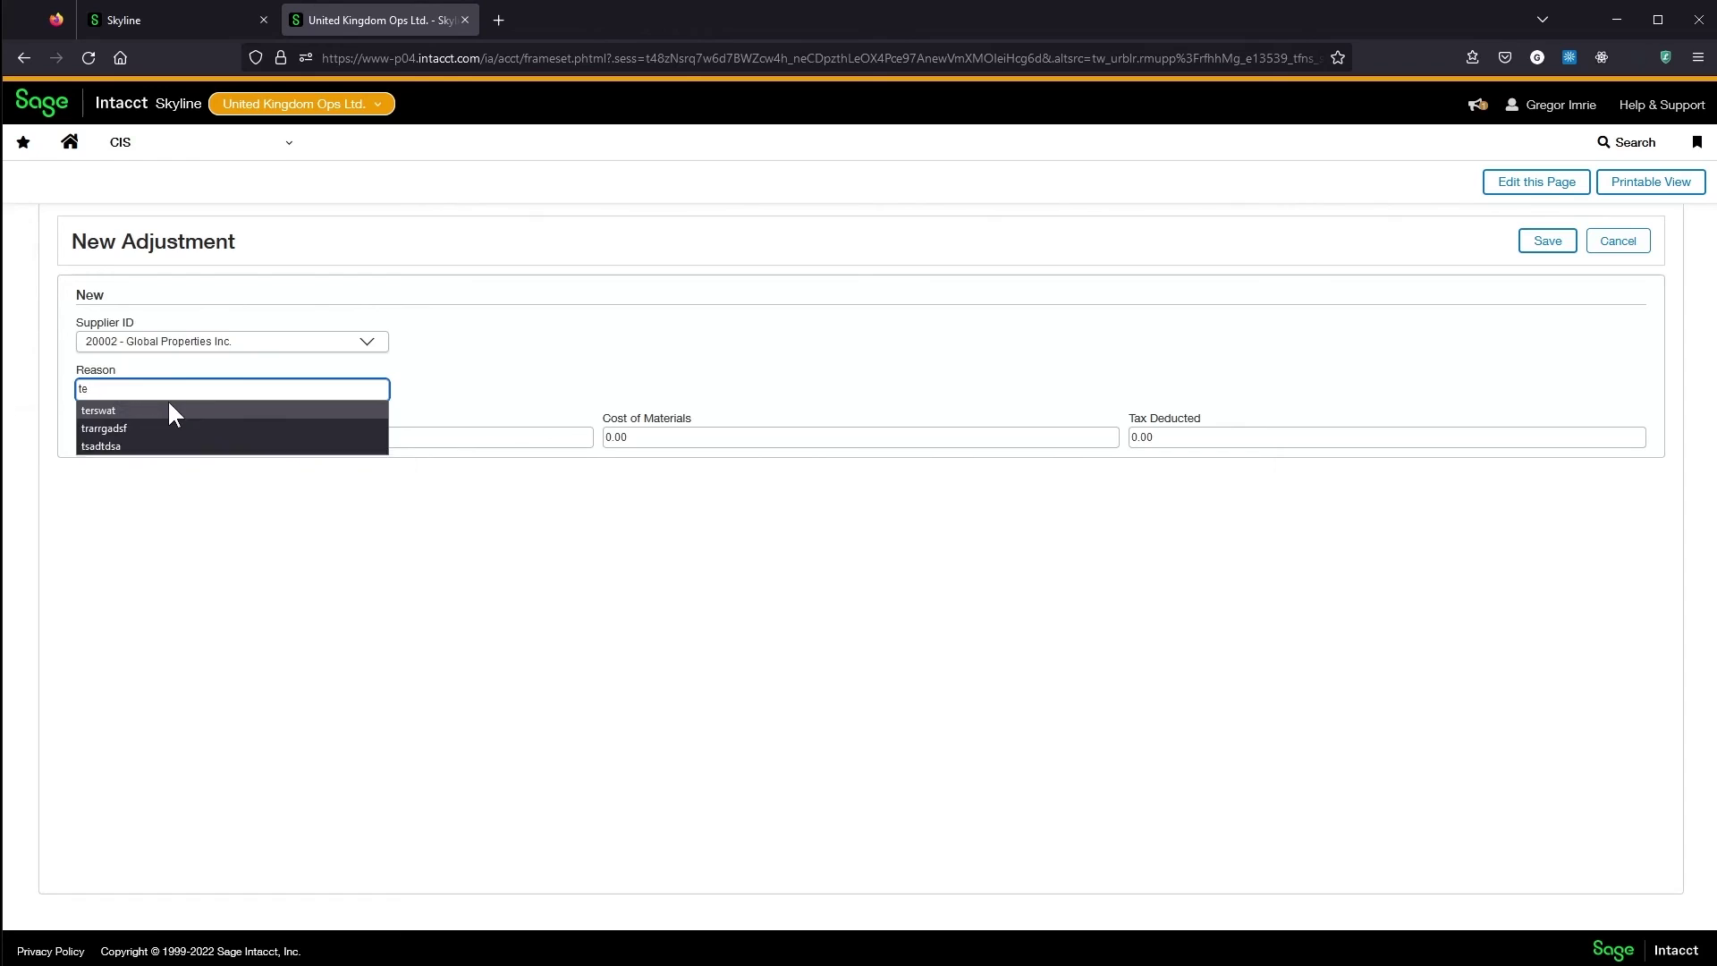
pyautogui.click(1199, 441)
pyautogui.write('100')
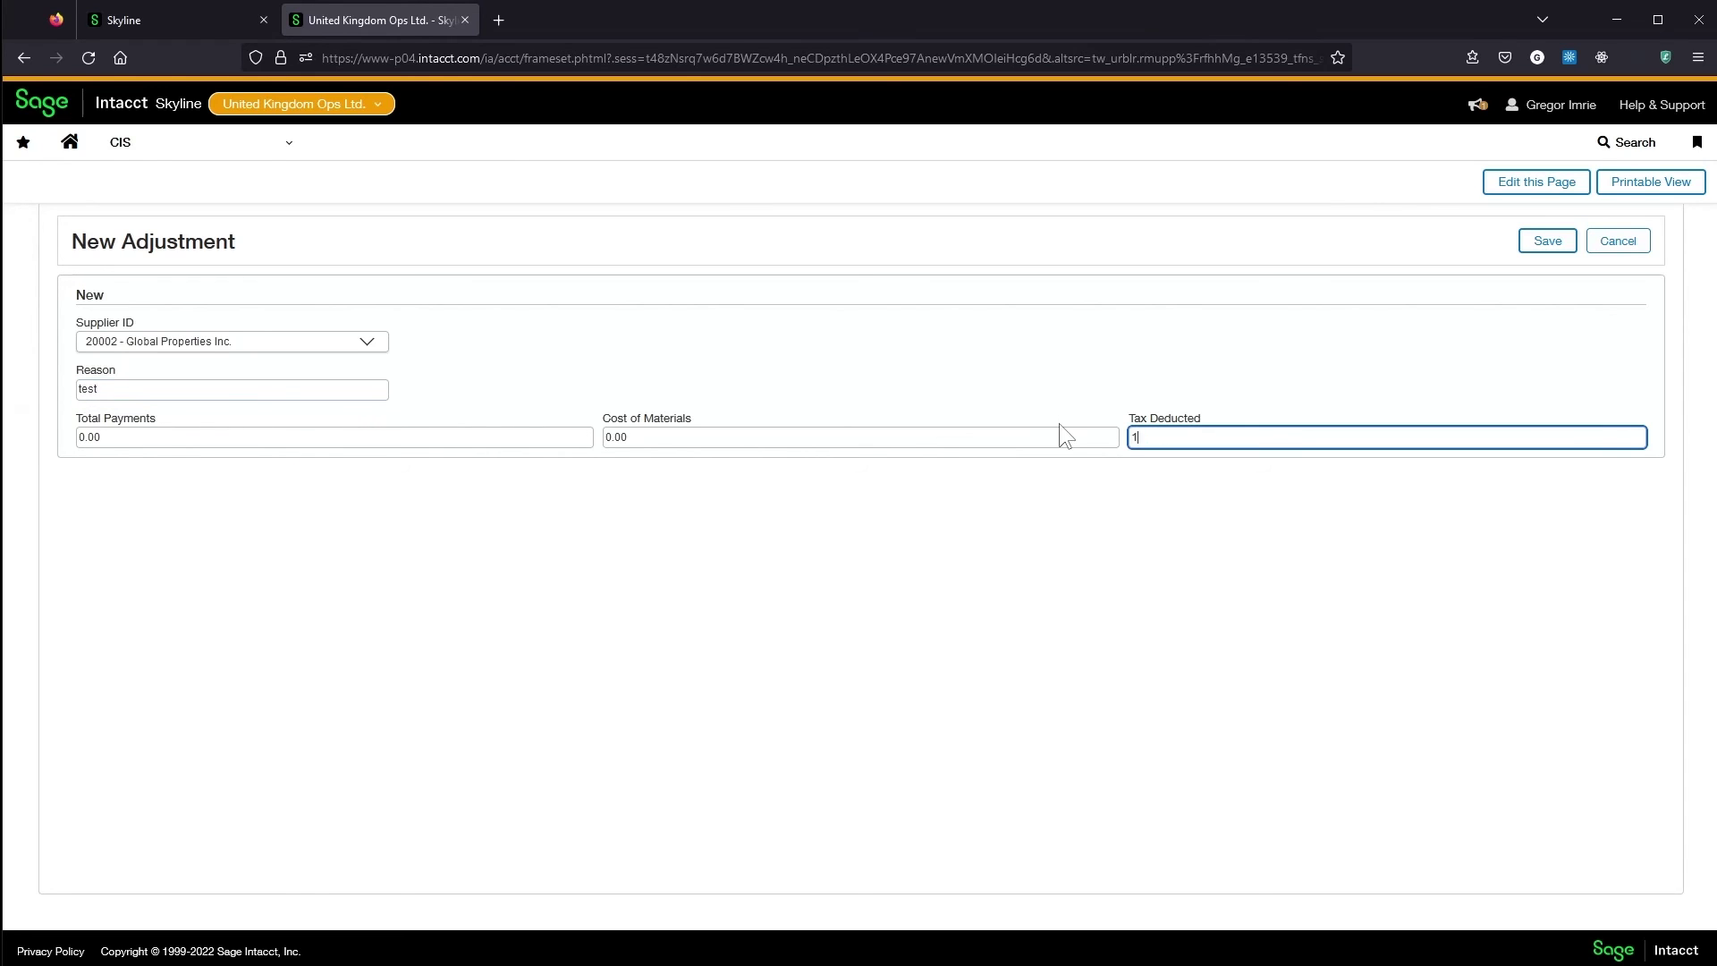
pyautogui.click(1548, 241)
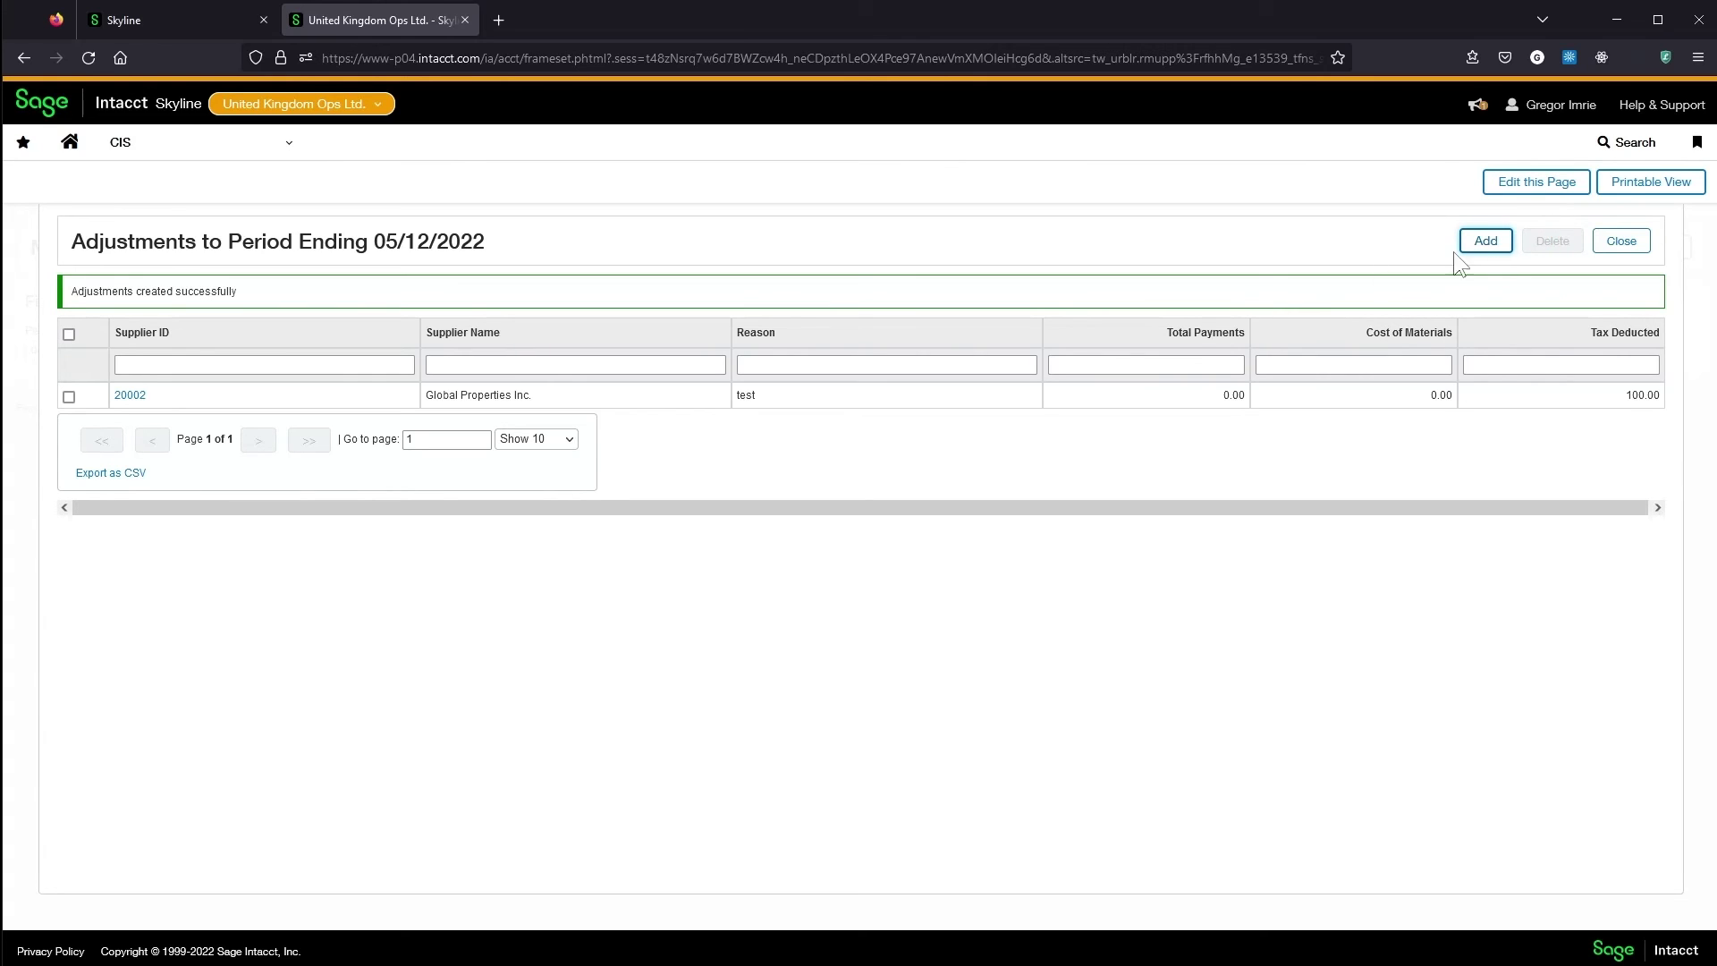
# Step: Check that Global Properties Inc.'s tax deducted on the return now totals 300.00
pyautogui.click(1635, 247)
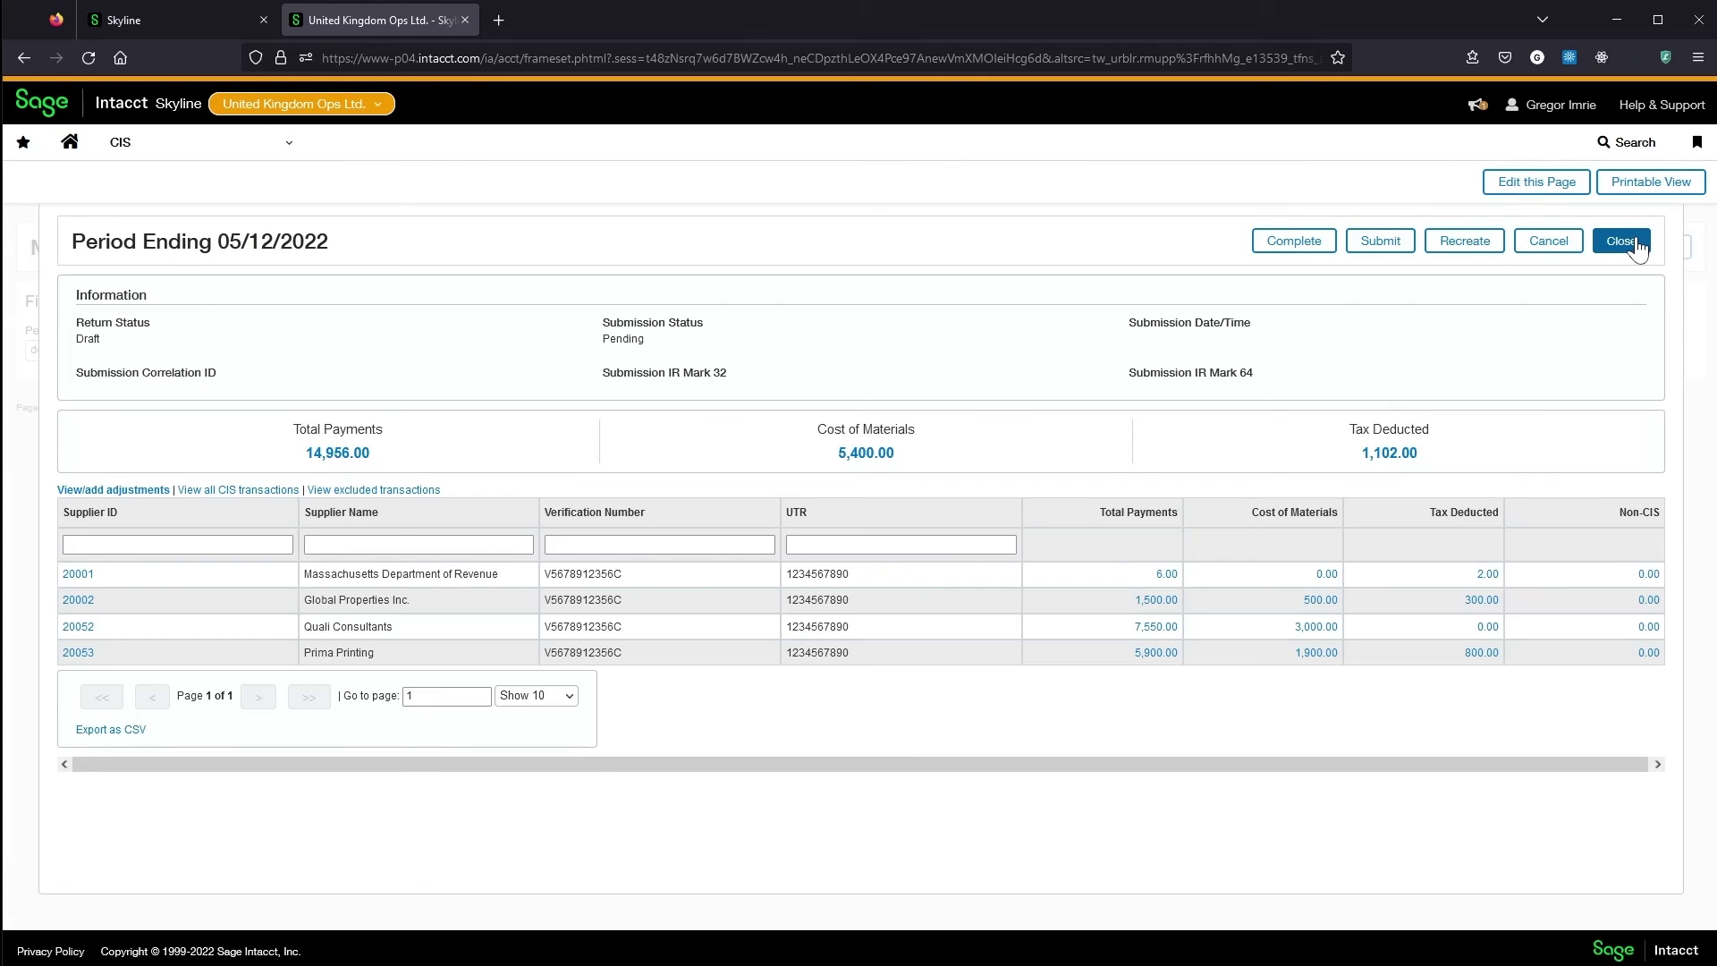
pyautogui.click(1482, 601)
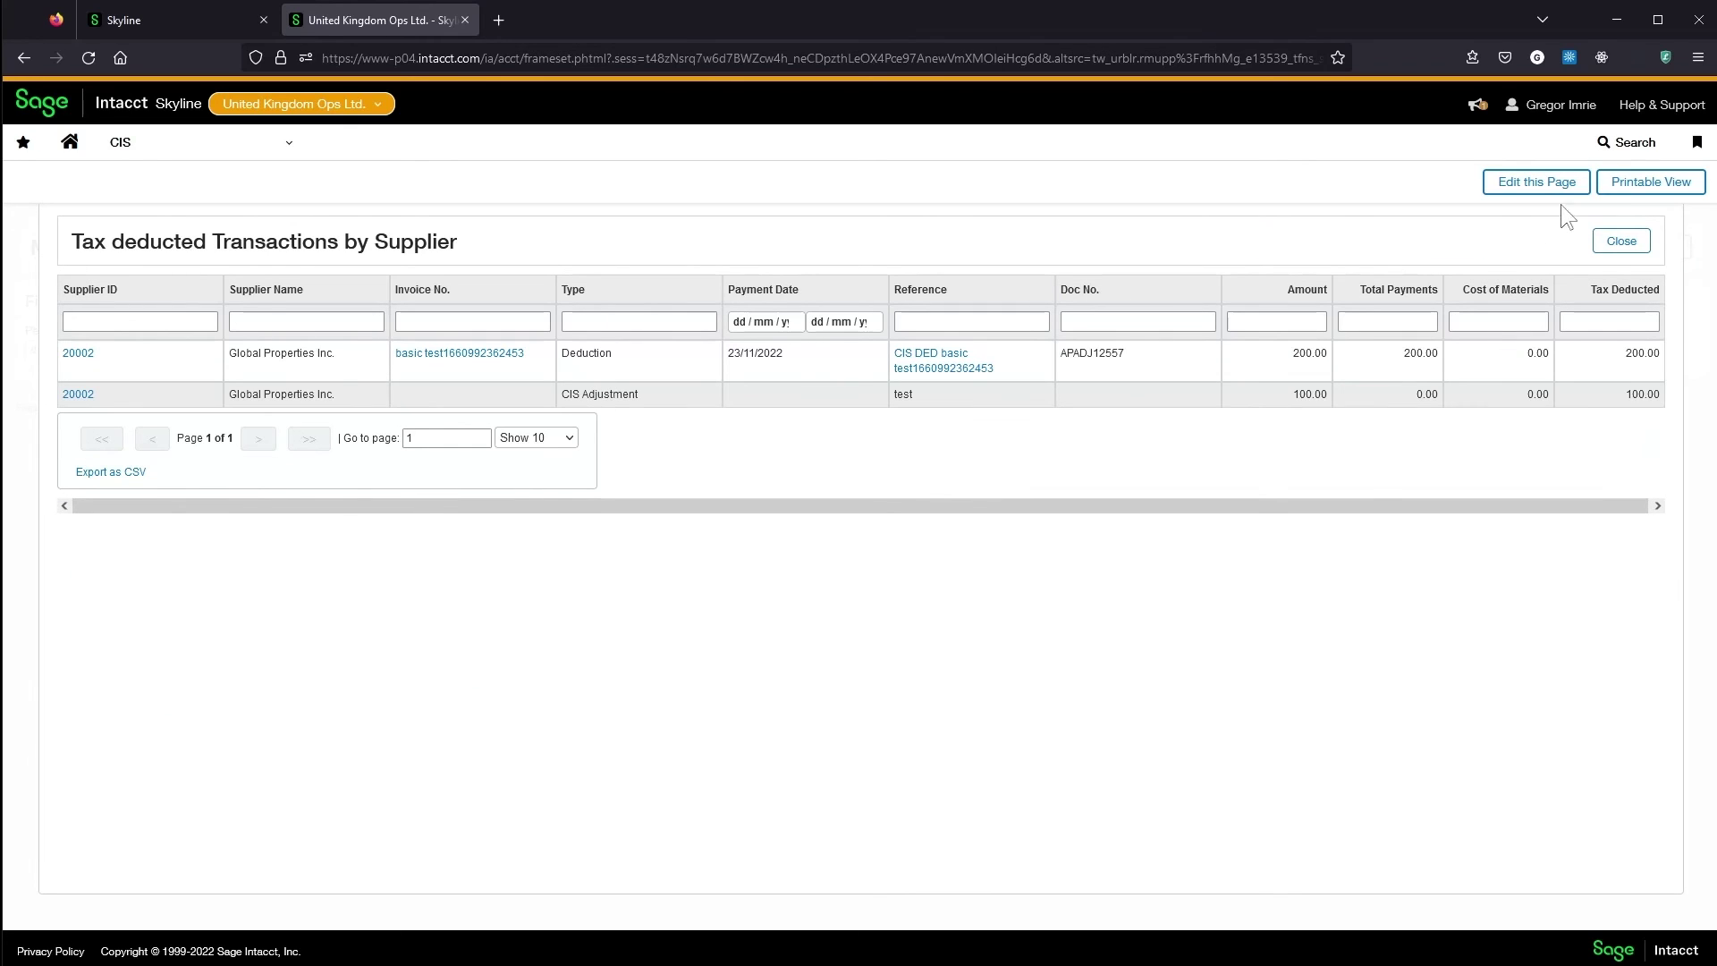
pyautogui.click(1621, 240)
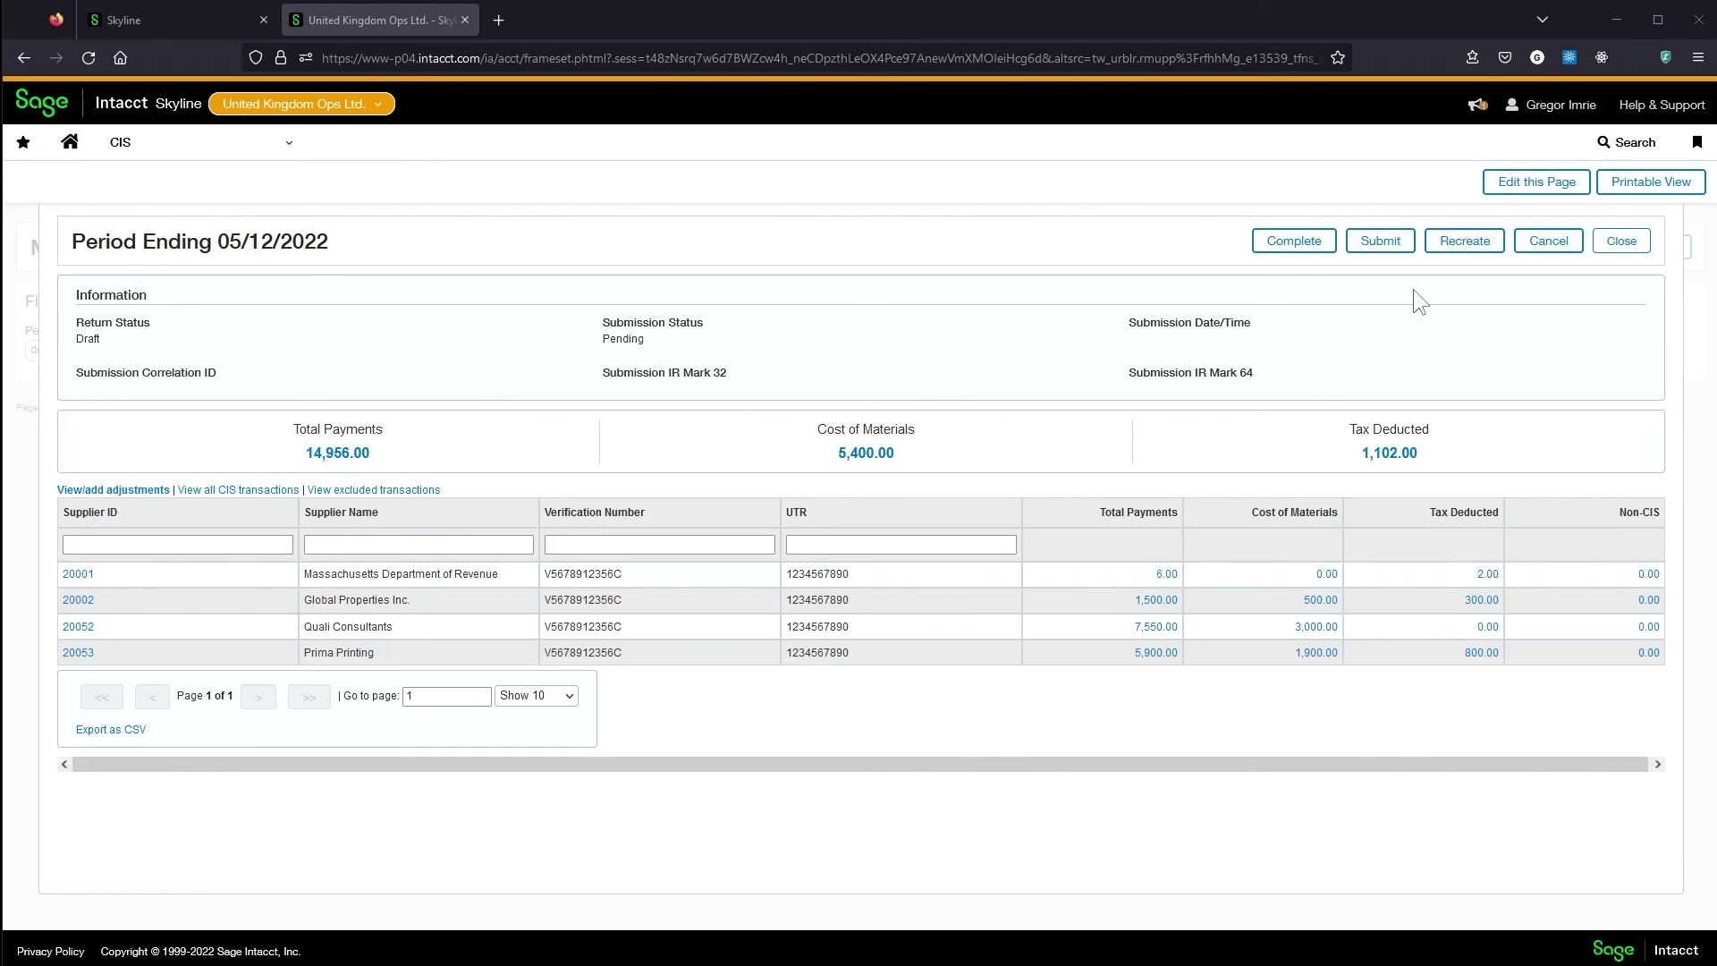
# Step: Recreate the 05/12/2022 return to pick up the adjustment, without cancelling it directly
pyautogui.click(1533, 251)
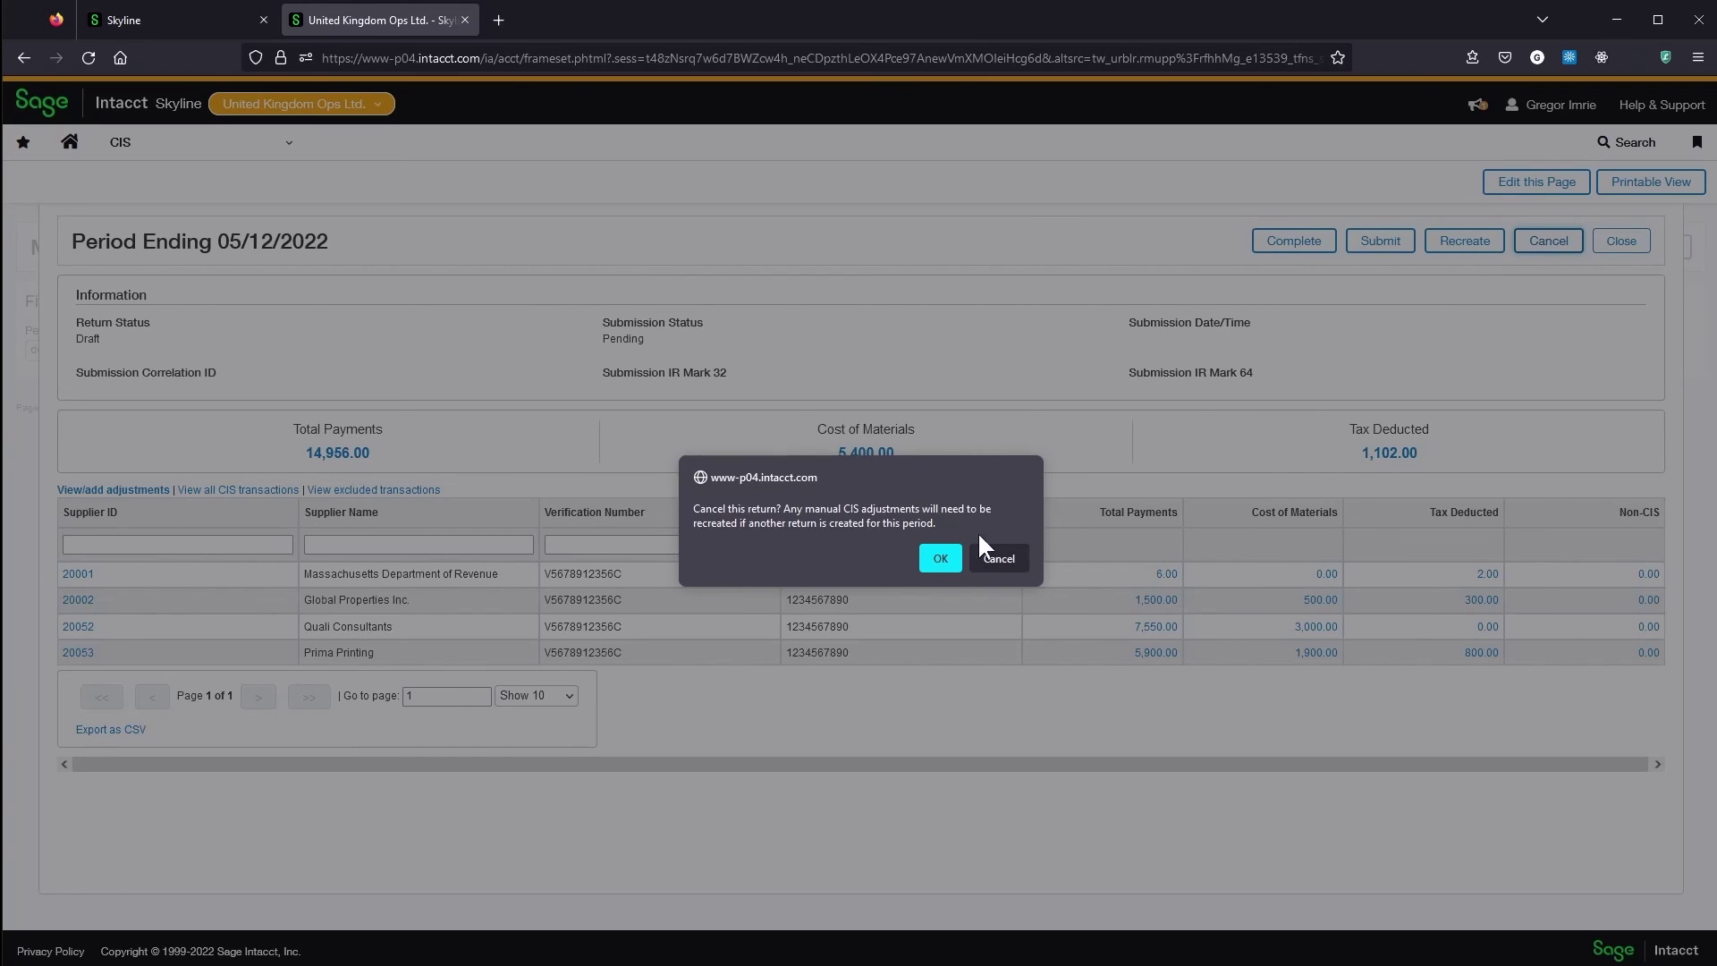
pyautogui.click(995, 565)
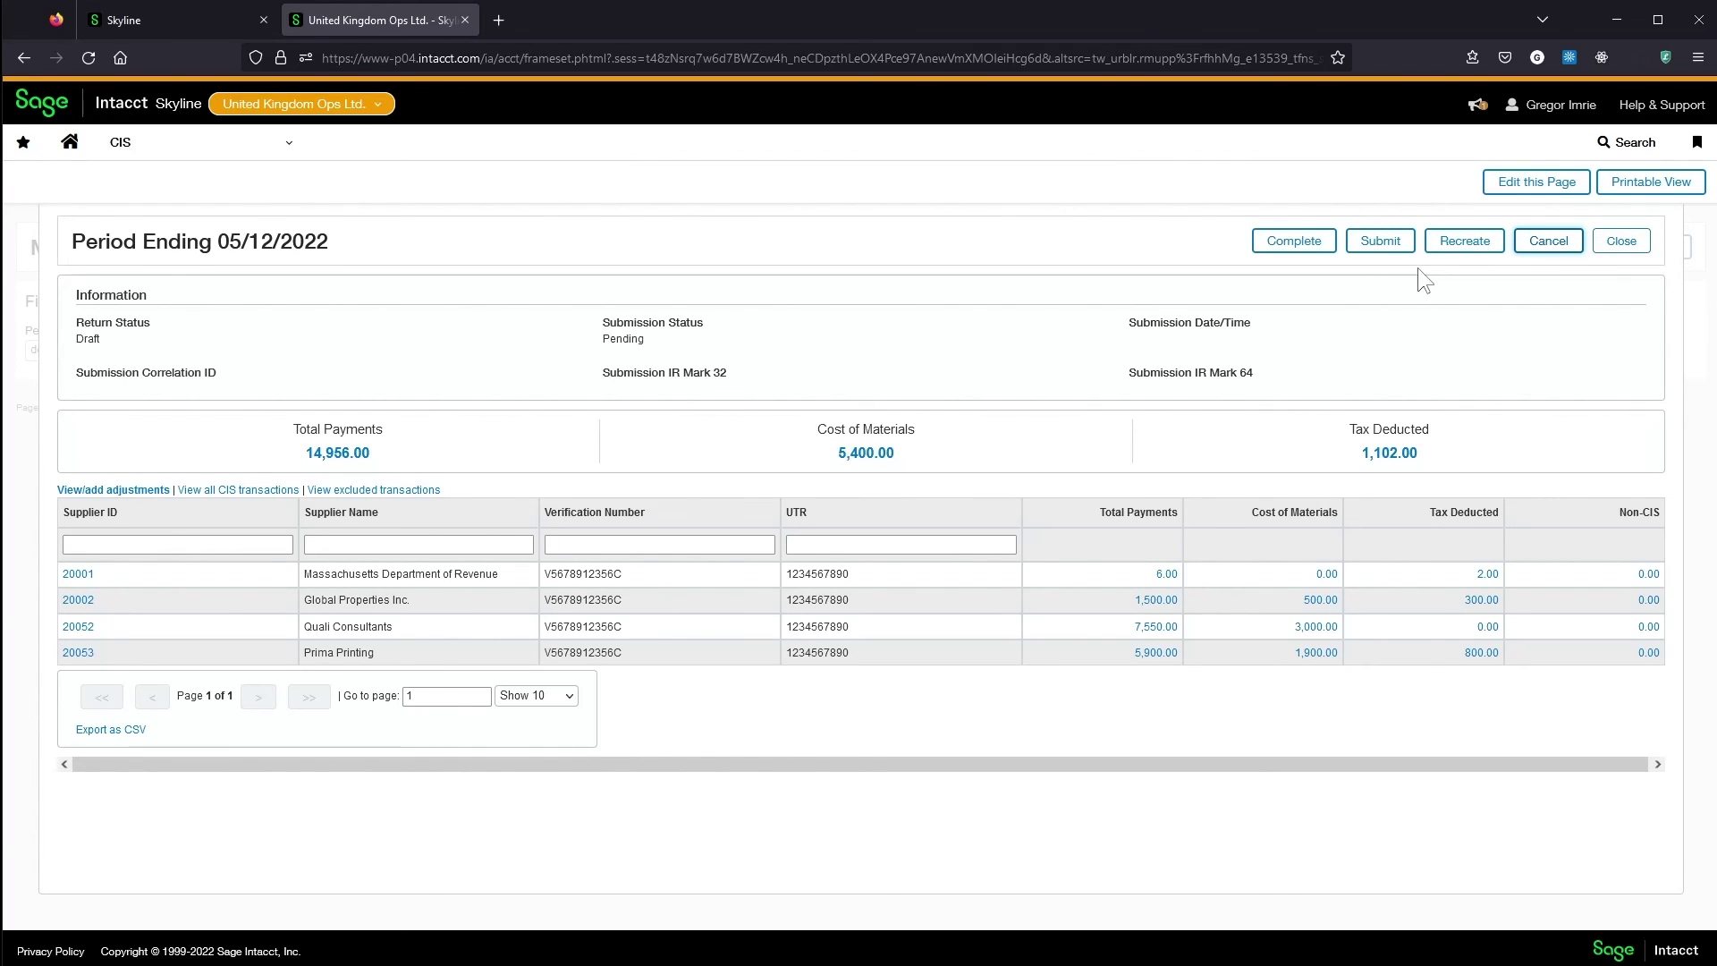
pyautogui.click(1449, 243)
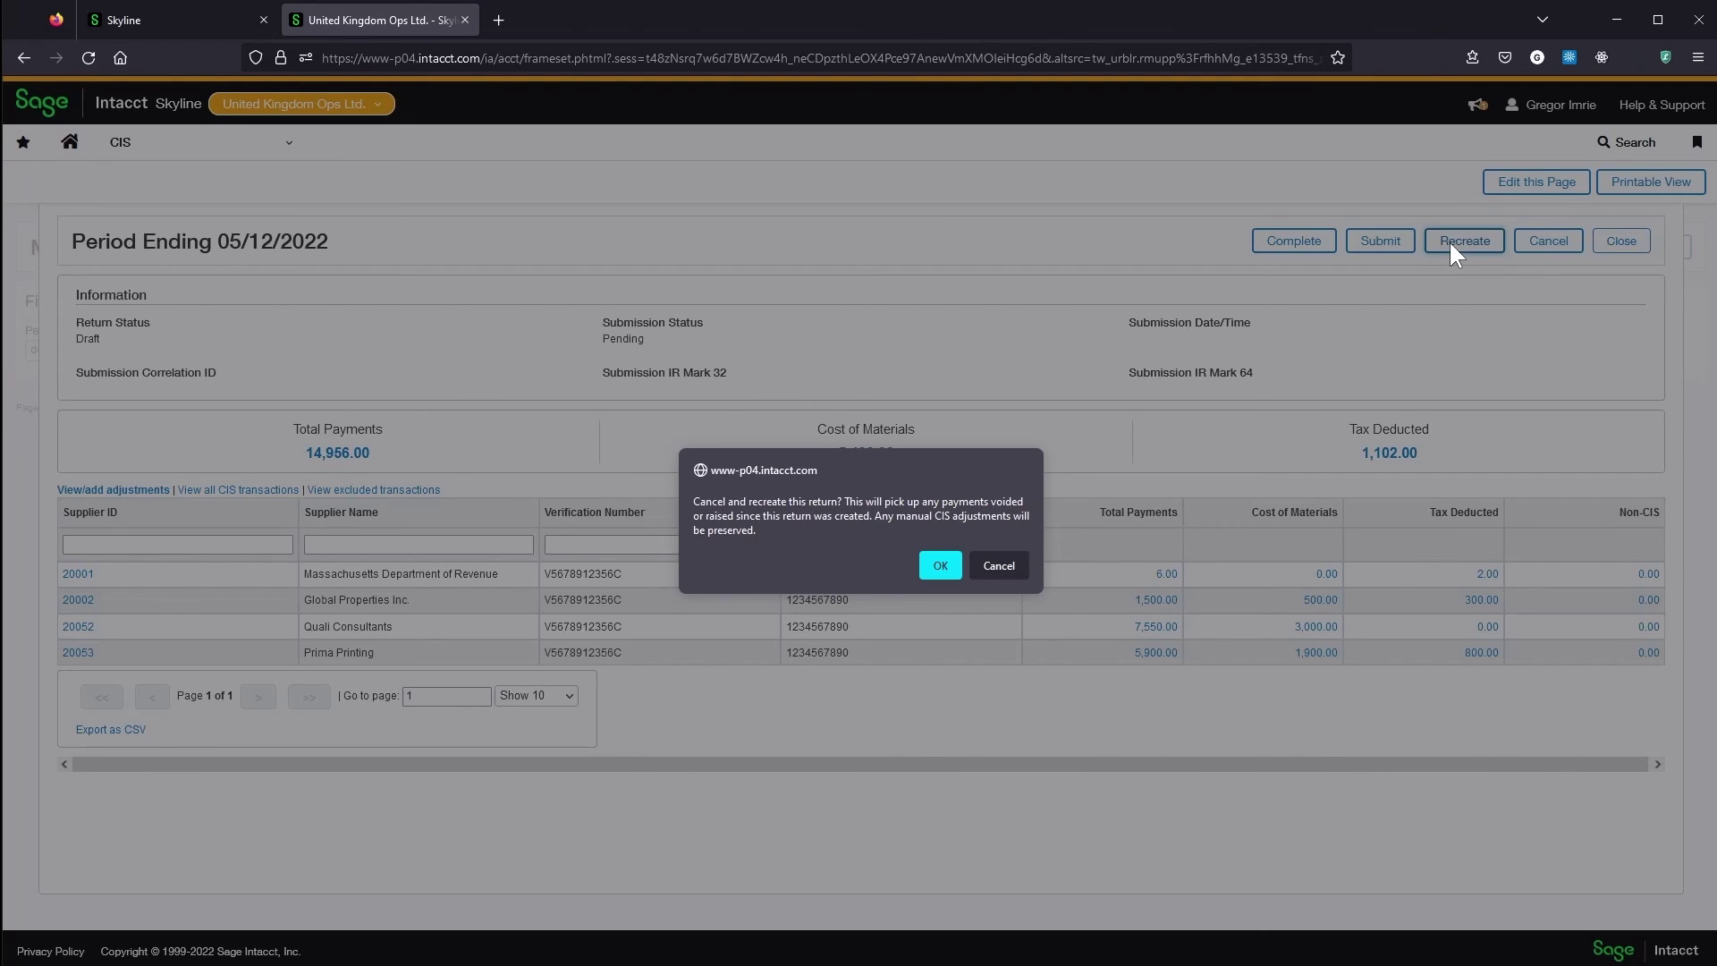
pyautogui.click(934, 561)
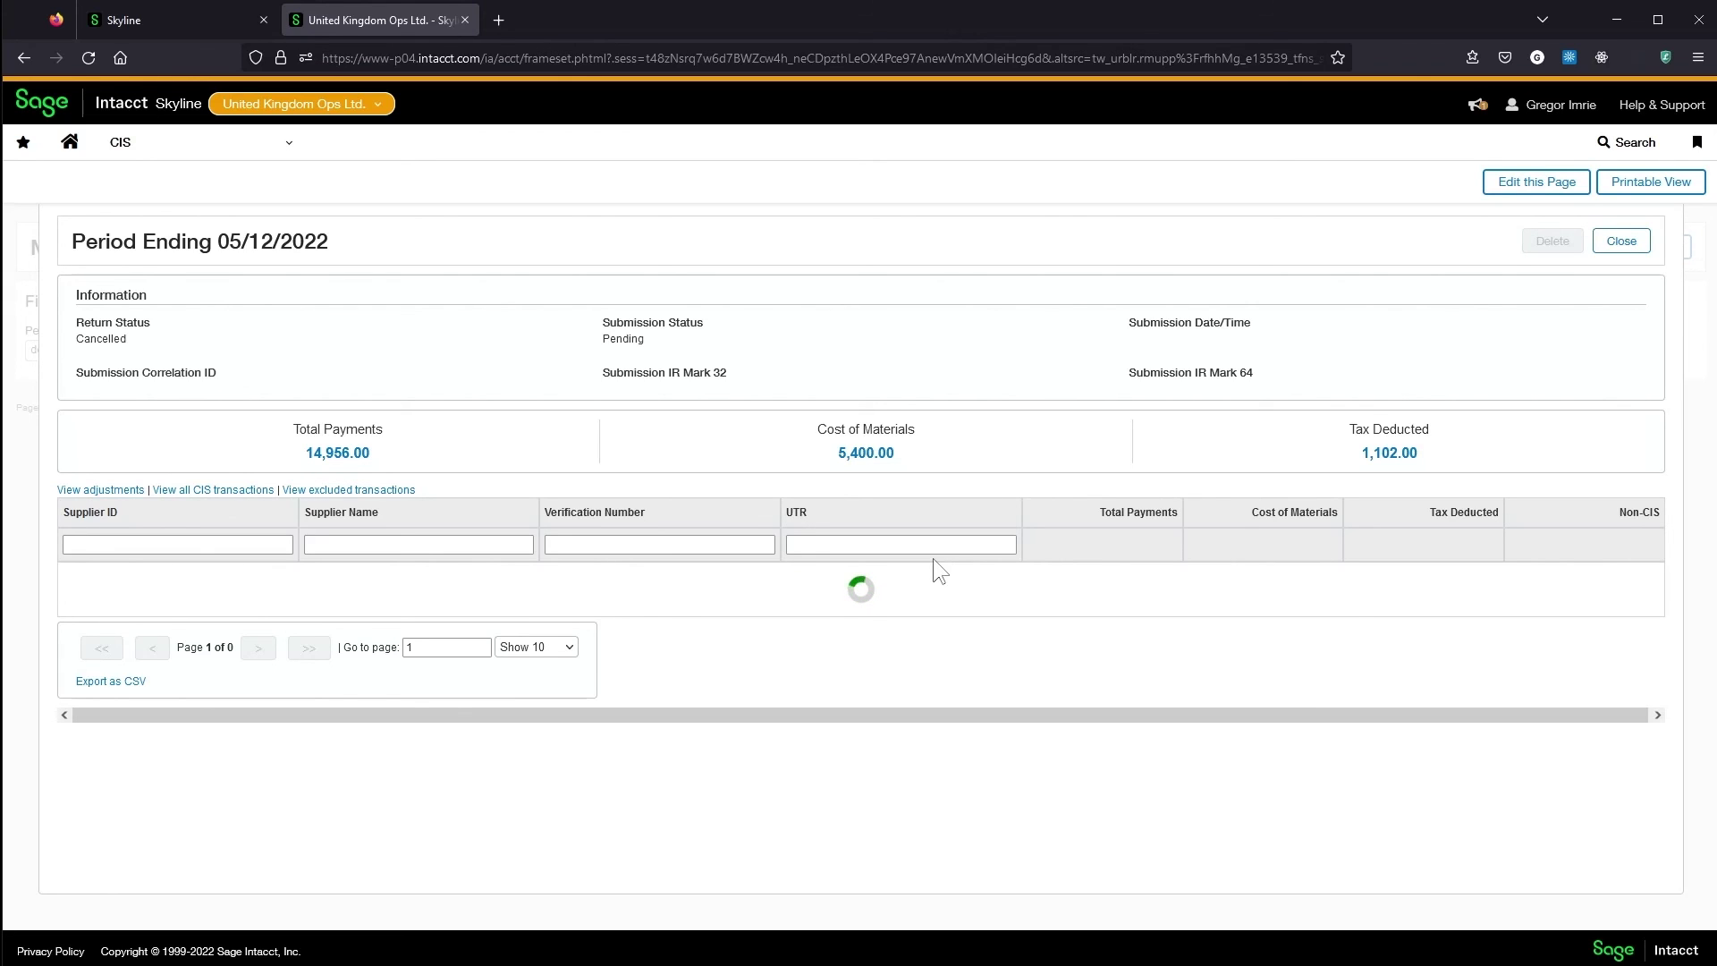
# Step: Review the cancelled 05/12/2022 copy from the Monthly Returns list
pyautogui.click(1621, 240)
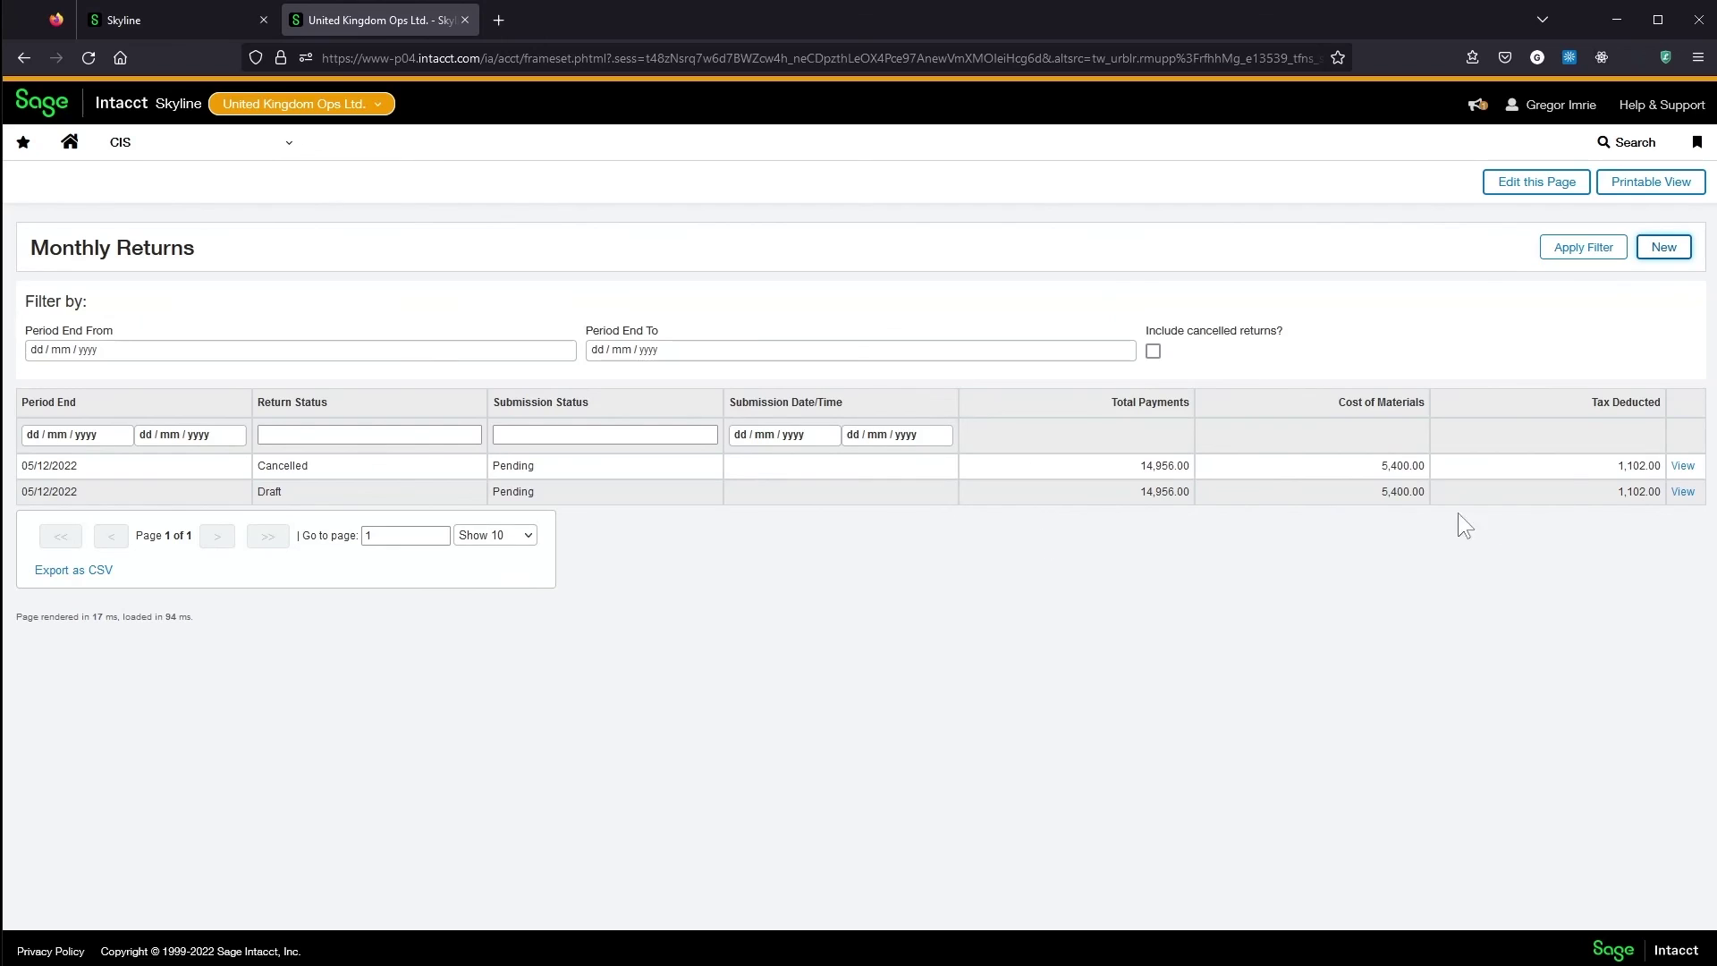
pyautogui.click(1683, 465)
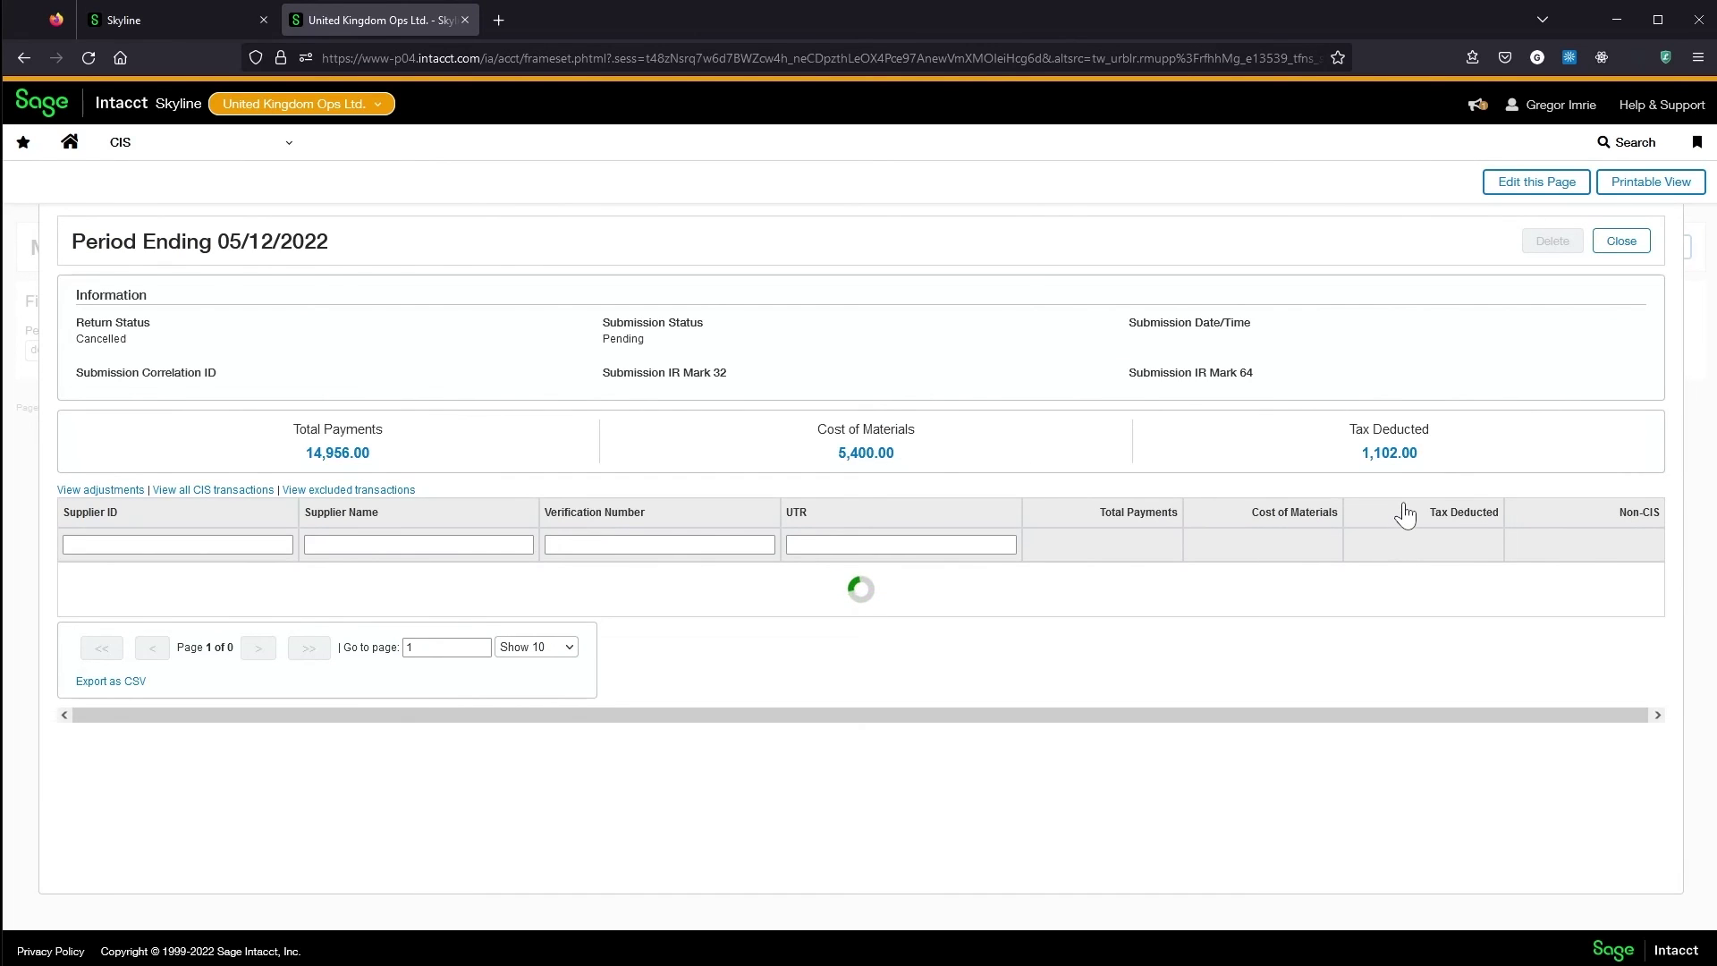
pyautogui.click(1621, 241)
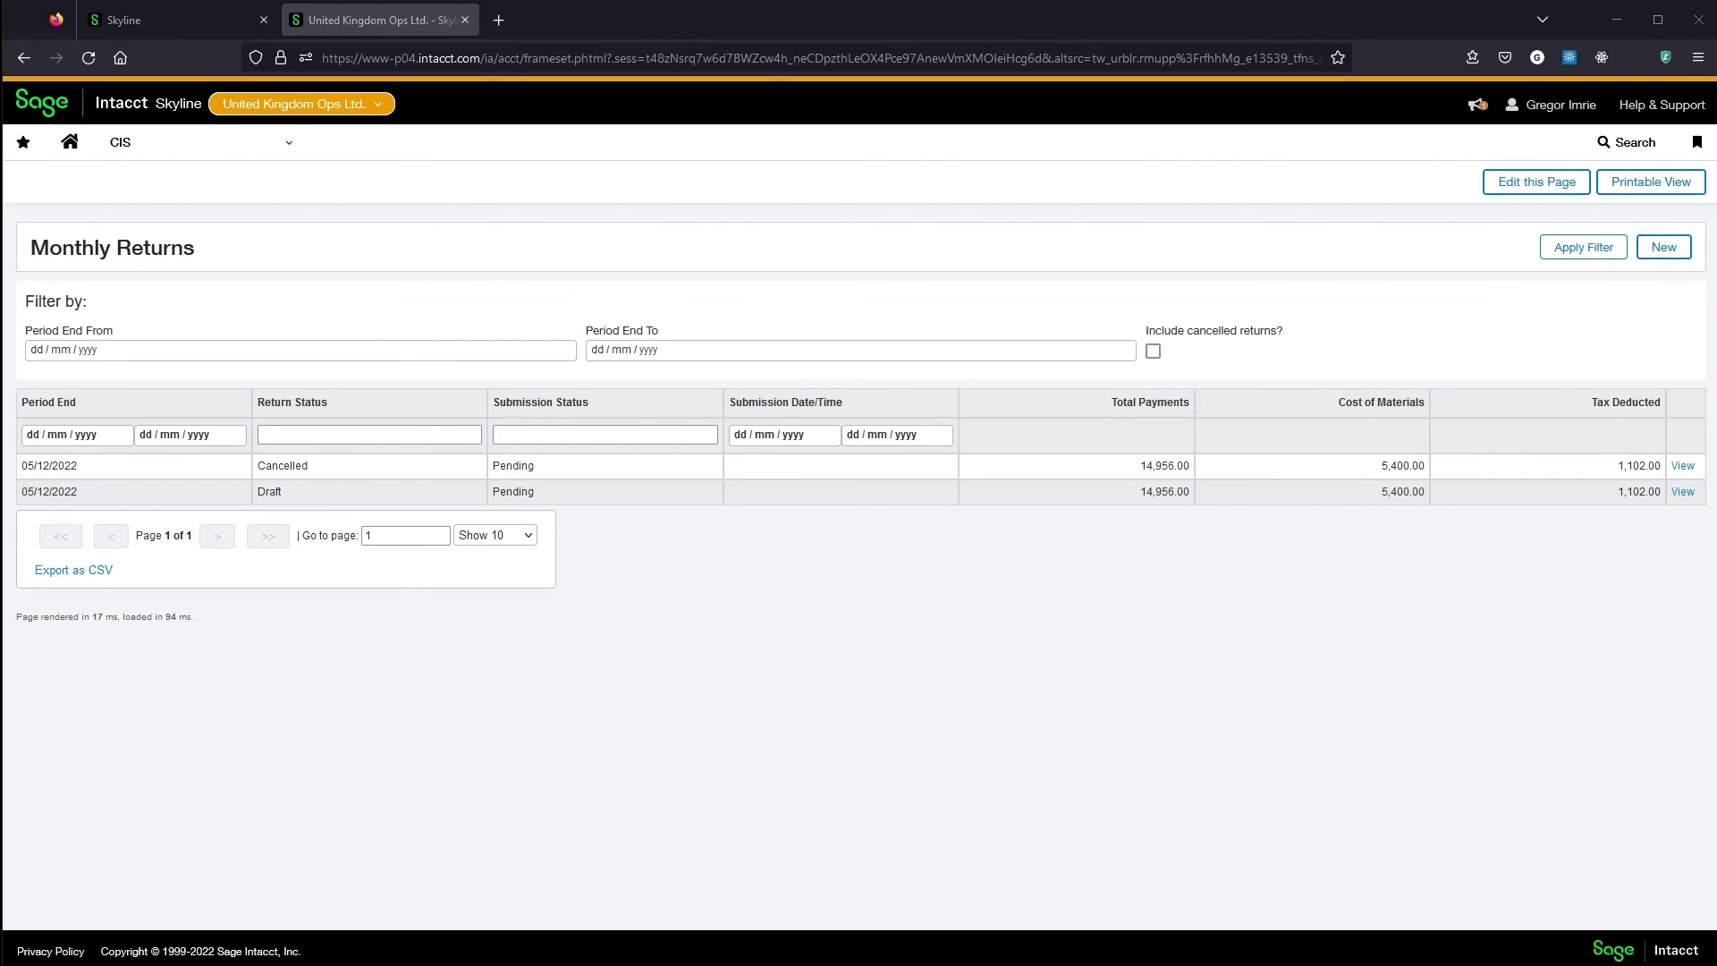
# Step: Submit the draft 05/12/2022 return to HMRC after confirming the employment status, verification and correctness declarations
pyautogui.click(1684, 492)
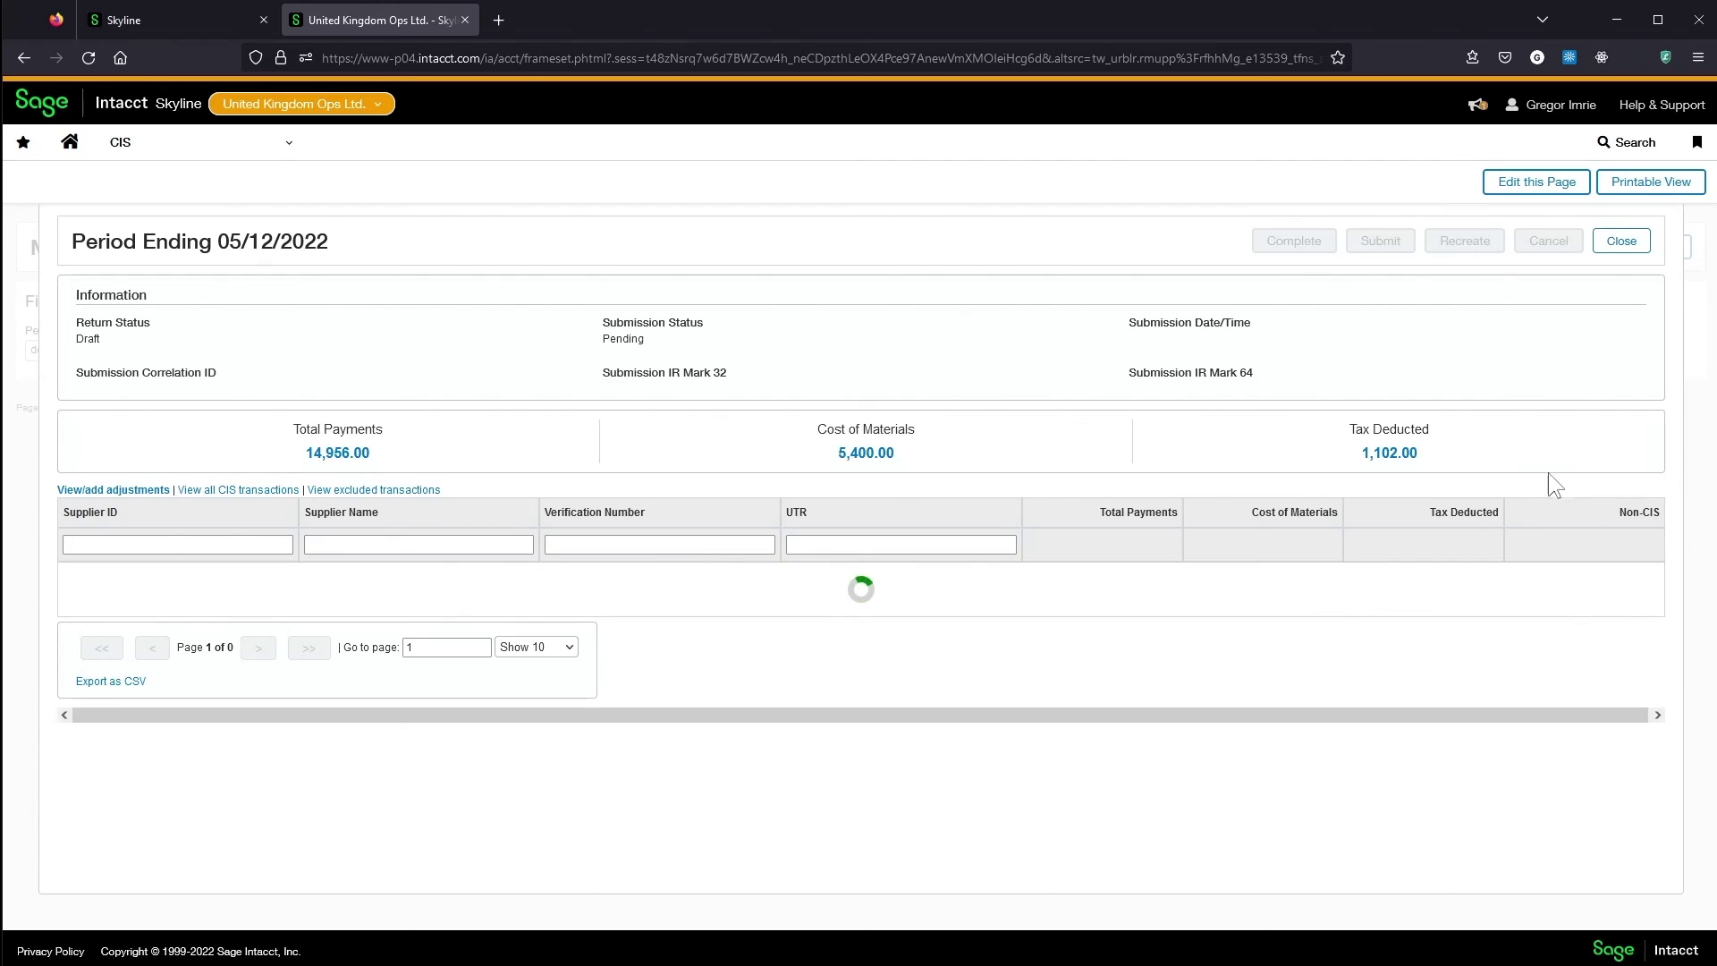
pyautogui.click(1380, 240)
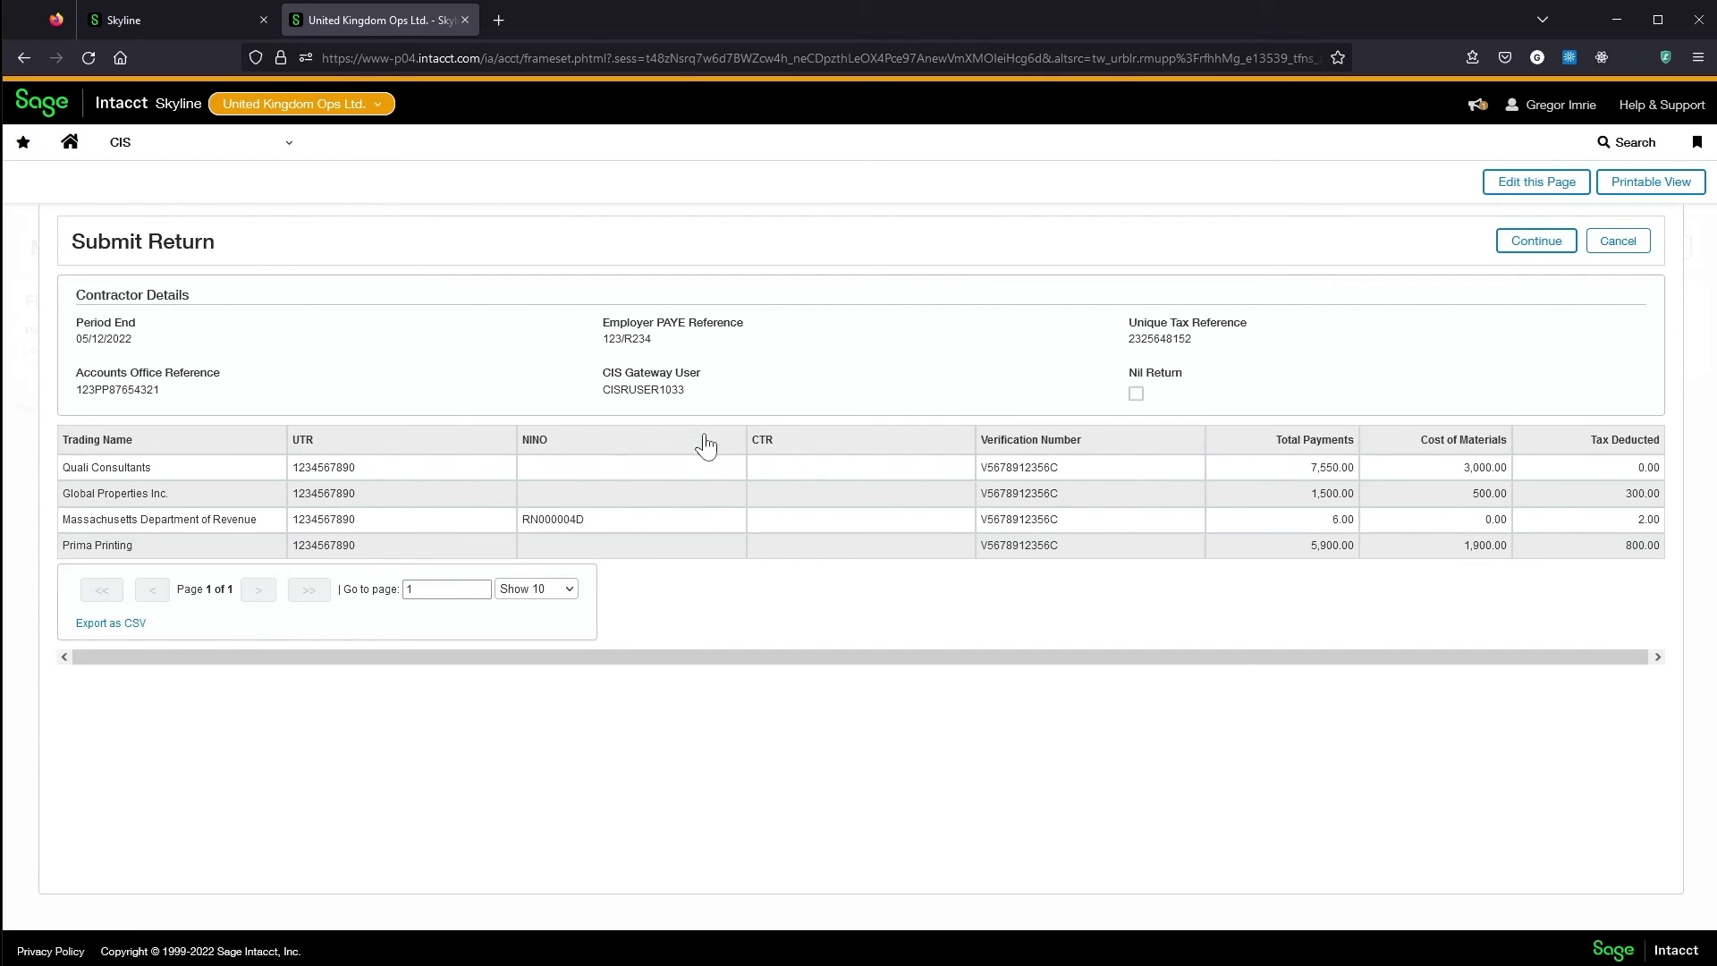
pyautogui.click(1511, 241)
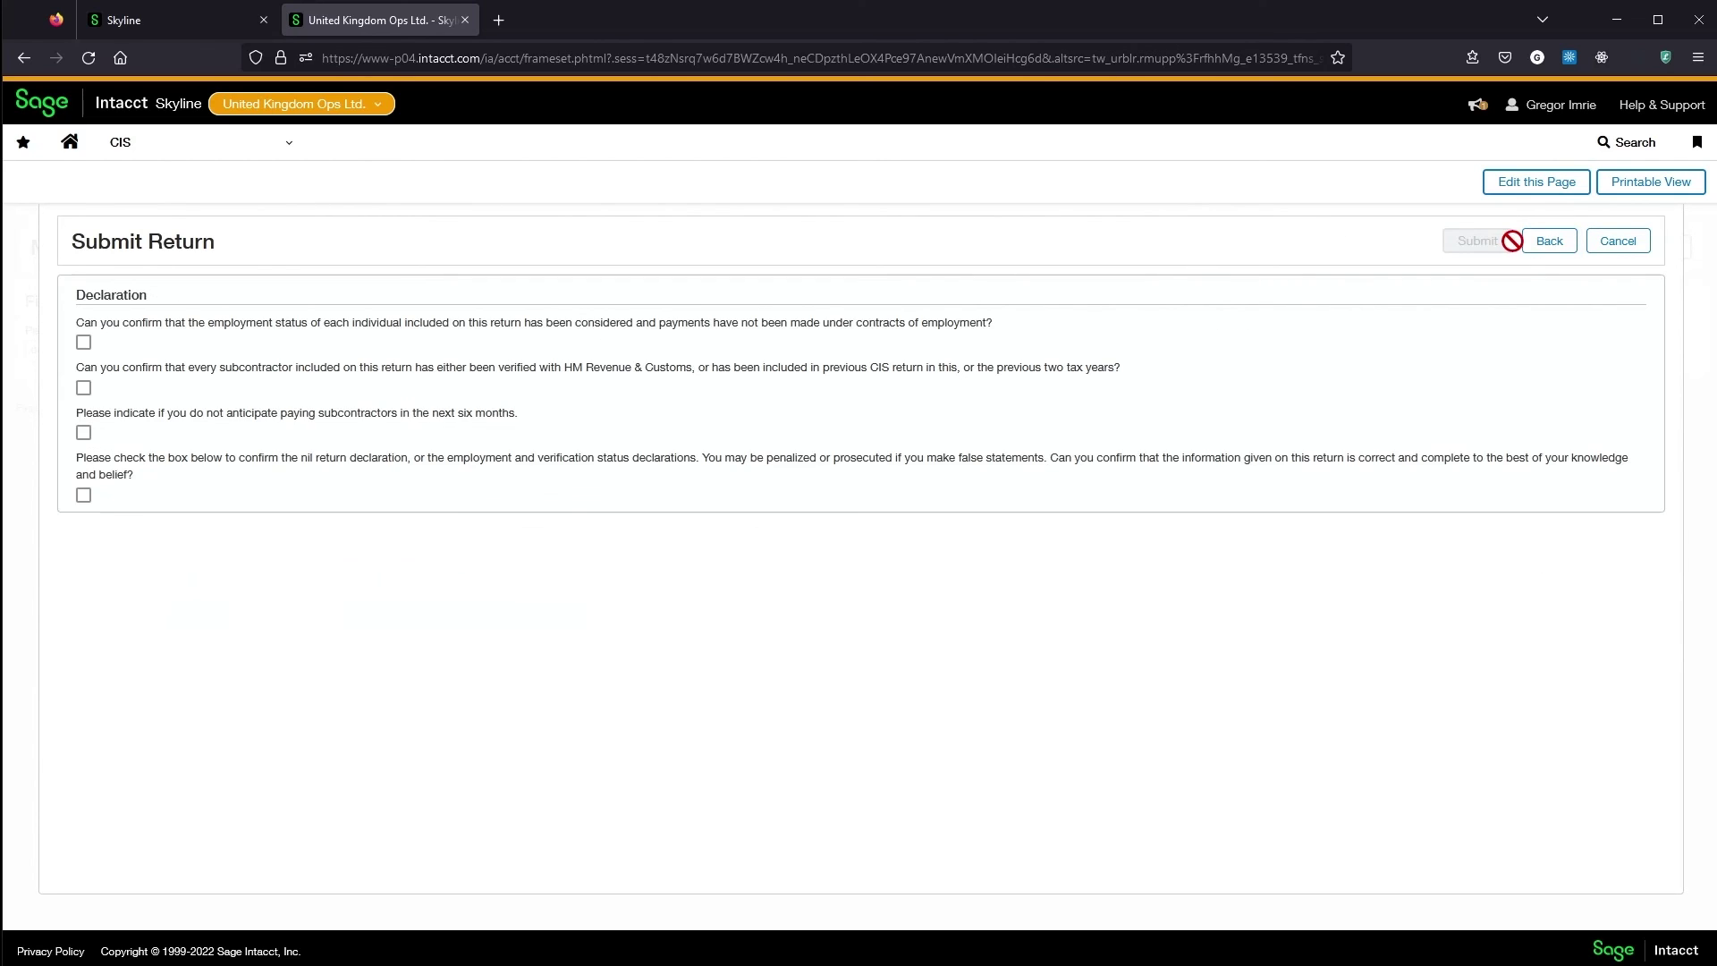
pyautogui.click(84, 342)
pyautogui.click(85, 387)
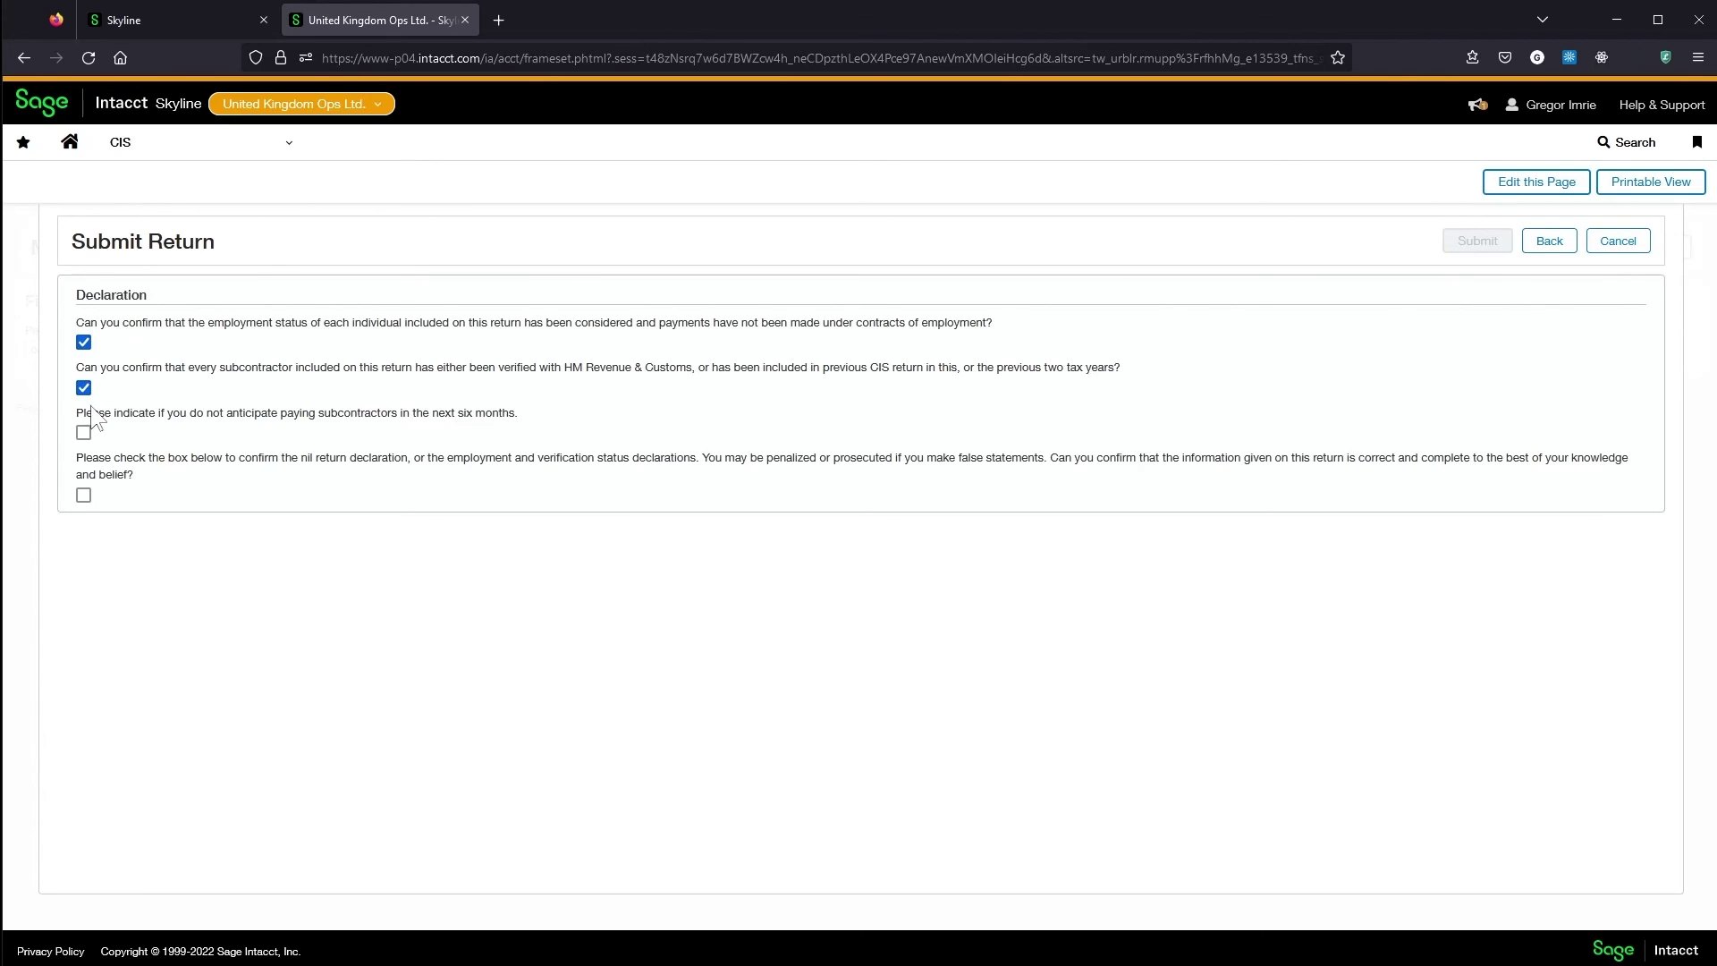
pyautogui.click(83, 496)
pyautogui.click(1478, 241)
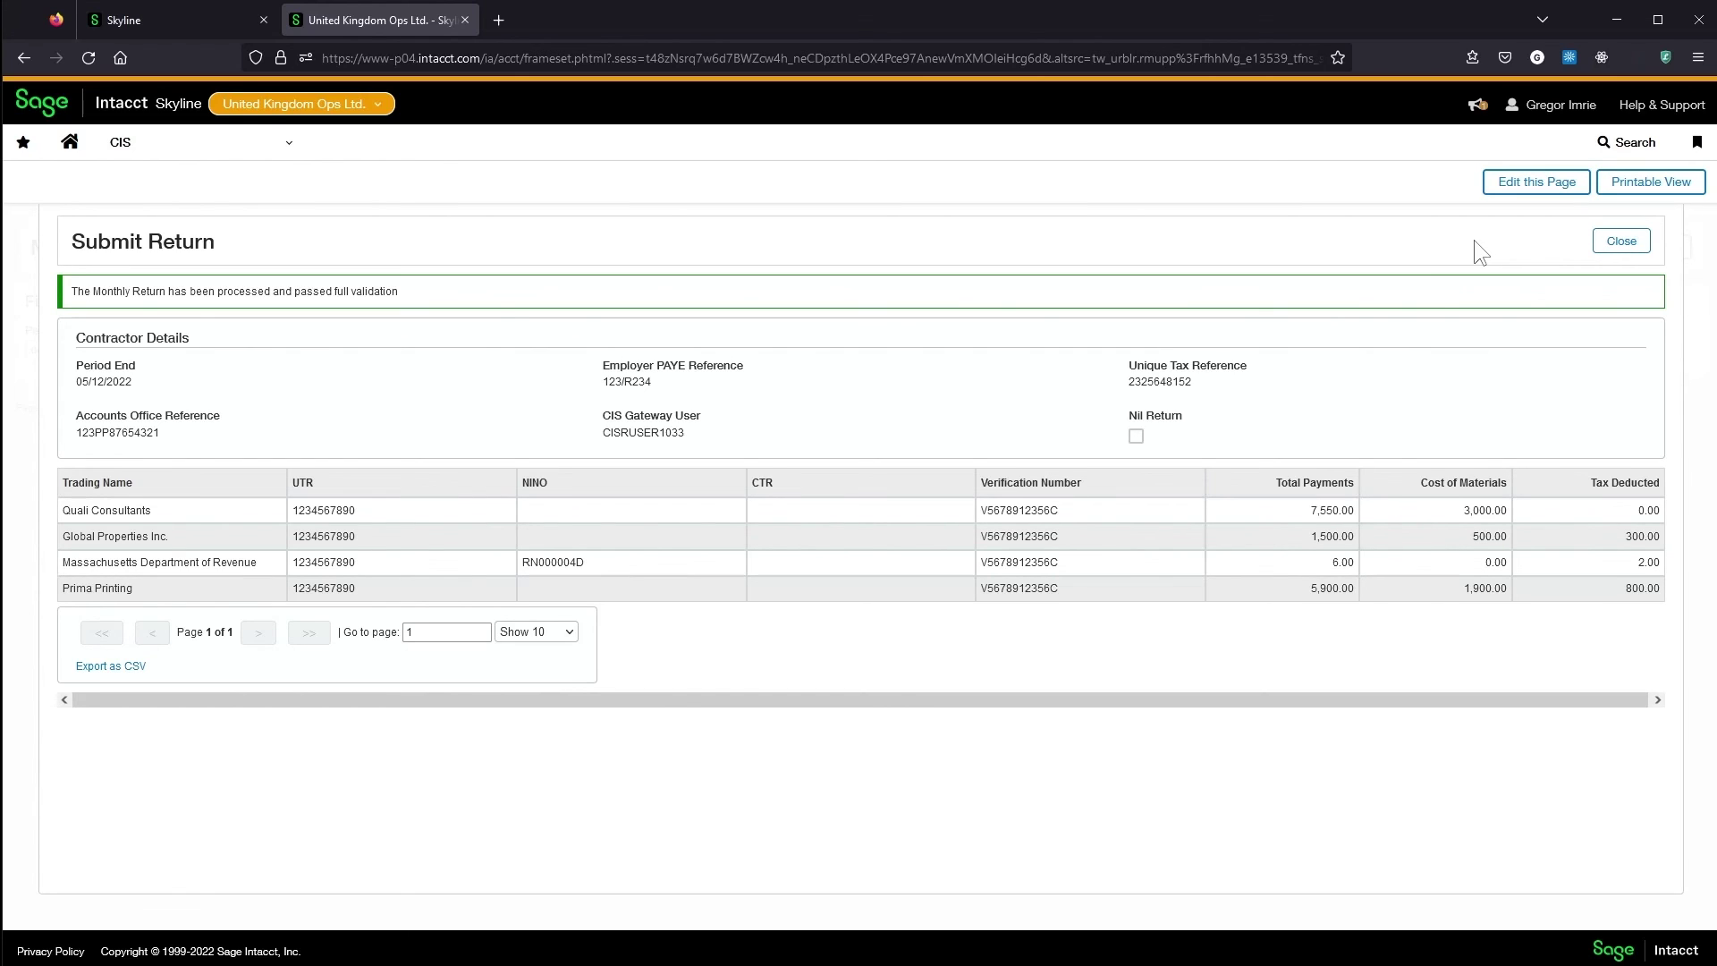
# Step: Mark the submitted 05/12/2022 return as Completed and go back to the Monthly Returns list
pyautogui.click(1620, 240)
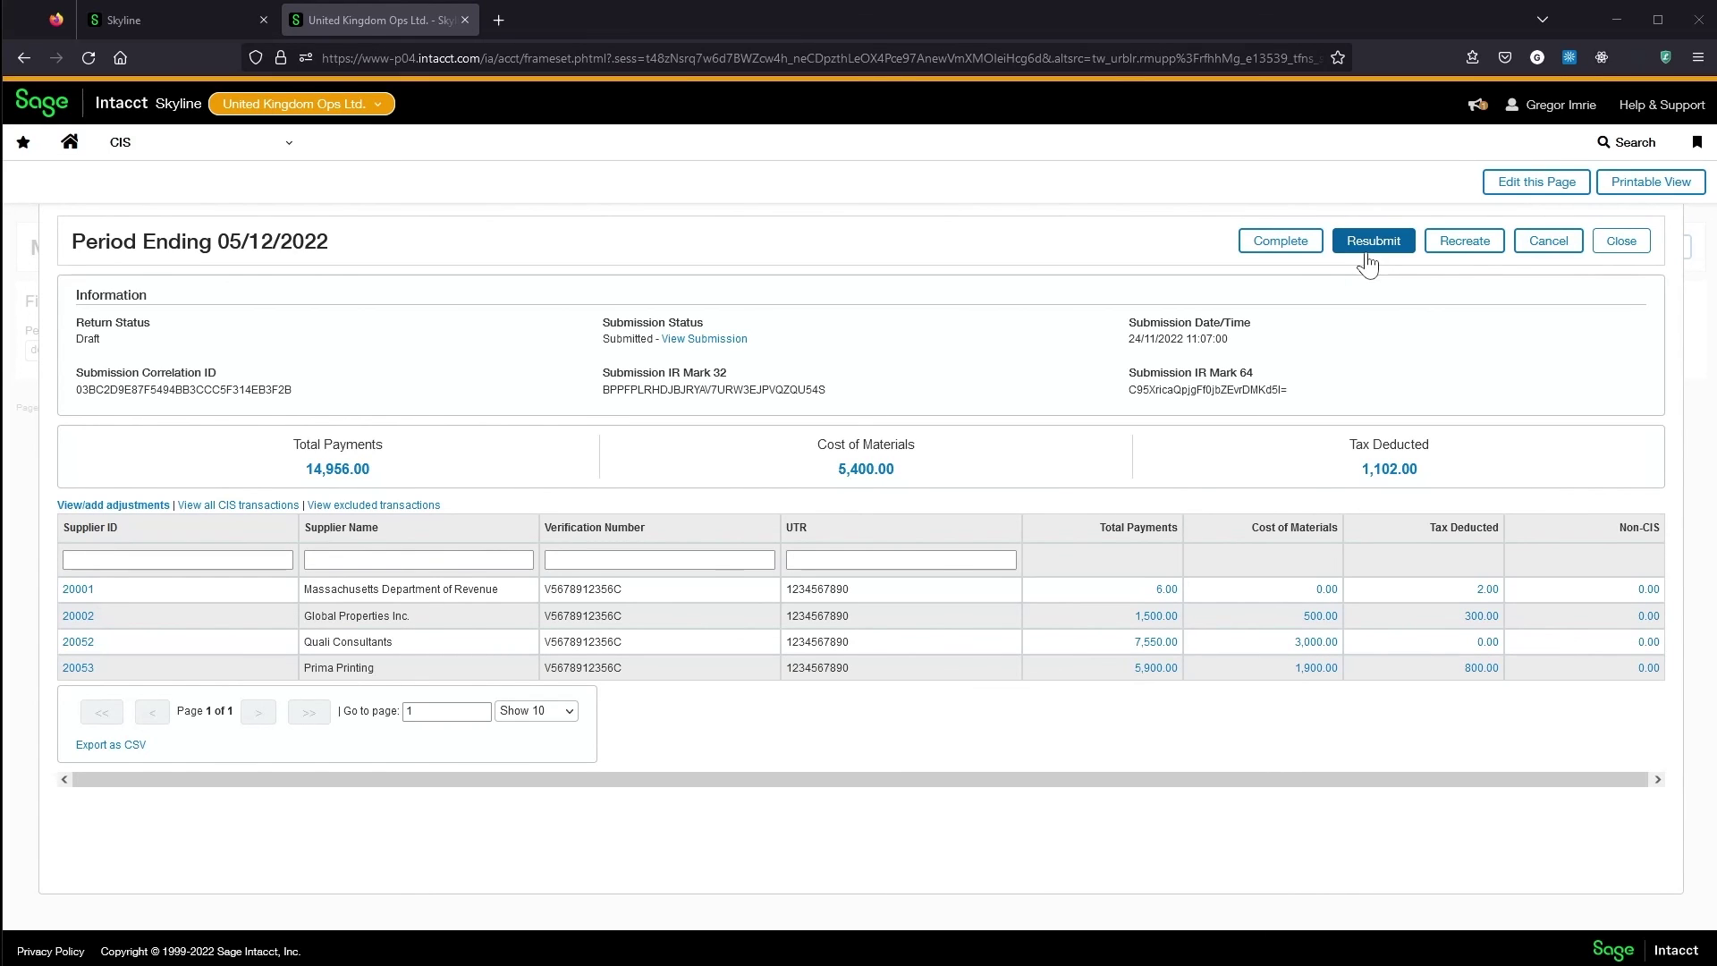
pyautogui.click(1298, 243)
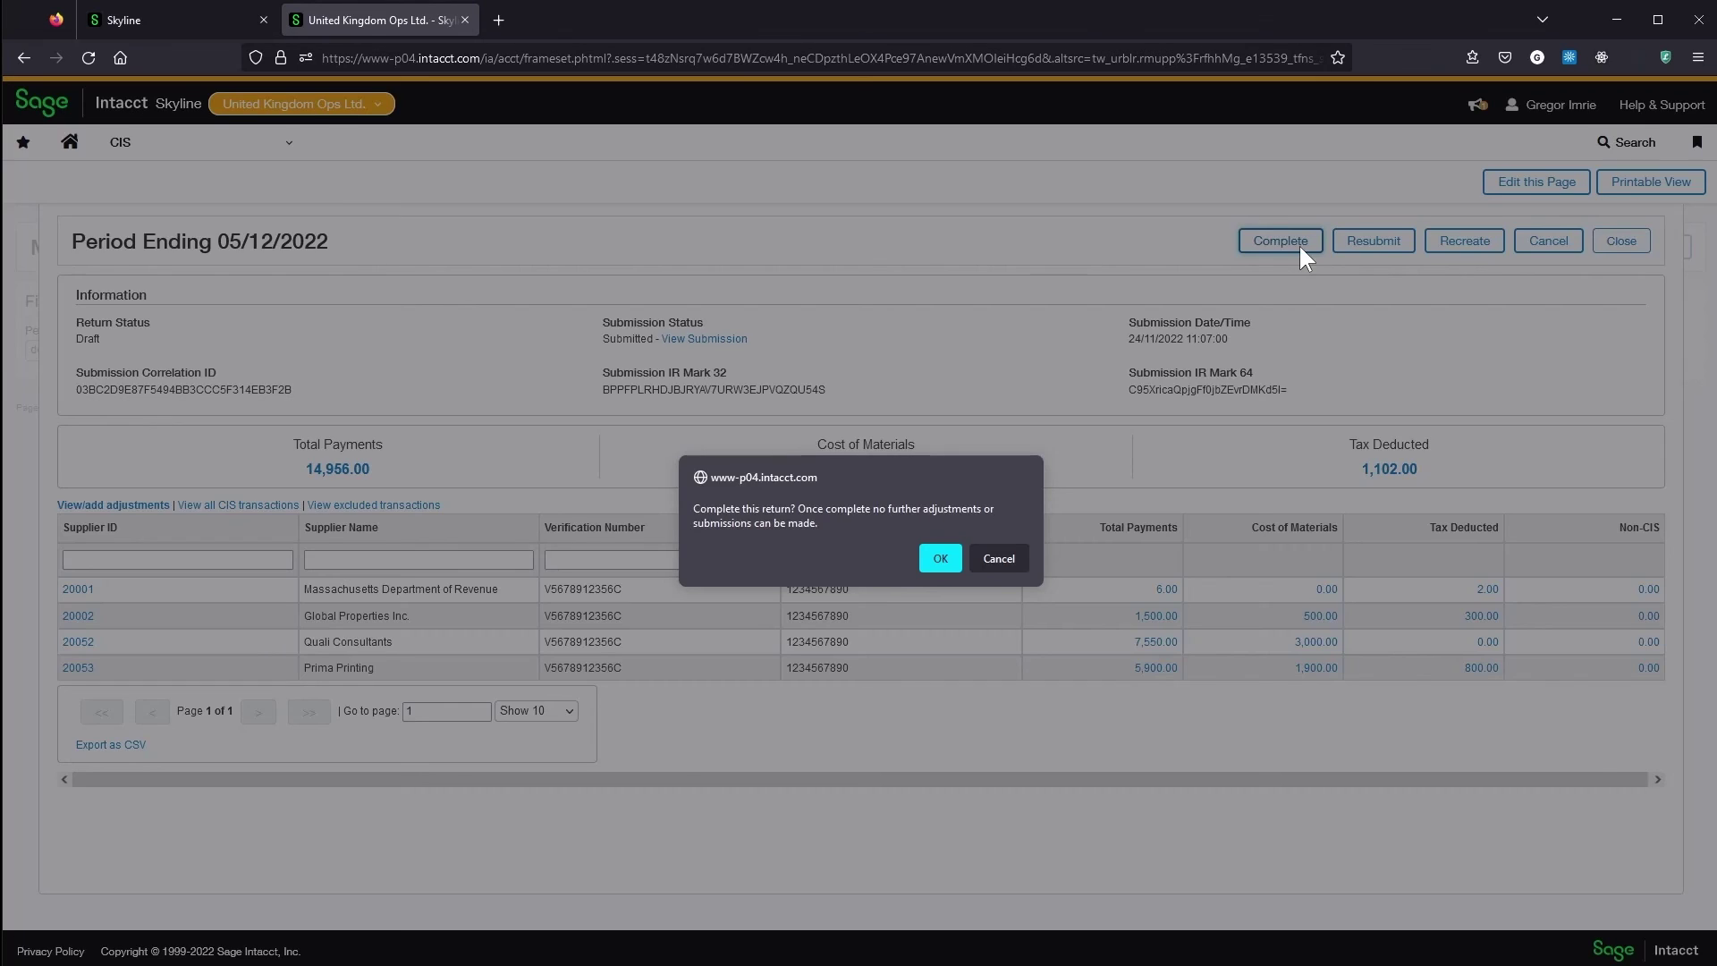
pyautogui.click(939, 559)
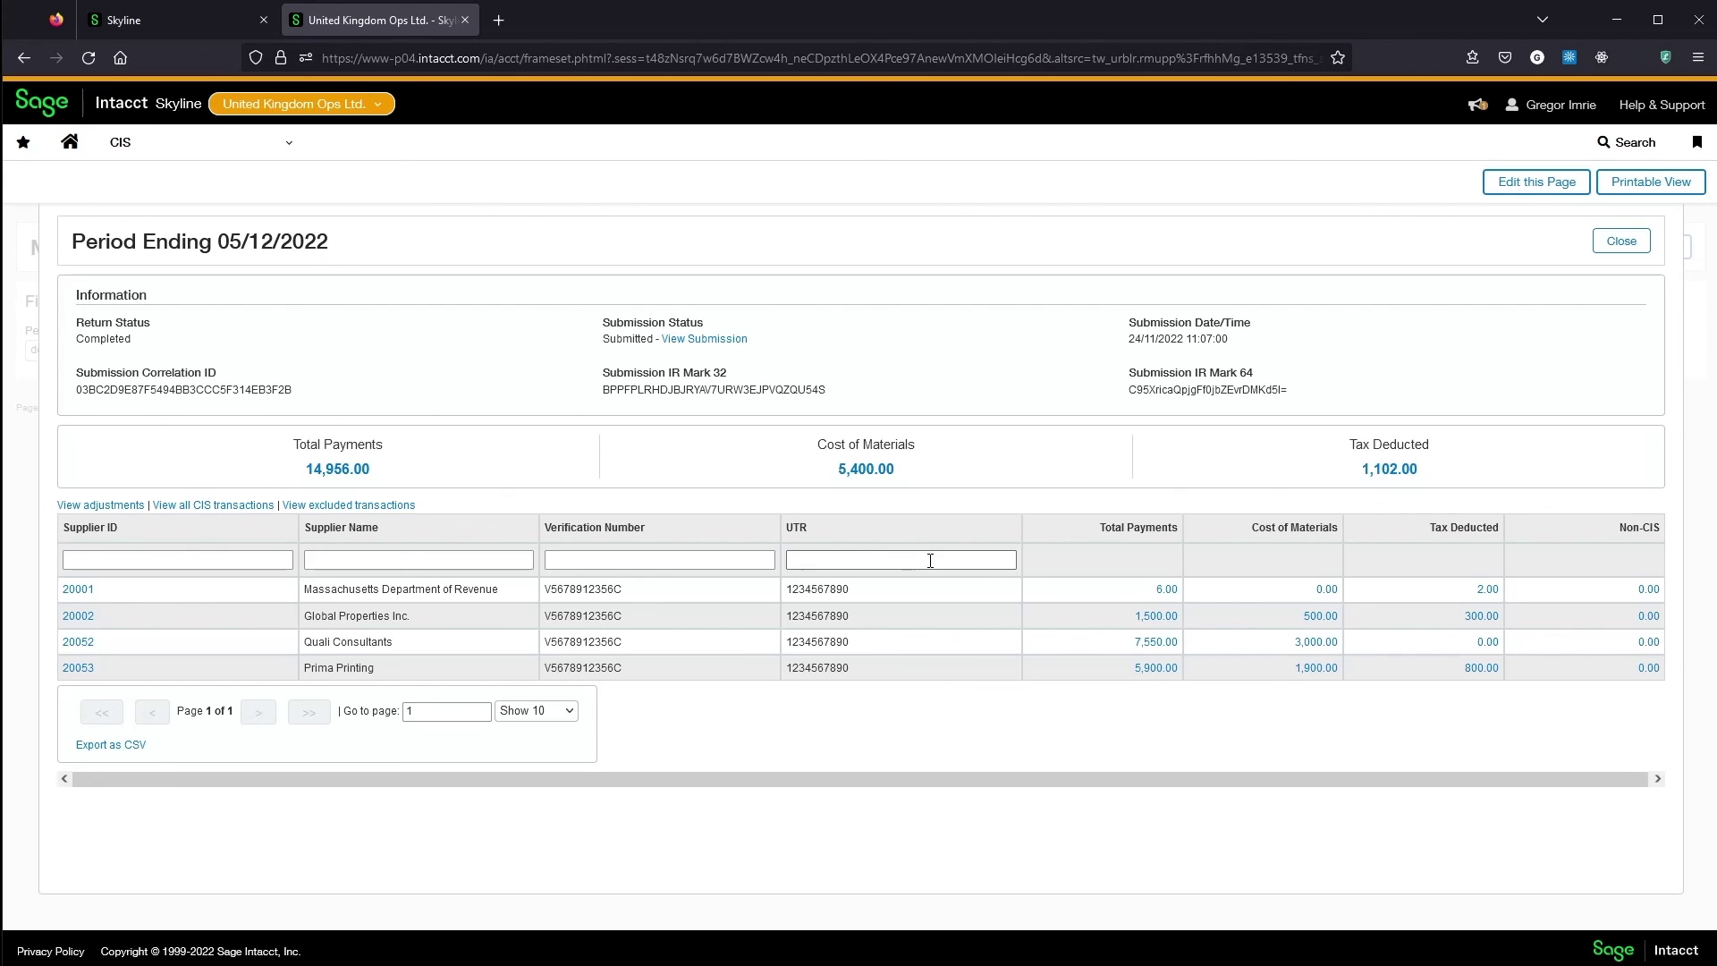
pyautogui.click(1621, 241)
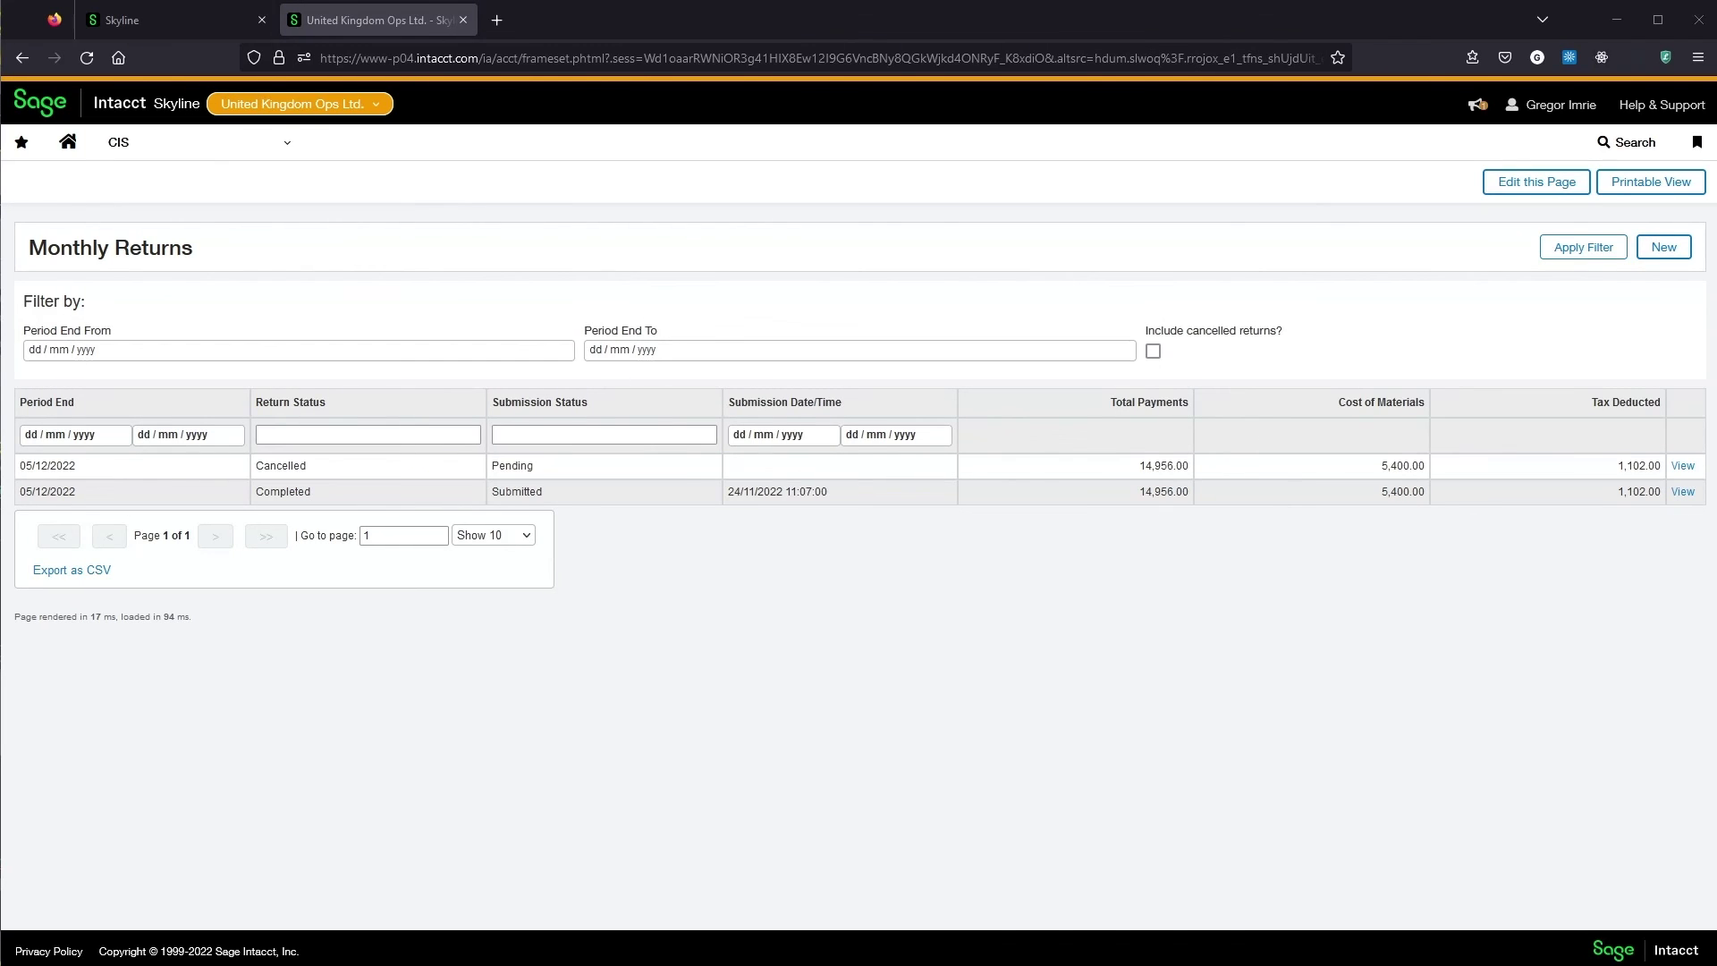